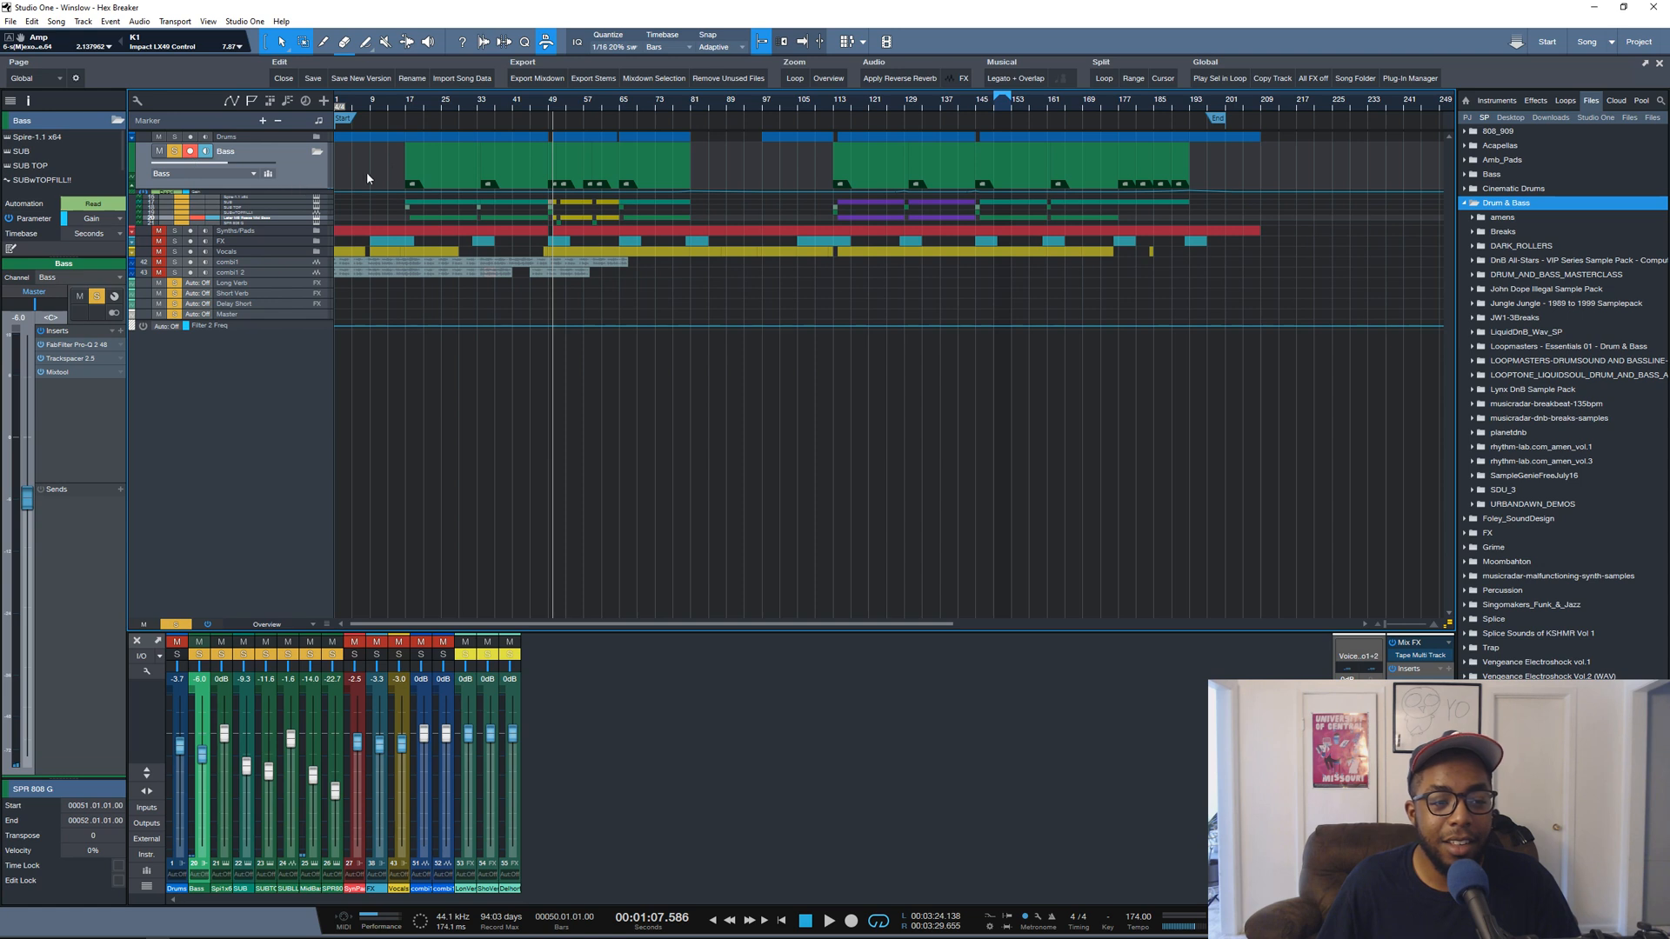
Enlarge the track rows, make the Bass folder track taller, and play the soloed Bass group from bar 17
{"action": "scroll", "coordinate": [397, 161], "scroll_direction": "up", "scroll_amount": 1}
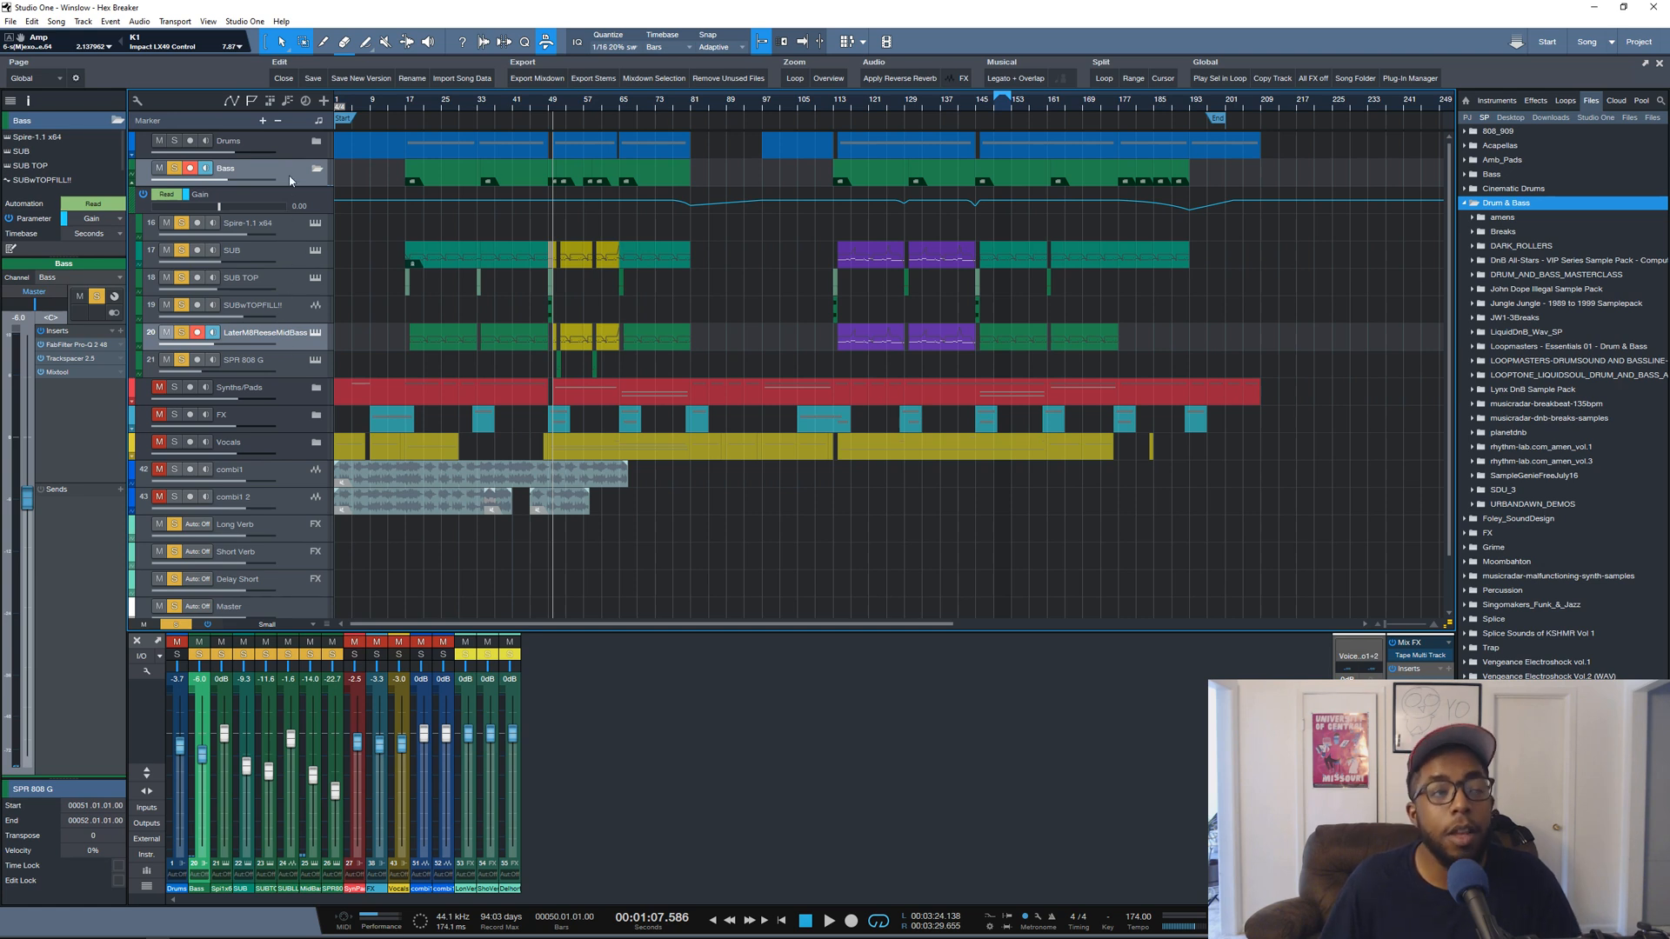
{"action": "left_click_drag", "start_coordinate": [291, 187], "coordinate": [293, 200]}
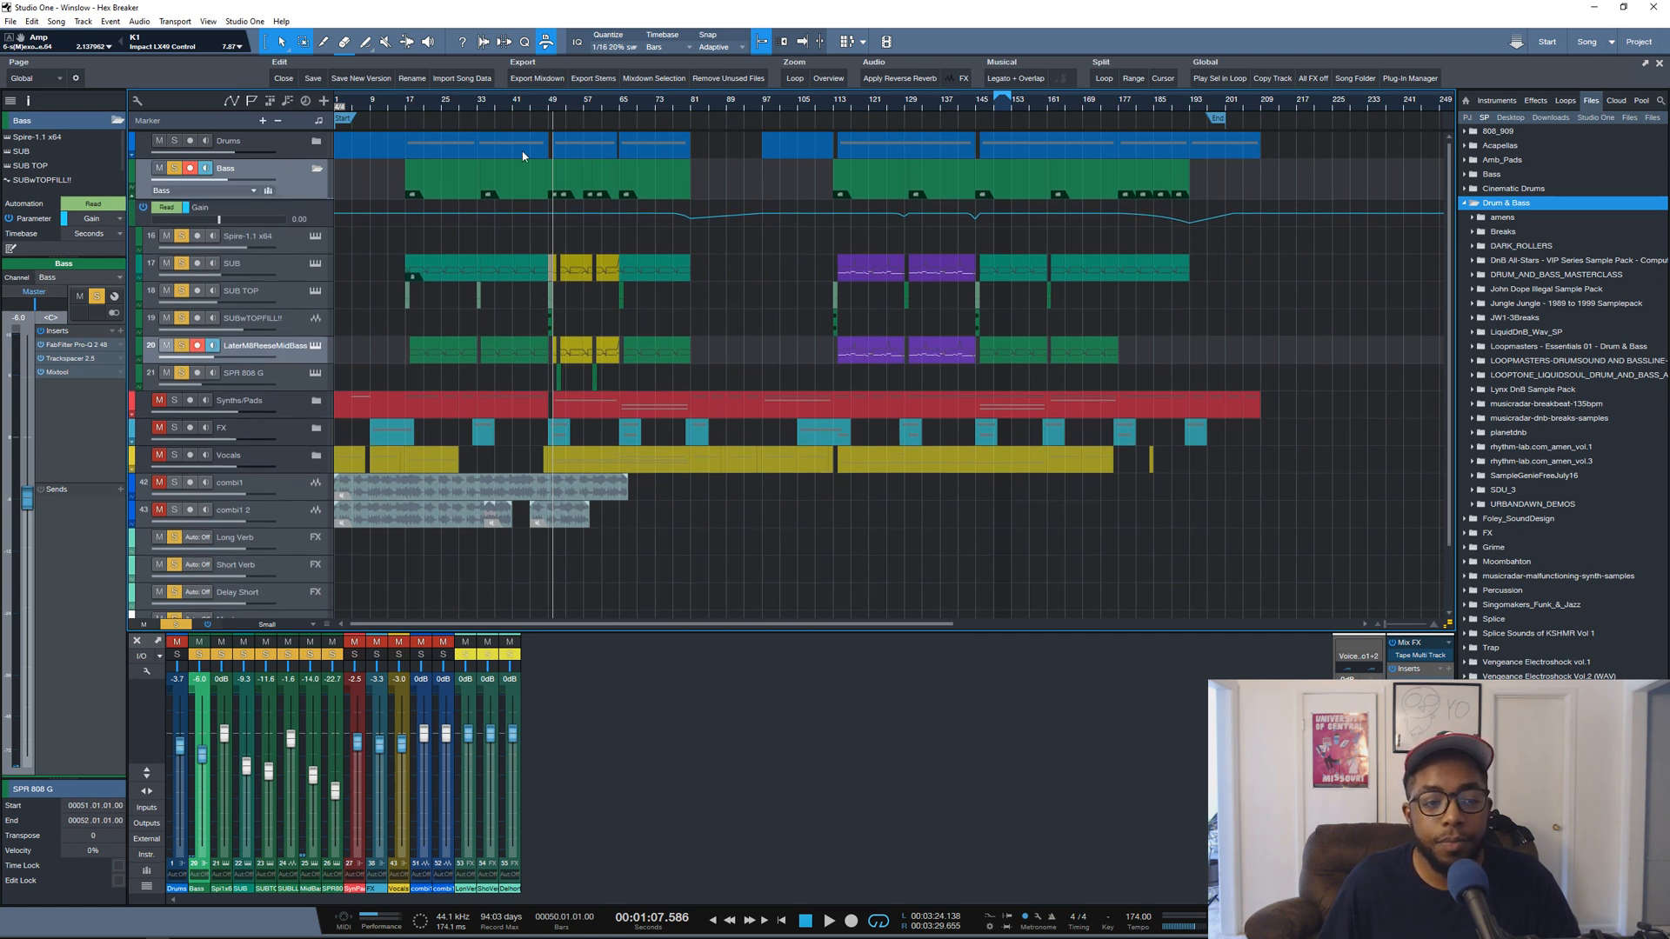
{"action": "left_click", "coordinate": [406, 102]}
{"action": "scroll", "coordinate": [406, 102], "scroll_direction": "up", "scroll_amount": 5}
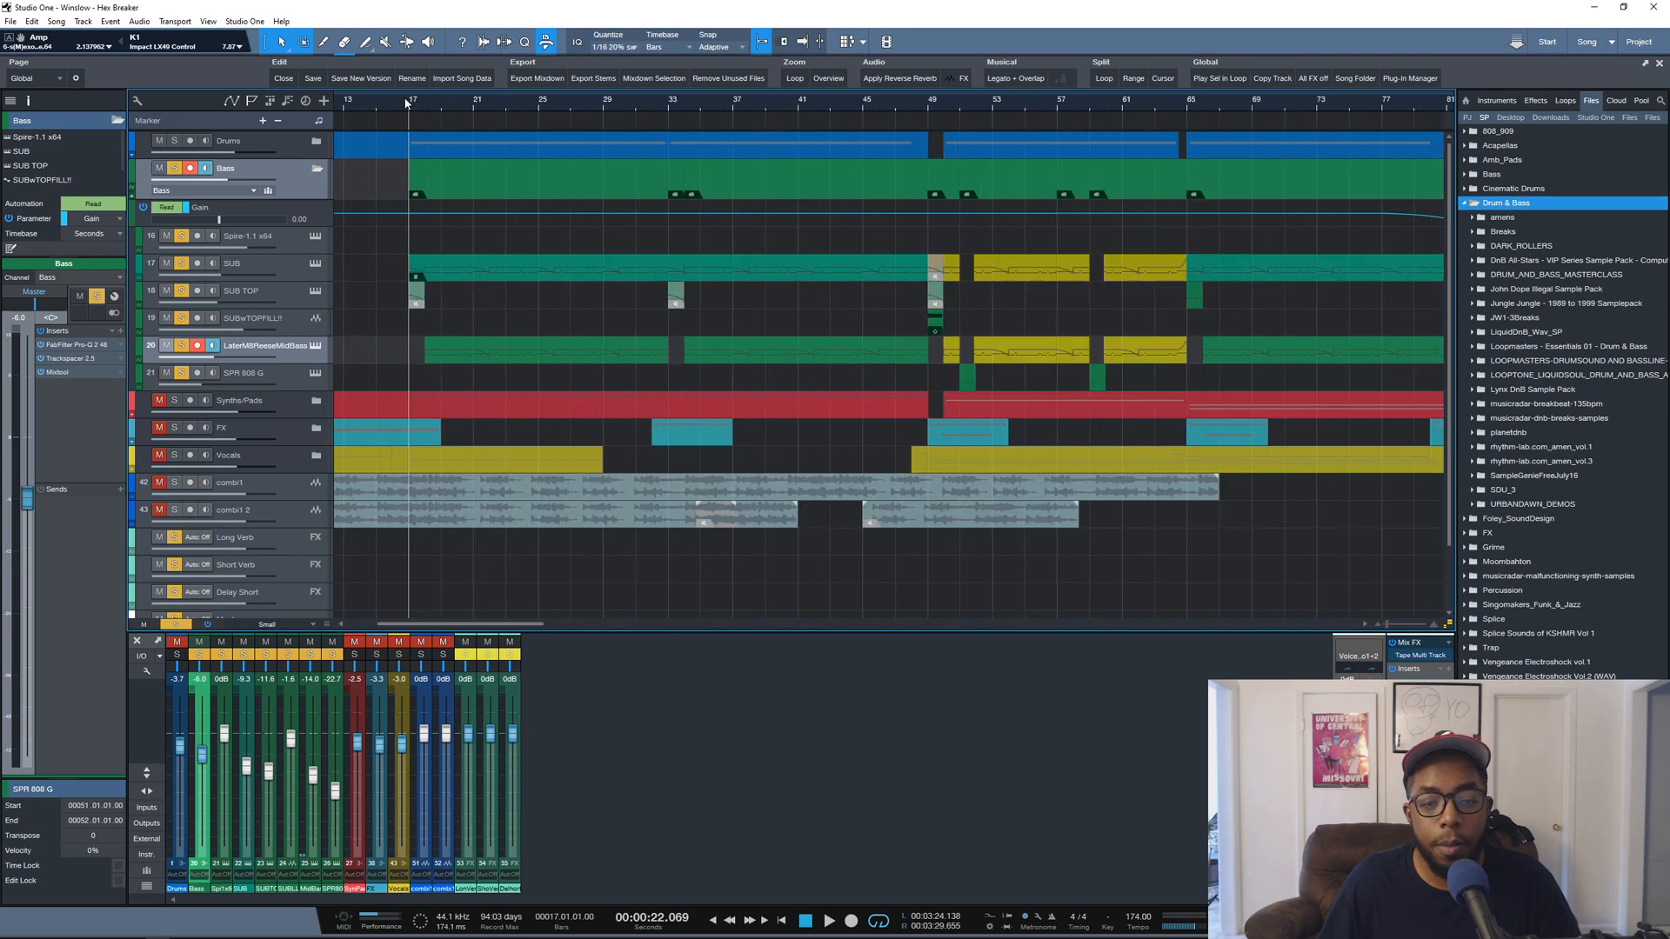
{"action": "scroll", "coordinate": [406, 102], "scroll_direction": "down", "scroll_amount": 4}
{"action": "left_click", "coordinate": [174, 169]}
{"action": "left_click", "coordinate": [174, 169]}
{"action": "key", "text": "space"}
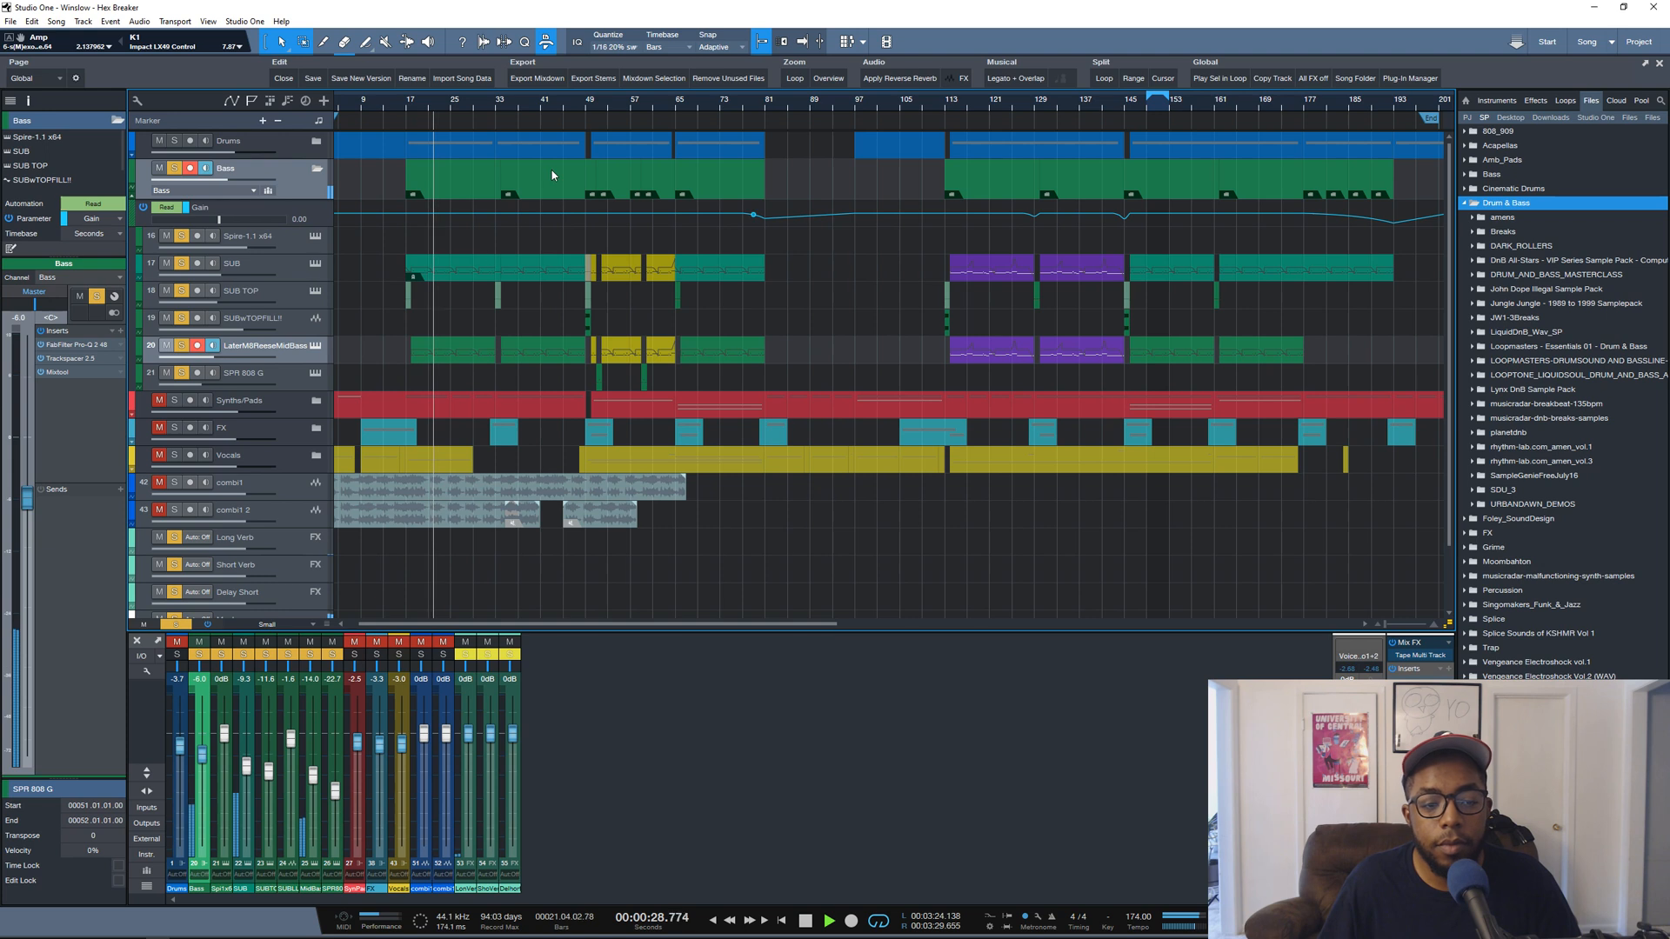
{"action": "key", "text": "space"}
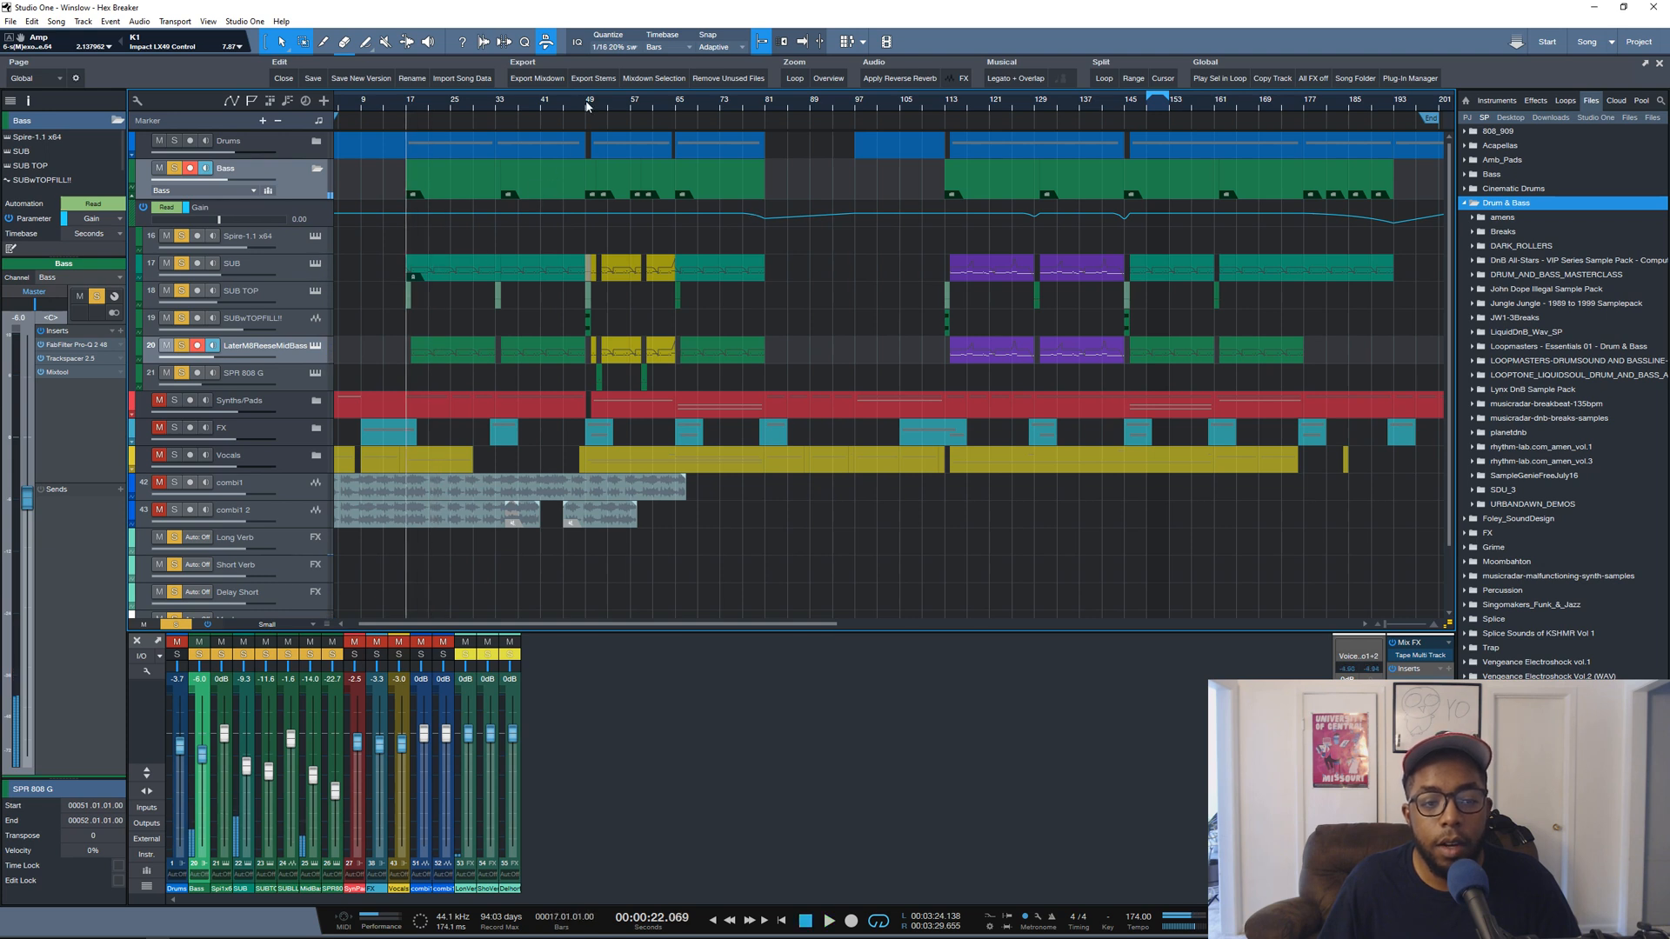
Play the soloed Bass group from bar 49
{"action": "left_click", "coordinate": [588, 105]}
{"action": "scroll", "coordinate": [709, 102], "scroll_direction": "up", "scroll_amount": 2}
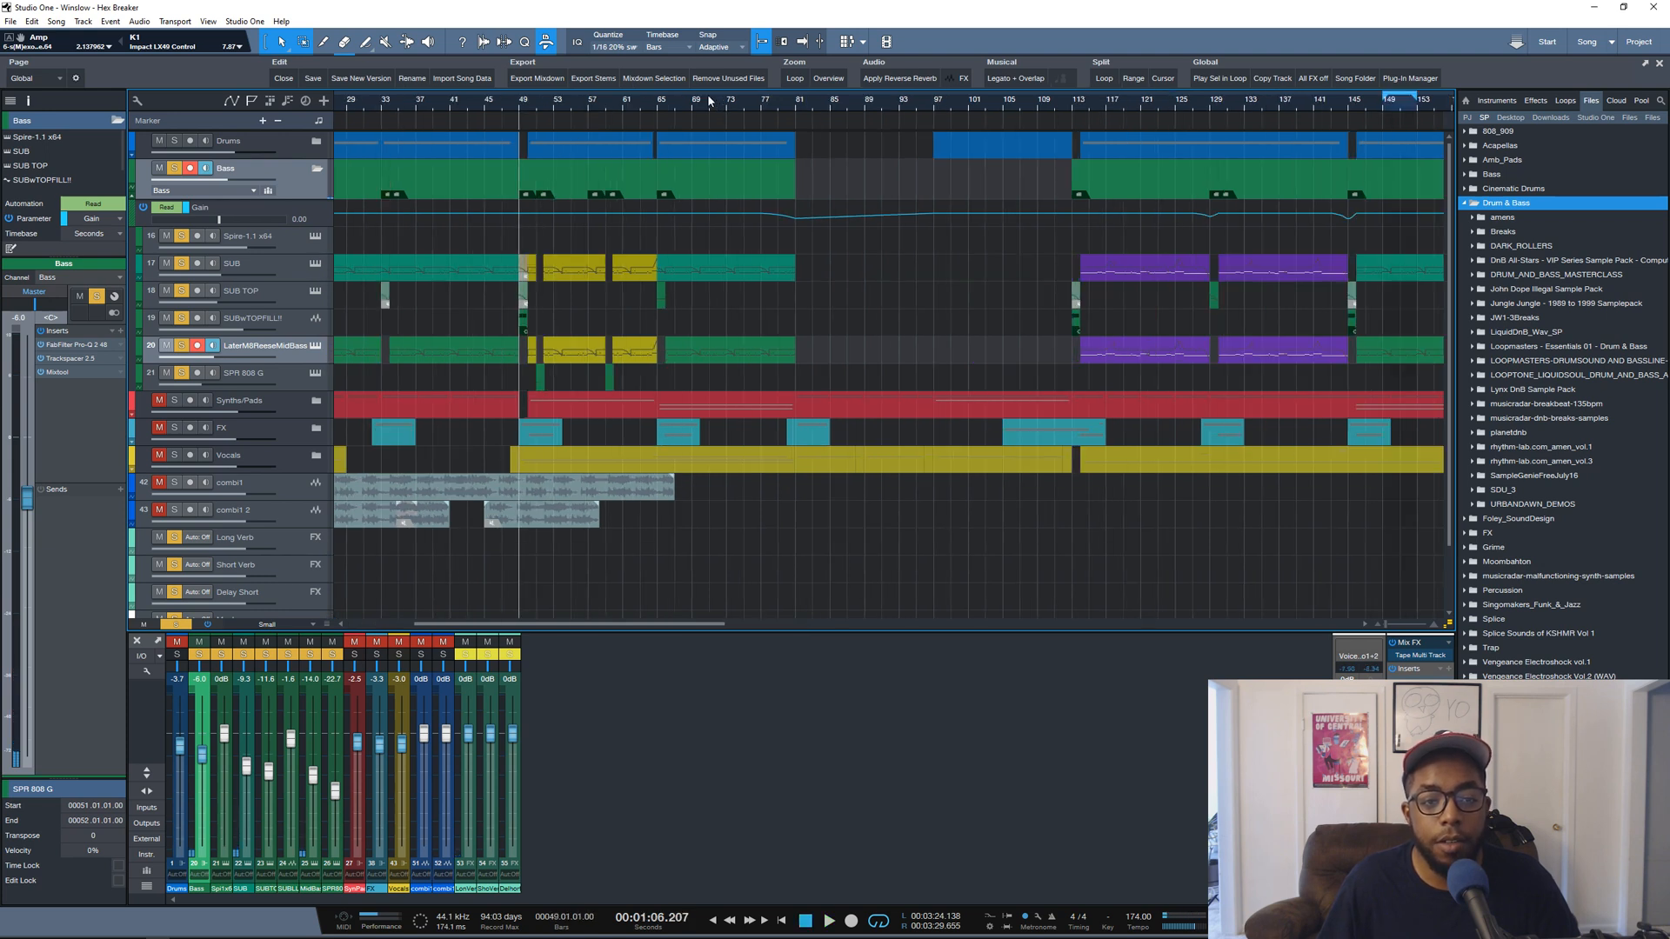
{"action": "scroll", "coordinate": [709, 102], "scroll_direction": "up", "scroll_amount": 1}
{"action": "scroll", "coordinate": [709, 102], "scroll_direction": "down", "scroll_amount": 2}
{"action": "key", "text": "space"}
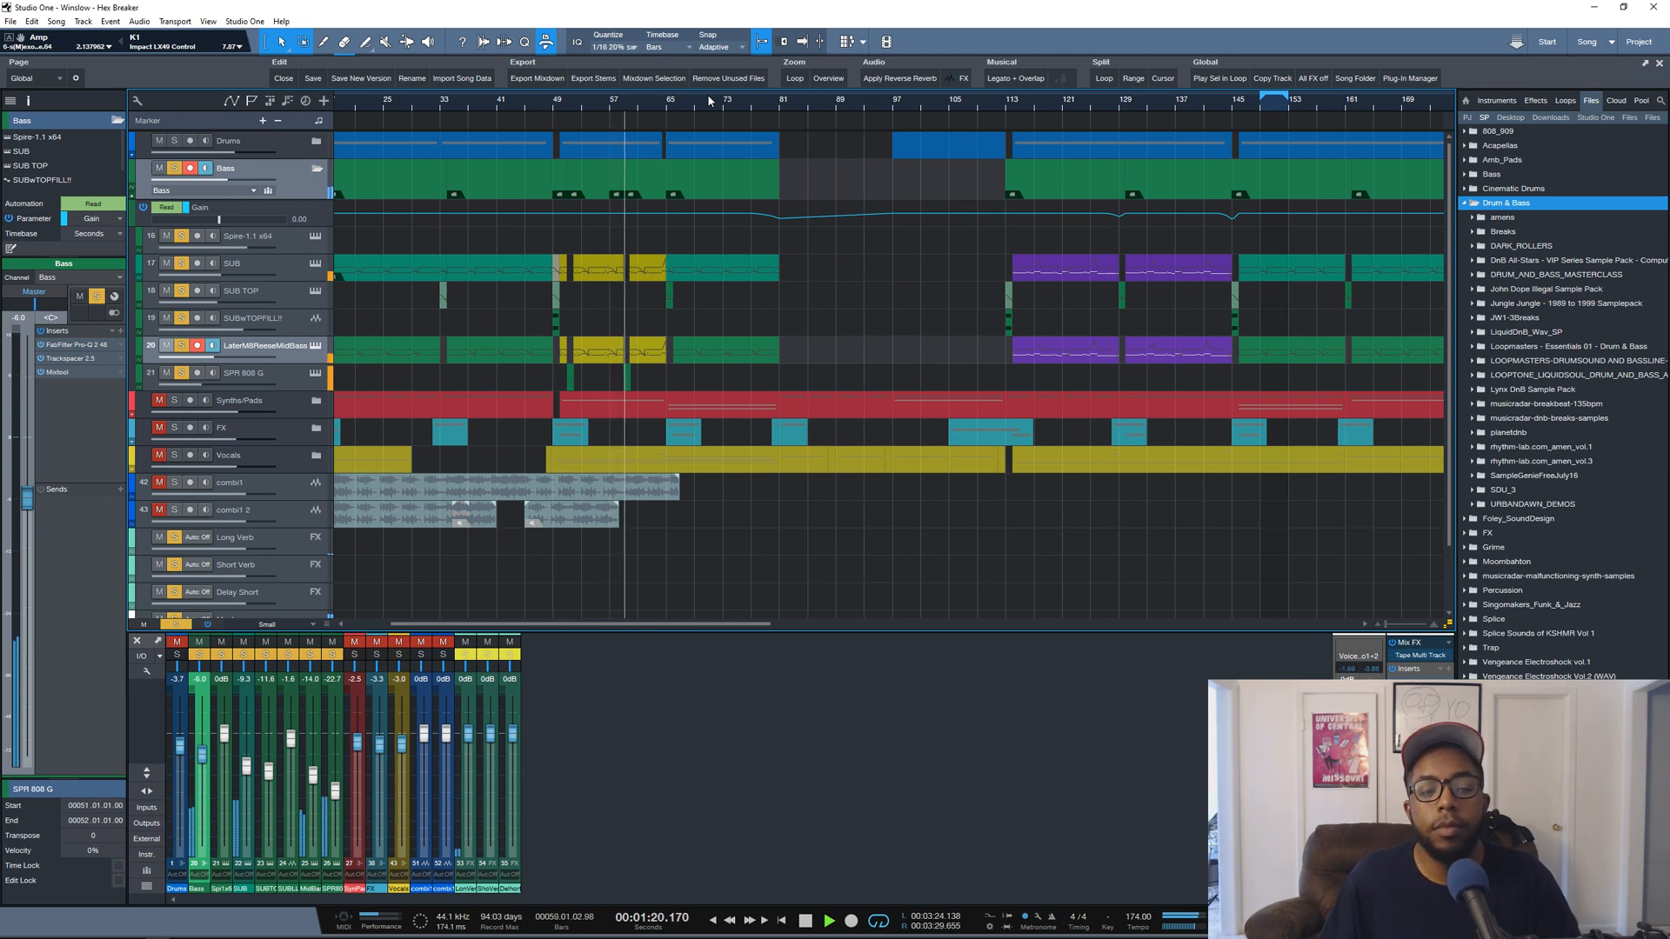
{"action": "key", "text": "space"}
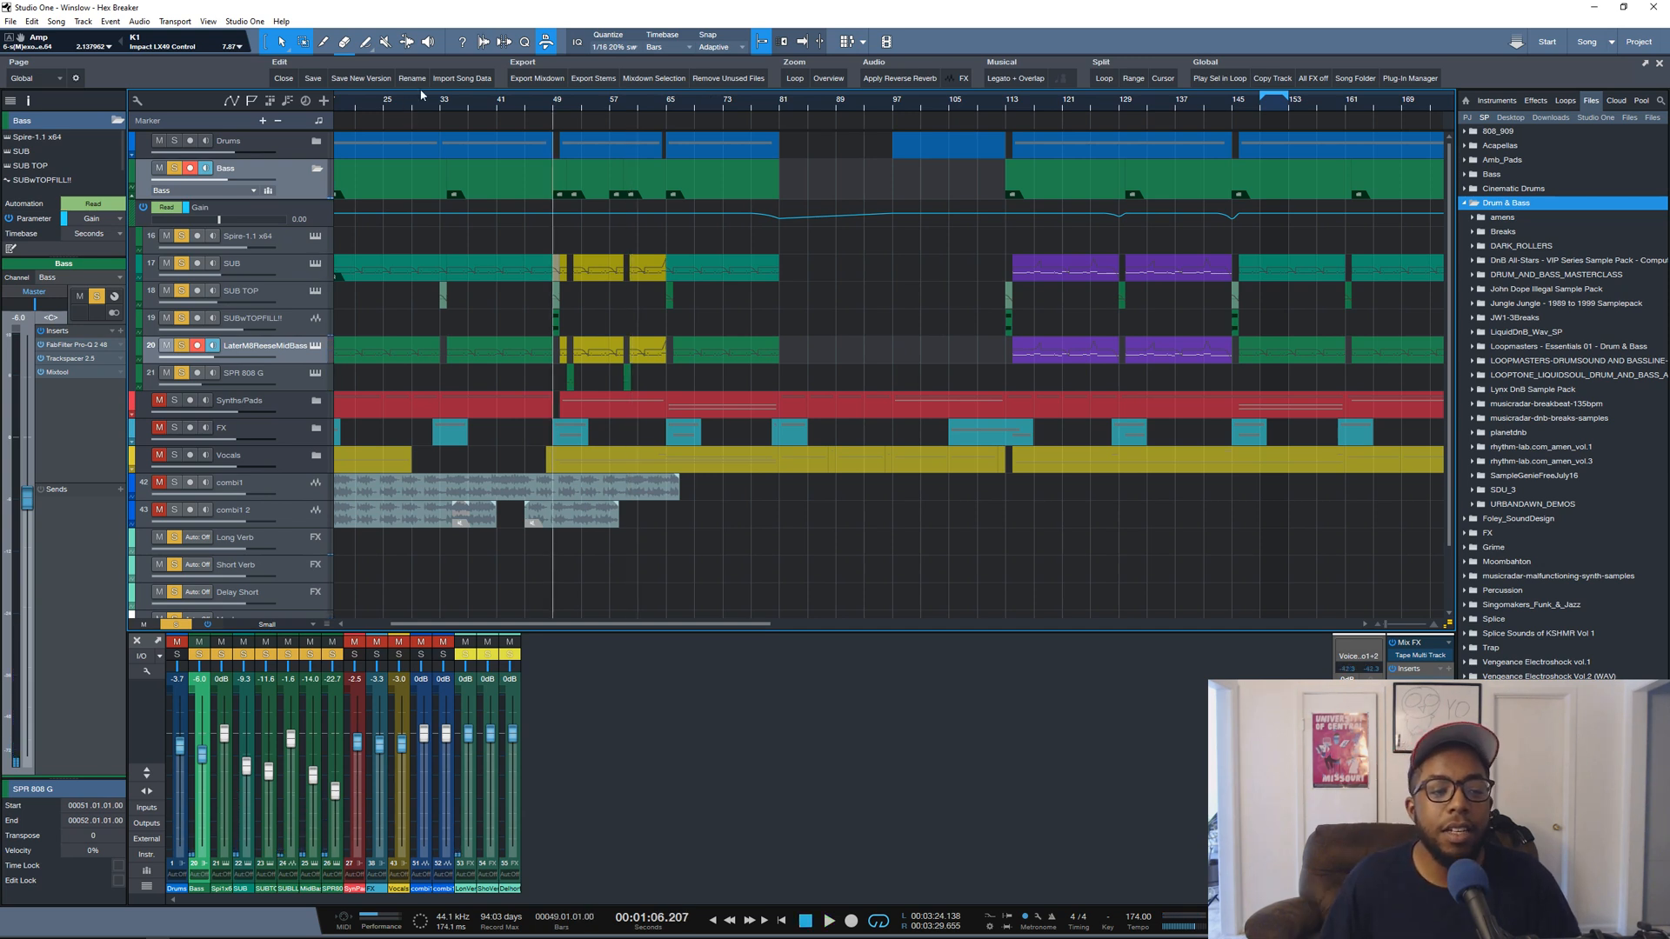
Solo only the SUB track within the Bass folder and play it from bar 17
{"action": "scroll", "coordinate": [421, 97], "scroll_direction": "down", "scroll_amount": 3}
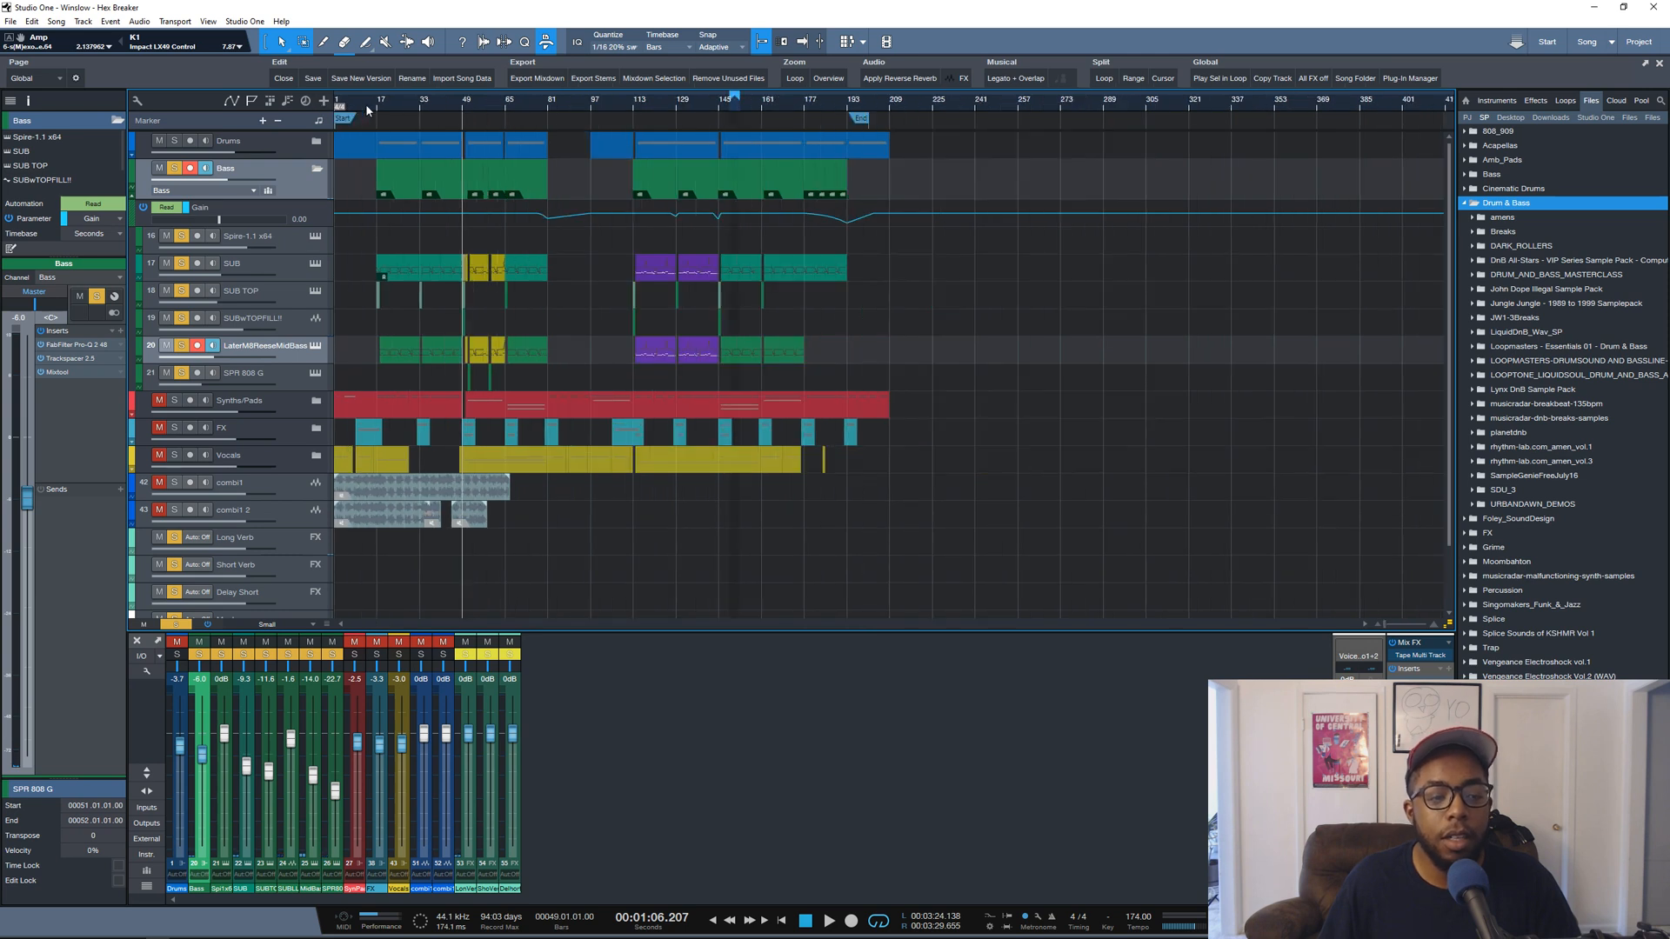
{"action": "scroll", "coordinate": [379, 104], "scroll_direction": "up", "scroll_amount": 3}
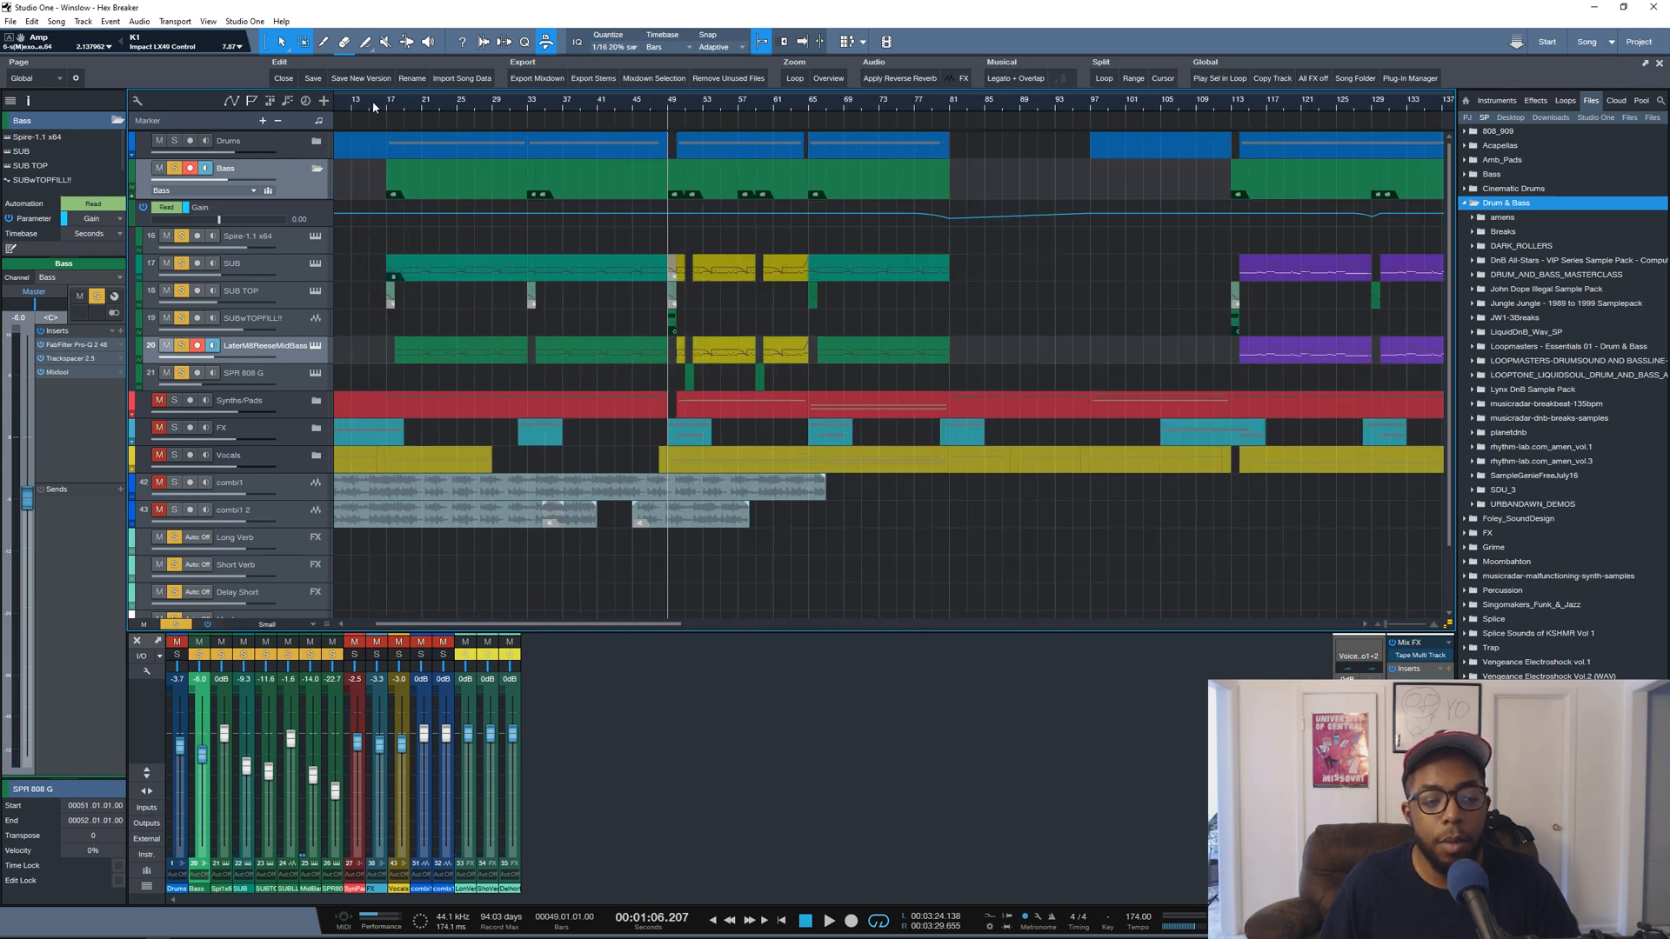
{"action": "left_click", "coordinate": [287, 265]}
{"action": "left_click", "coordinate": [182, 263], "text": "ctrl"}
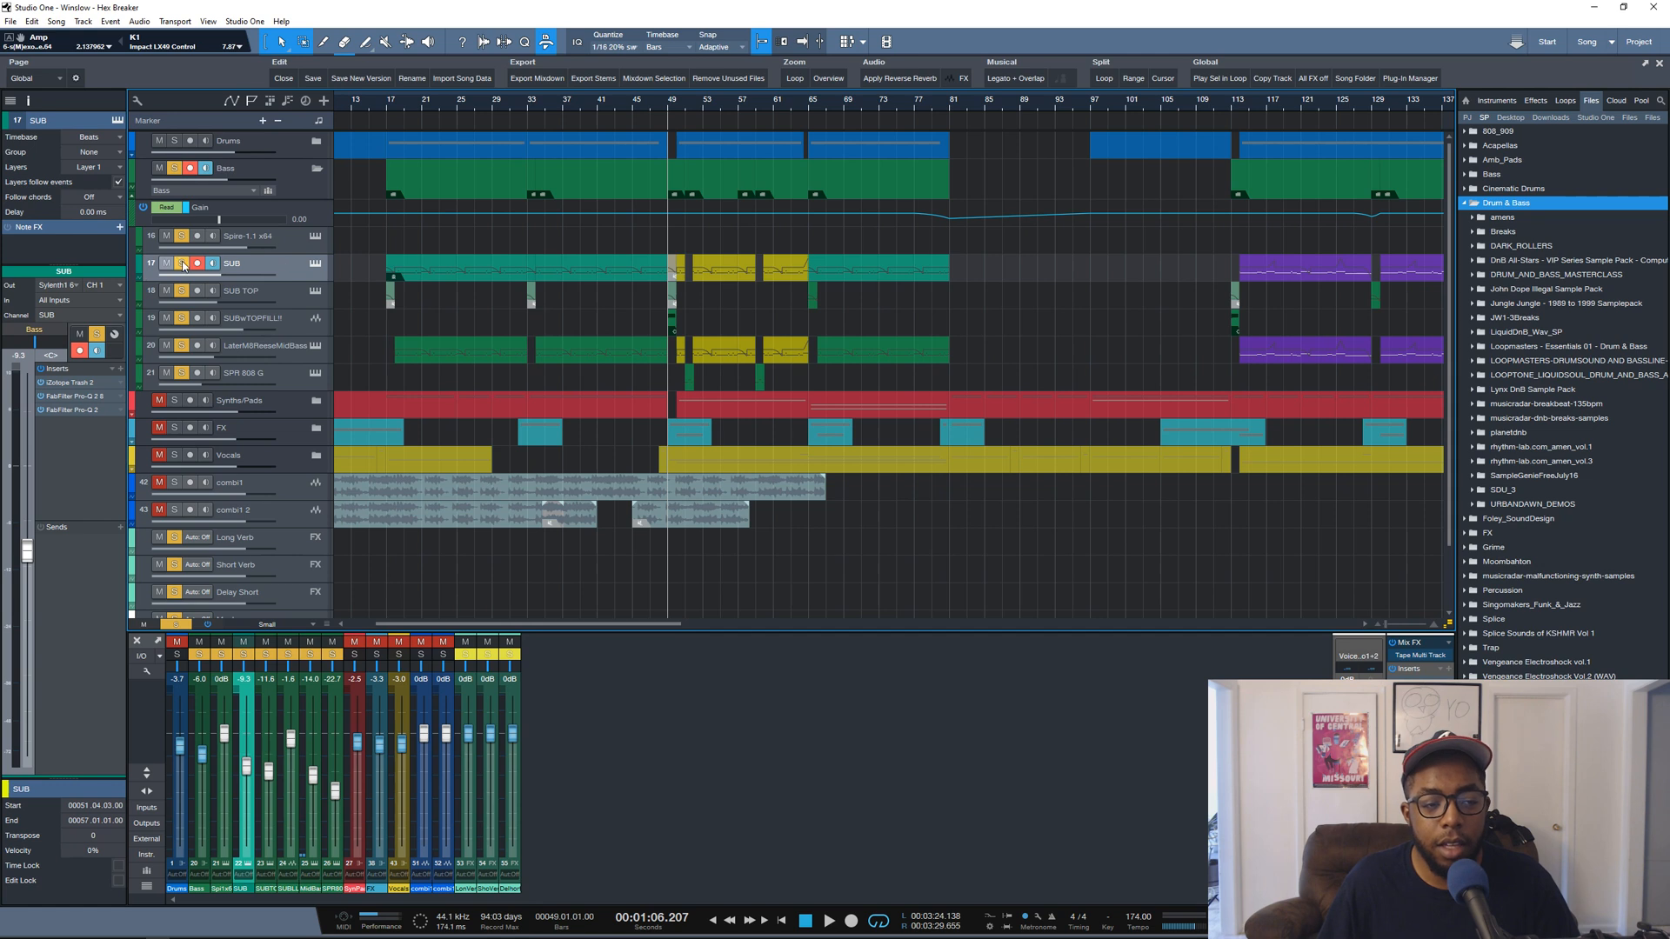
{"action": "left_click", "coordinate": [388, 103]}
{"action": "scroll", "coordinate": [389, 104], "scroll_direction": "down", "scroll_amount": 2}
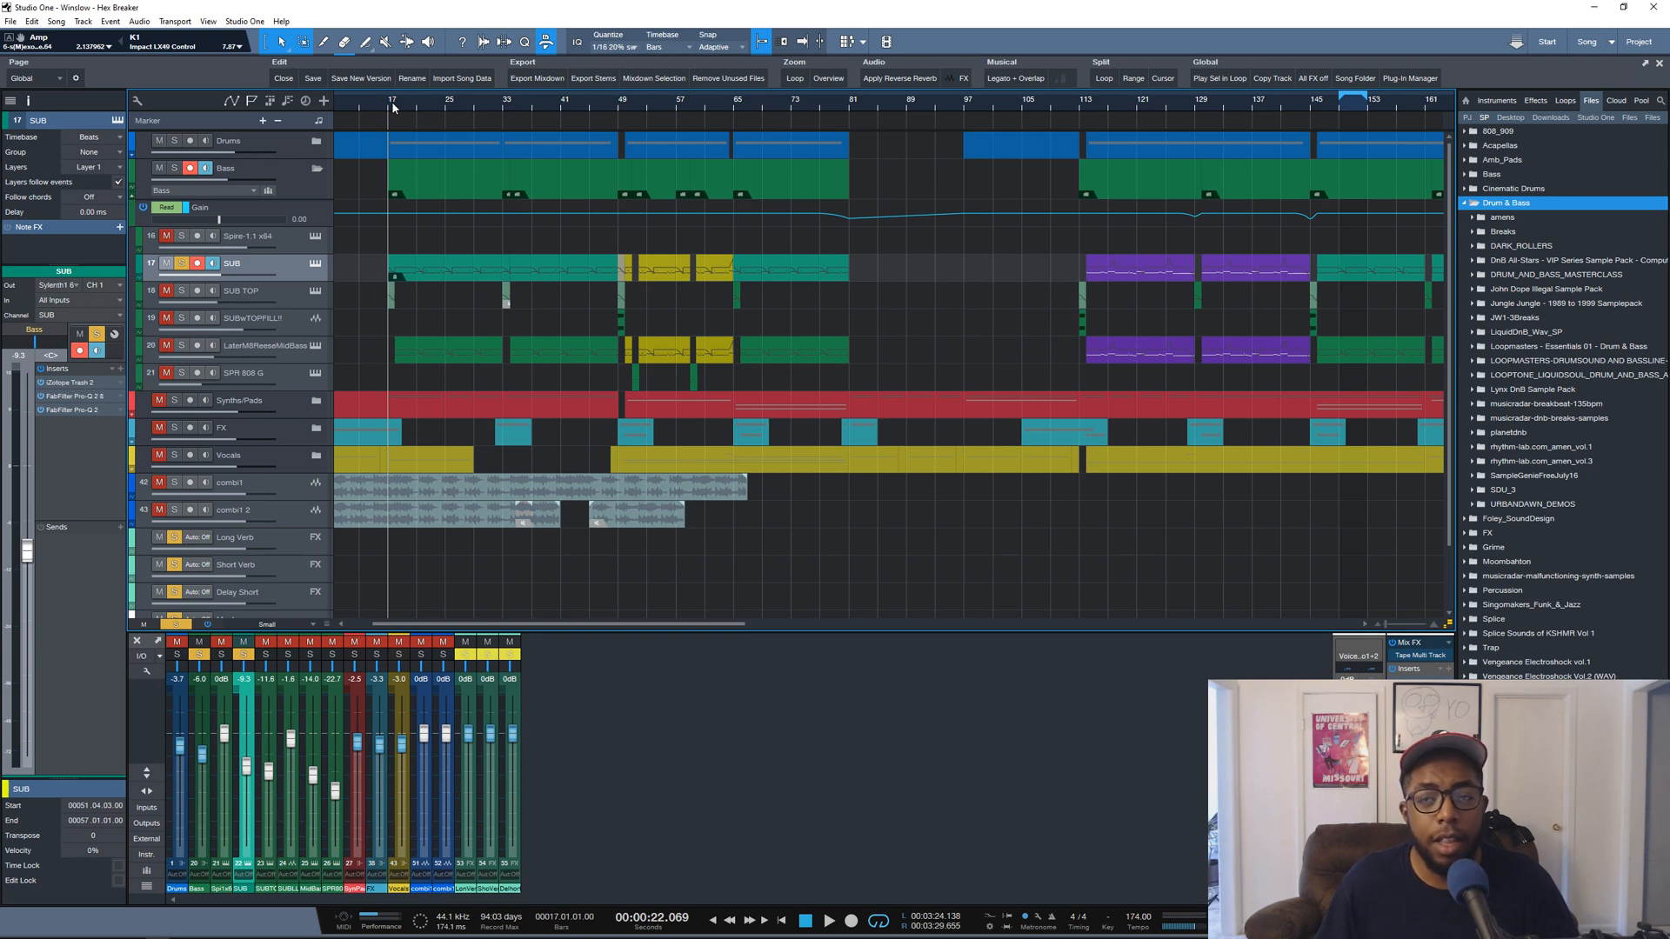
{"action": "key", "text": "space"}
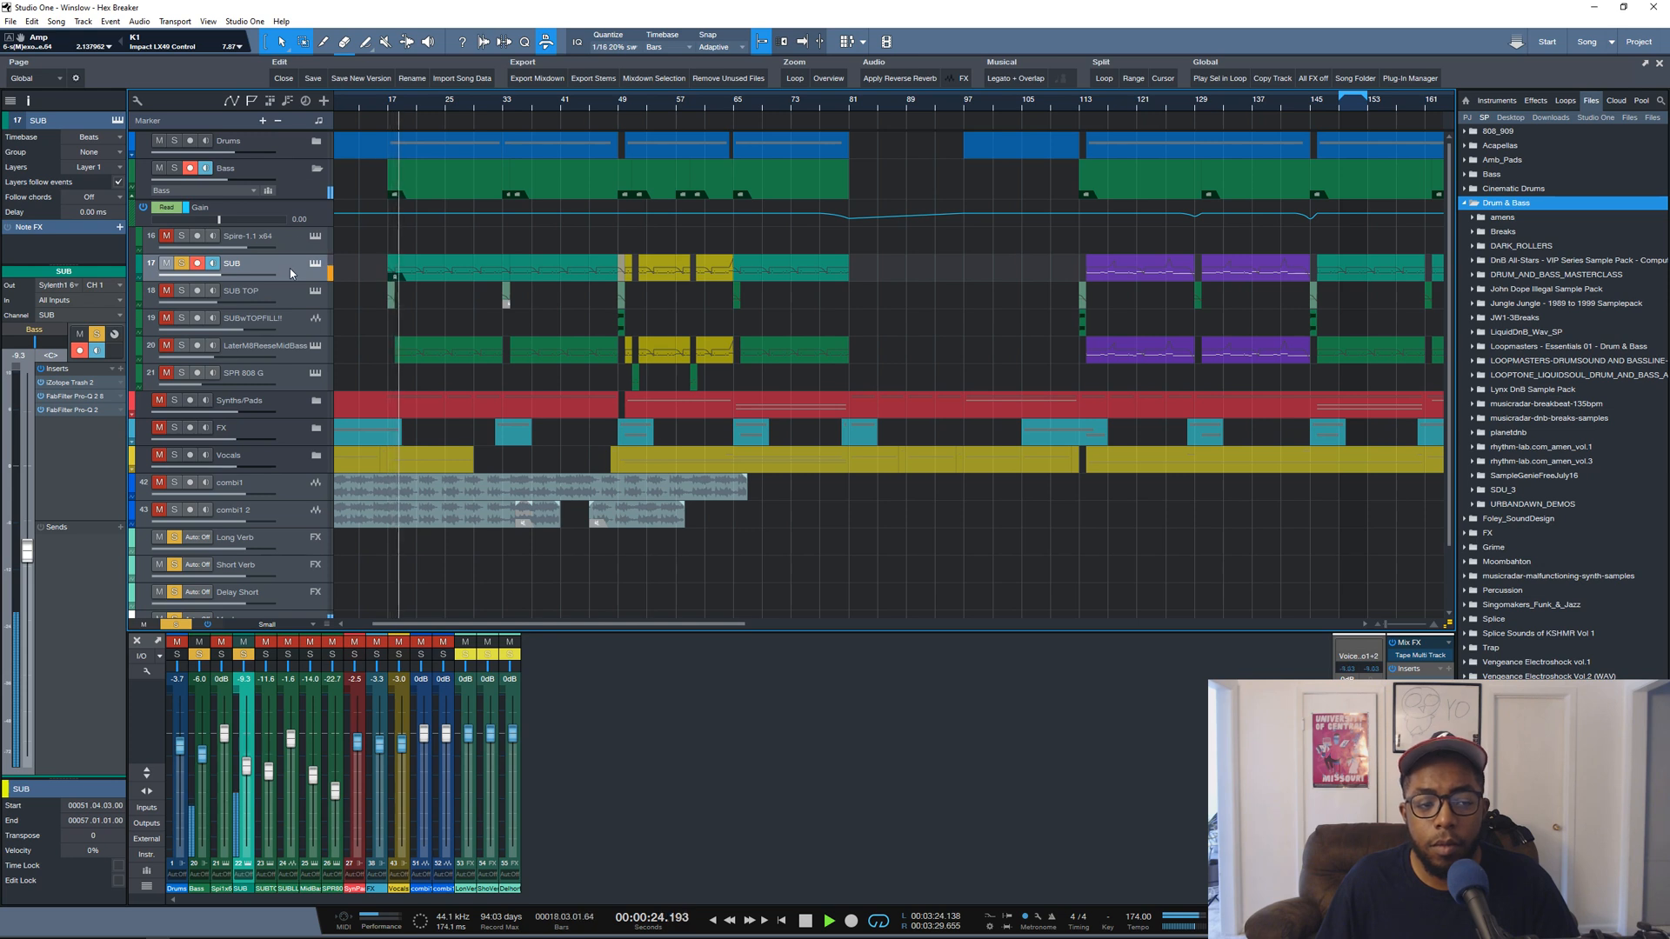
{"action": "left_click", "coordinate": [297, 180]}
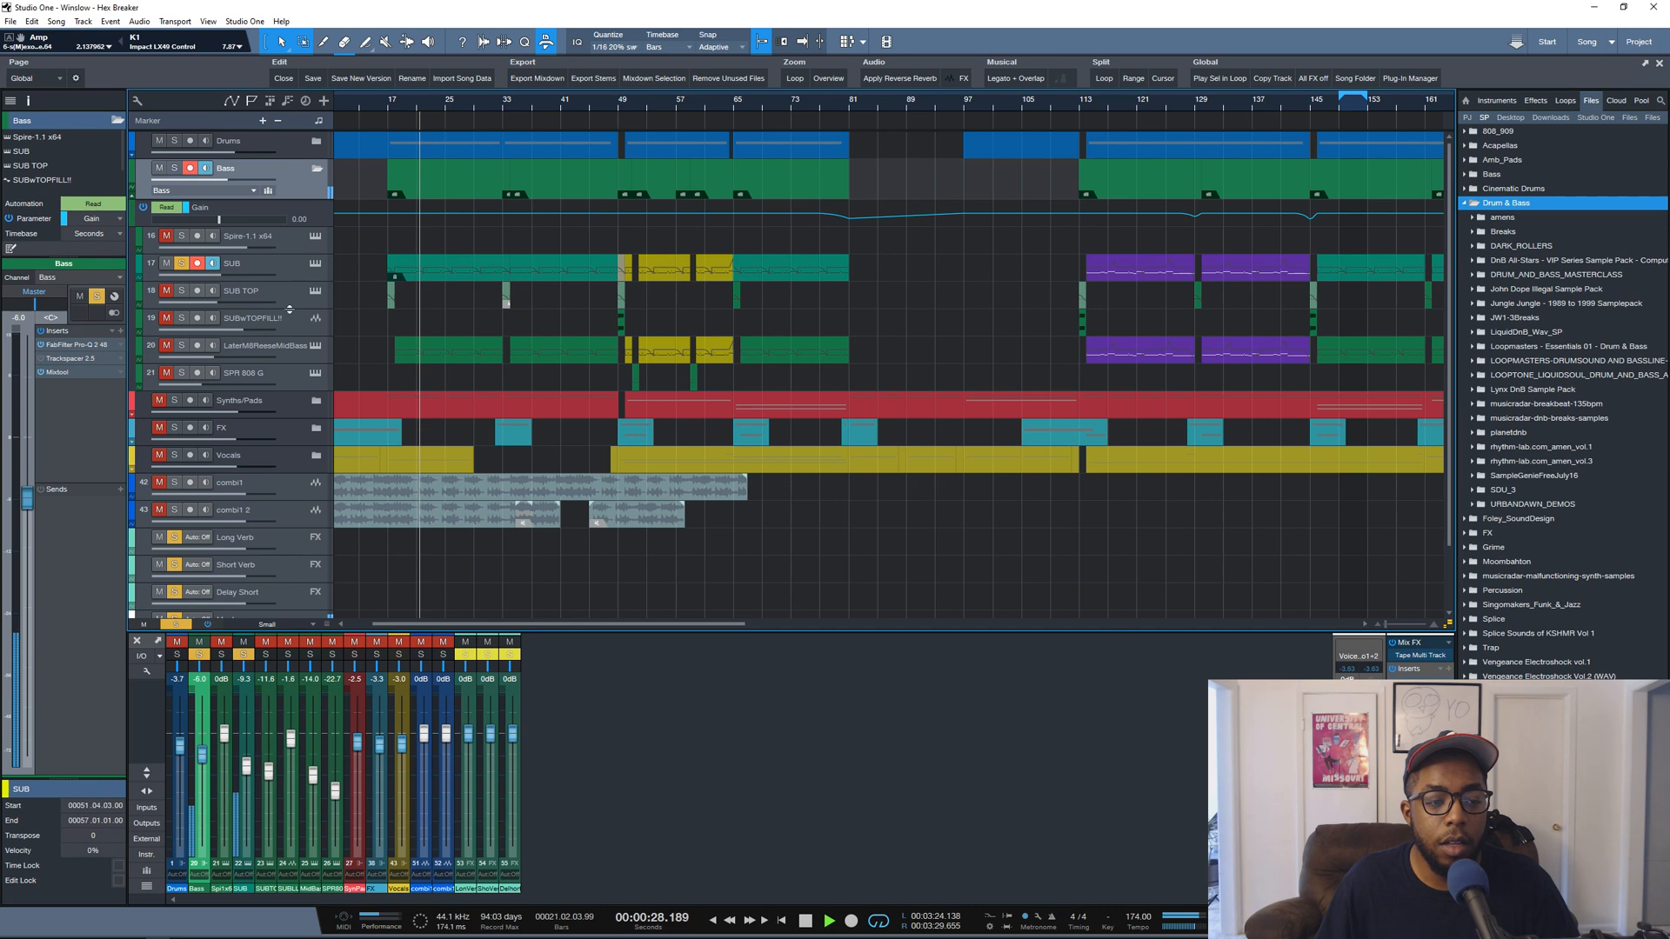
{"action": "left_click", "coordinate": [298, 279]}
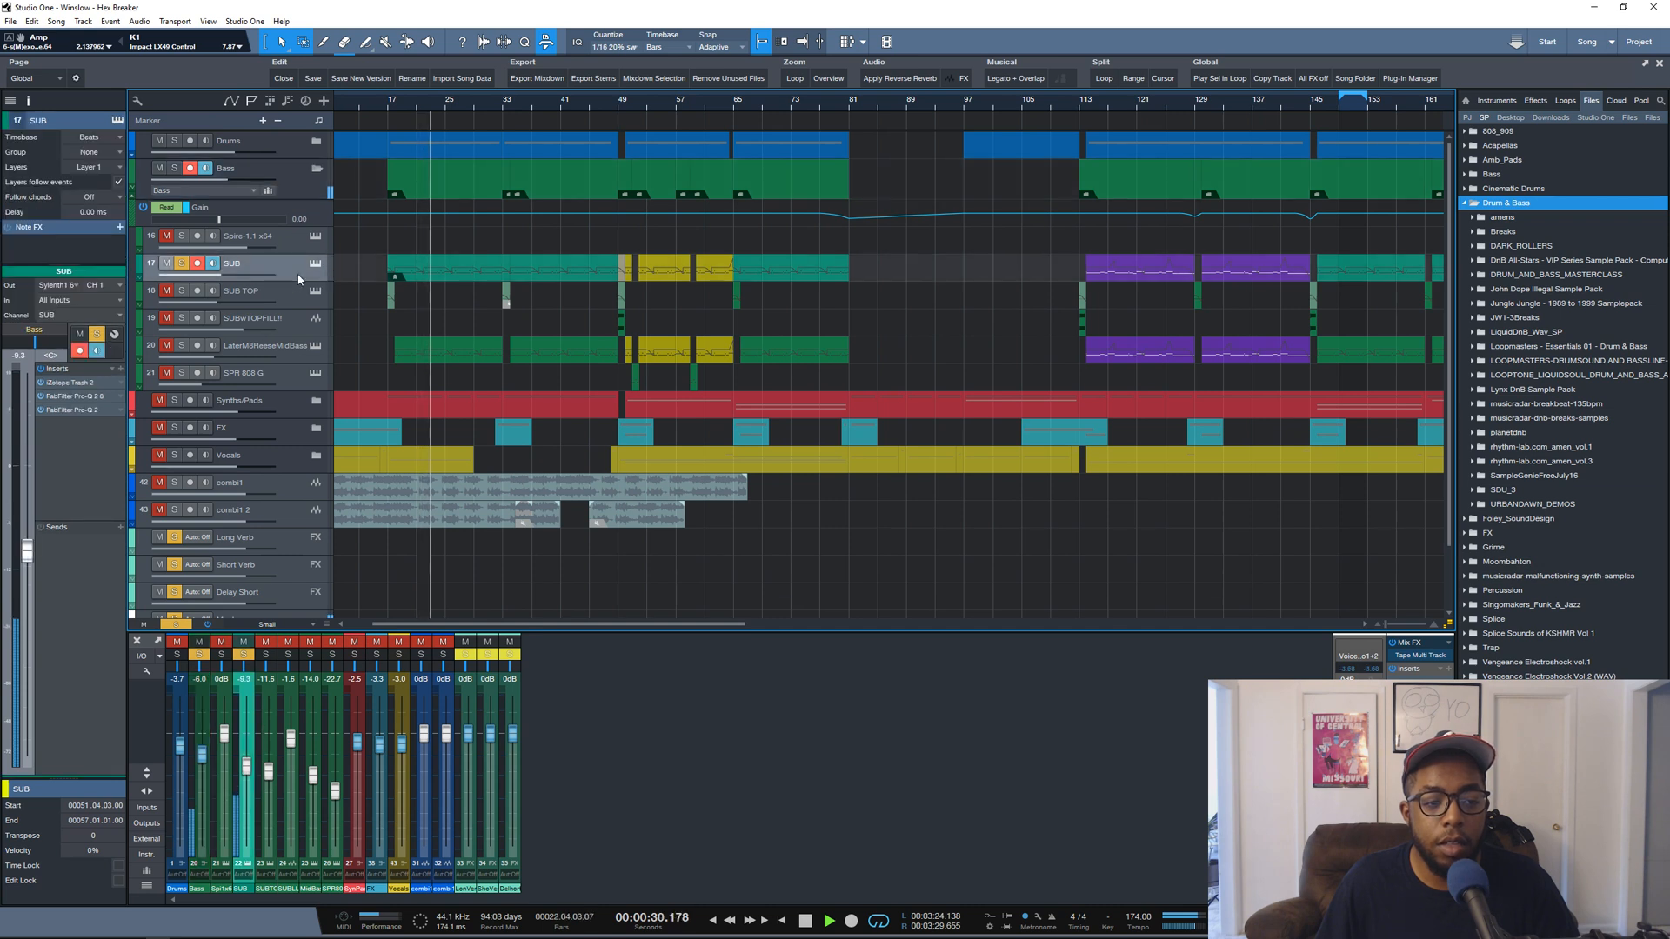
{"action": "key", "text": "space"}
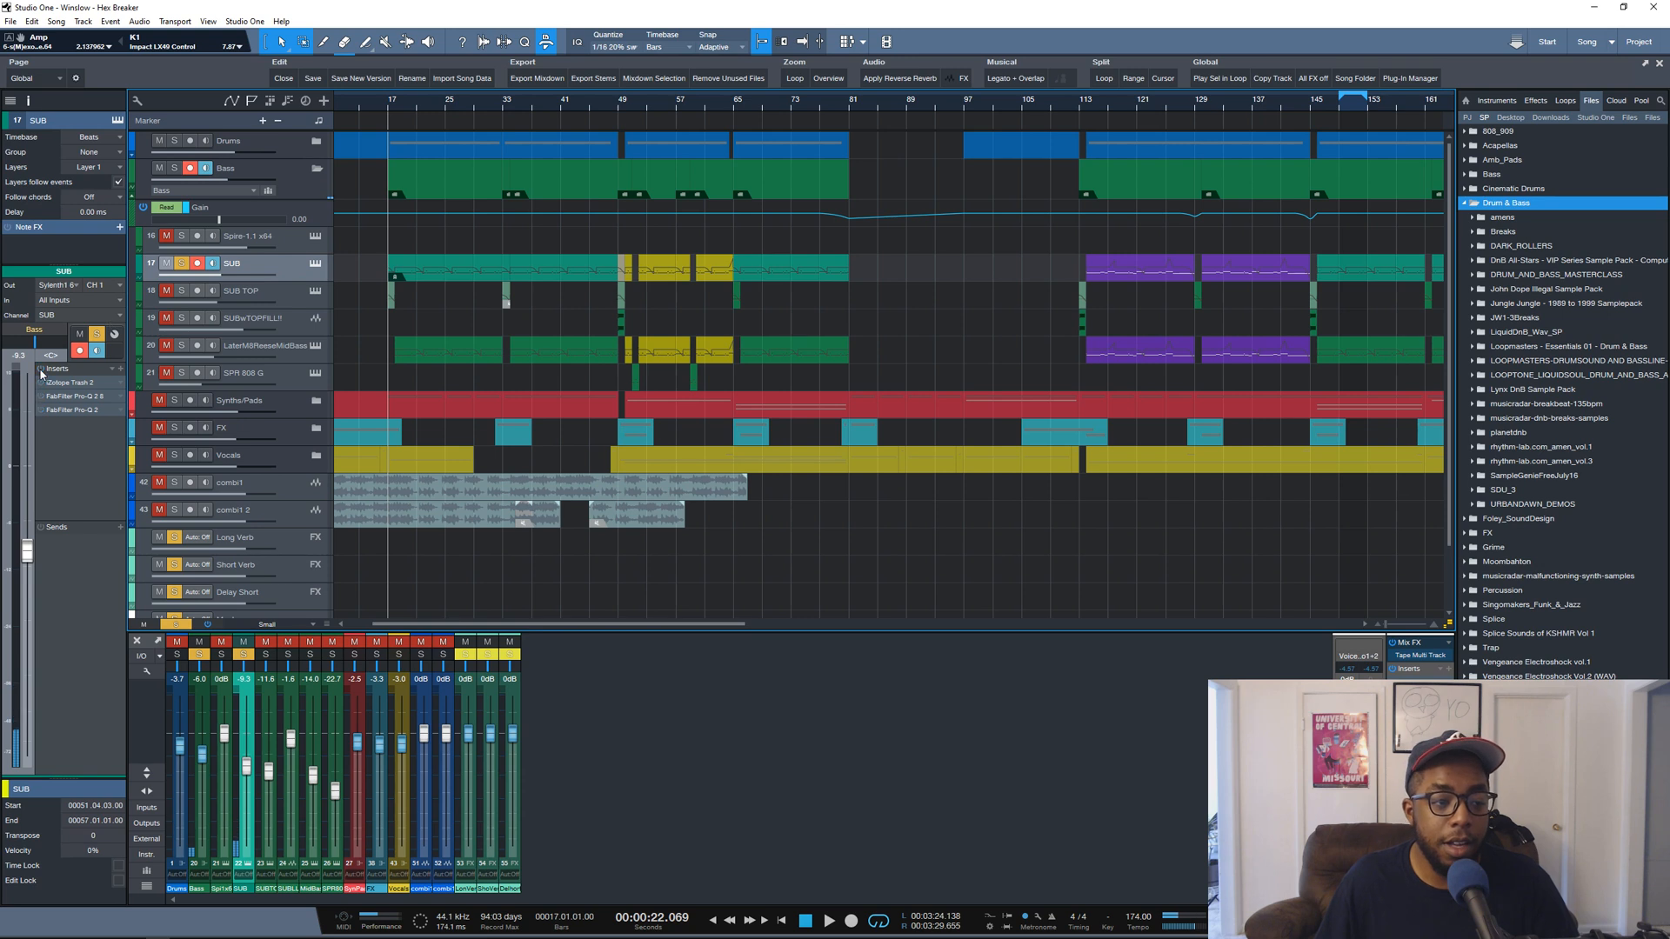
Replay short passages of the soloed SUB track from bar 17
{"action": "key", "text": "space"}
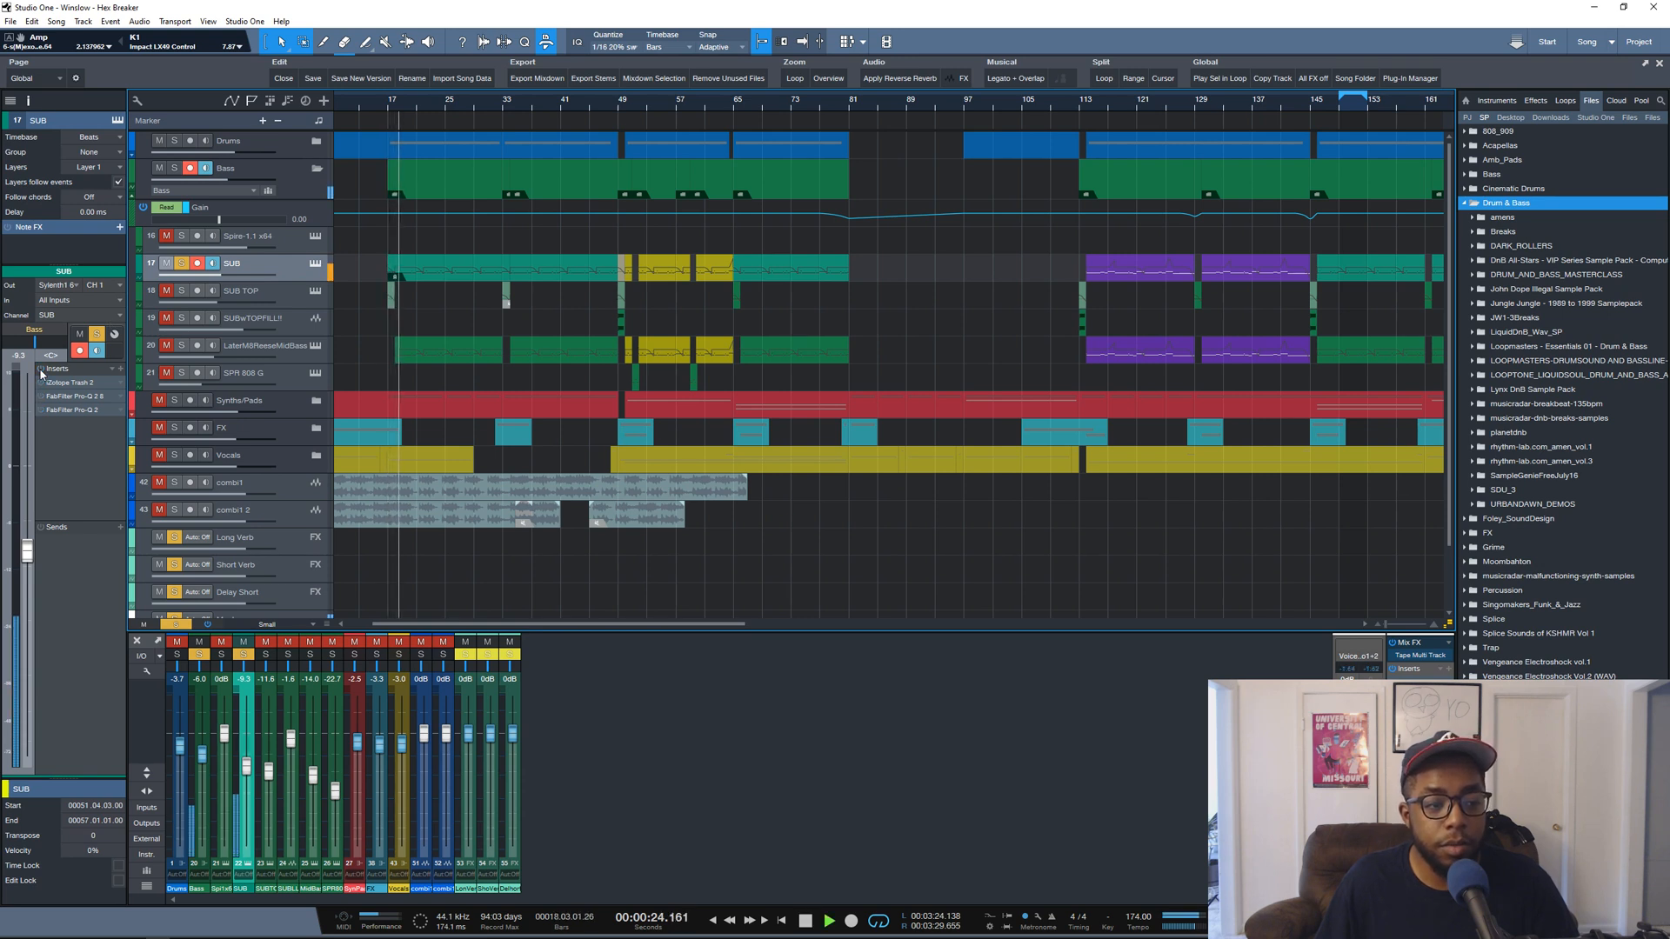
{"action": "key", "text": "space"}
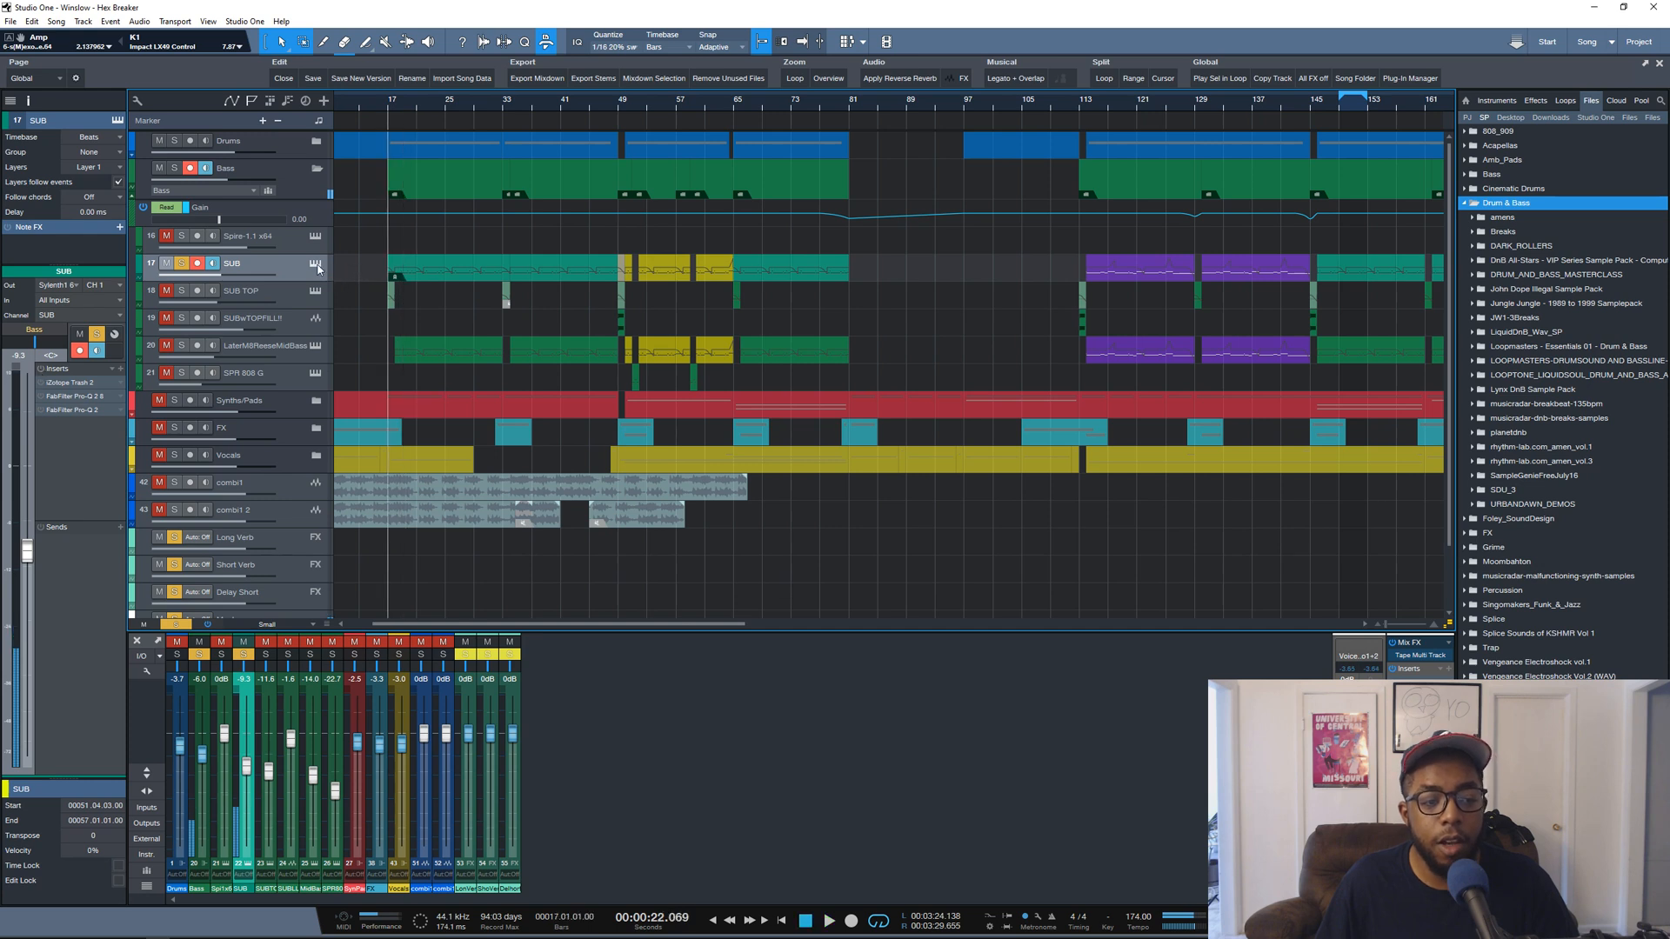
{"action": "left_click", "coordinate": [316, 266]}
{"action": "left_click", "coordinate": [316, 265]}
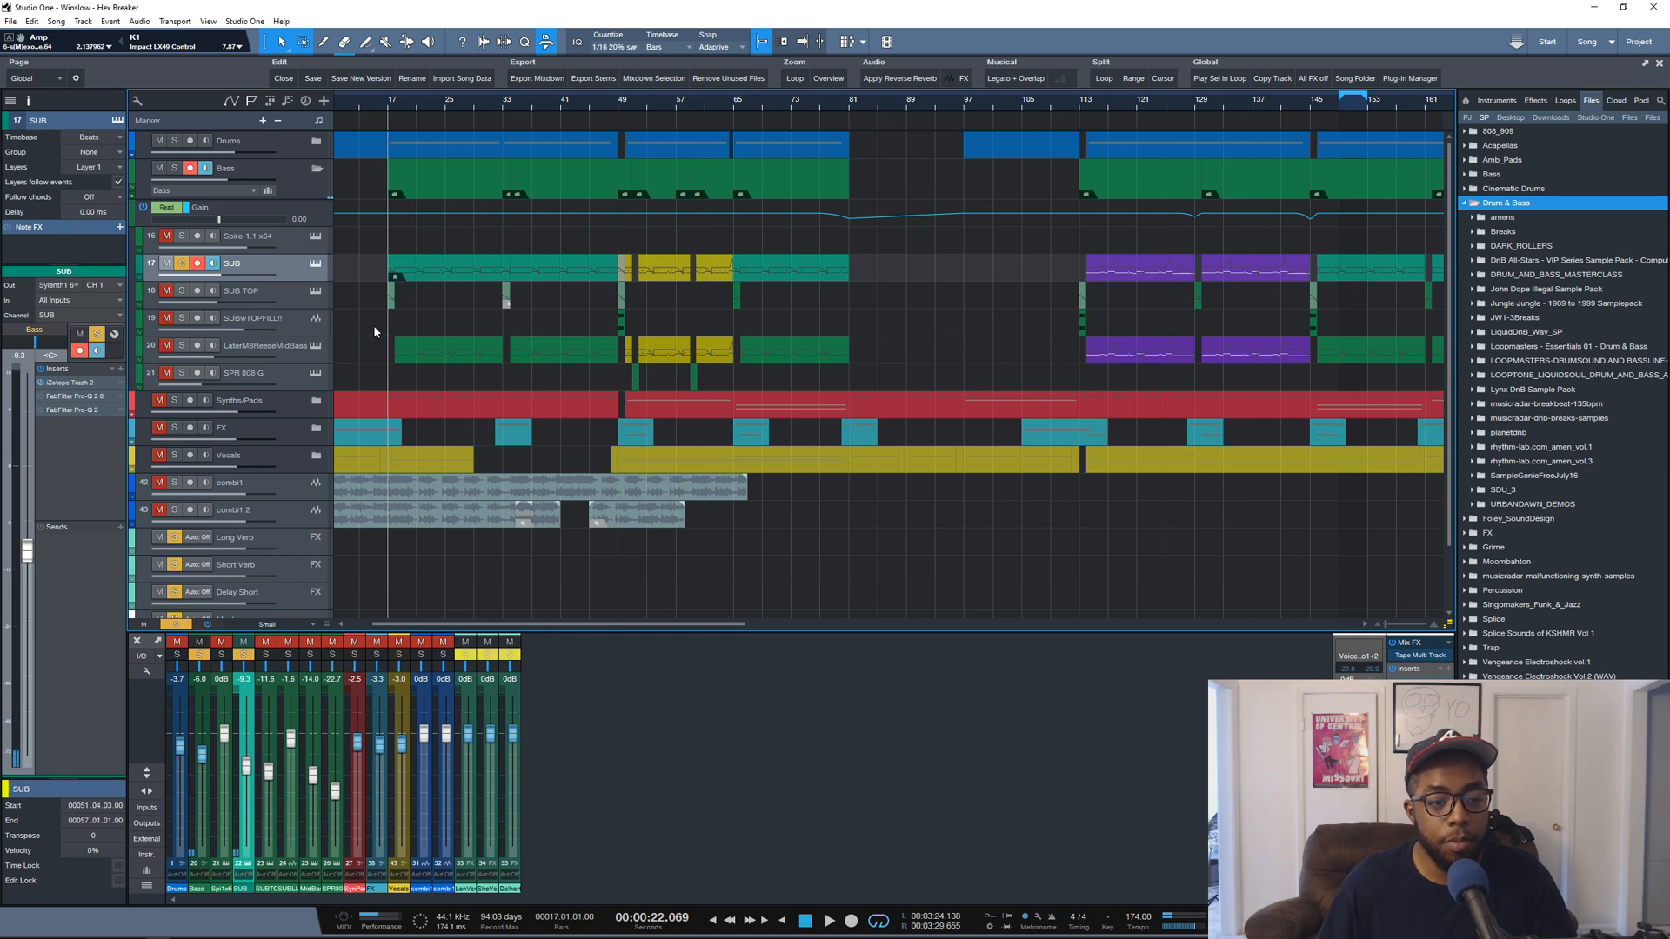
{"action": "key", "text": "space"}
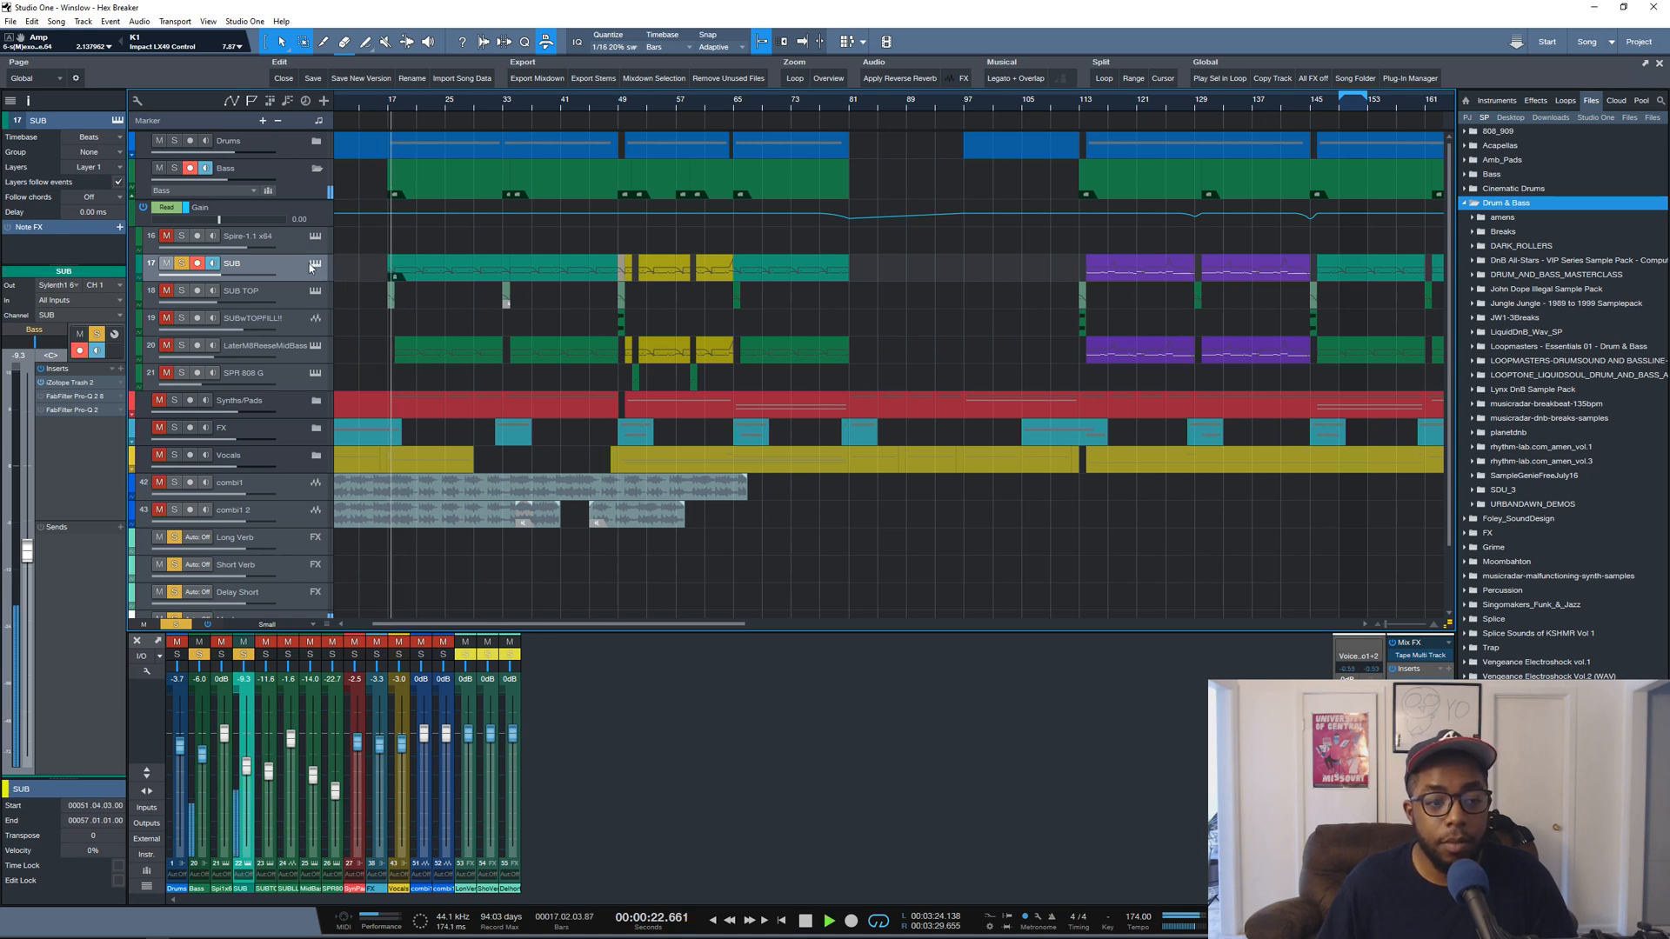
{"action": "key", "text": "space"}
Open the SUB track's Sylenth1 instrument and examine parts A and B, the distortion effect and LFO 1
{"action": "left_click", "coordinate": [315, 266]}
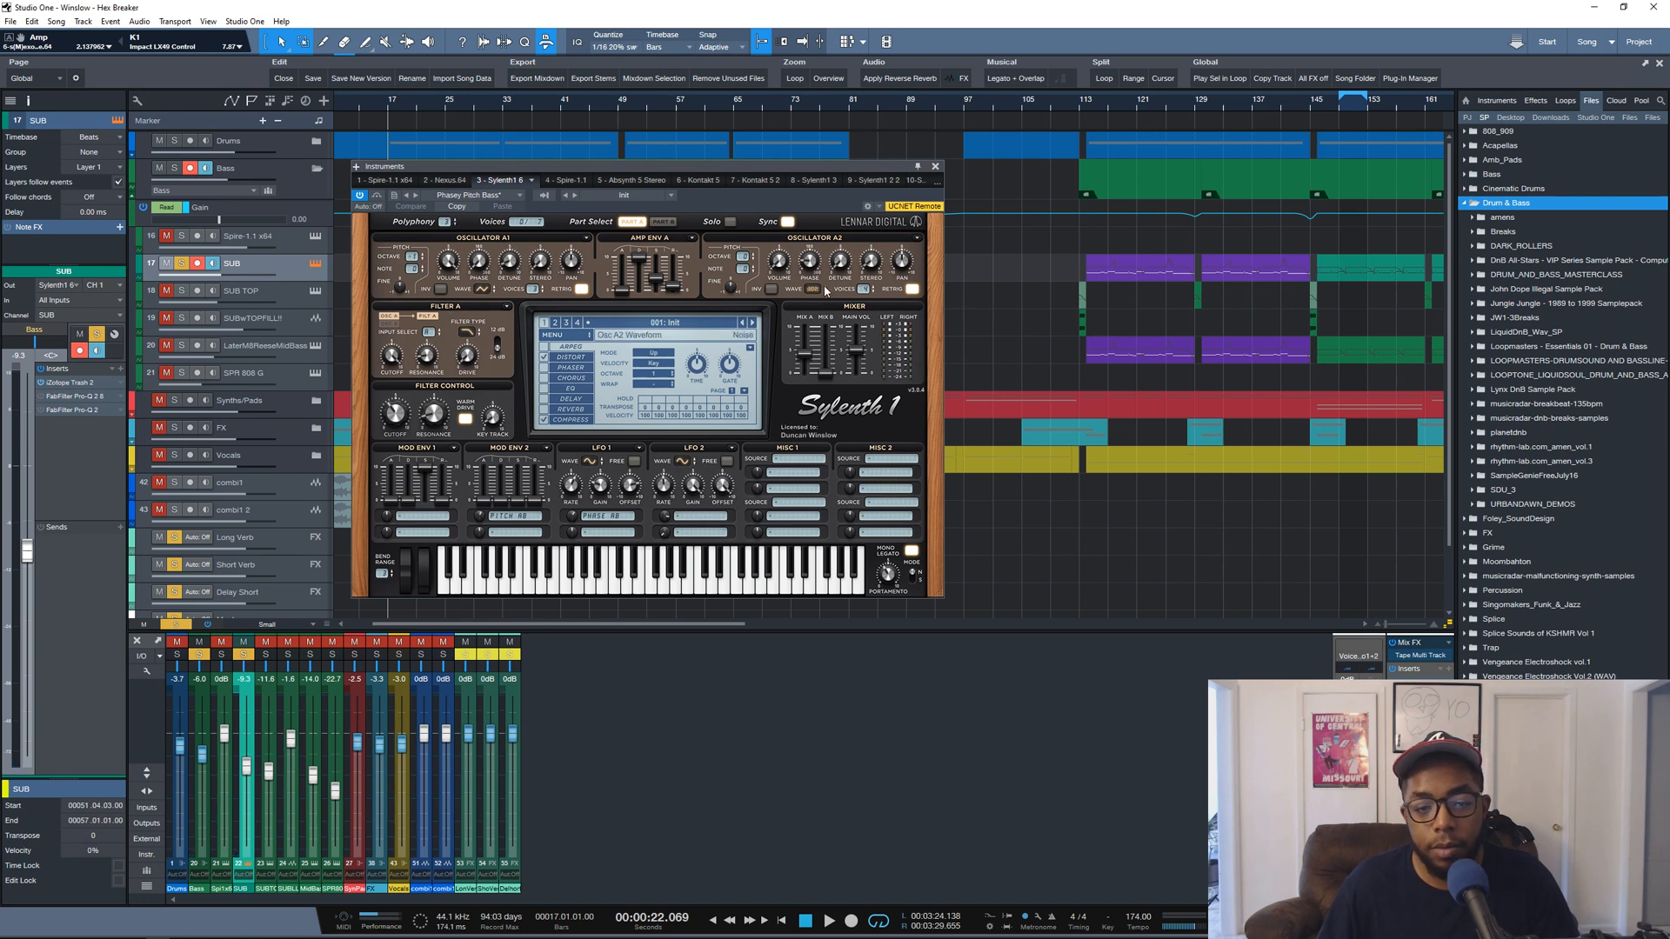
{"action": "left_click", "coordinate": [659, 222]}
{"action": "left_click", "coordinate": [630, 222]}
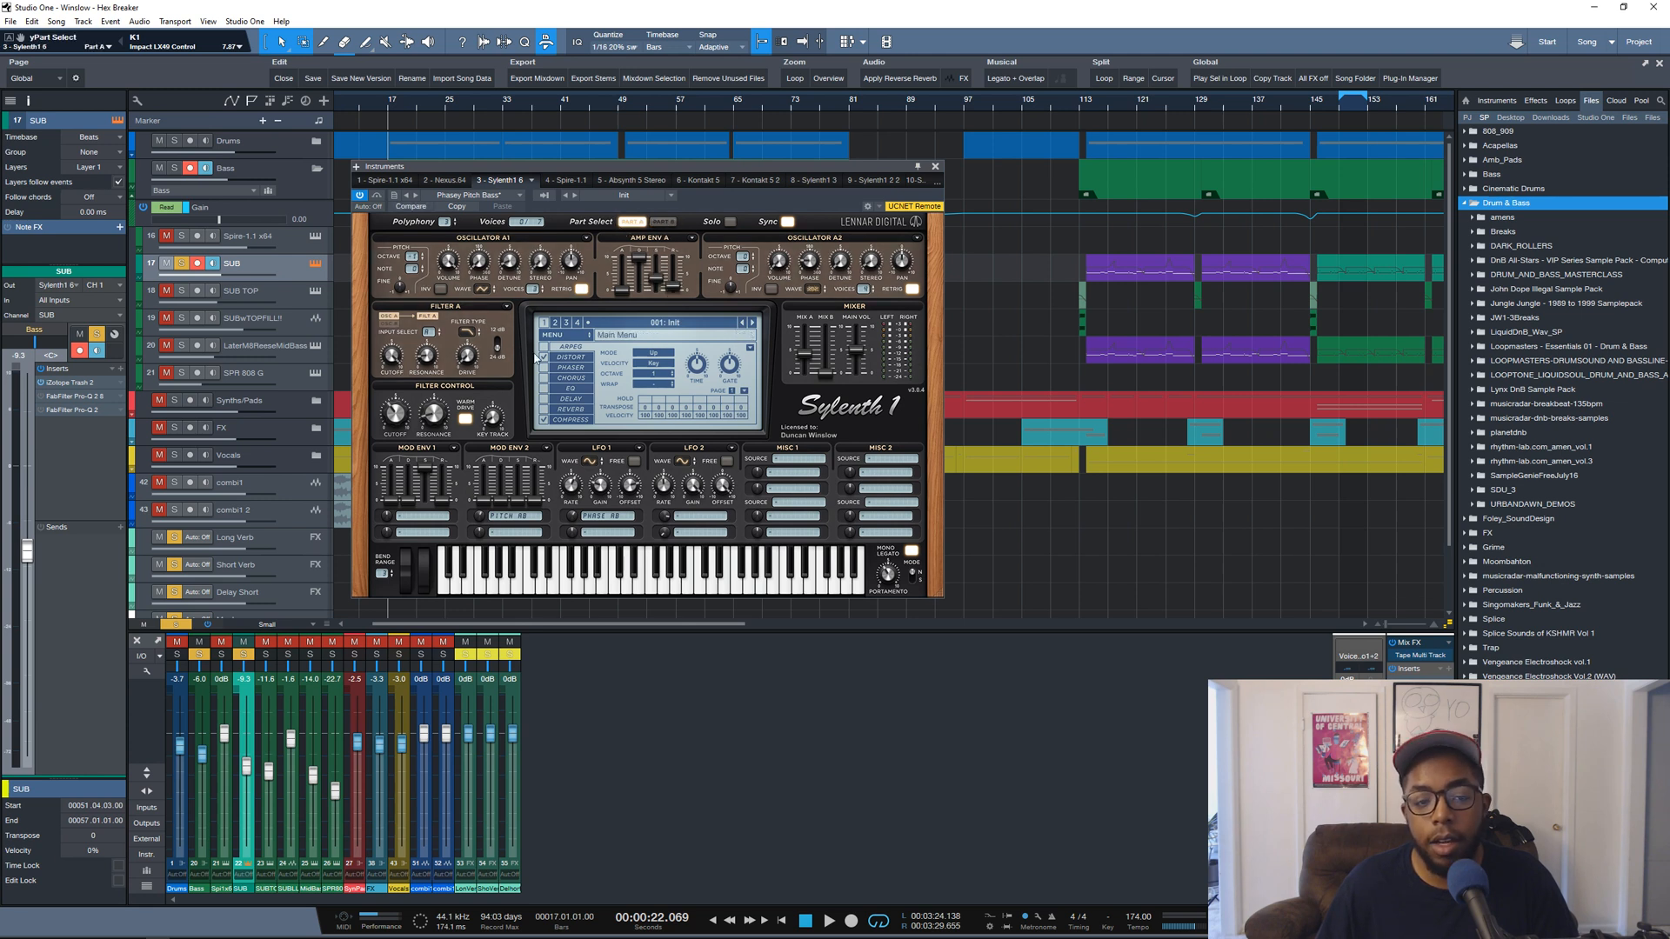
{"action": "left_click", "coordinate": [564, 358]}
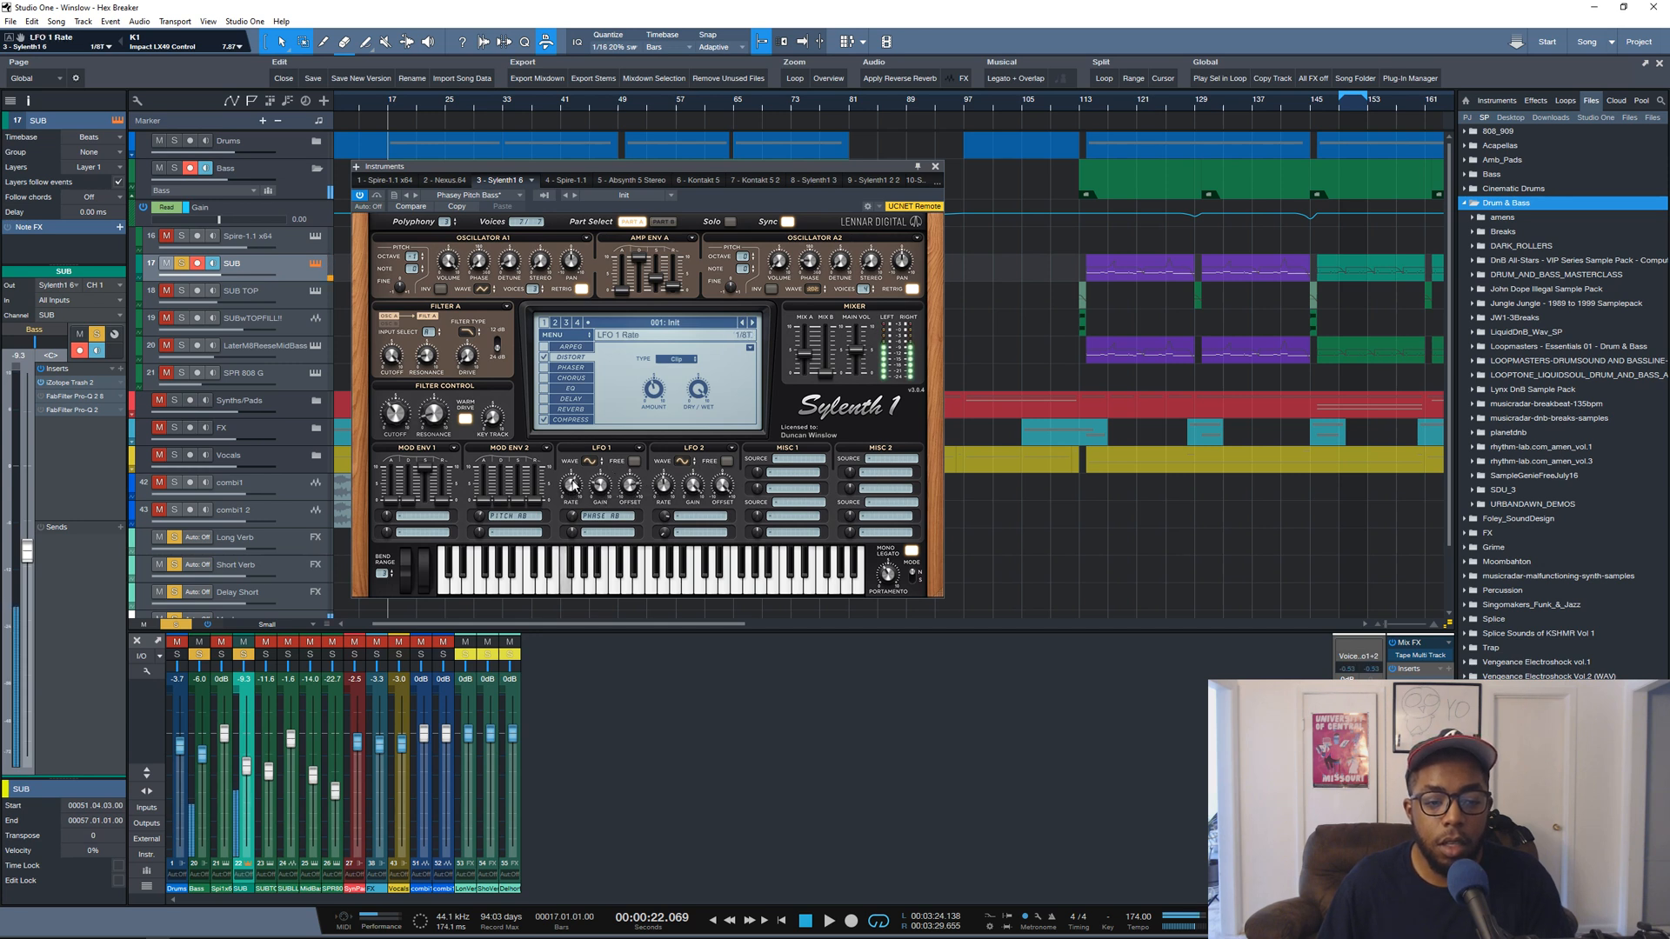
{"action": "left_click_drag", "start_coordinate": [571, 485], "coordinate": [602, 463]}
{"action": "right_click", "coordinate": [614, 462]}
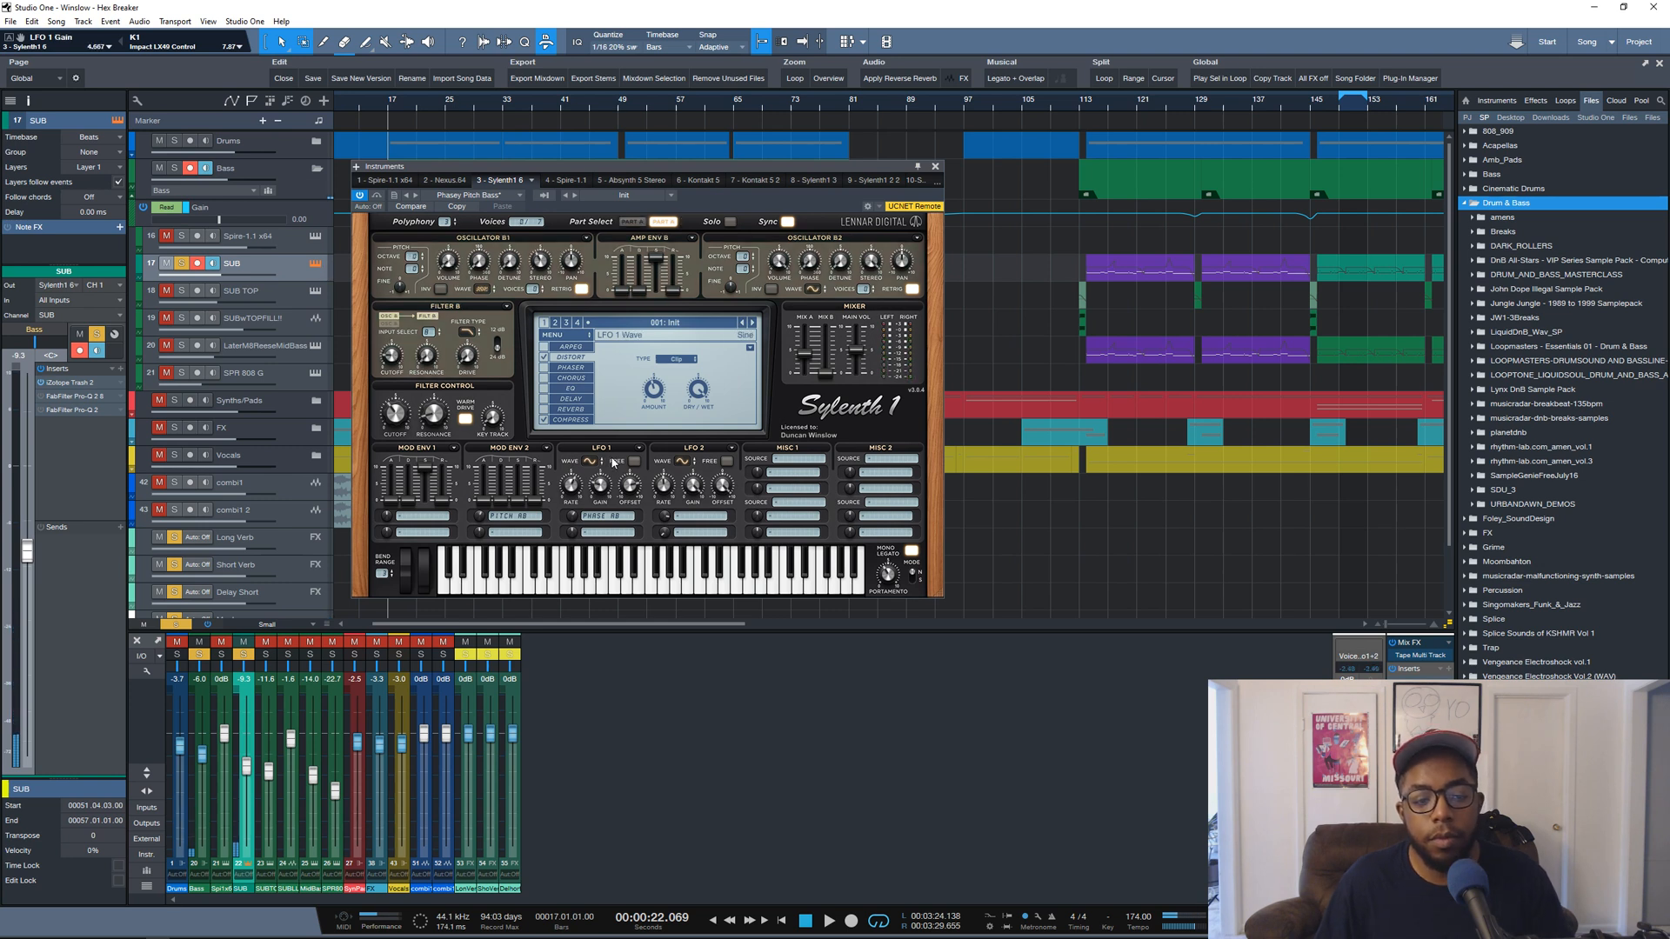
{"action": "right_click", "coordinate": [613, 462]}
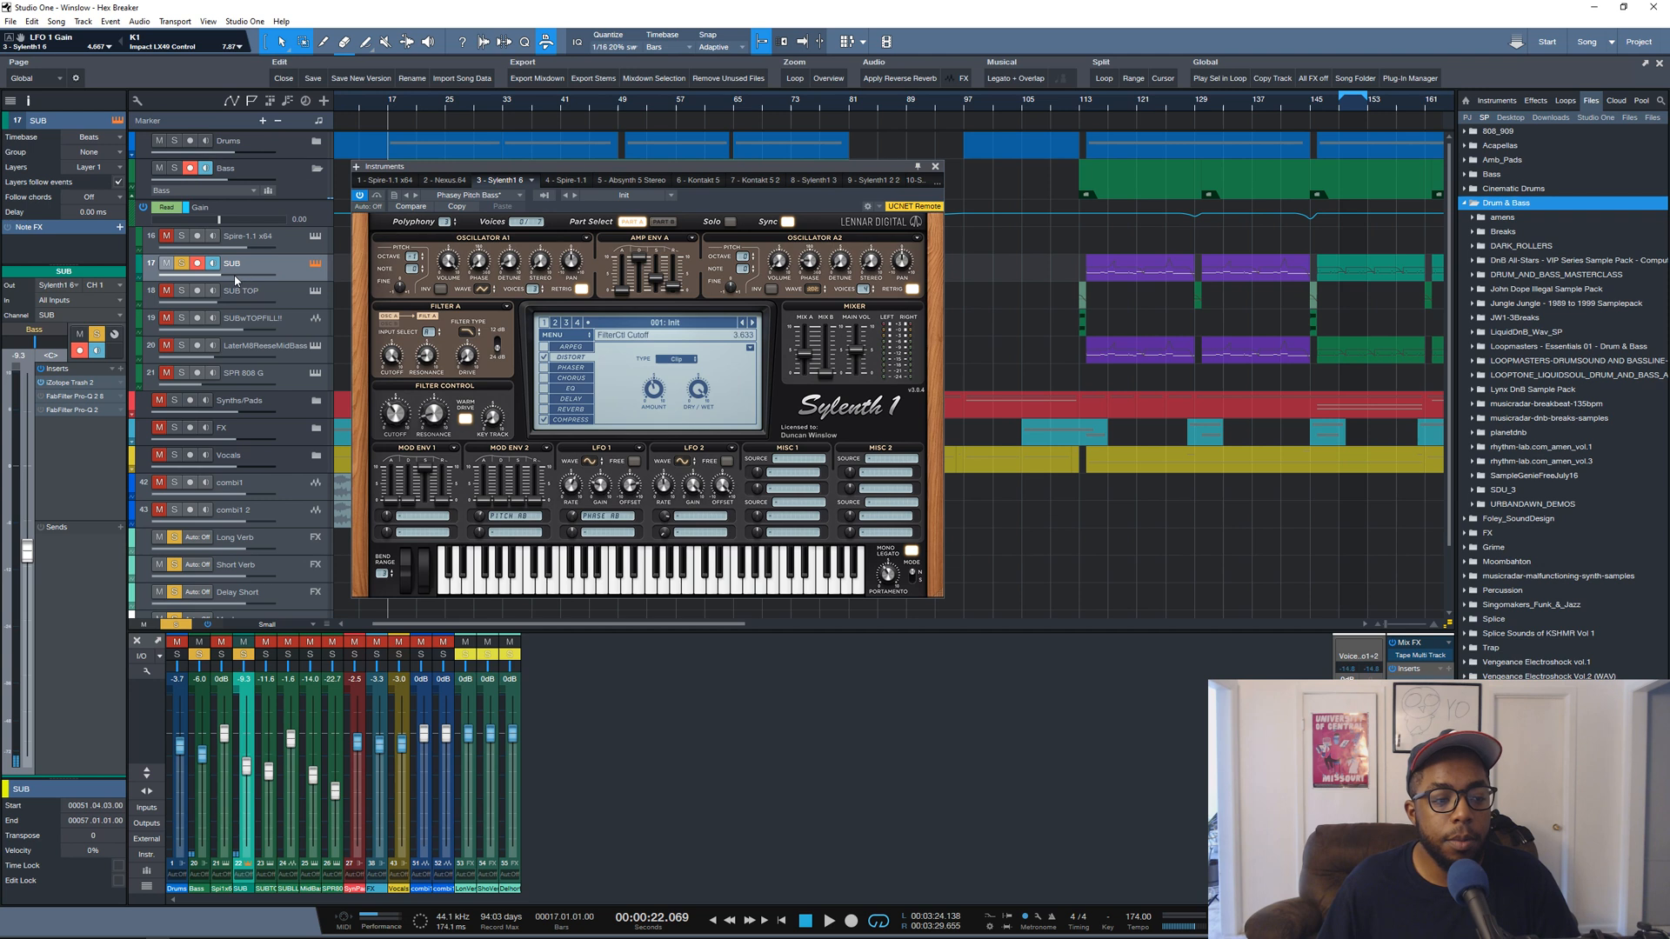
Examine the SUB track's first FabFilter Pro-Q 2 equalizer curve during playback, and close its window
{"action": "left_click", "coordinate": [62, 398]}
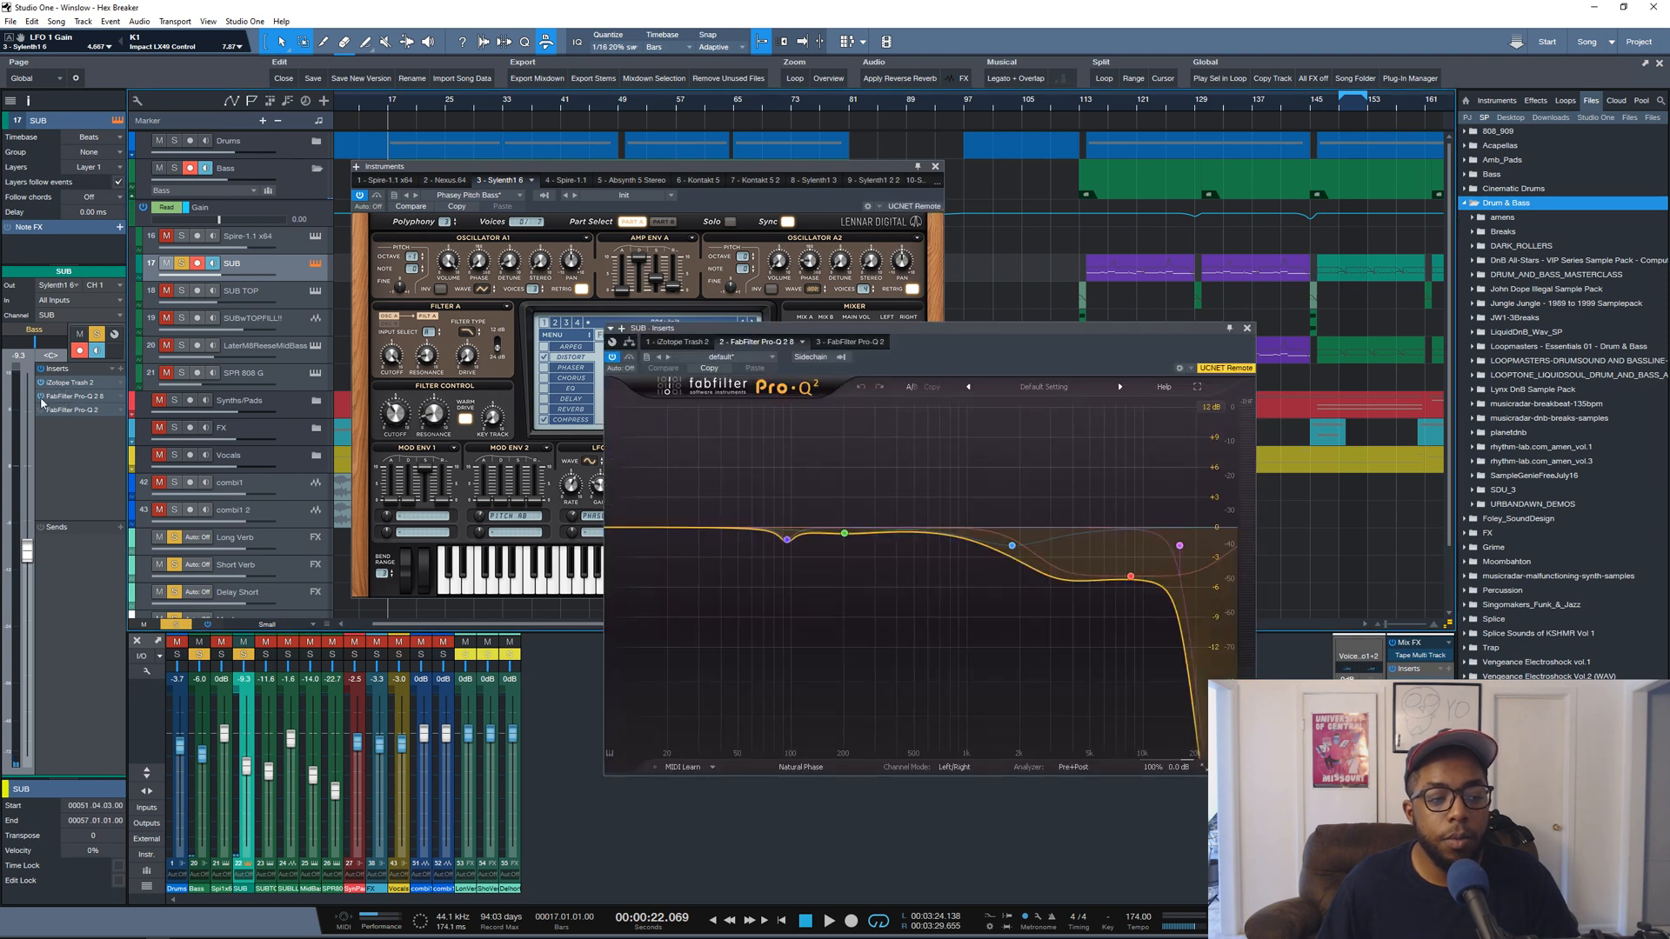
{"action": "key", "text": "space"}
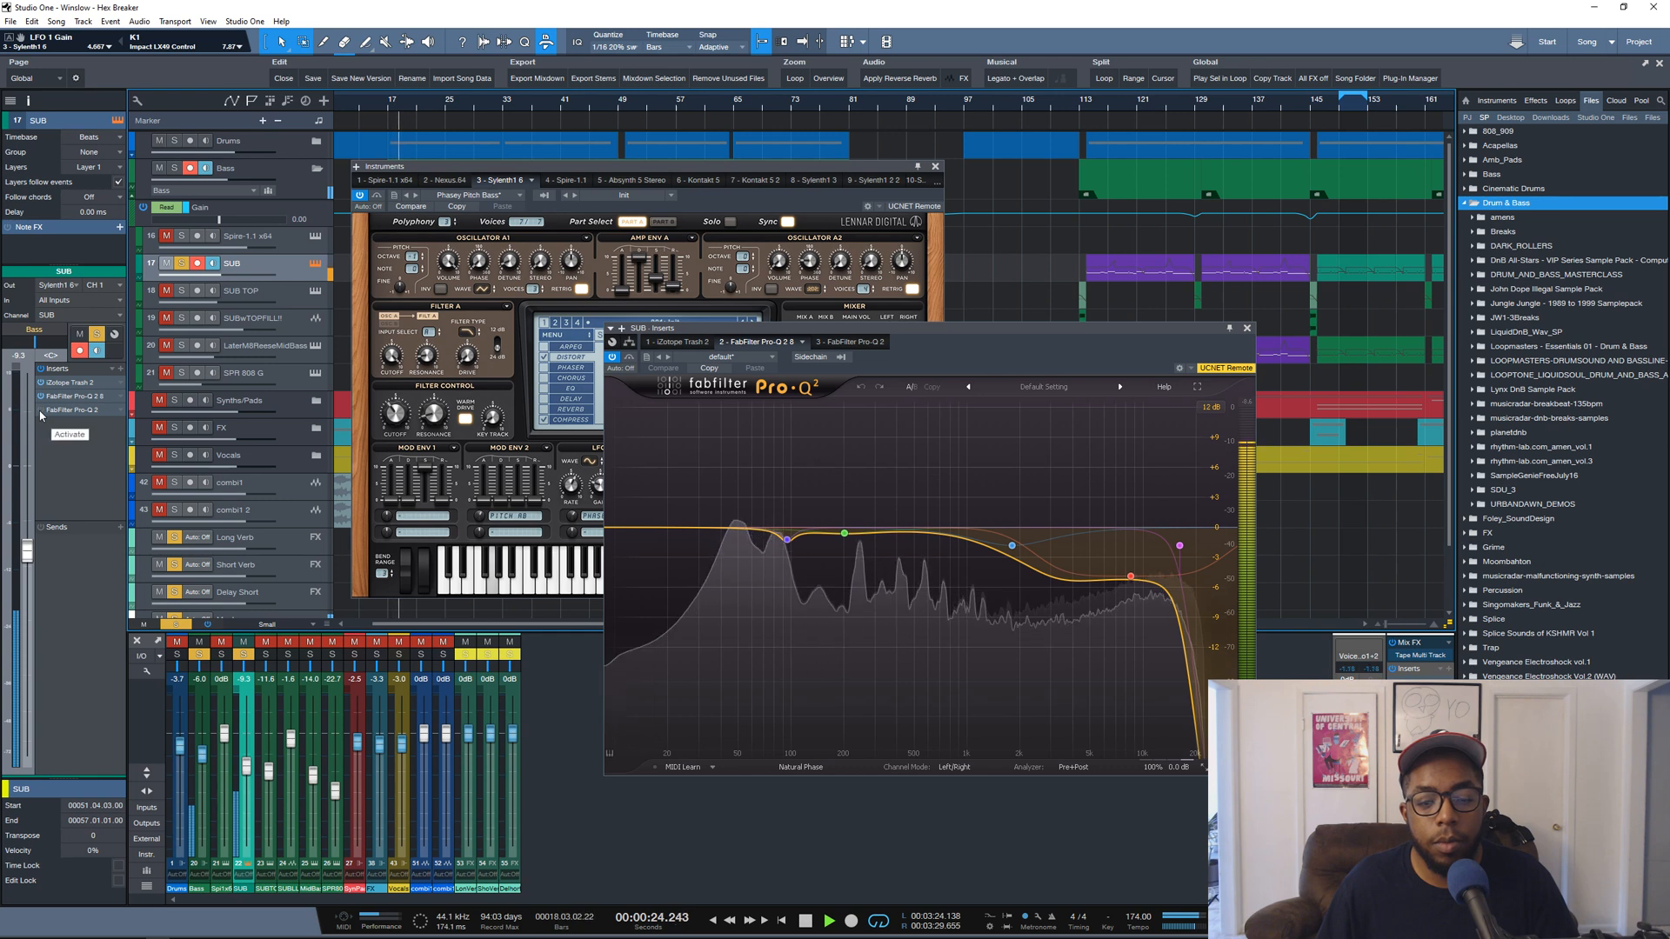
{"action": "key", "text": "space"}
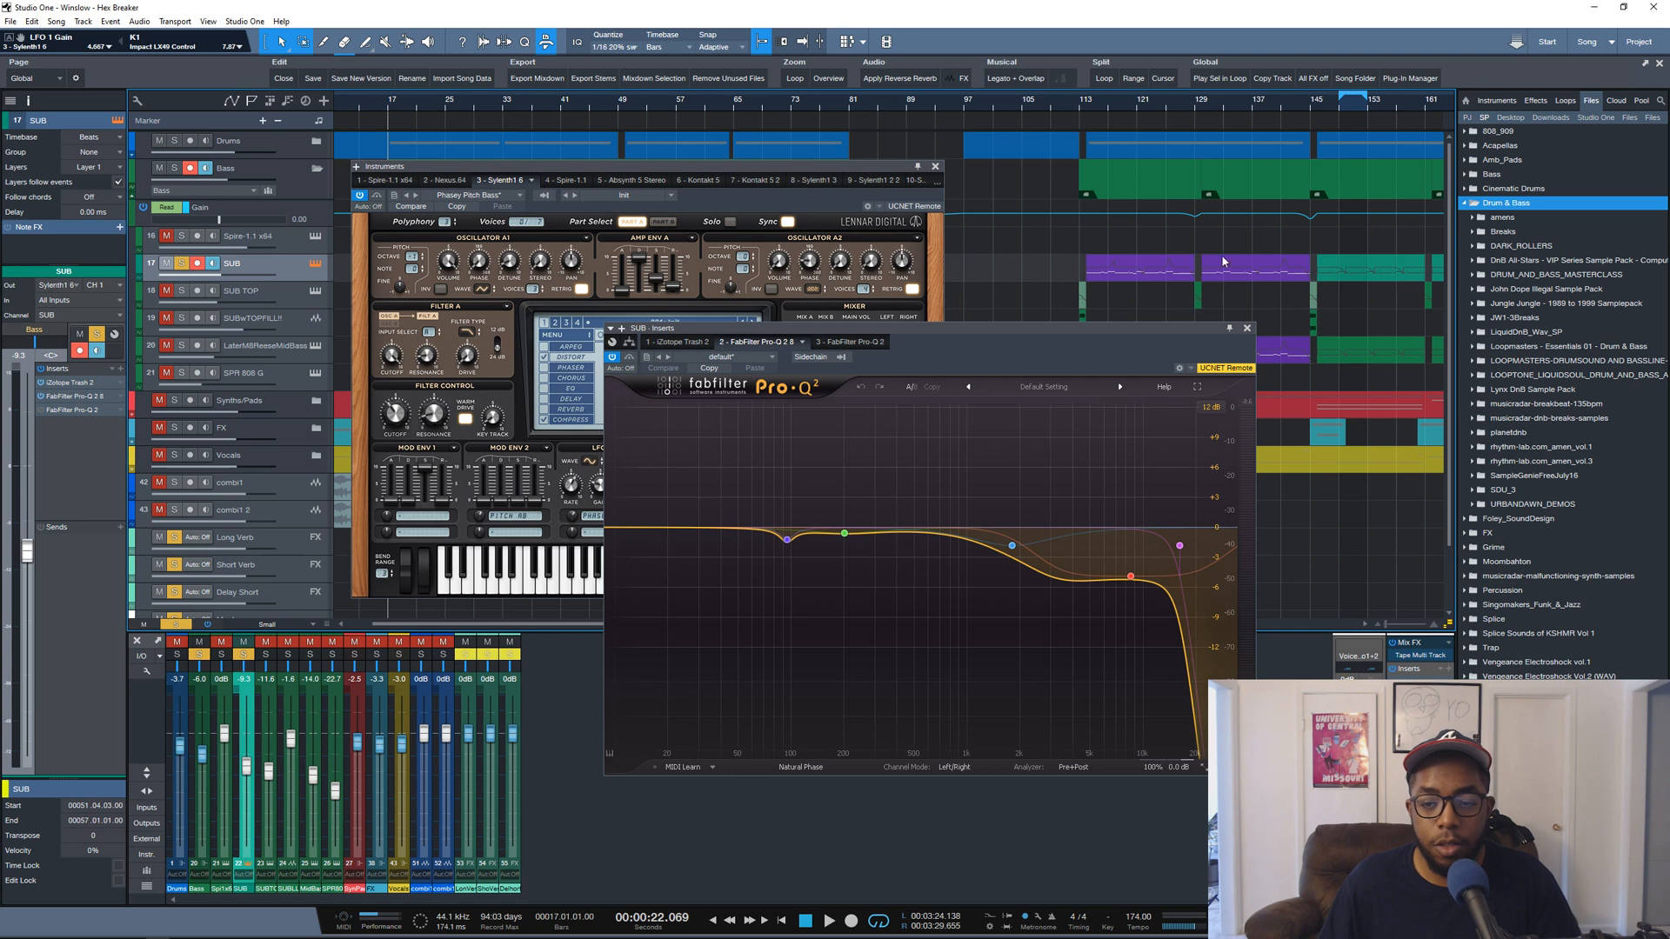
{"action": "left_click", "coordinate": [1246, 328]}
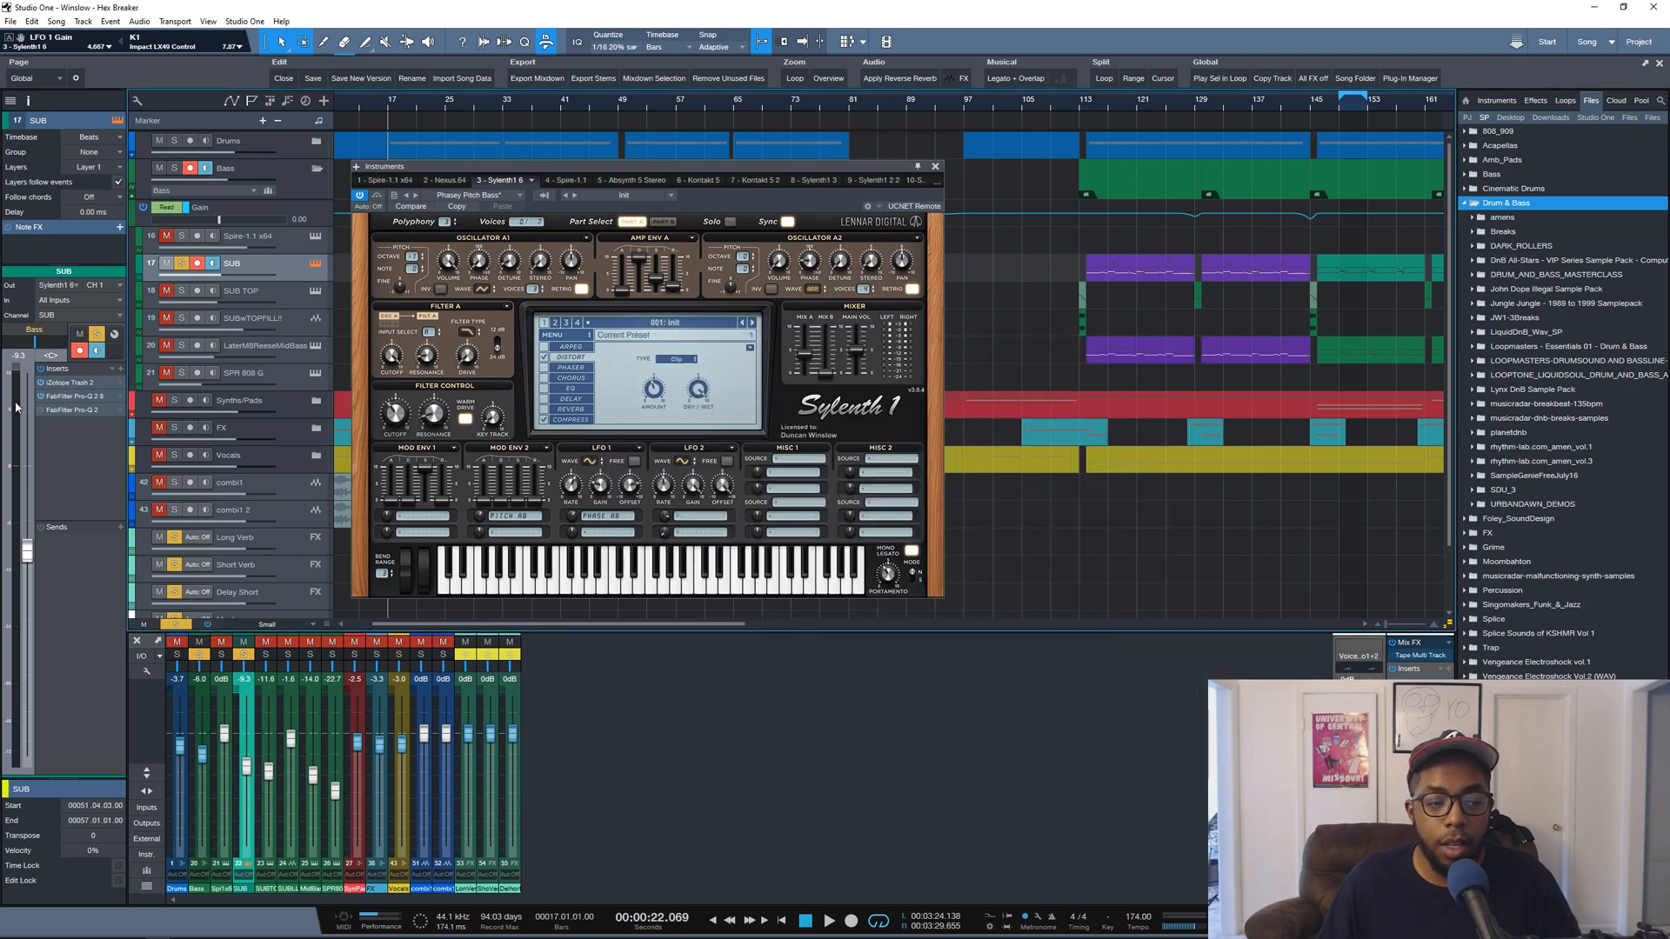
Examine the SUB track's second FabFilter Pro-Q 2 during playback, and close the equalizer and Sylenth1 windows
{"action": "double_click", "coordinate": [54, 411]}
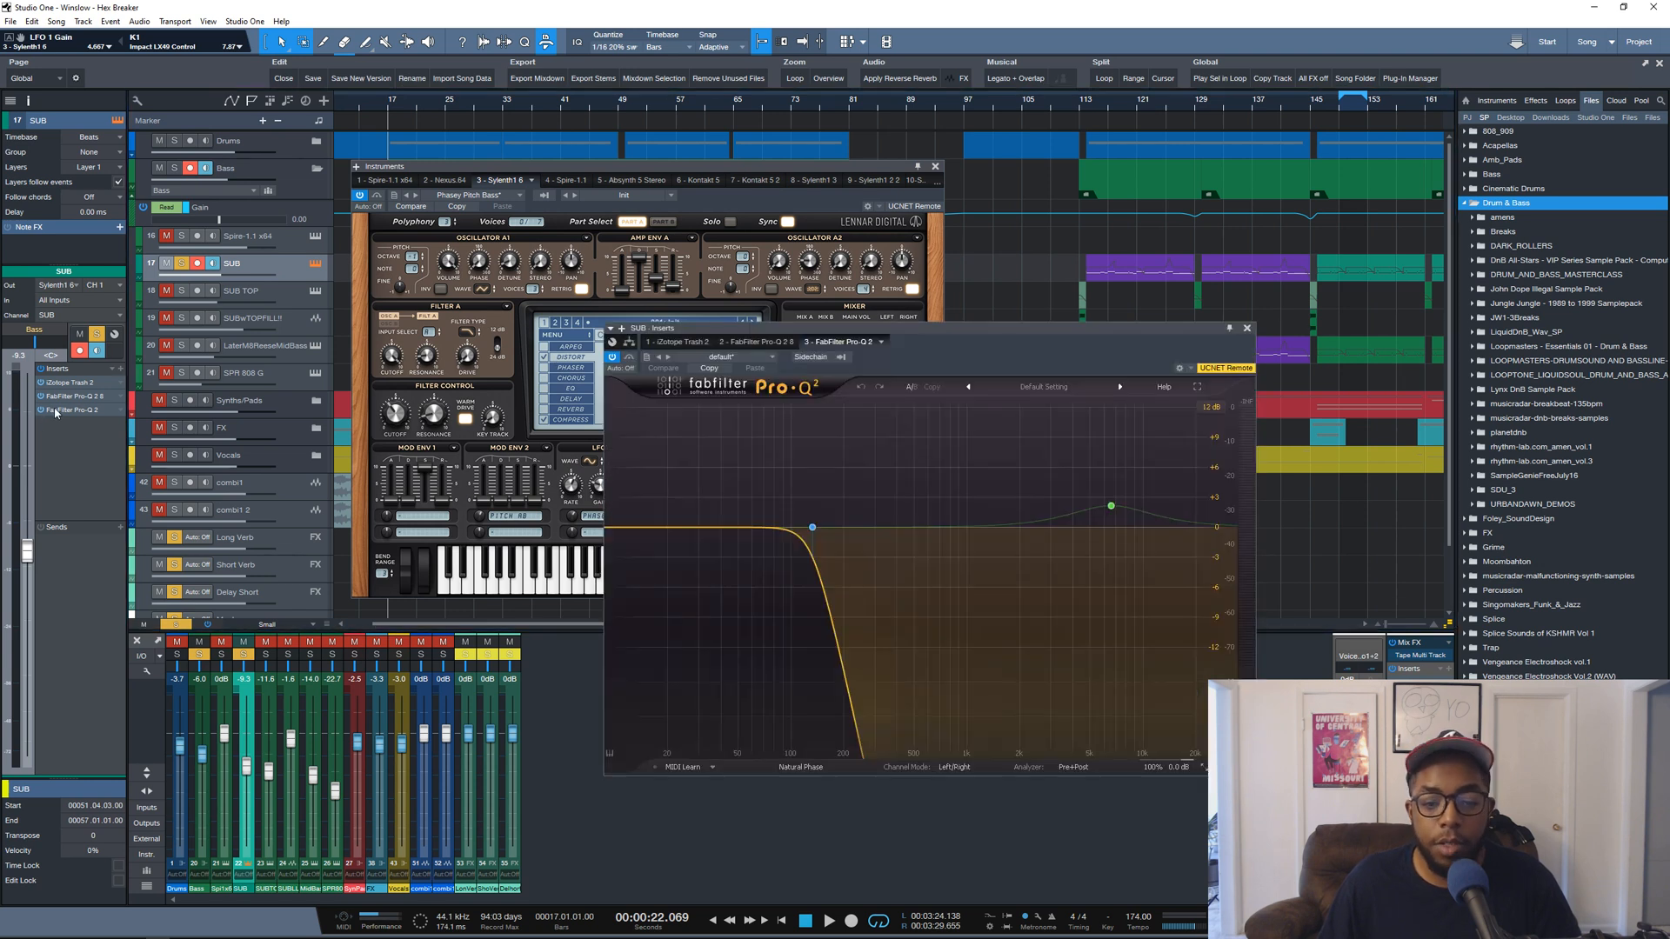
{"action": "key", "text": "space"}
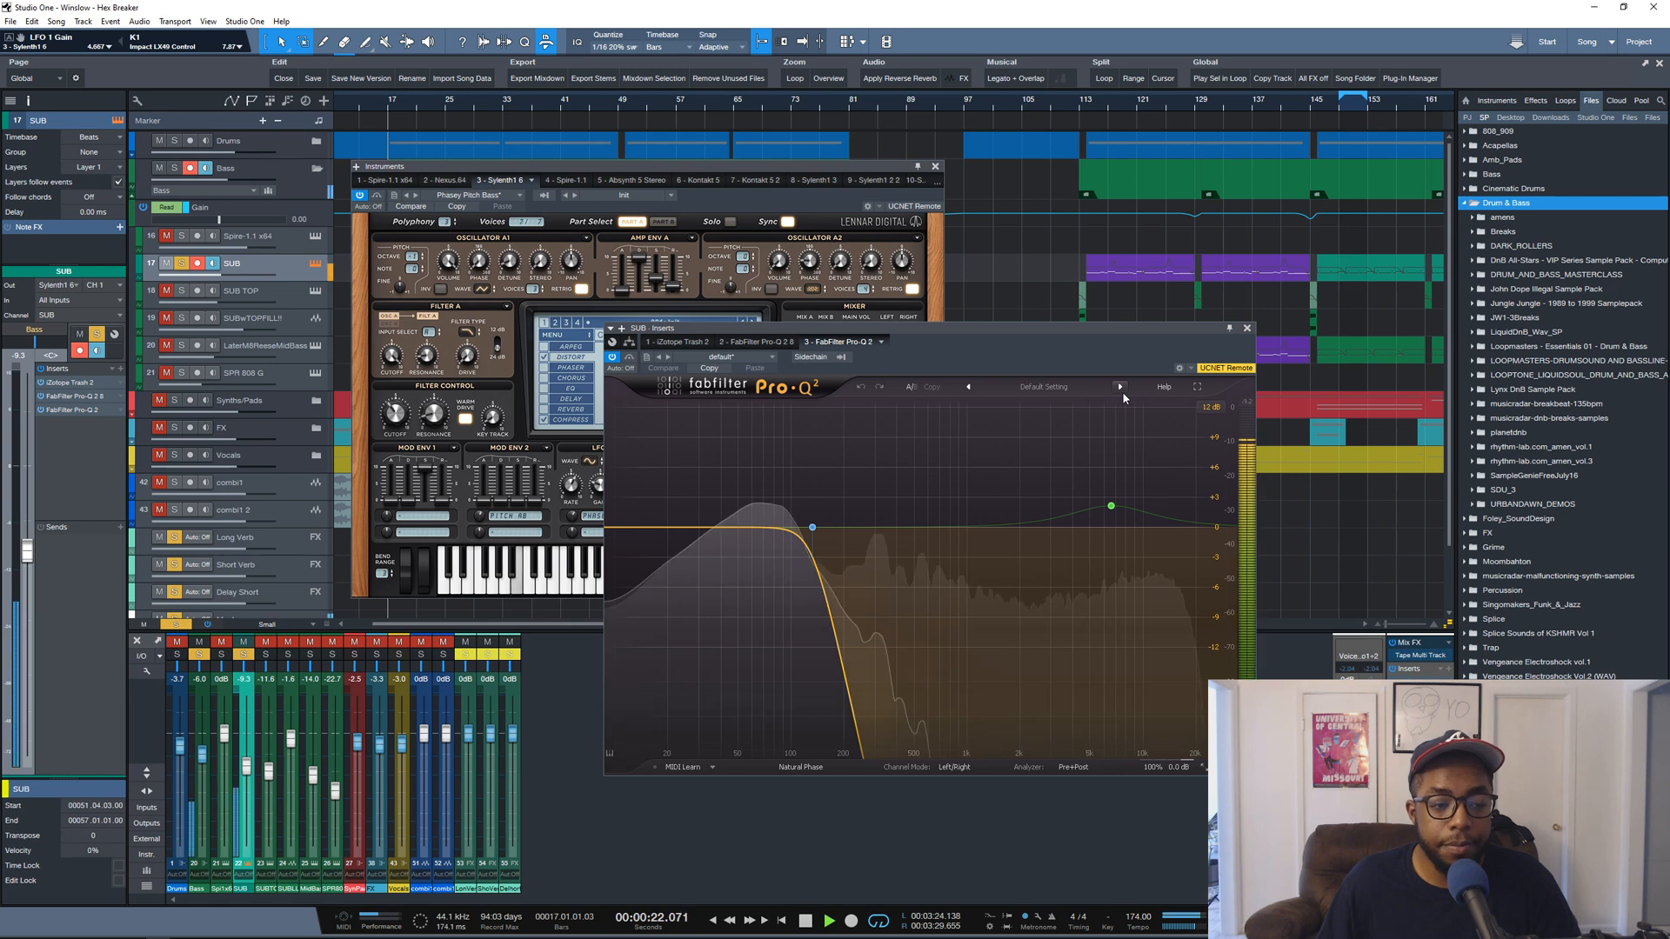
{"action": "left_click", "coordinate": [1247, 329]}
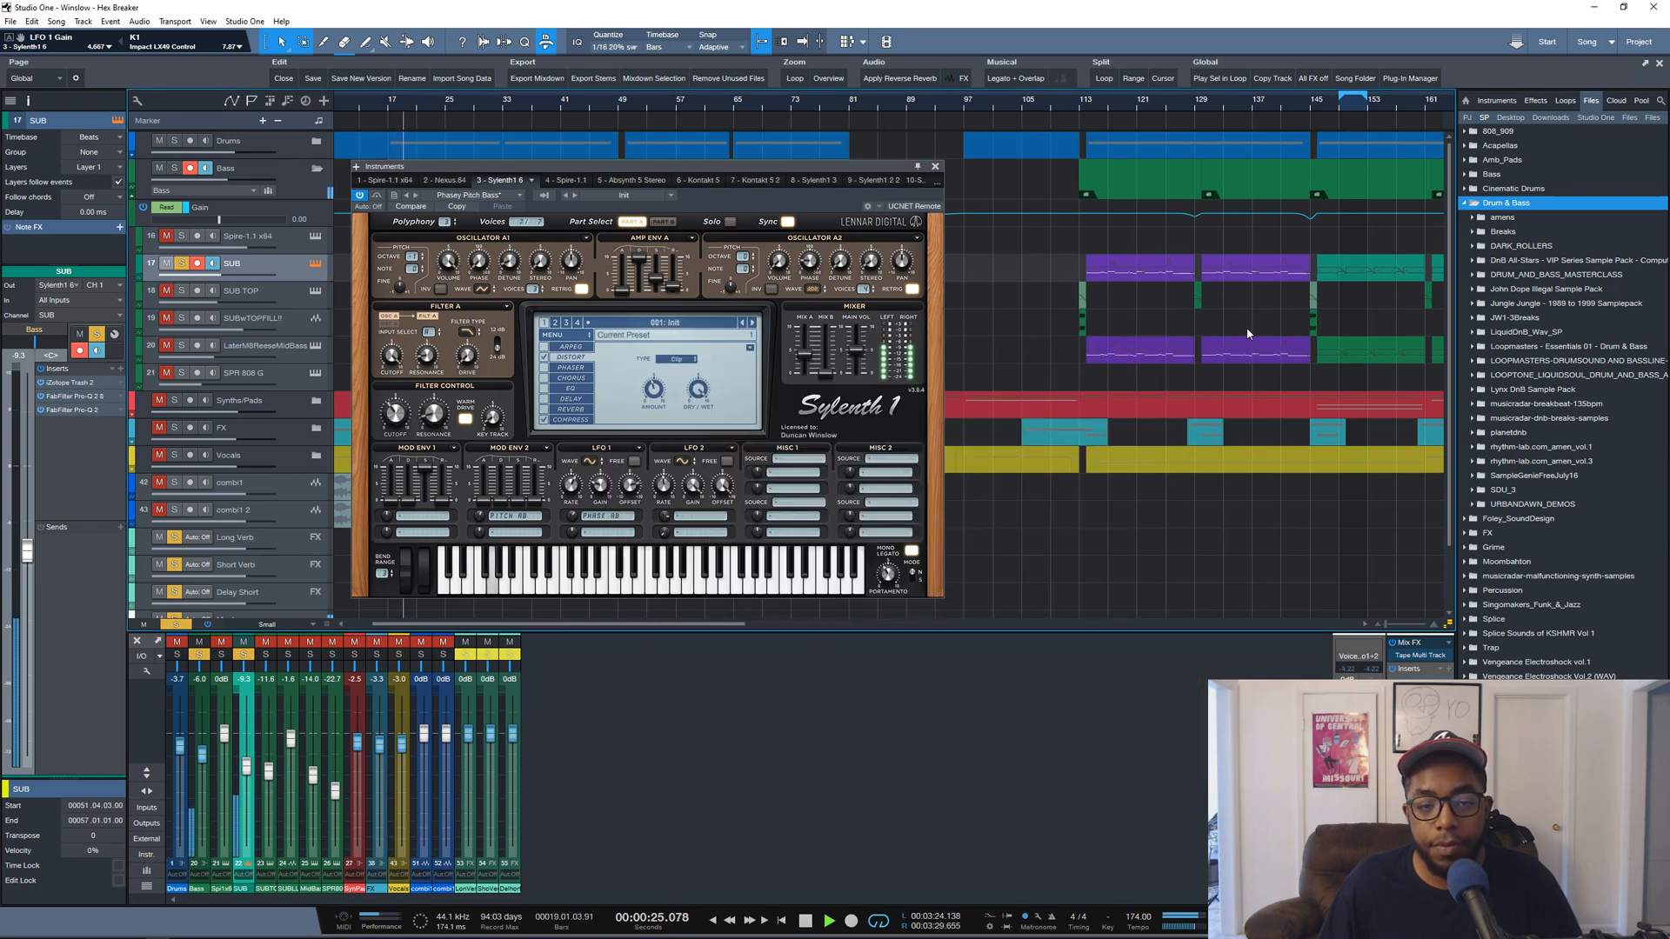
{"action": "left_click", "coordinate": [935, 165]}
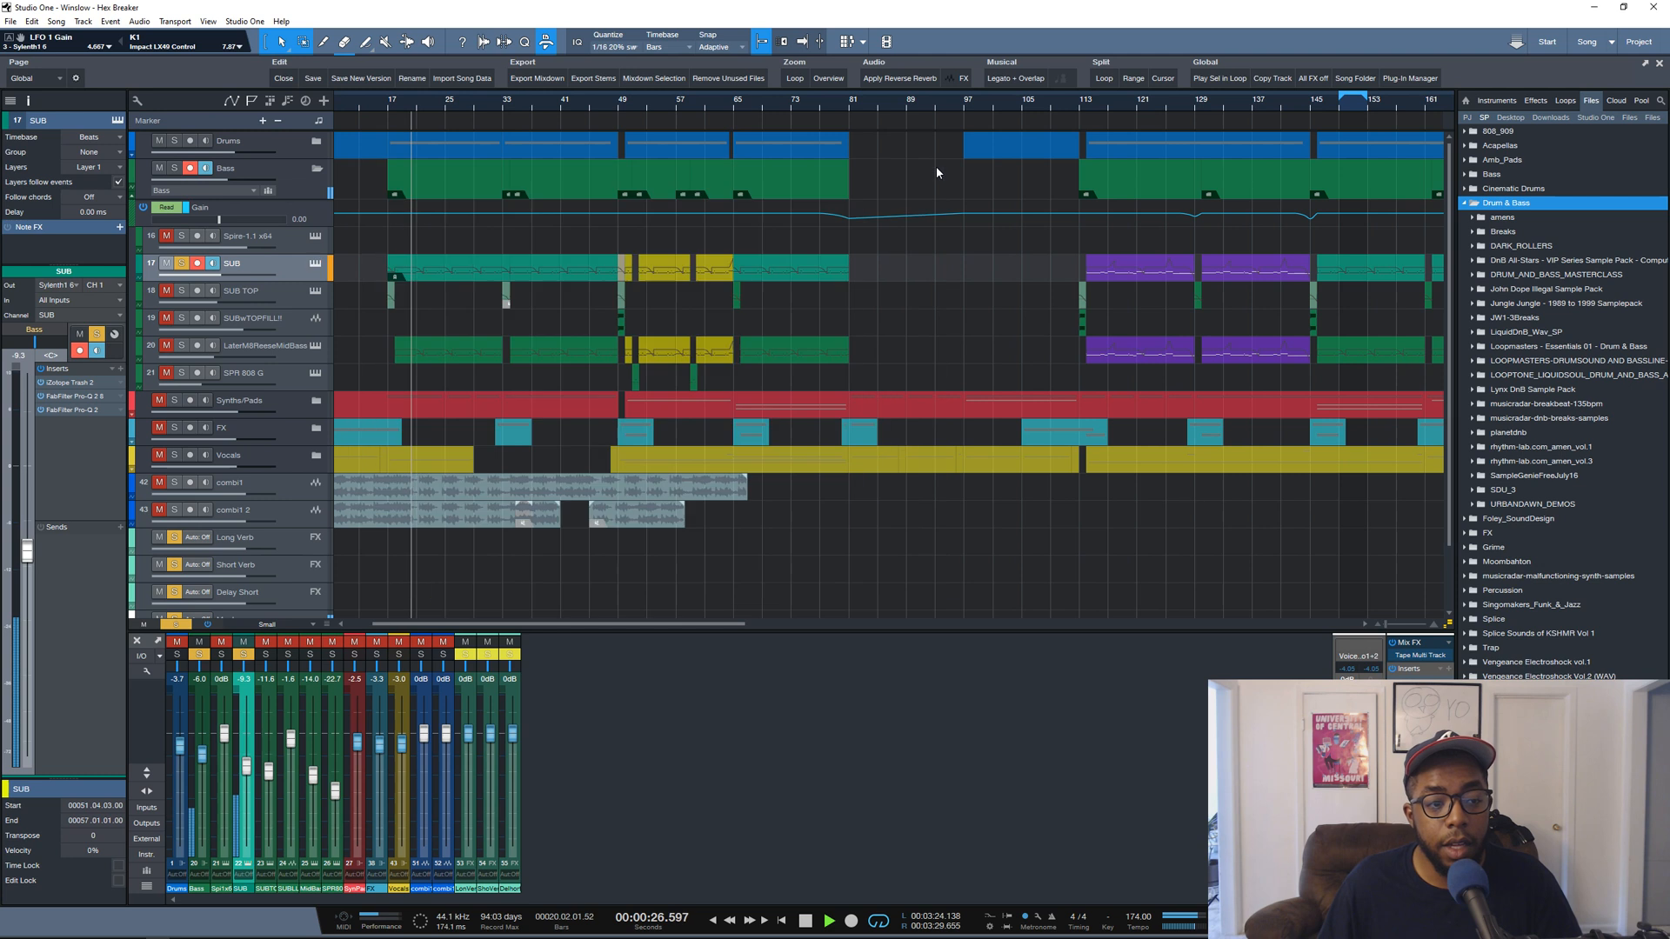
Play the soloed SUB track from bar 54 and stop playback
{"action": "left_click", "coordinate": [656, 103]}
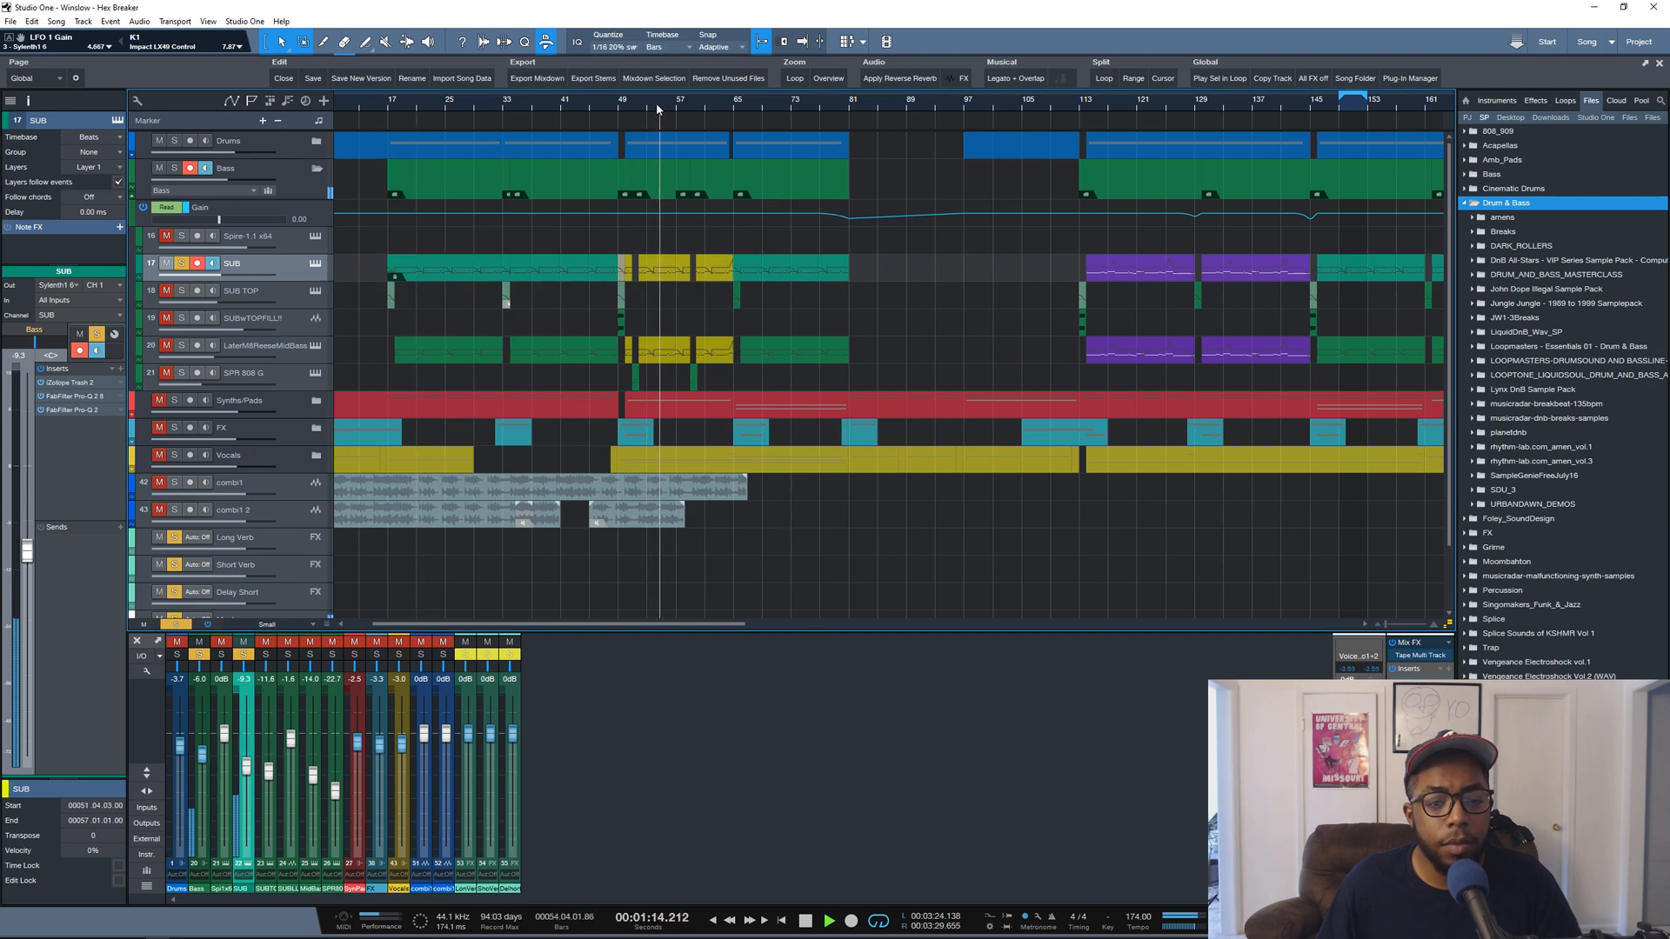
{"action": "key", "text": "w"}
{"action": "key", "text": "space"}
{"action": "key", "text": "e"}
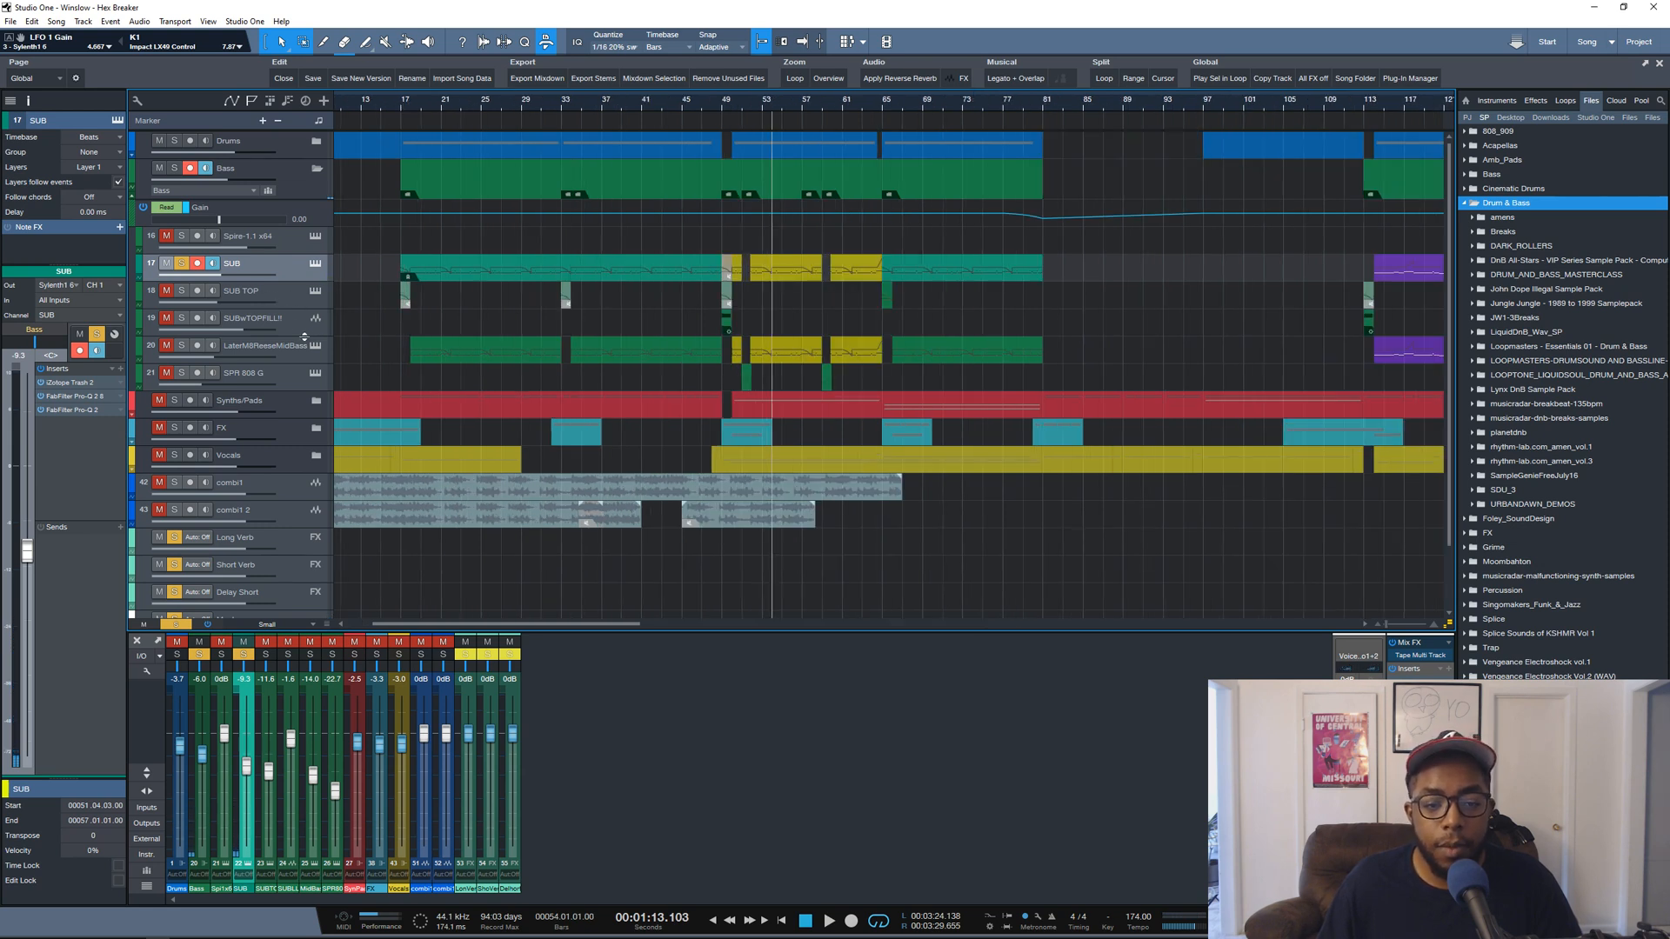
Solo the Later M8 Reese Mid Bass track, play it from bar 18, and stop playback
{"action": "left_click", "coordinate": [302, 360]}
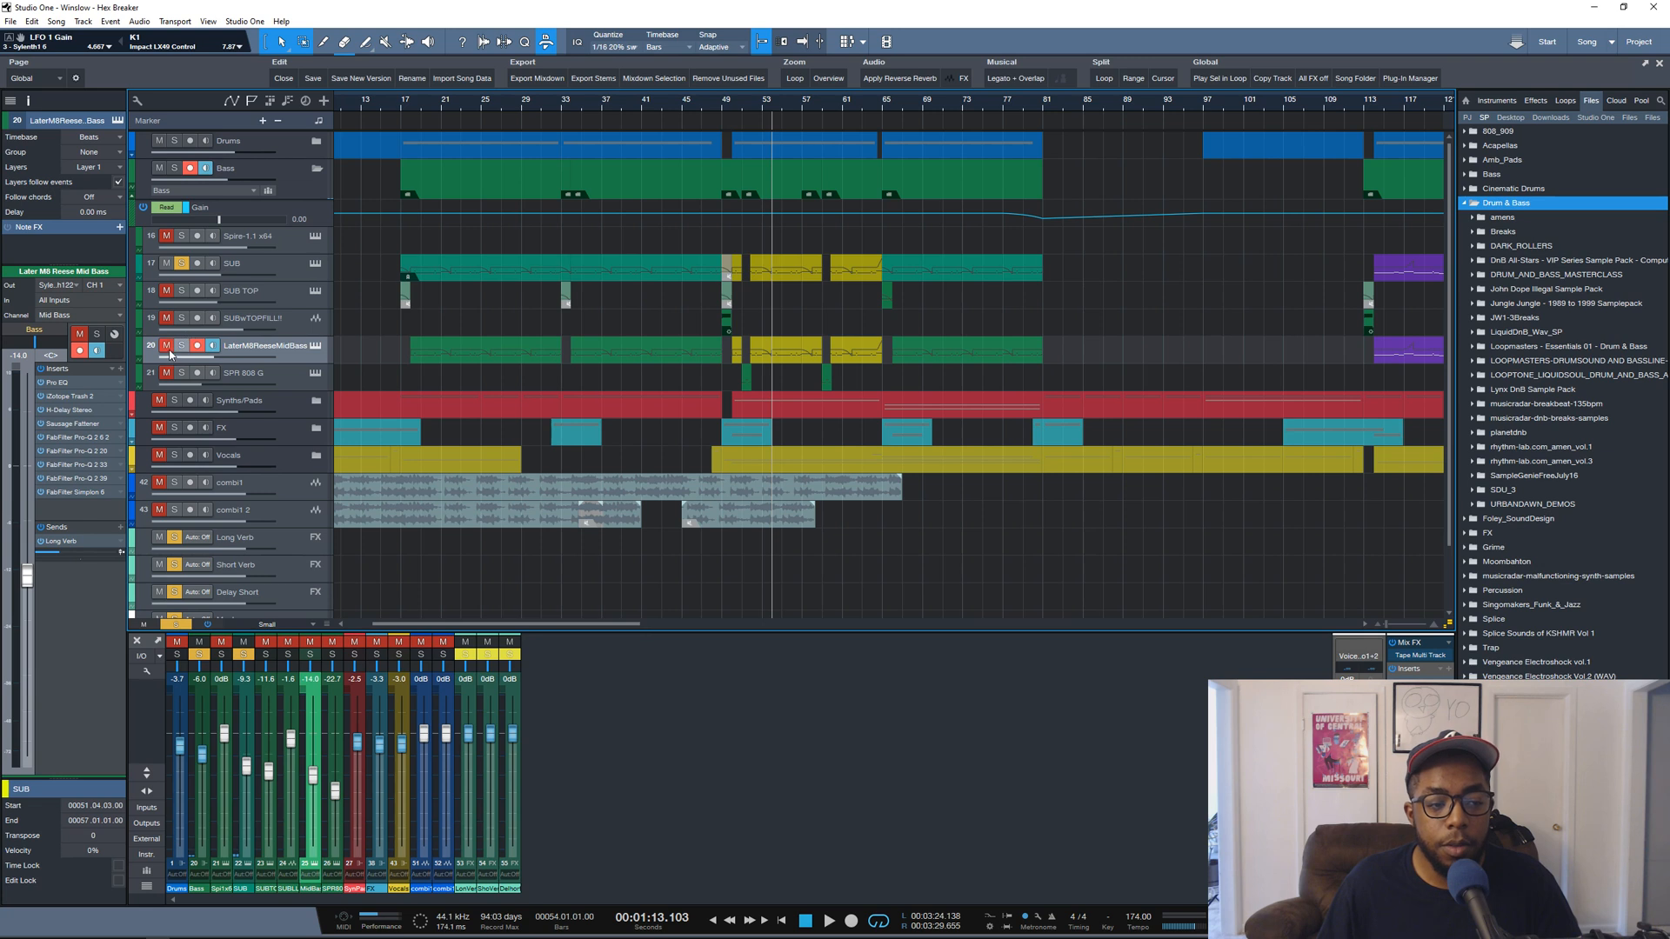
{"action": "left_click", "coordinate": [167, 347]}
{"action": "left_click", "coordinate": [181, 346]}
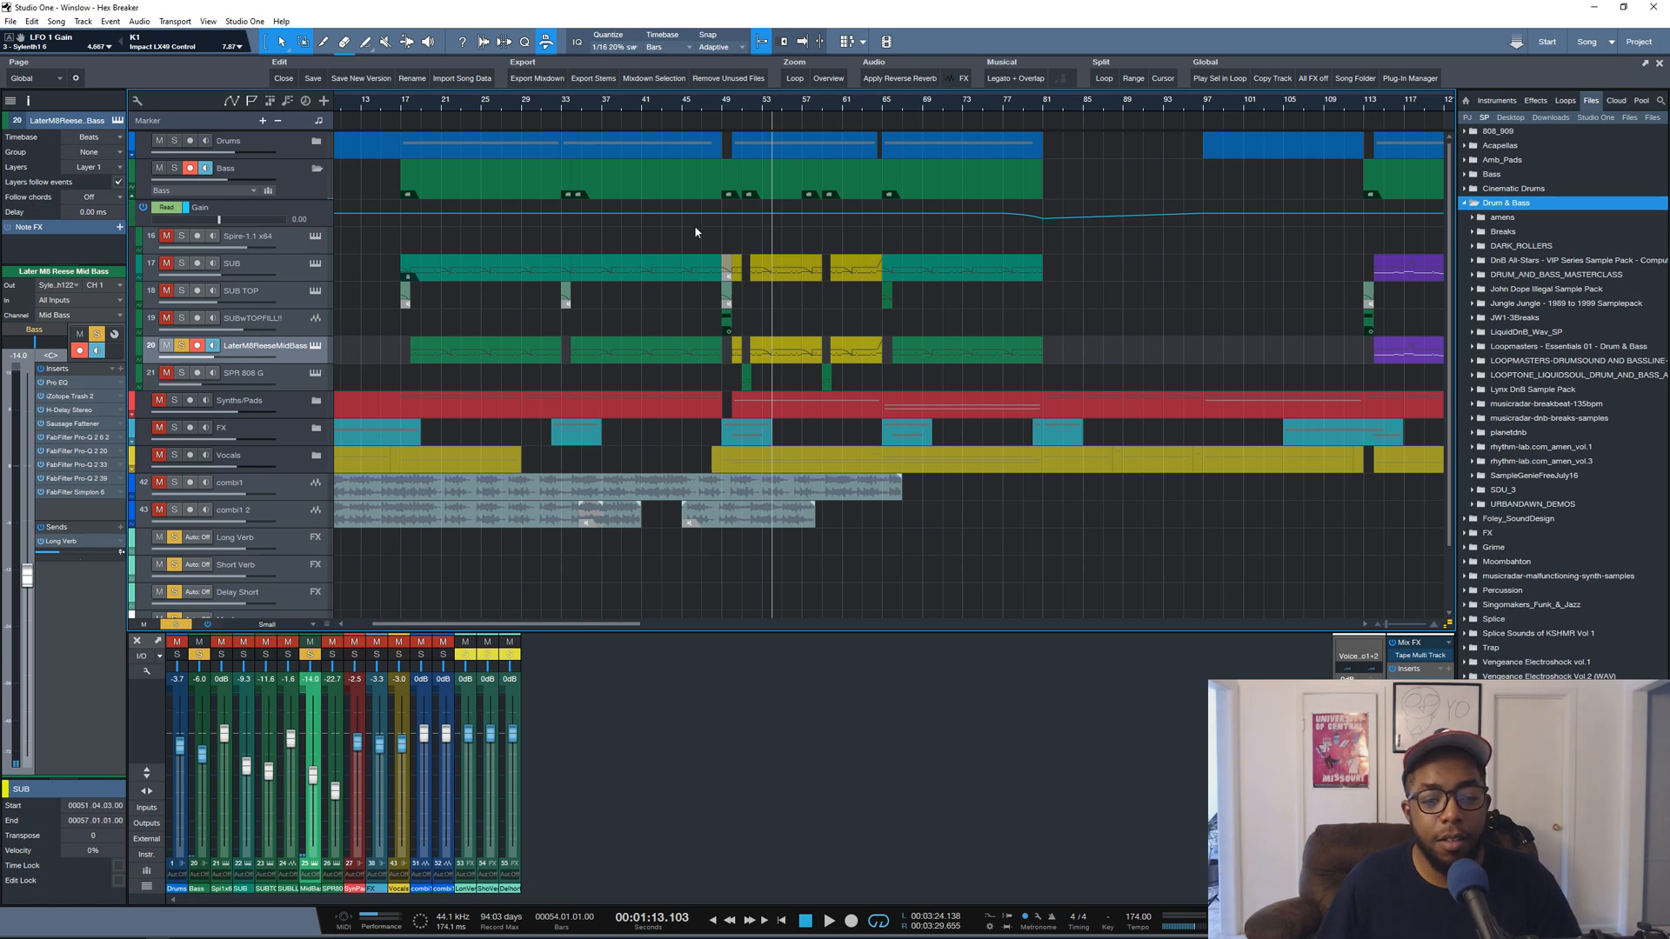
{"action": "left_click", "coordinate": [411, 104]}
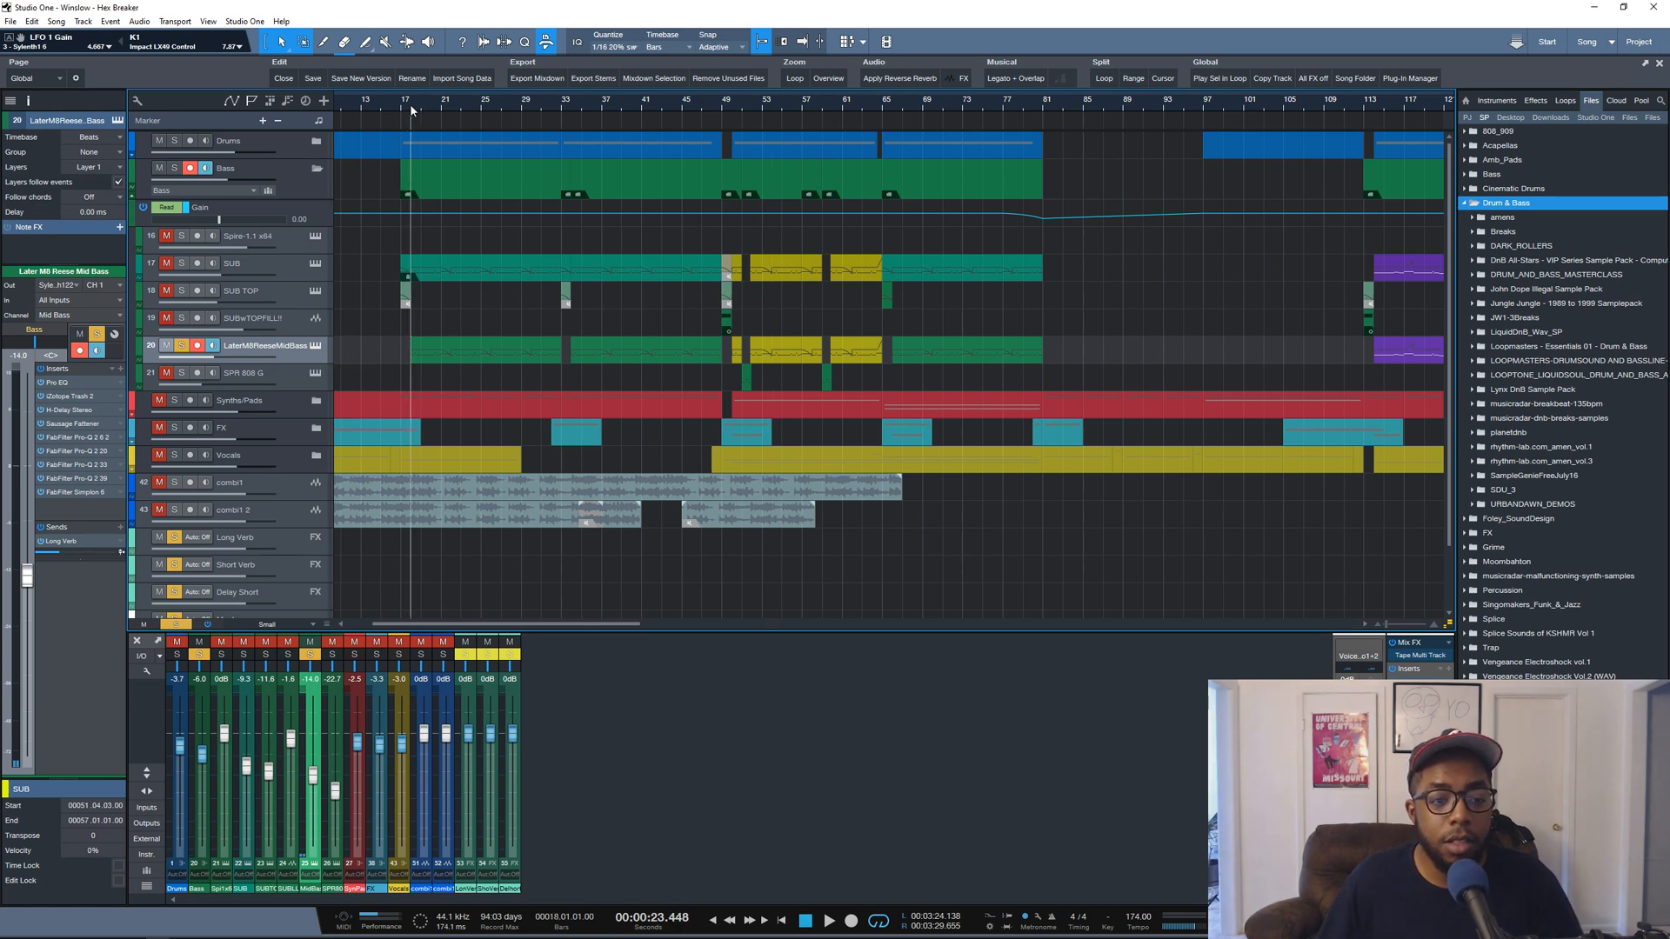
{"action": "key", "text": "space"}
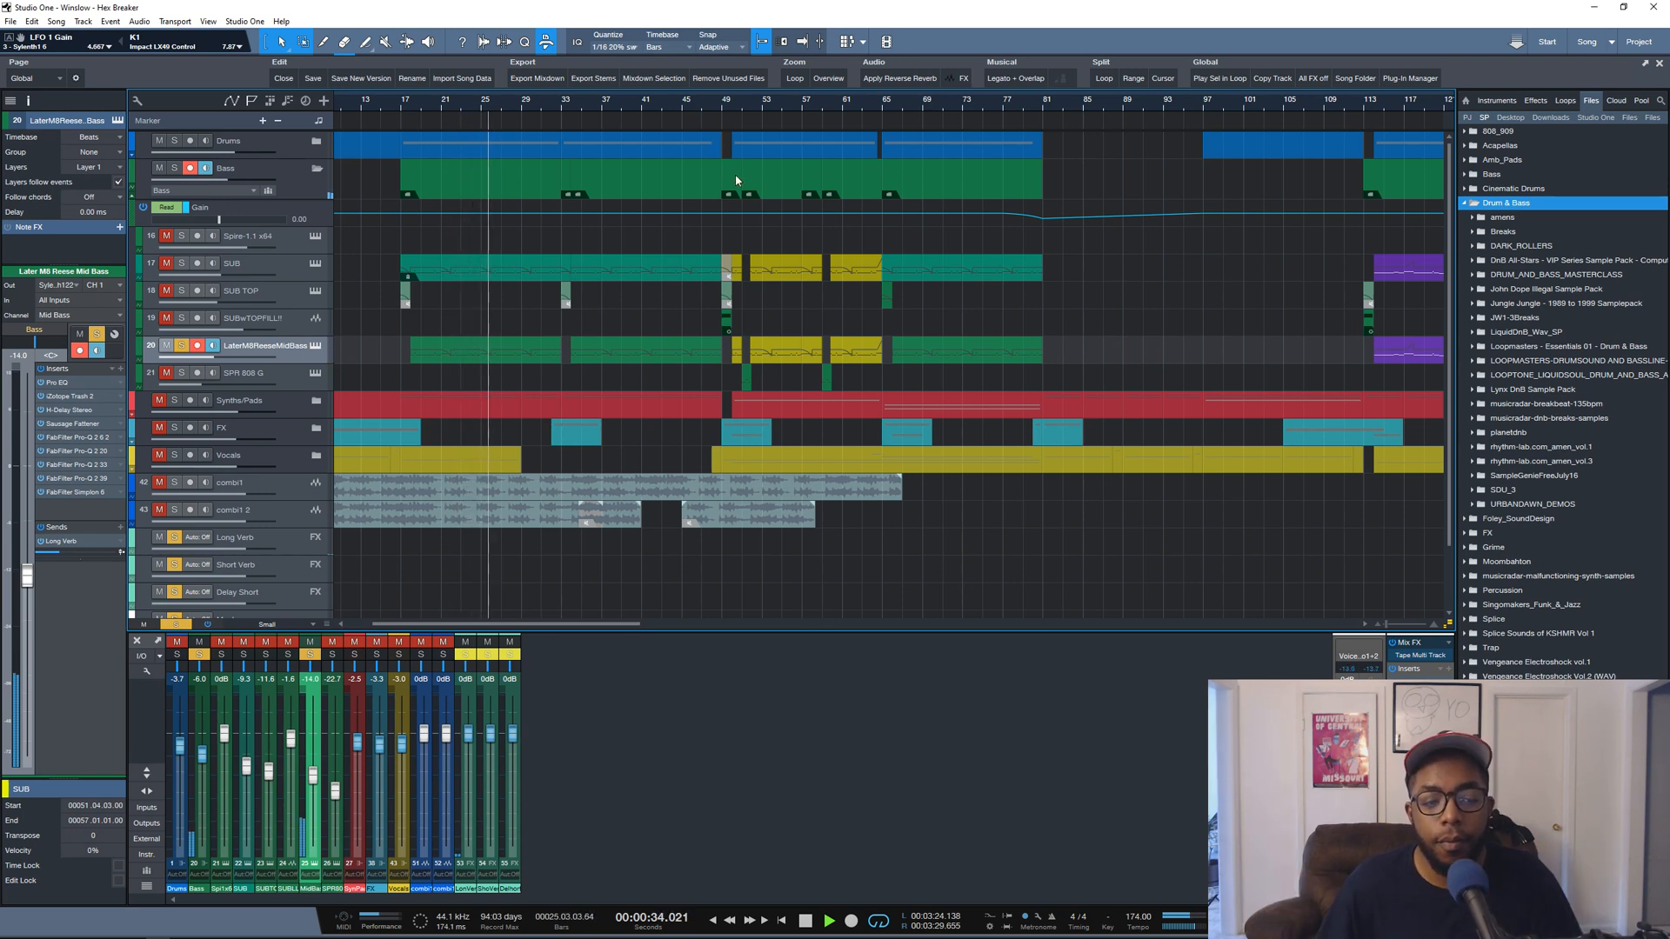
{"action": "key", "text": "space"}
{"action": "scroll", "coordinate": [795, 104], "scroll_direction": "up", "scroll_amount": 3}
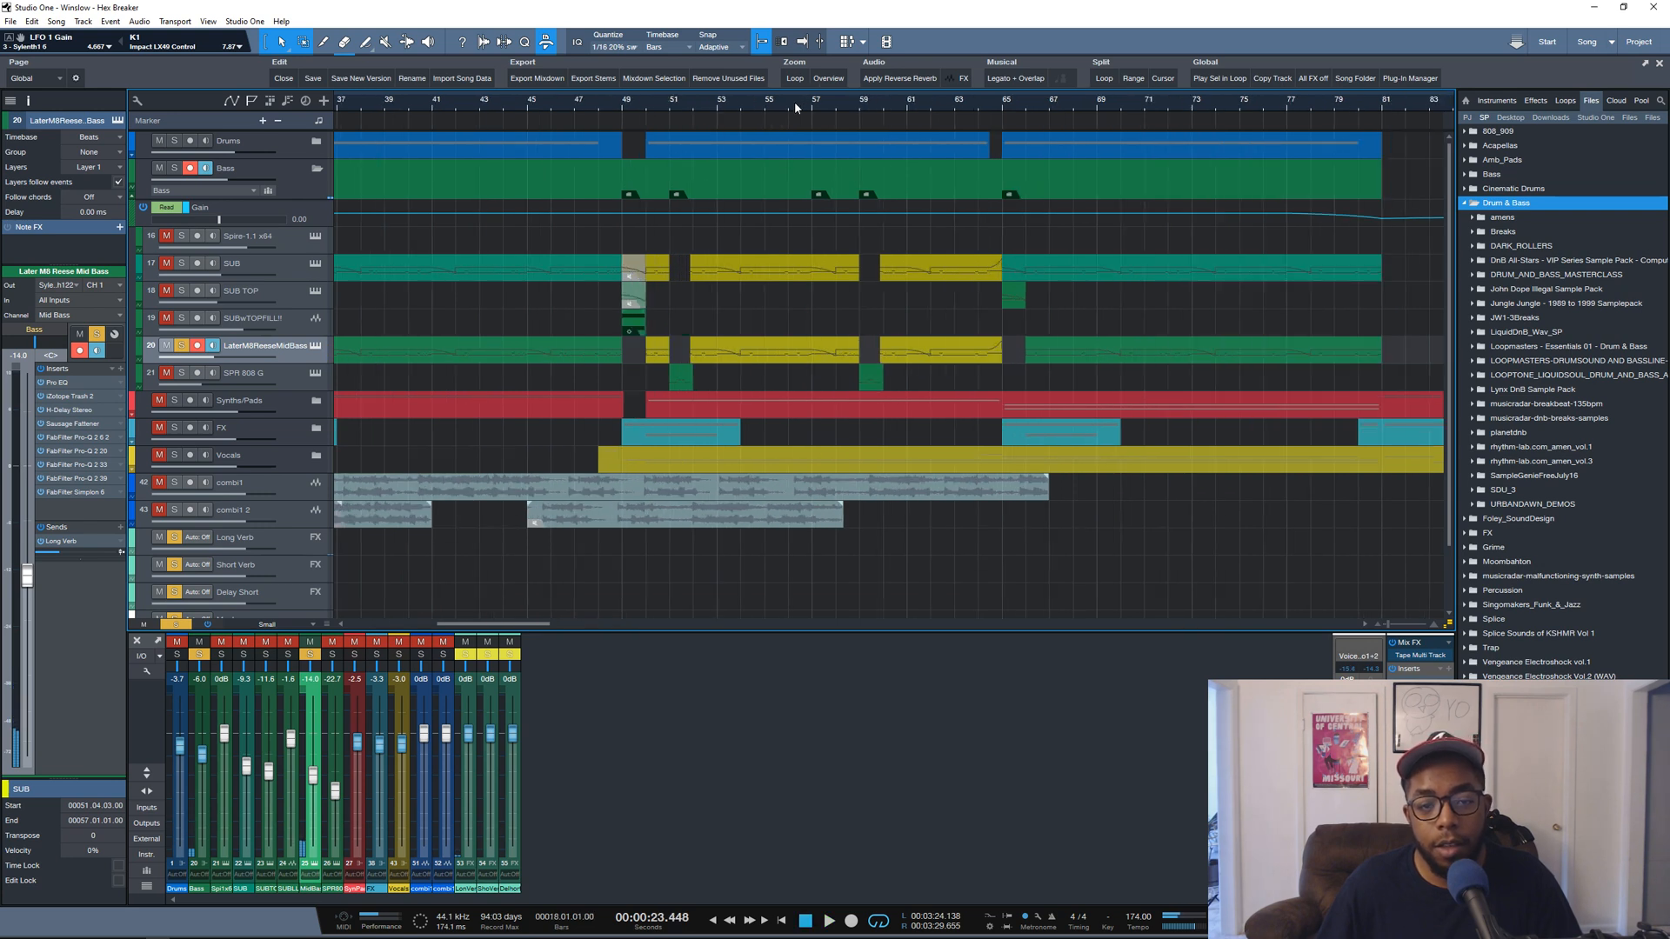
Open the mid bass track's Sylenth1 instrument, compare the oscillator settings of parts A and B, and close it
{"action": "left_click", "coordinate": [315, 347]}
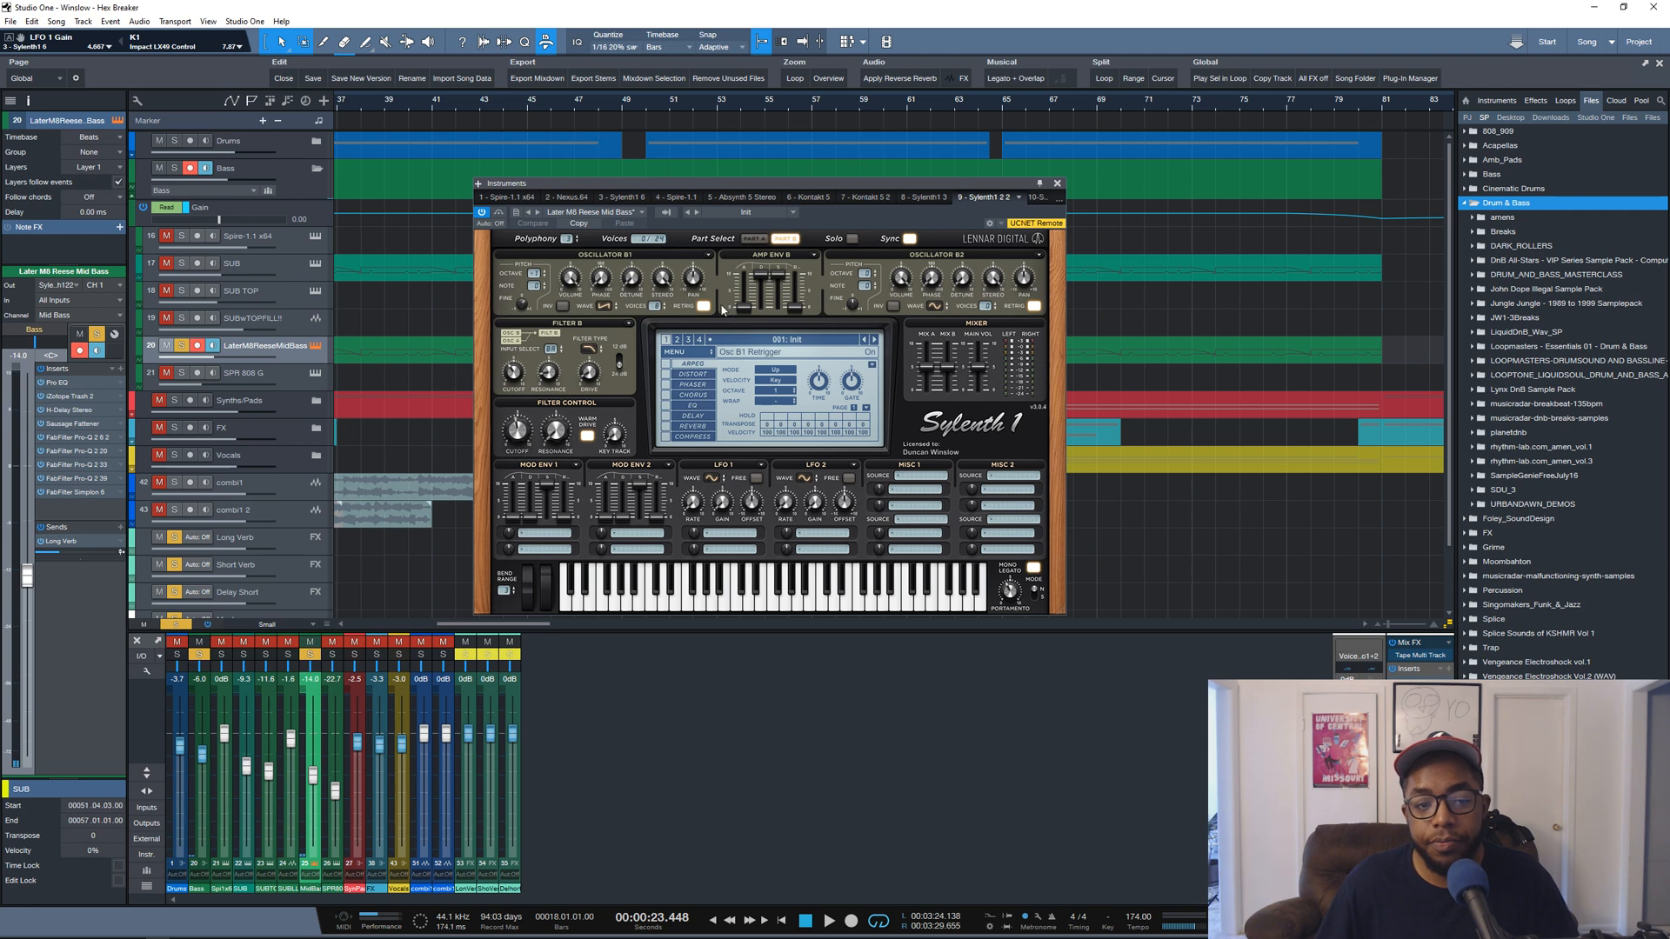
{"action": "left_click", "coordinate": [755, 240]}
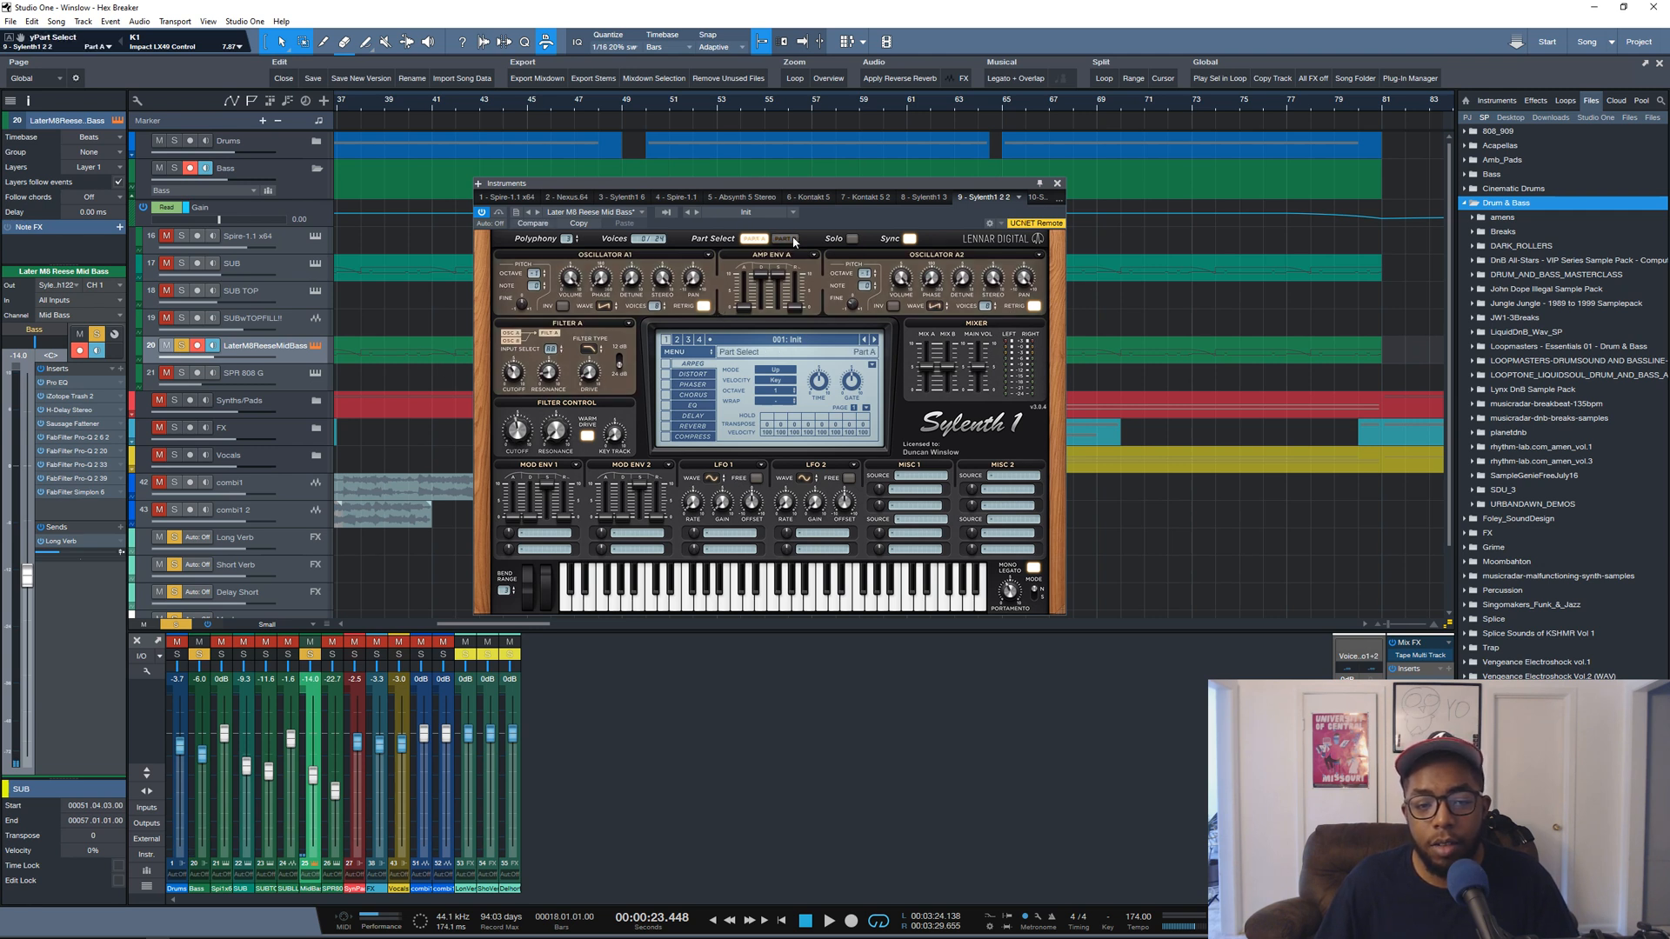
{"action": "left_click", "coordinate": [784, 239]}
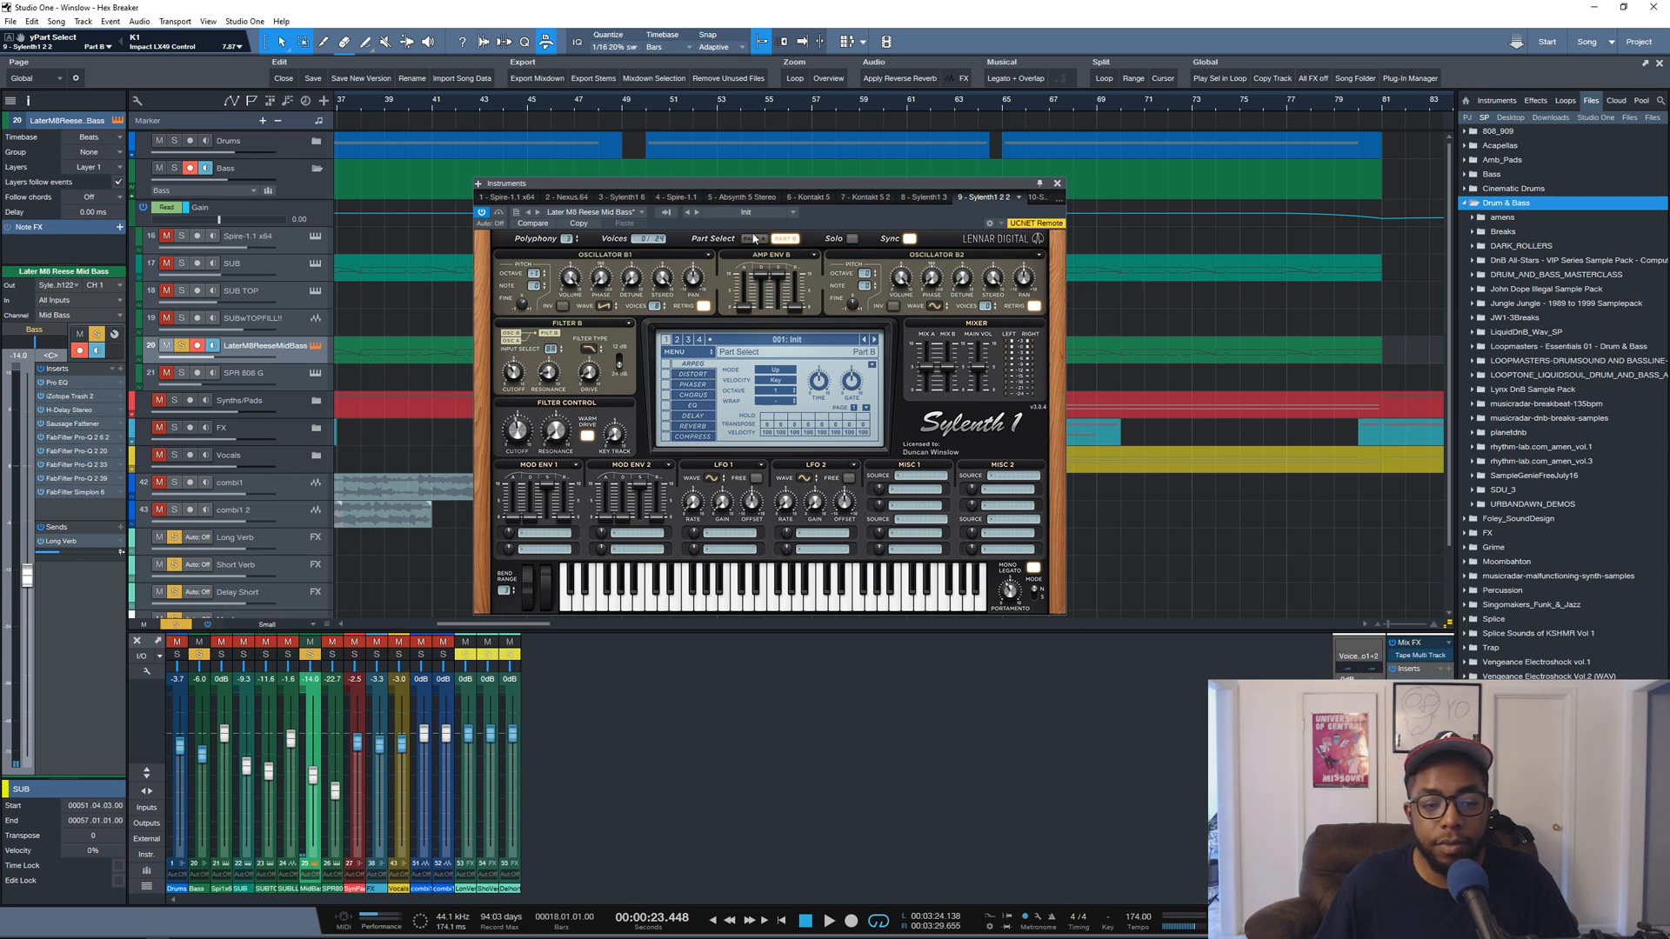
{"action": "left_click", "coordinate": [754, 239]}
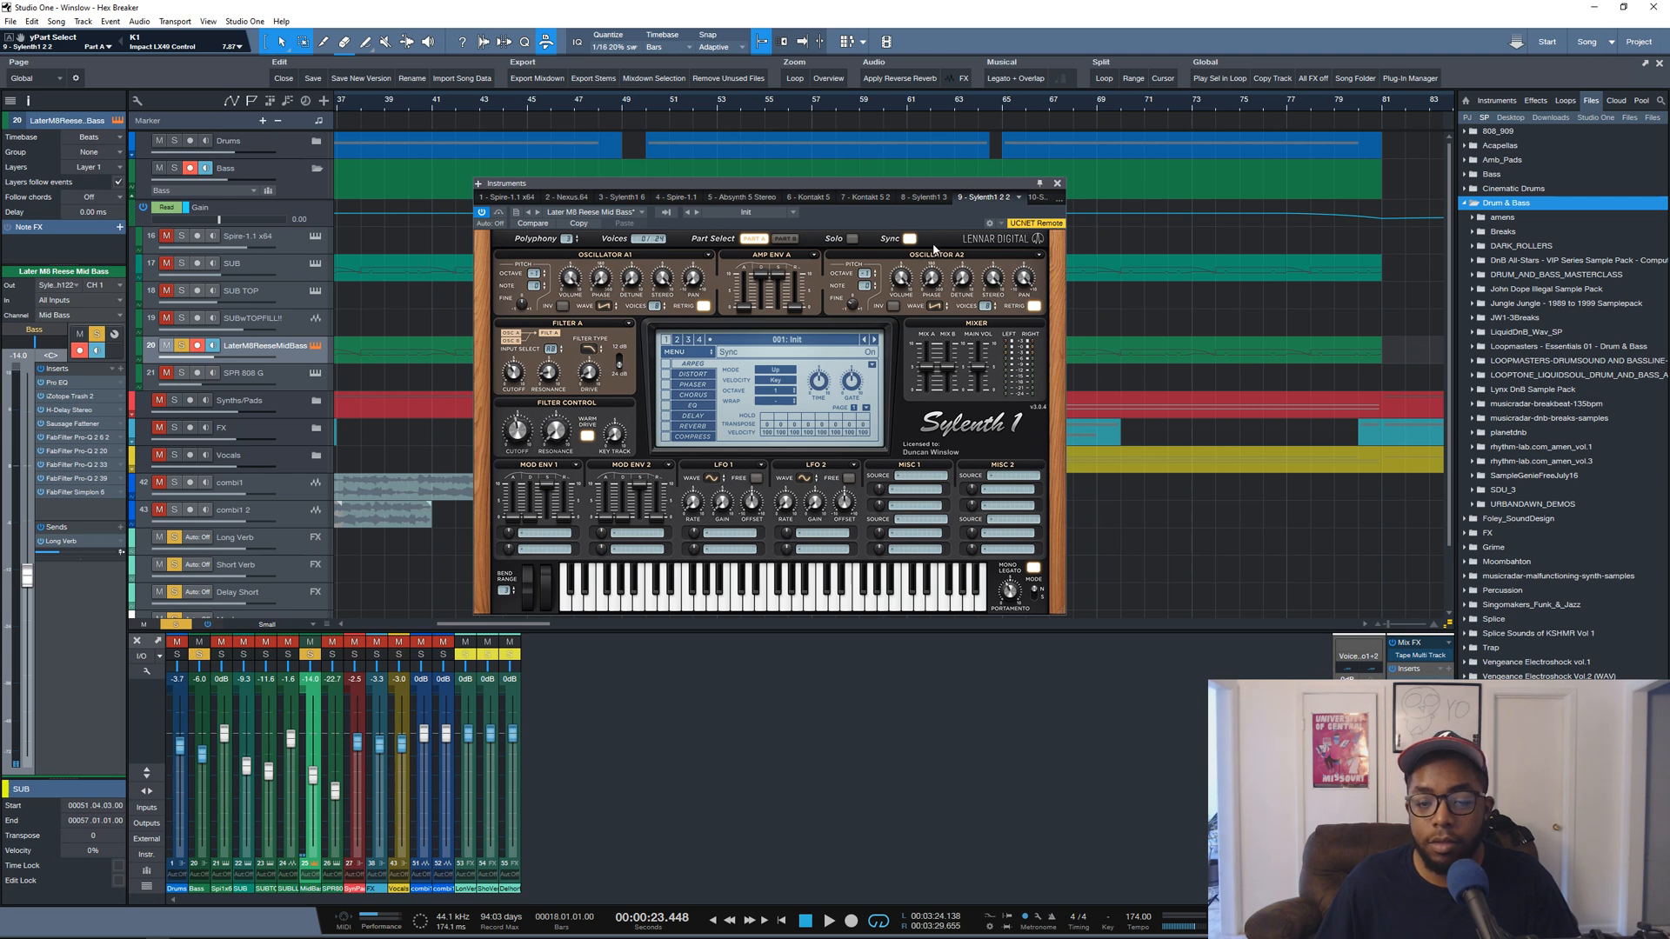
{"action": "mouse_move", "coordinate": [1023, 277]}
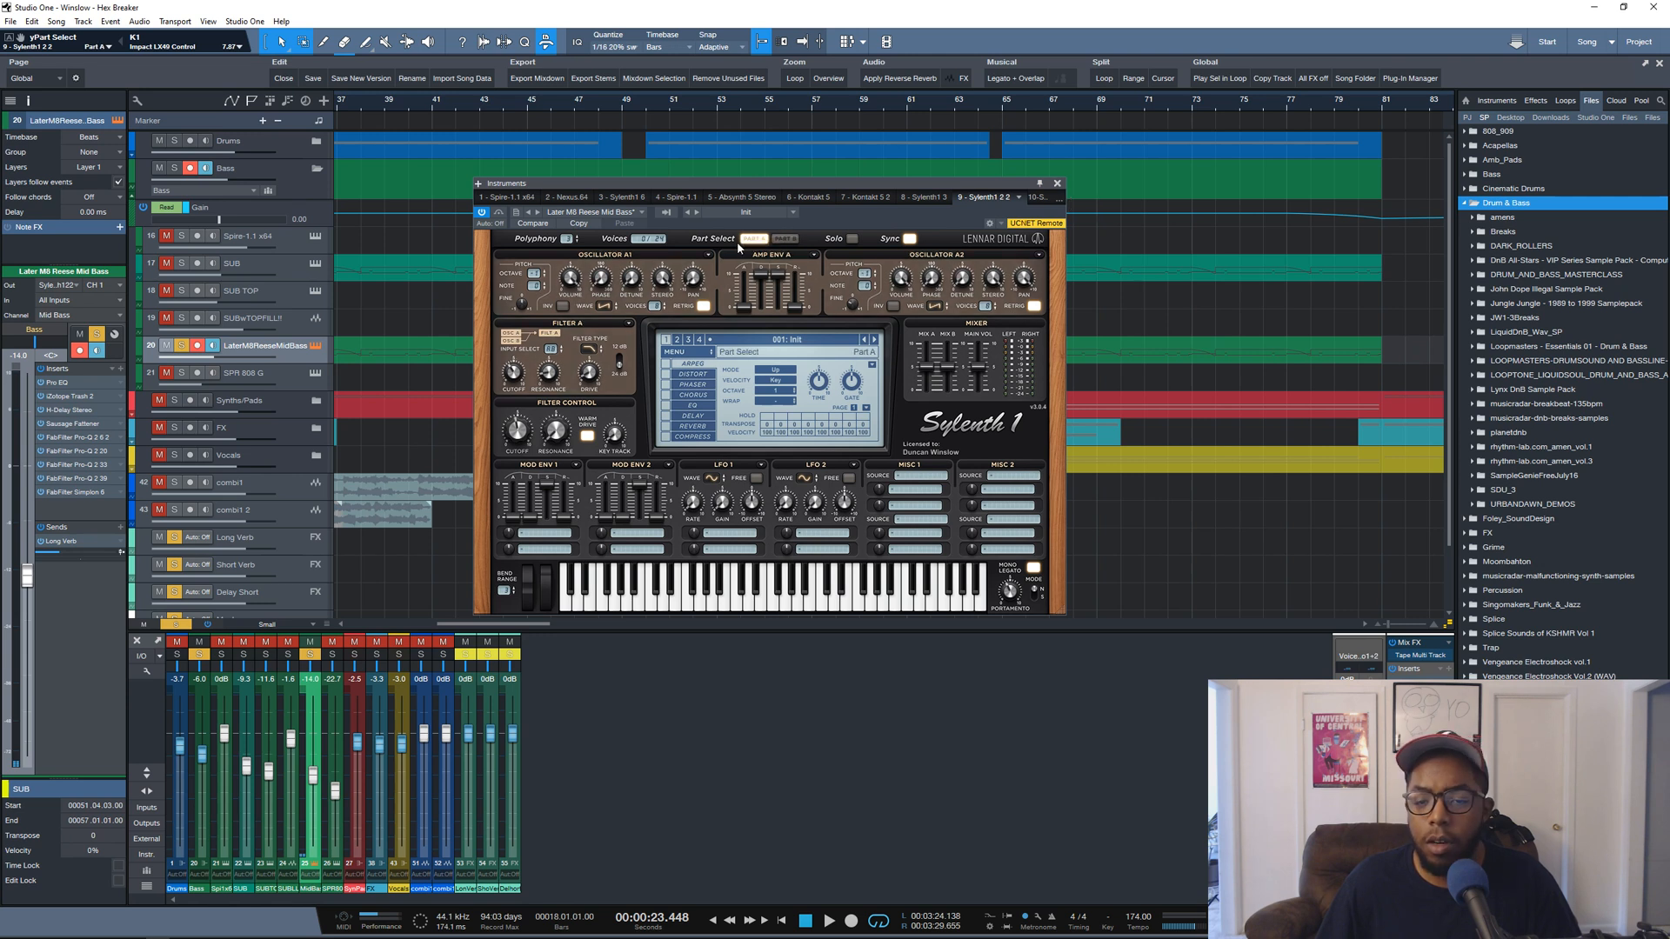
{"action": "left_click", "coordinate": [784, 239]}
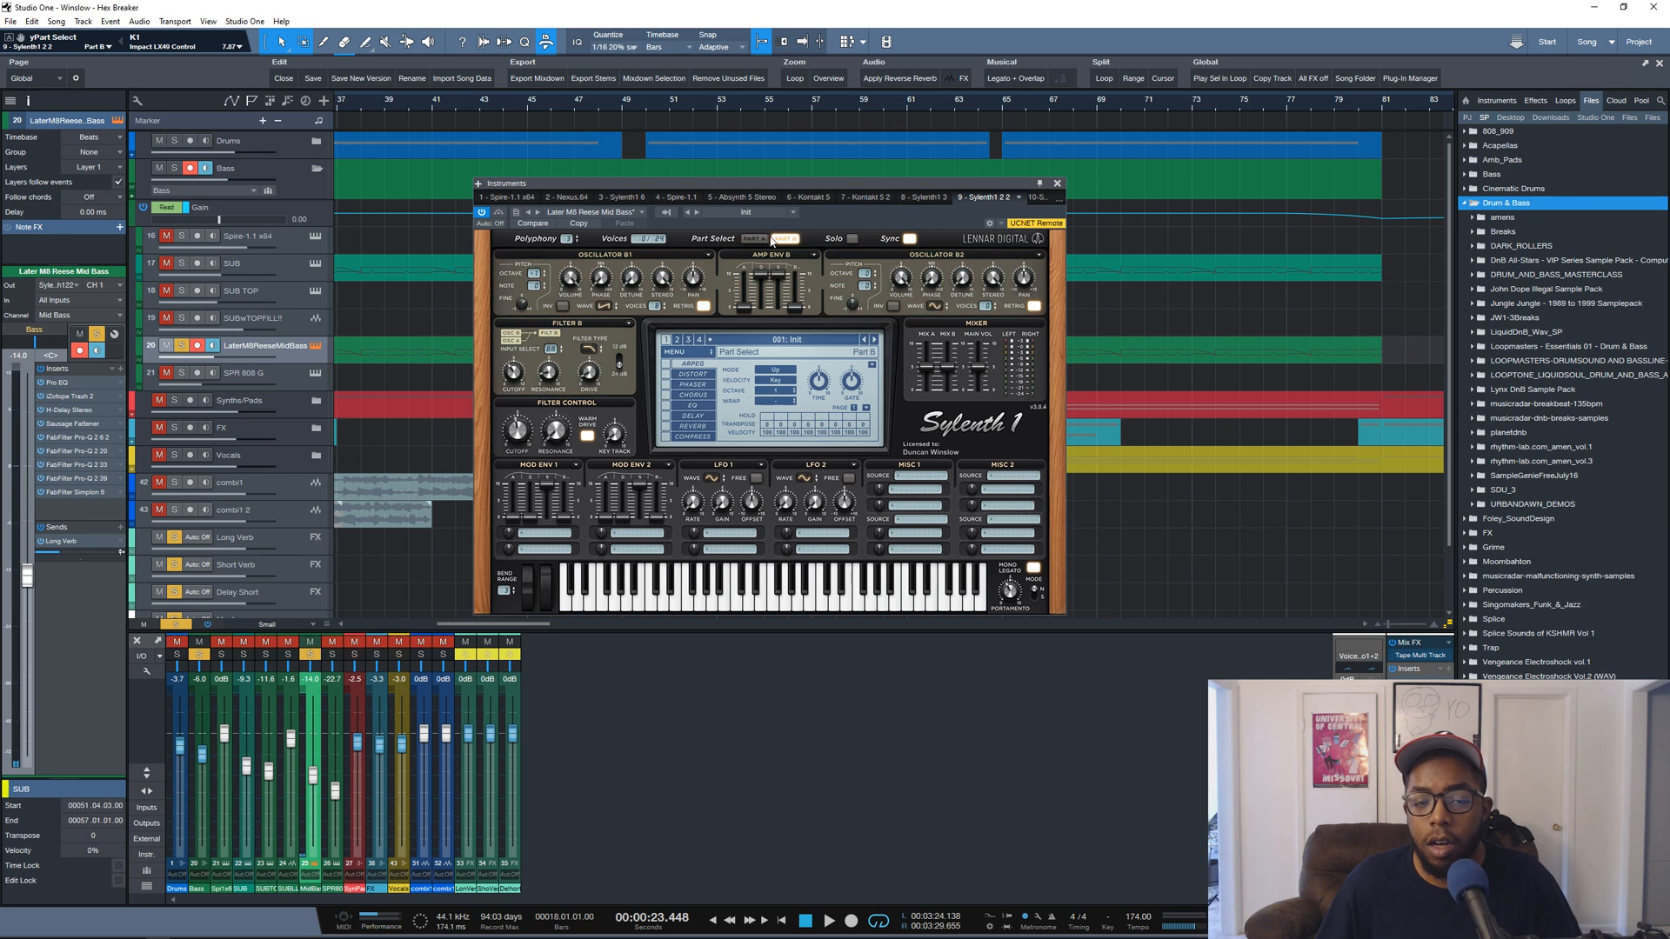
{"action": "left_click", "coordinate": [754, 240]}
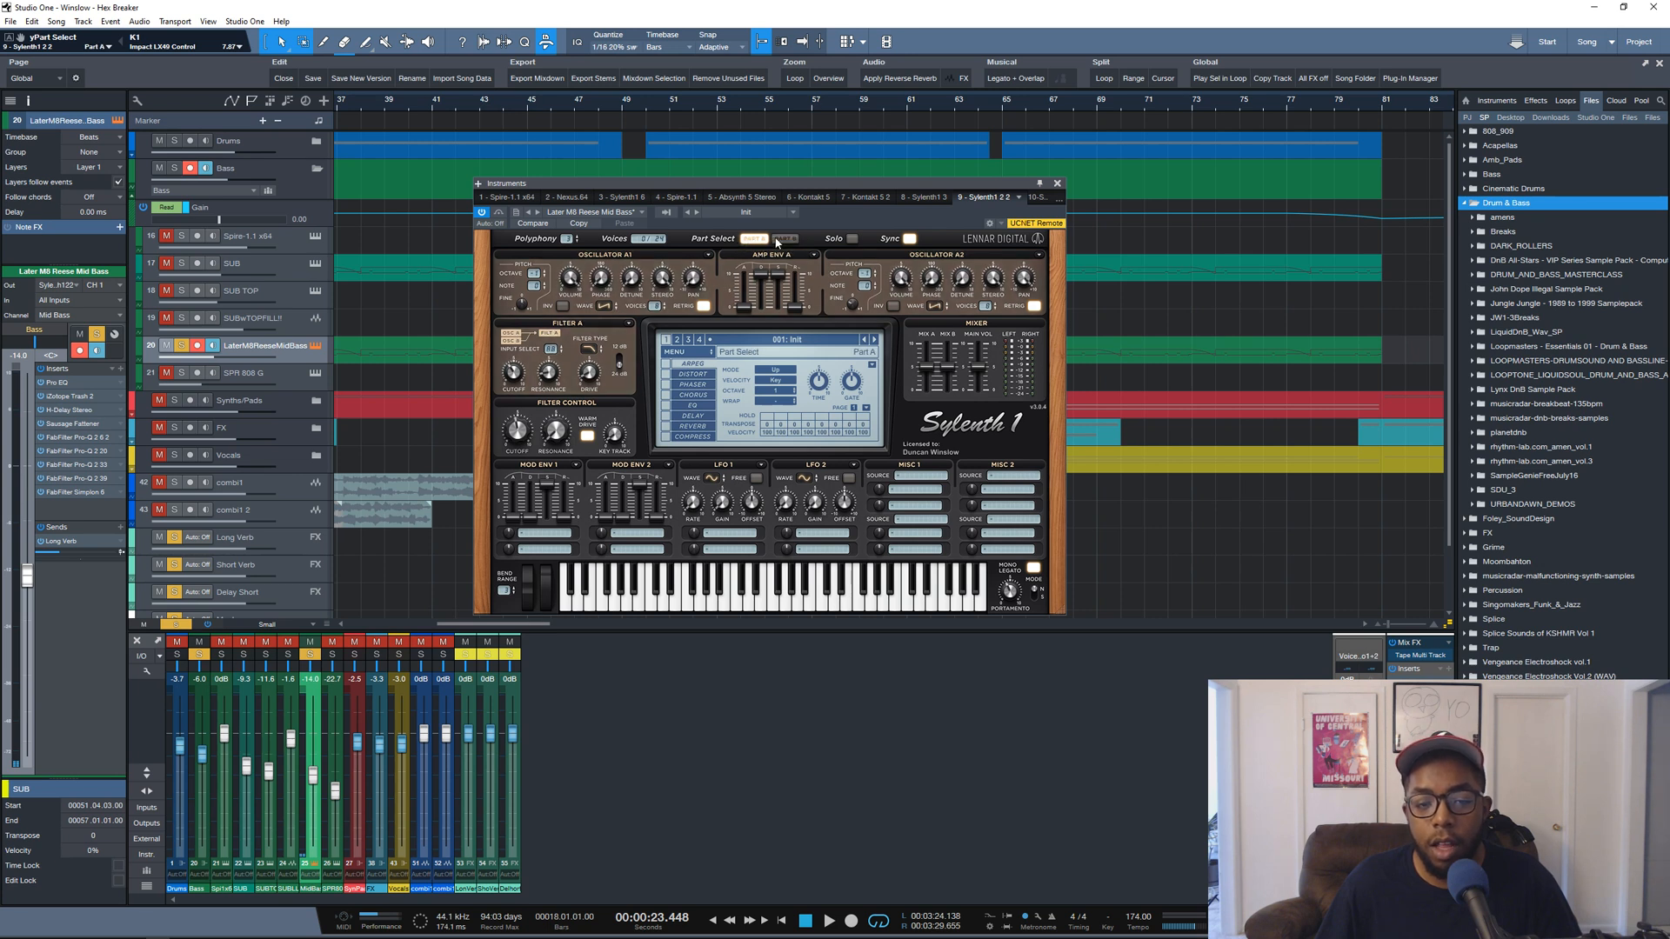
{"action": "left_click", "coordinate": [1058, 184]}
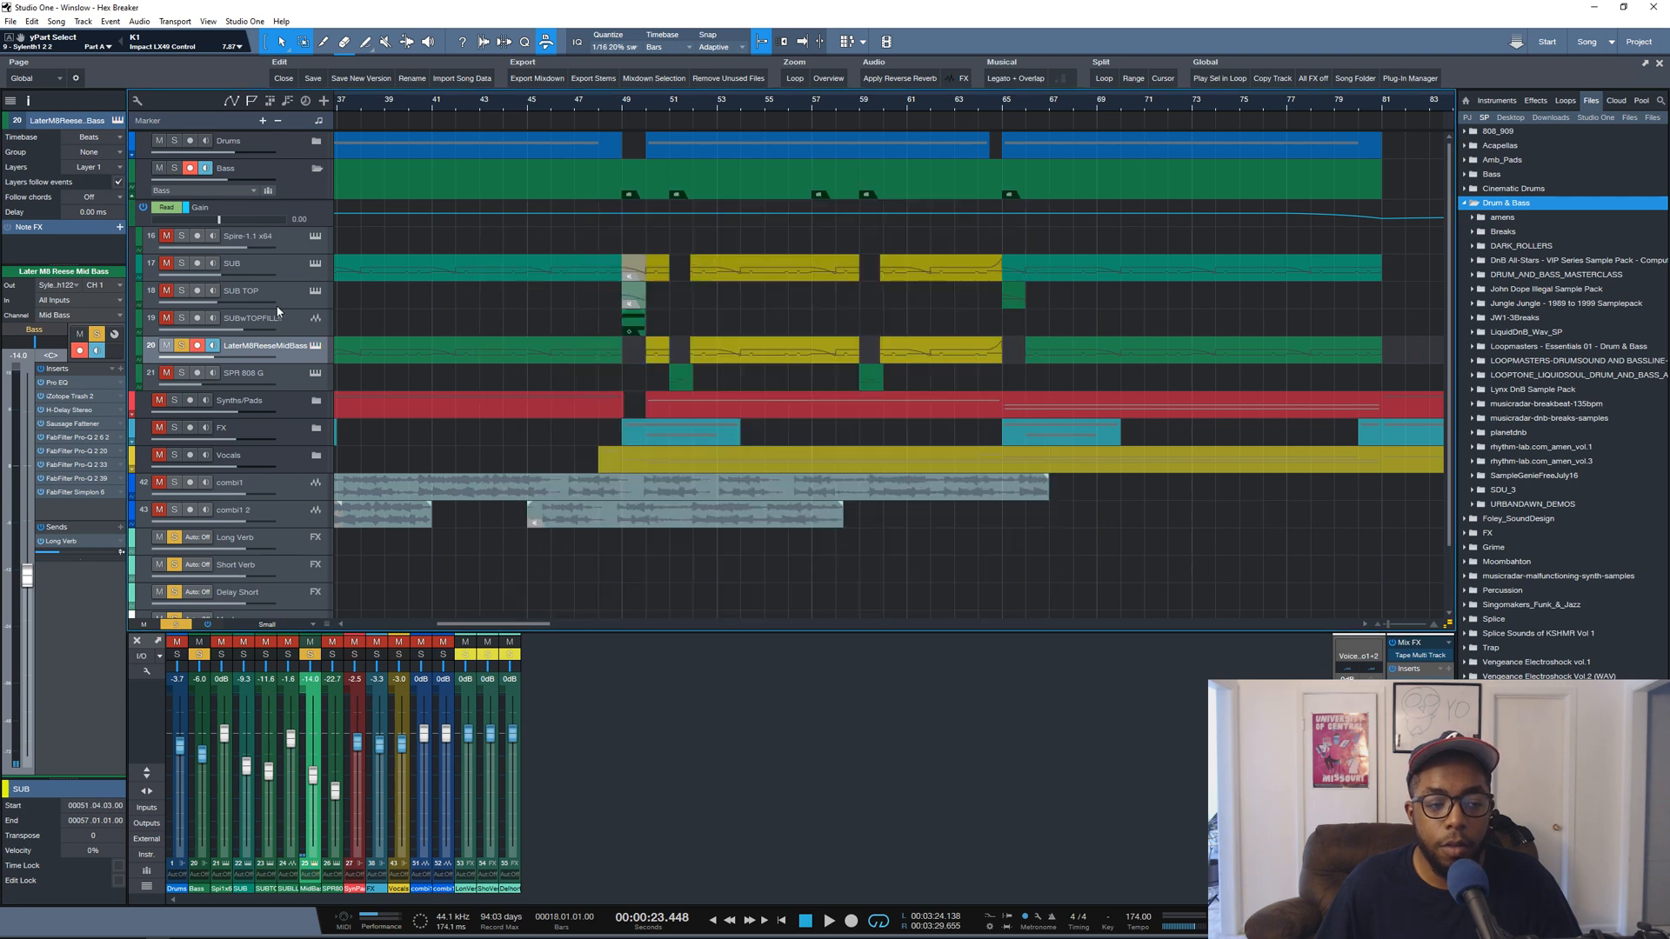
Audition the soloed mid bass from bar 50 with all of its insert effects bypassed
{"action": "left_click", "coordinate": [644, 103]}
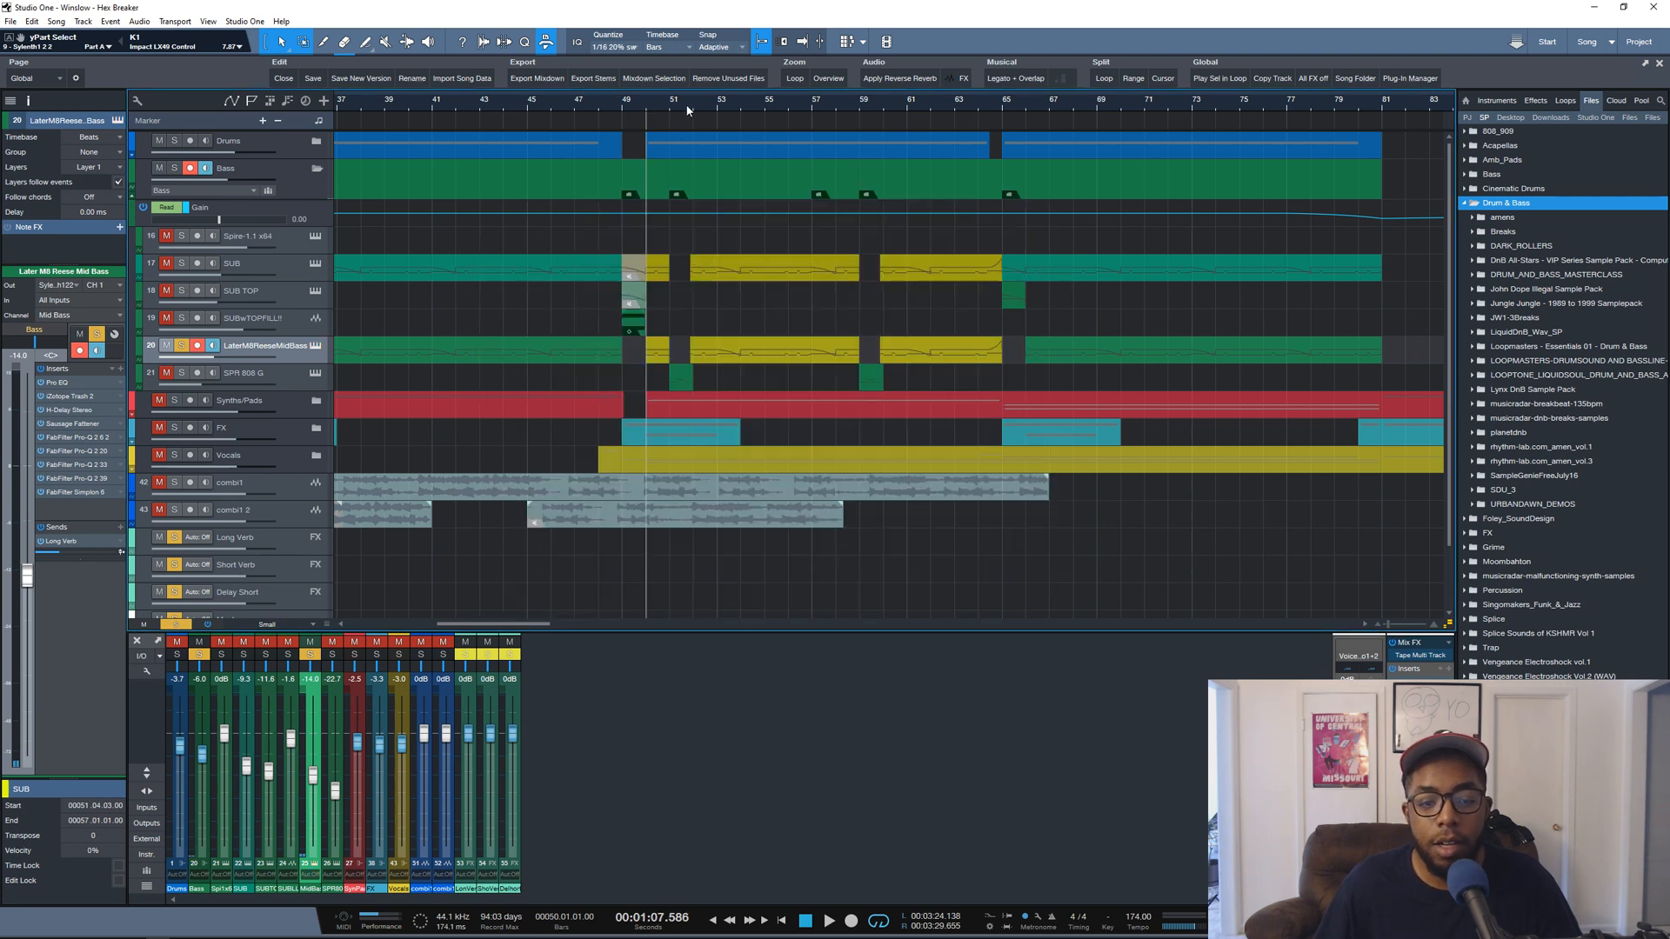
{"action": "key", "text": "space"}
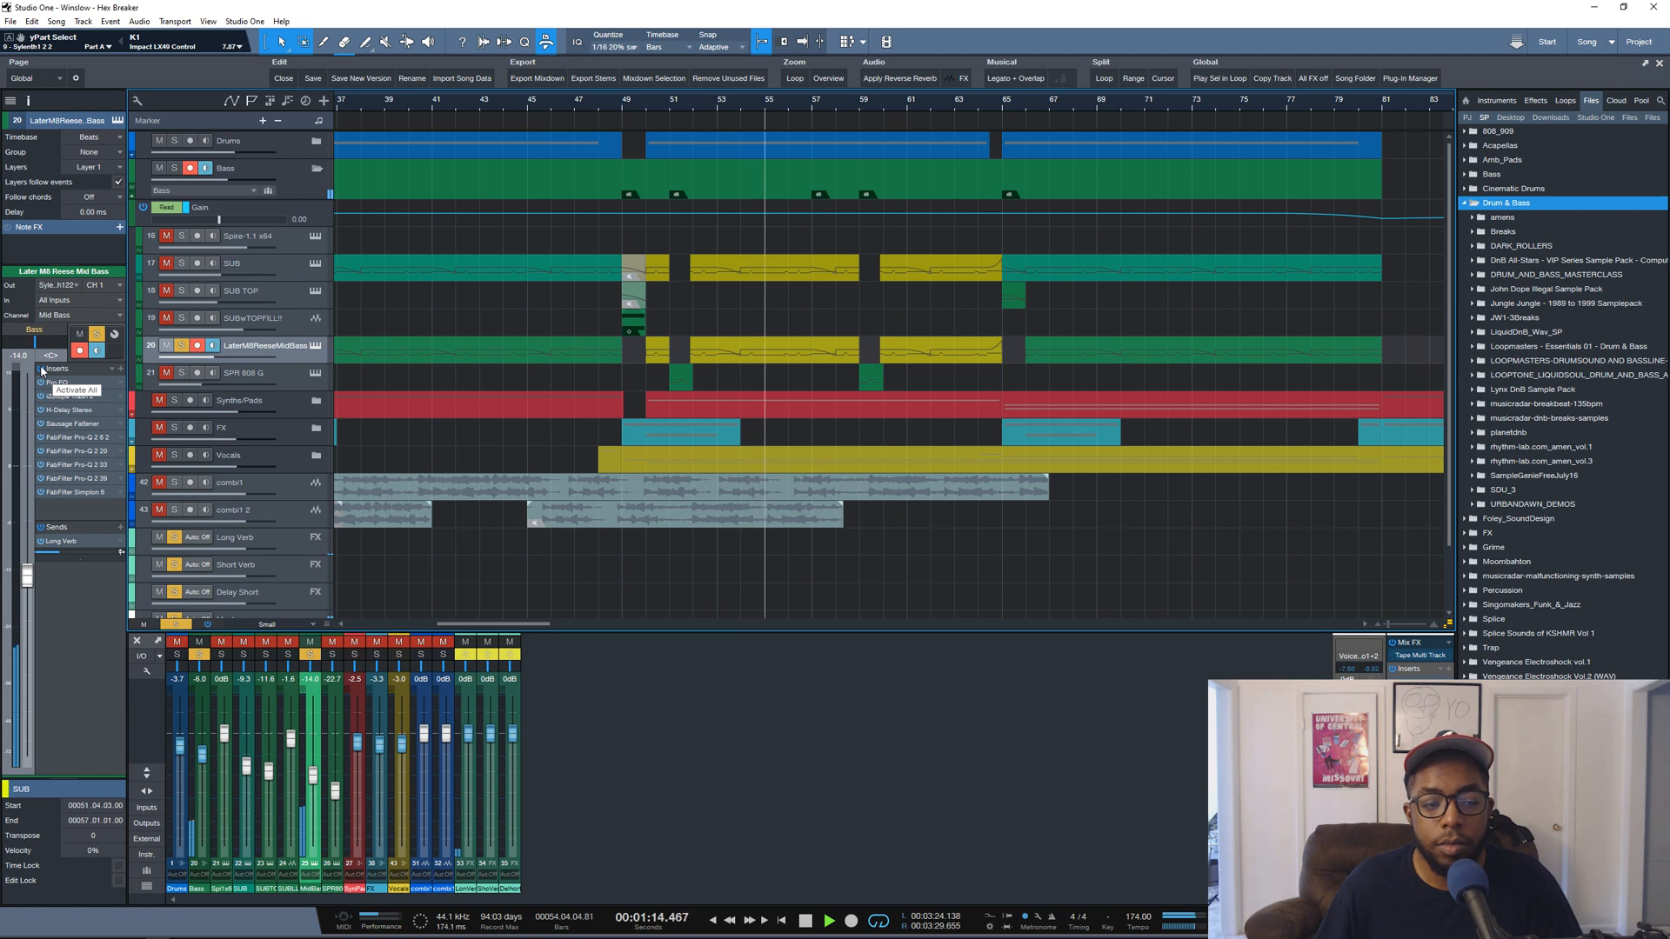
{"action": "key", "text": "space"}
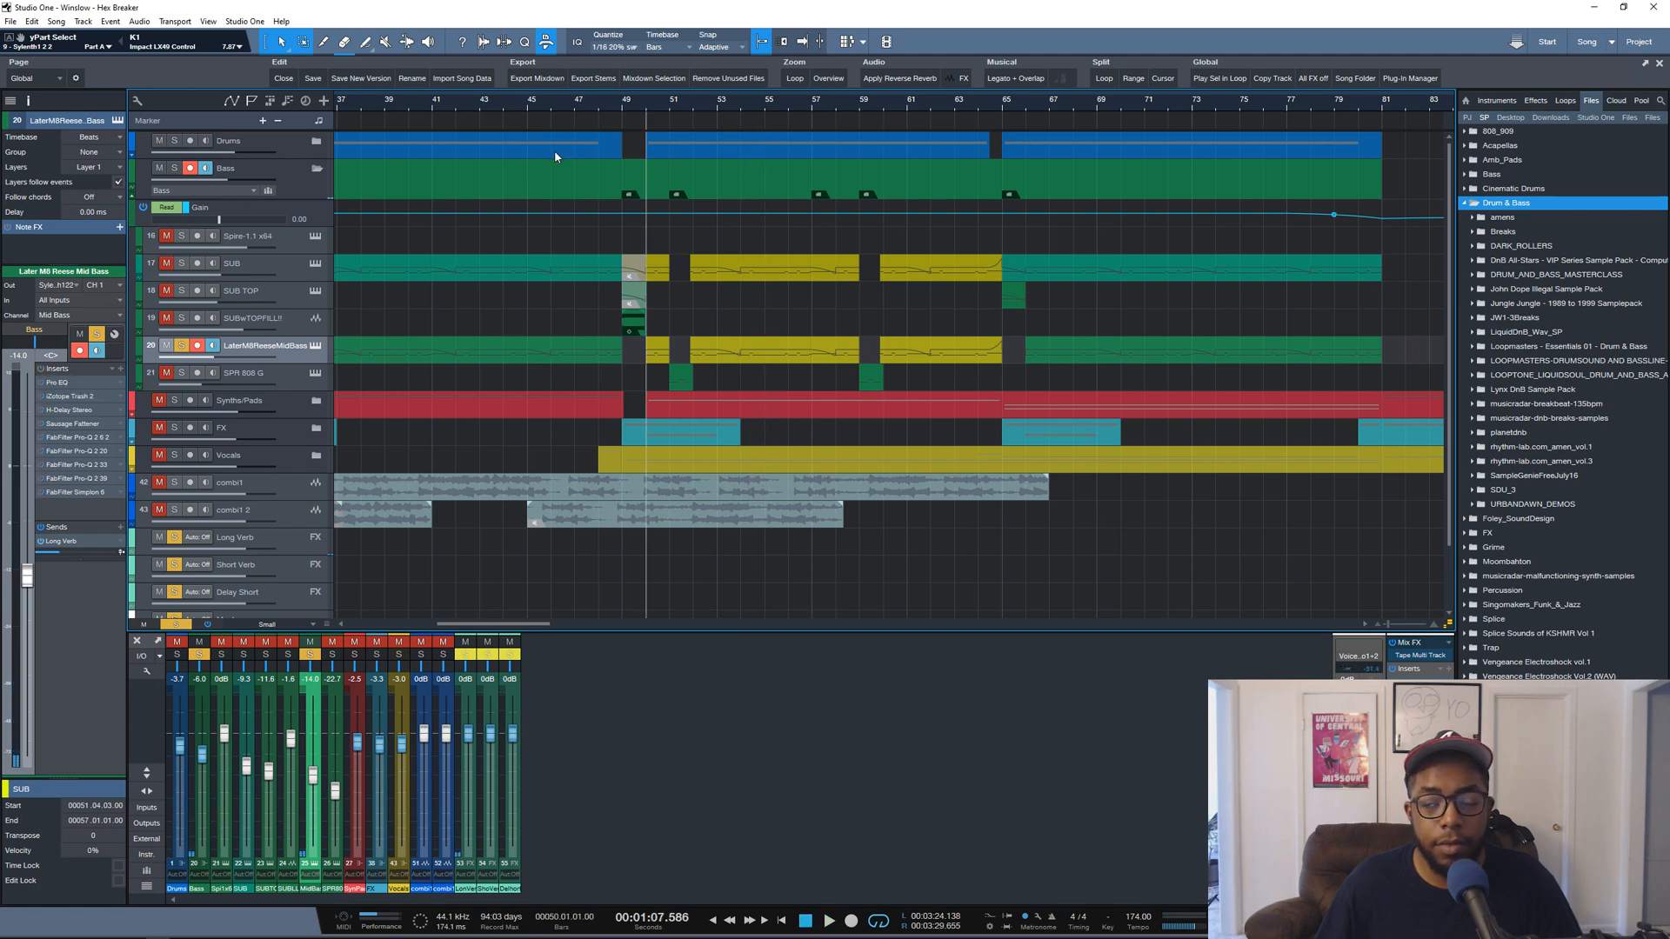
{"action": "key", "text": "space"}
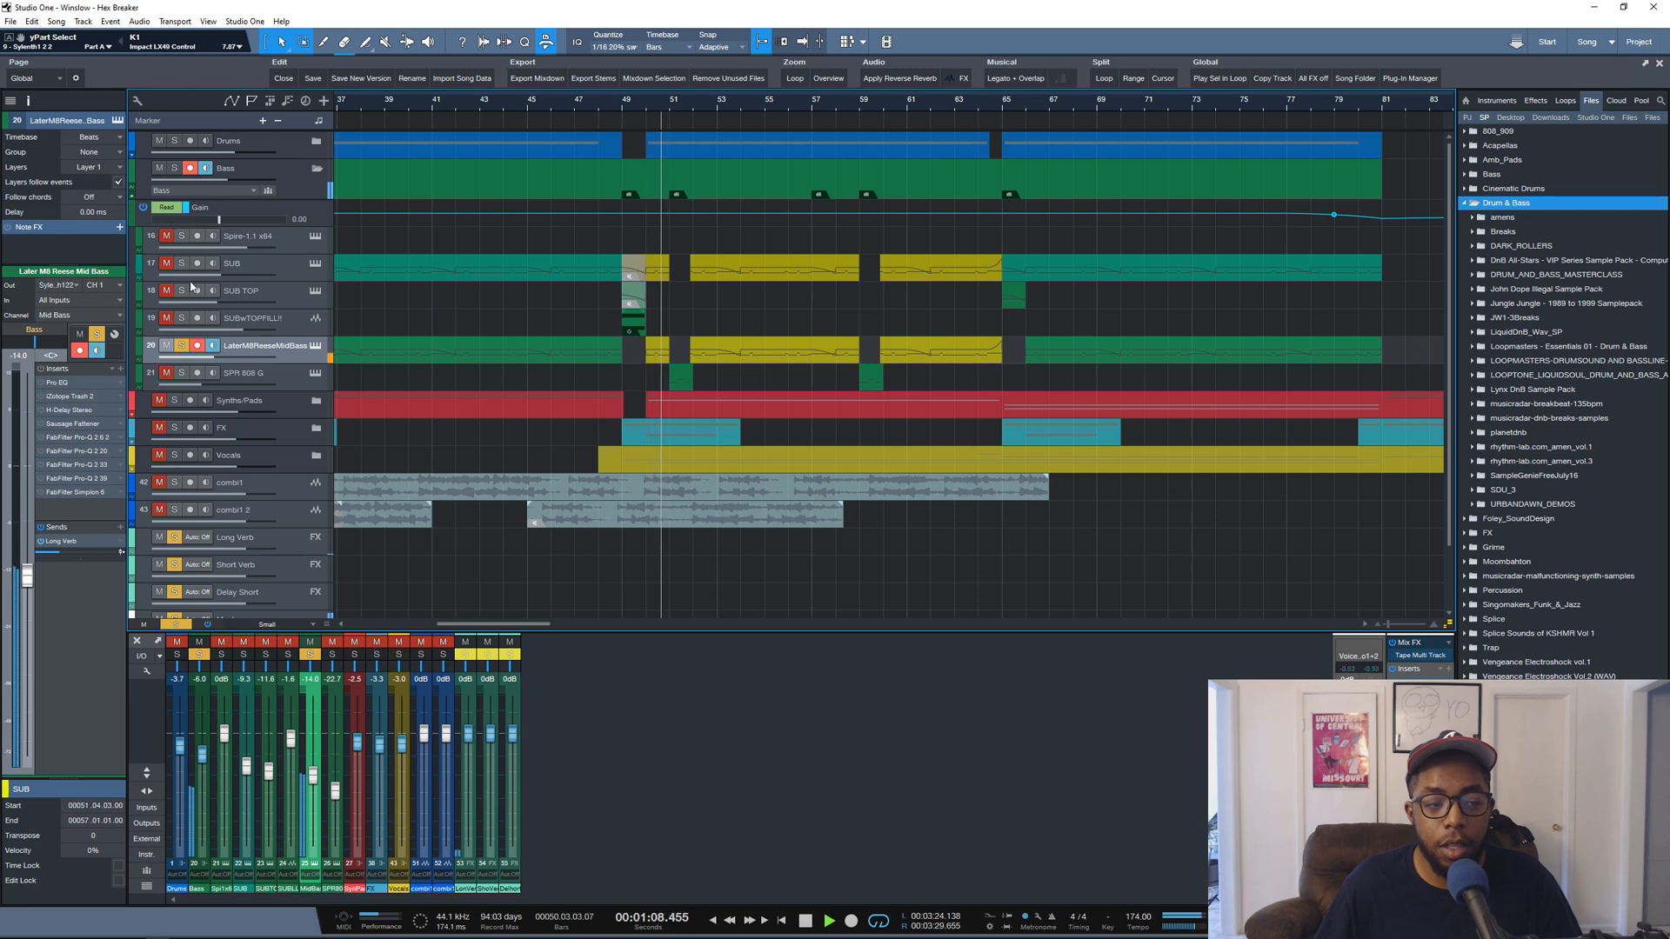
{"action": "key", "text": "space"}
Activate the mid bass track's Pro EQ and iZotope Trash 2 inserts, examining their settings during playback
{"action": "left_click", "coordinate": [55, 383]}
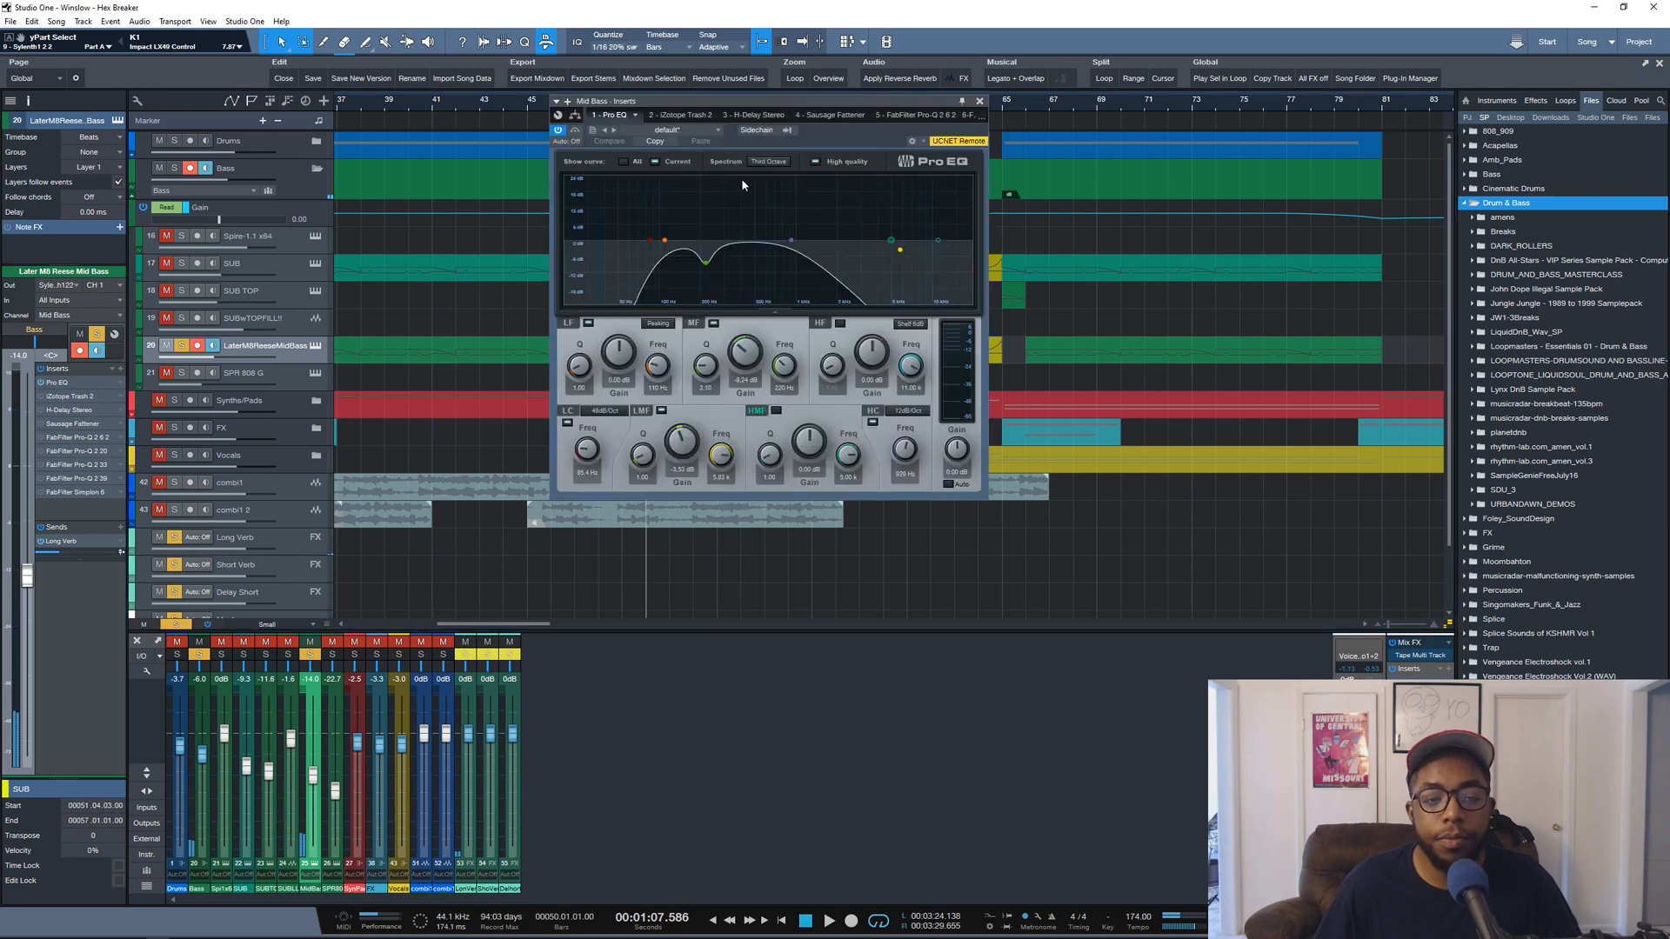
{"action": "key", "text": "space"}
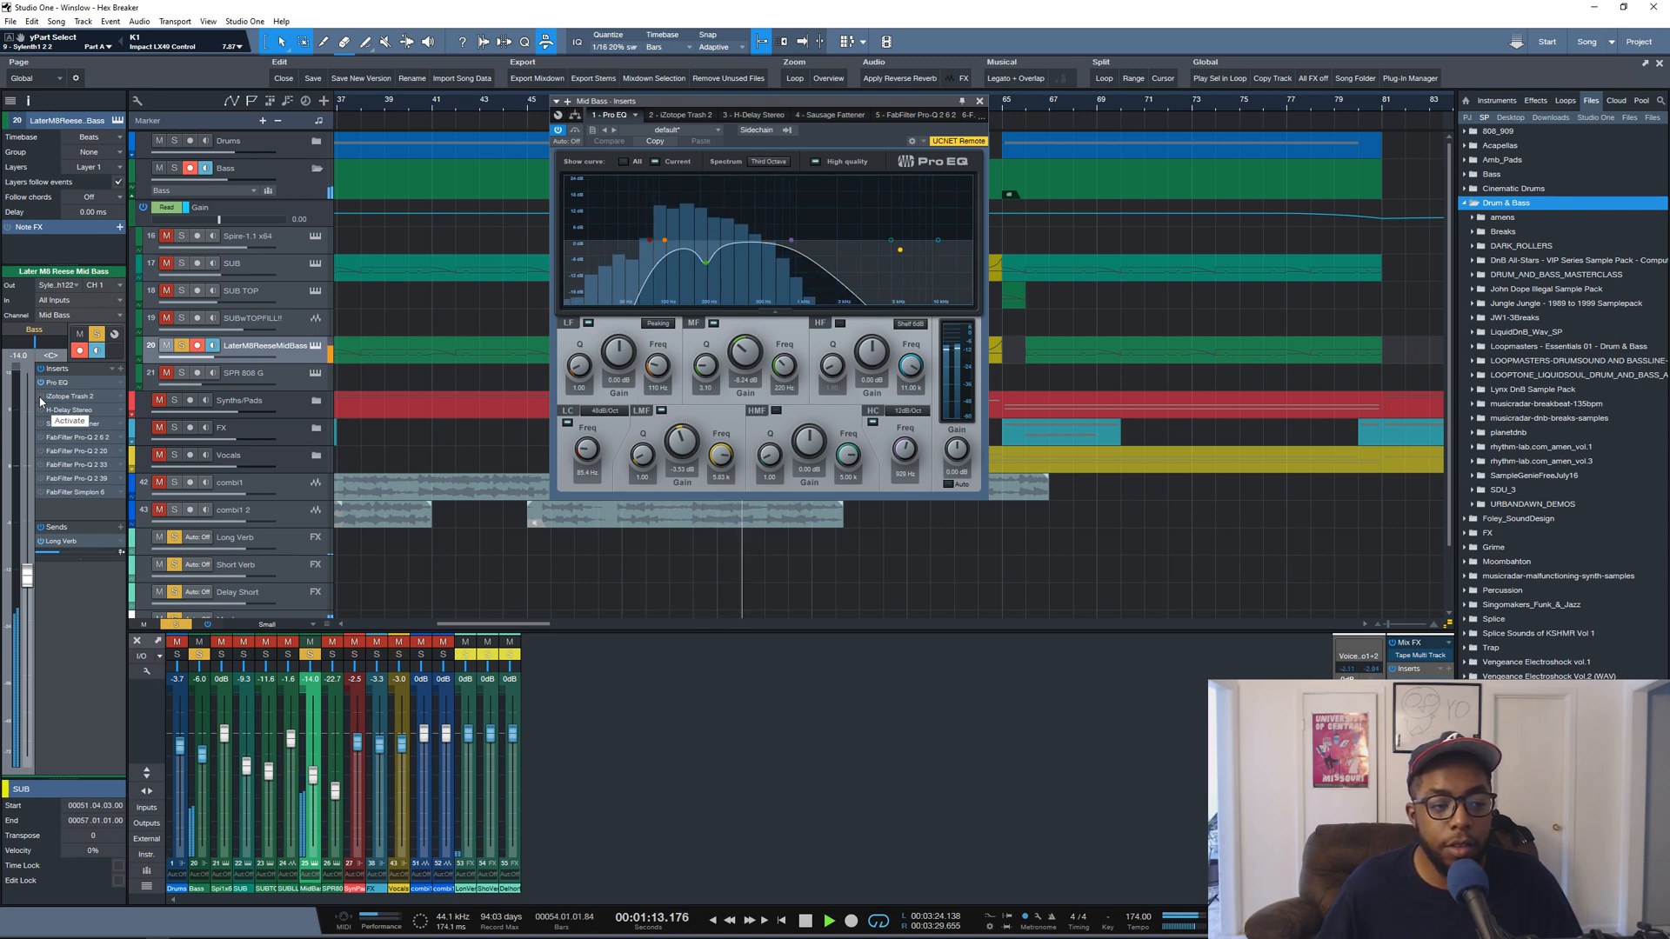
{"action": "left_click", "coordinate": [558, 132]}
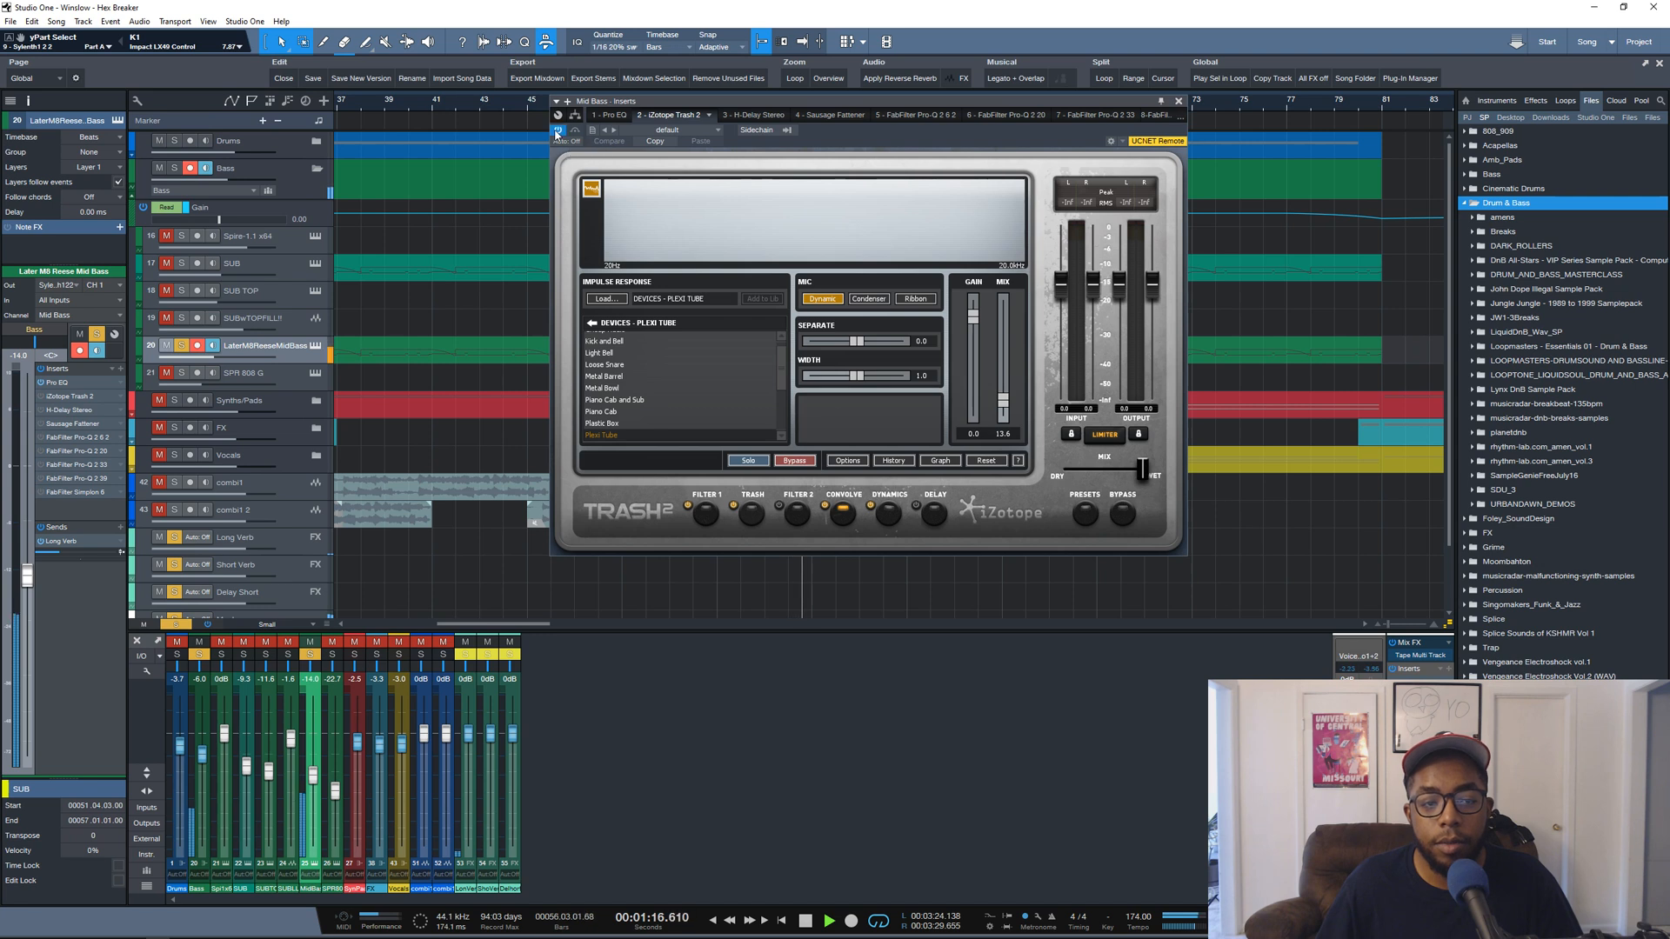
{"action": "left_click", "coordinate": [613, 115]}
{"action": "key", "text": "space"}
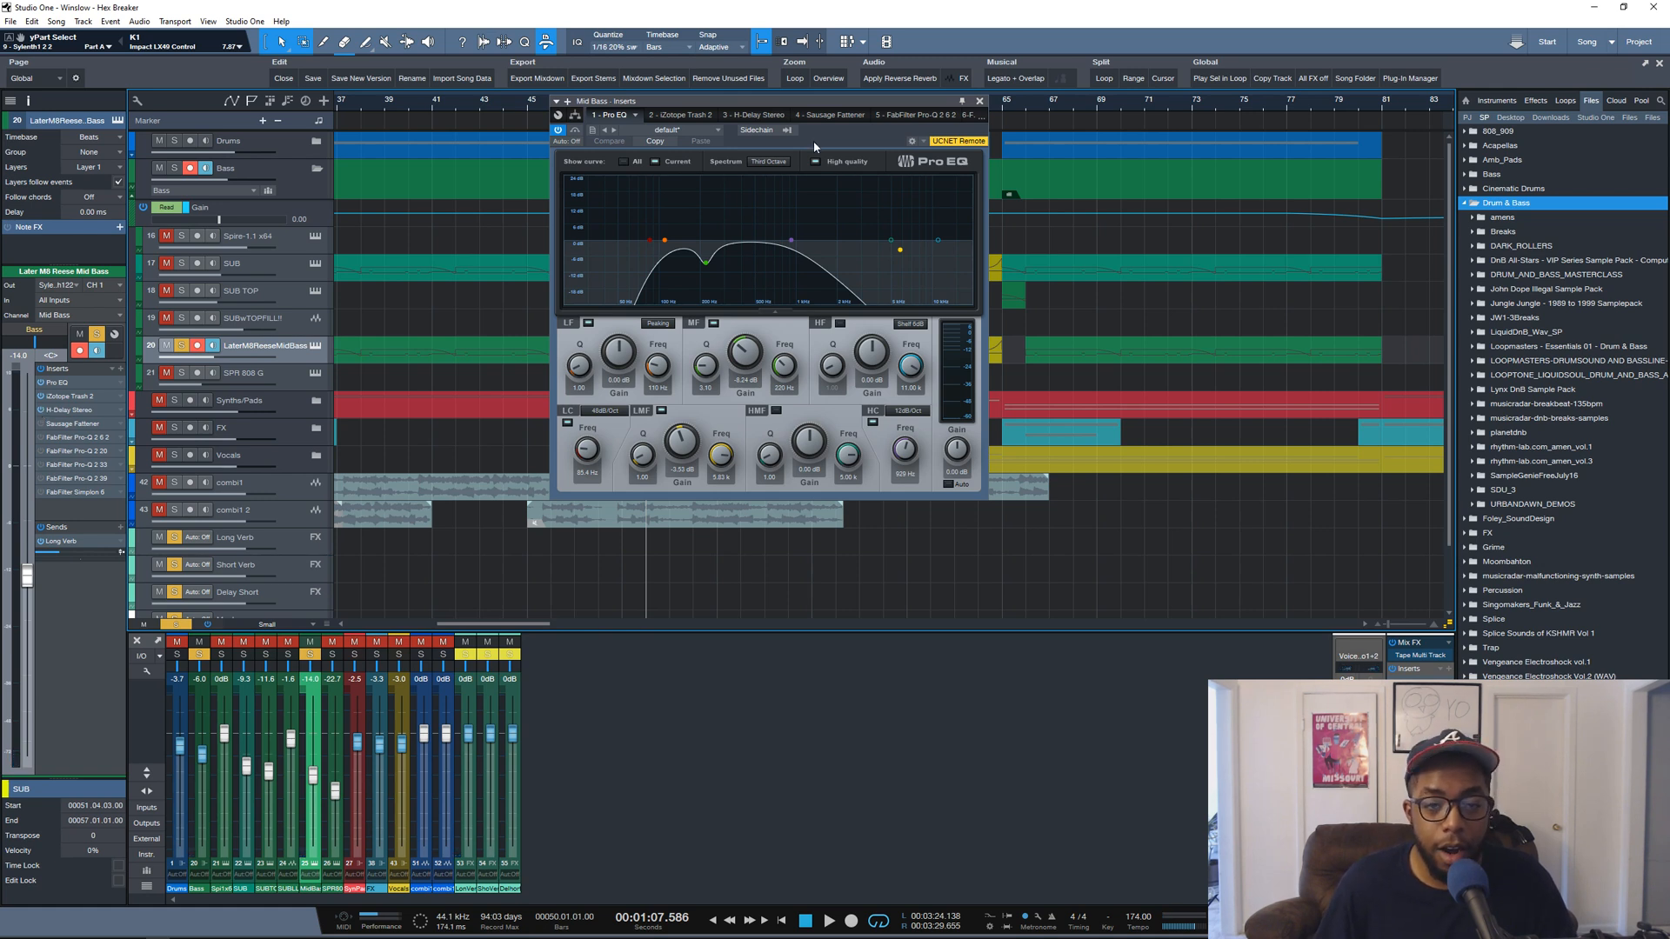
Open the H-Delay Stereo insert, audition the mid bass with it, and examine its delay settings
{"action": "left_click", "coordinate": [757, 116]}
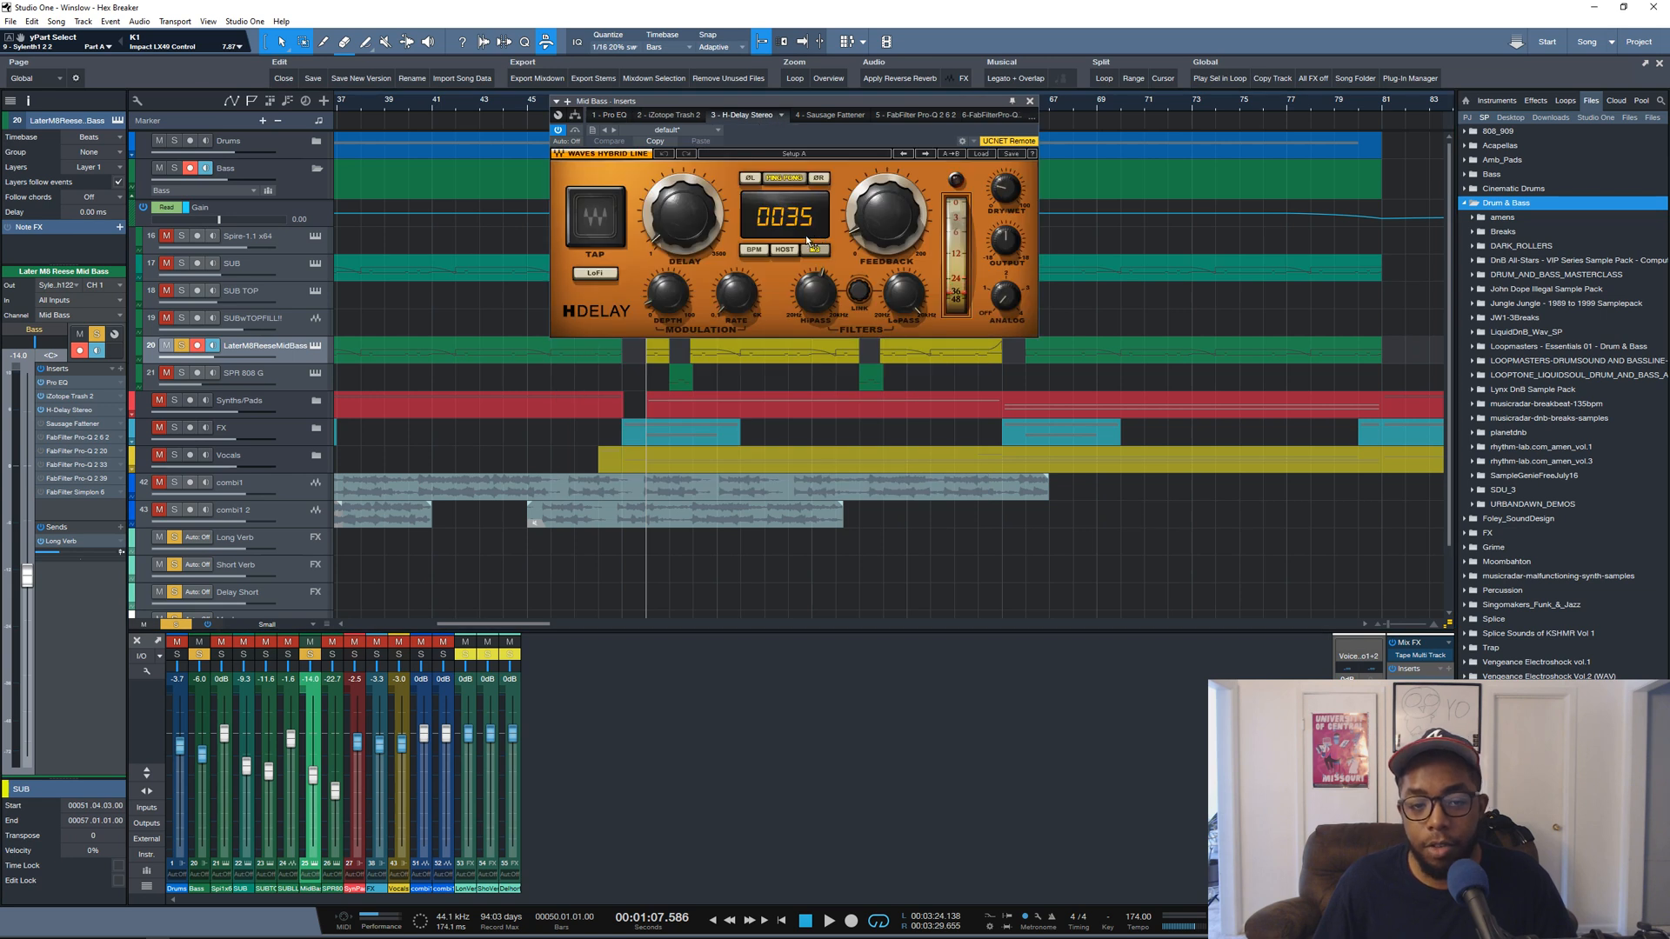
{"action": "key", "text": "space"}
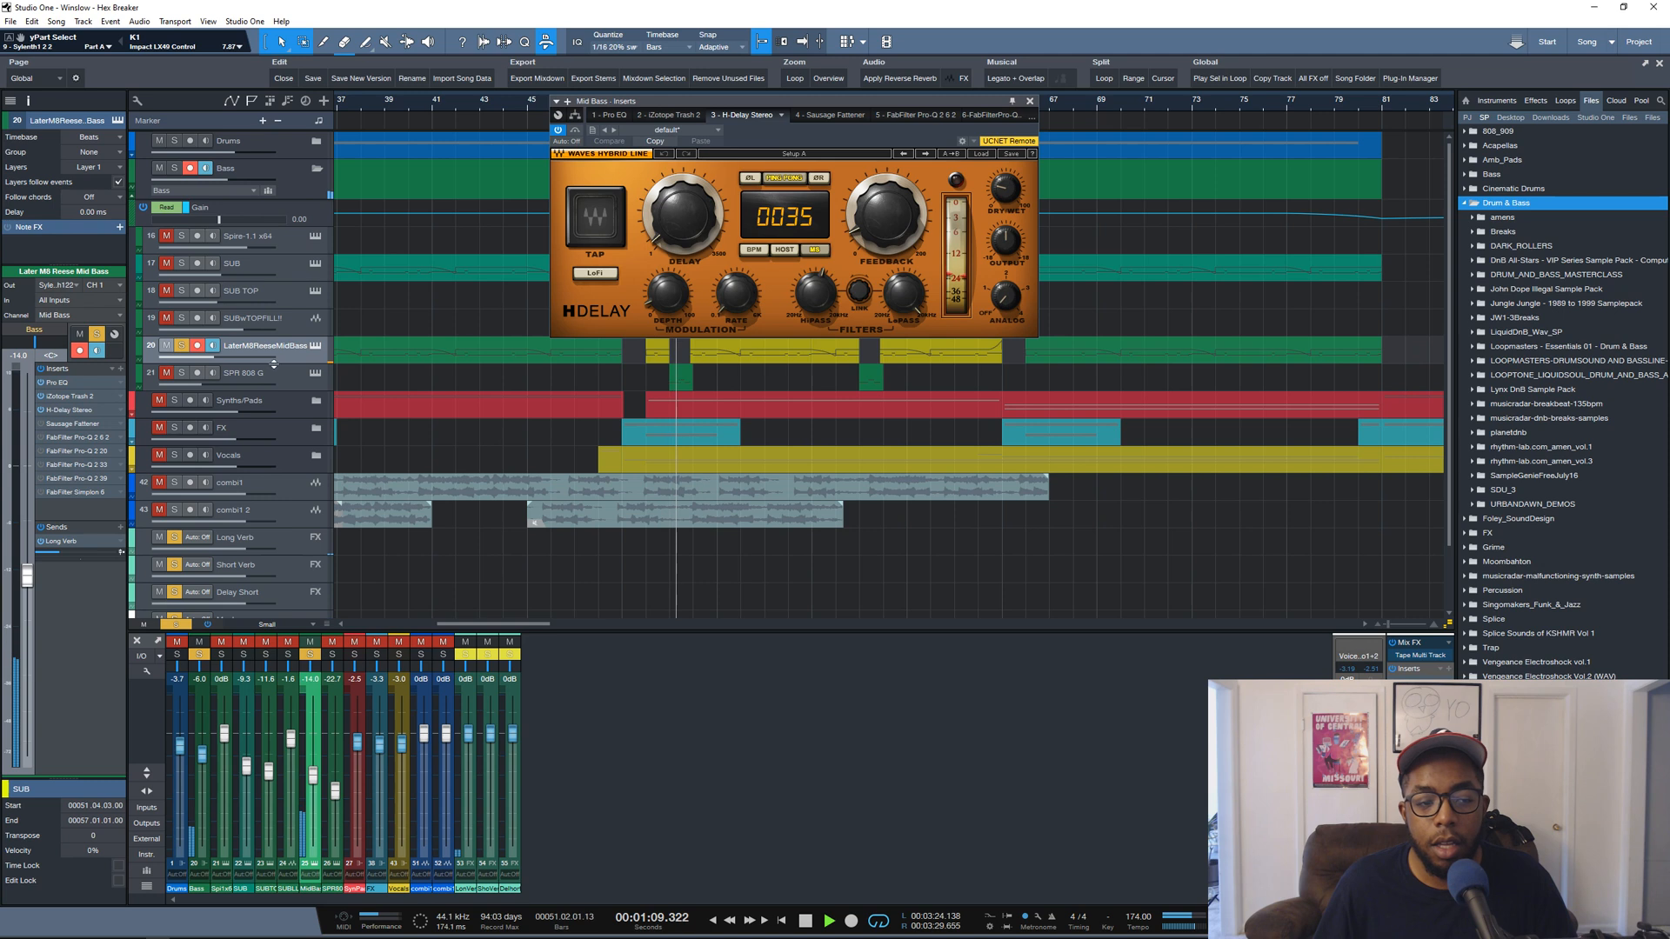
{"action": "key", "text": "space"}
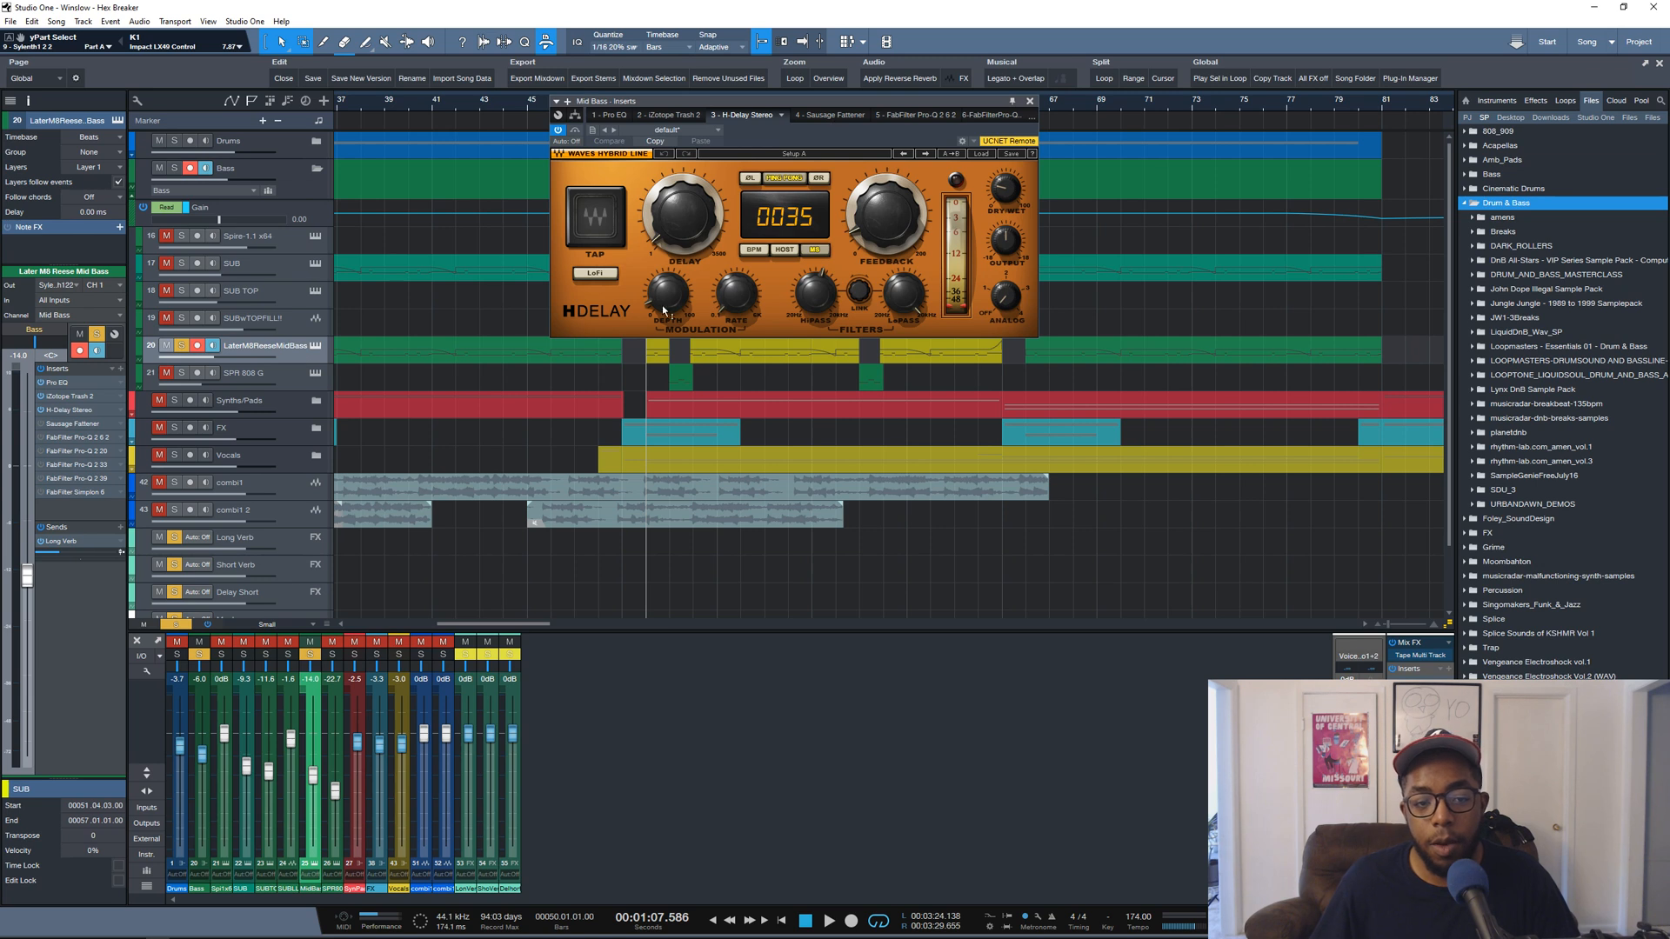
Activate the Sausage Fattener insert on the mid bass and play the track briefly
{"action": "left_click", "coordinate": [828, 114]}
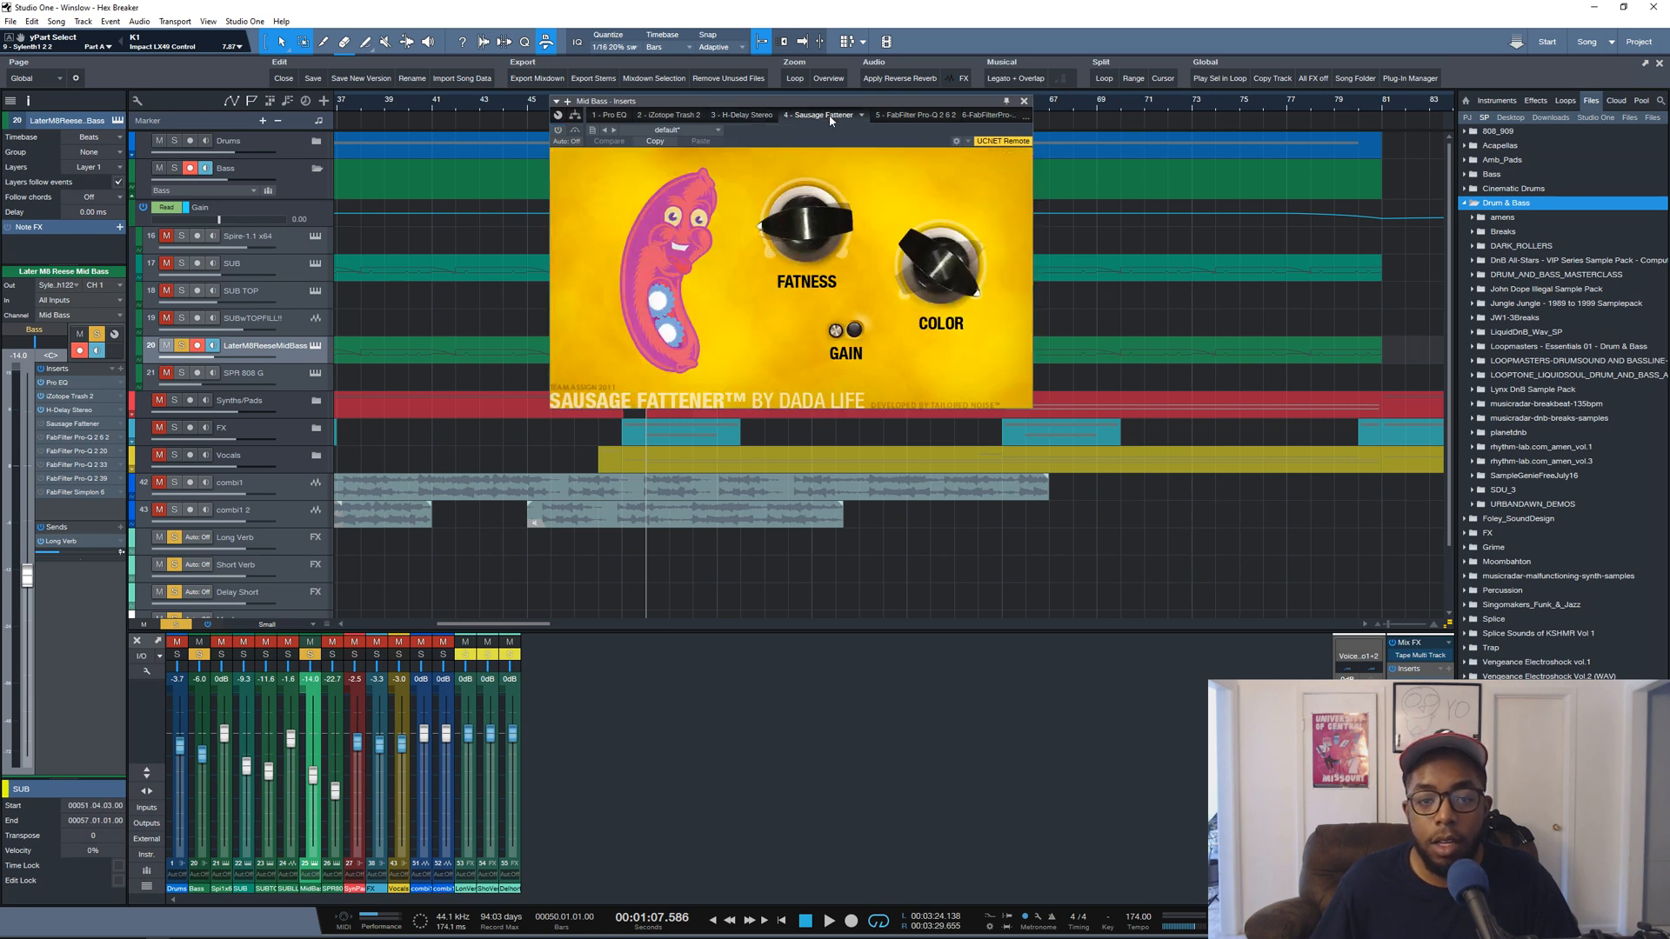
{"action": "left_click", "coordinate": [557, 130]}
{"action": "key", "text": "space"}
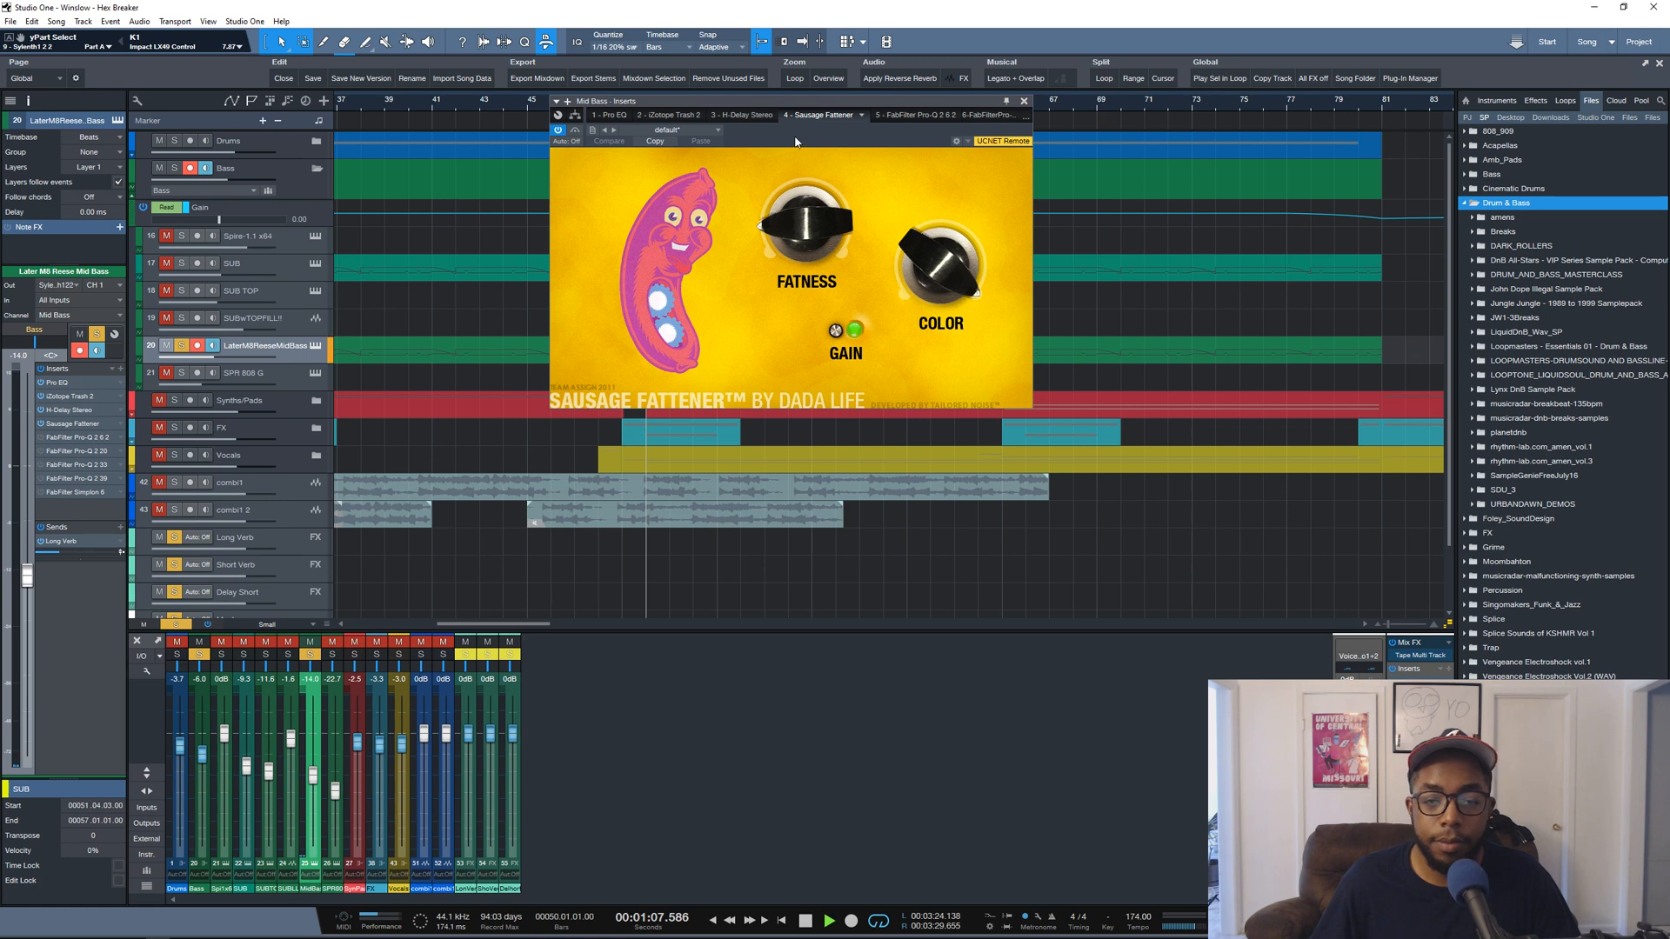
{"action": "key", "text": "space"}
Compare the mid bass before and after activating the fifth insert, FabFilter Pro-Q 2, and examine its low-frequency cut
{"action": "left_click", "coordinate": [905, 118]}
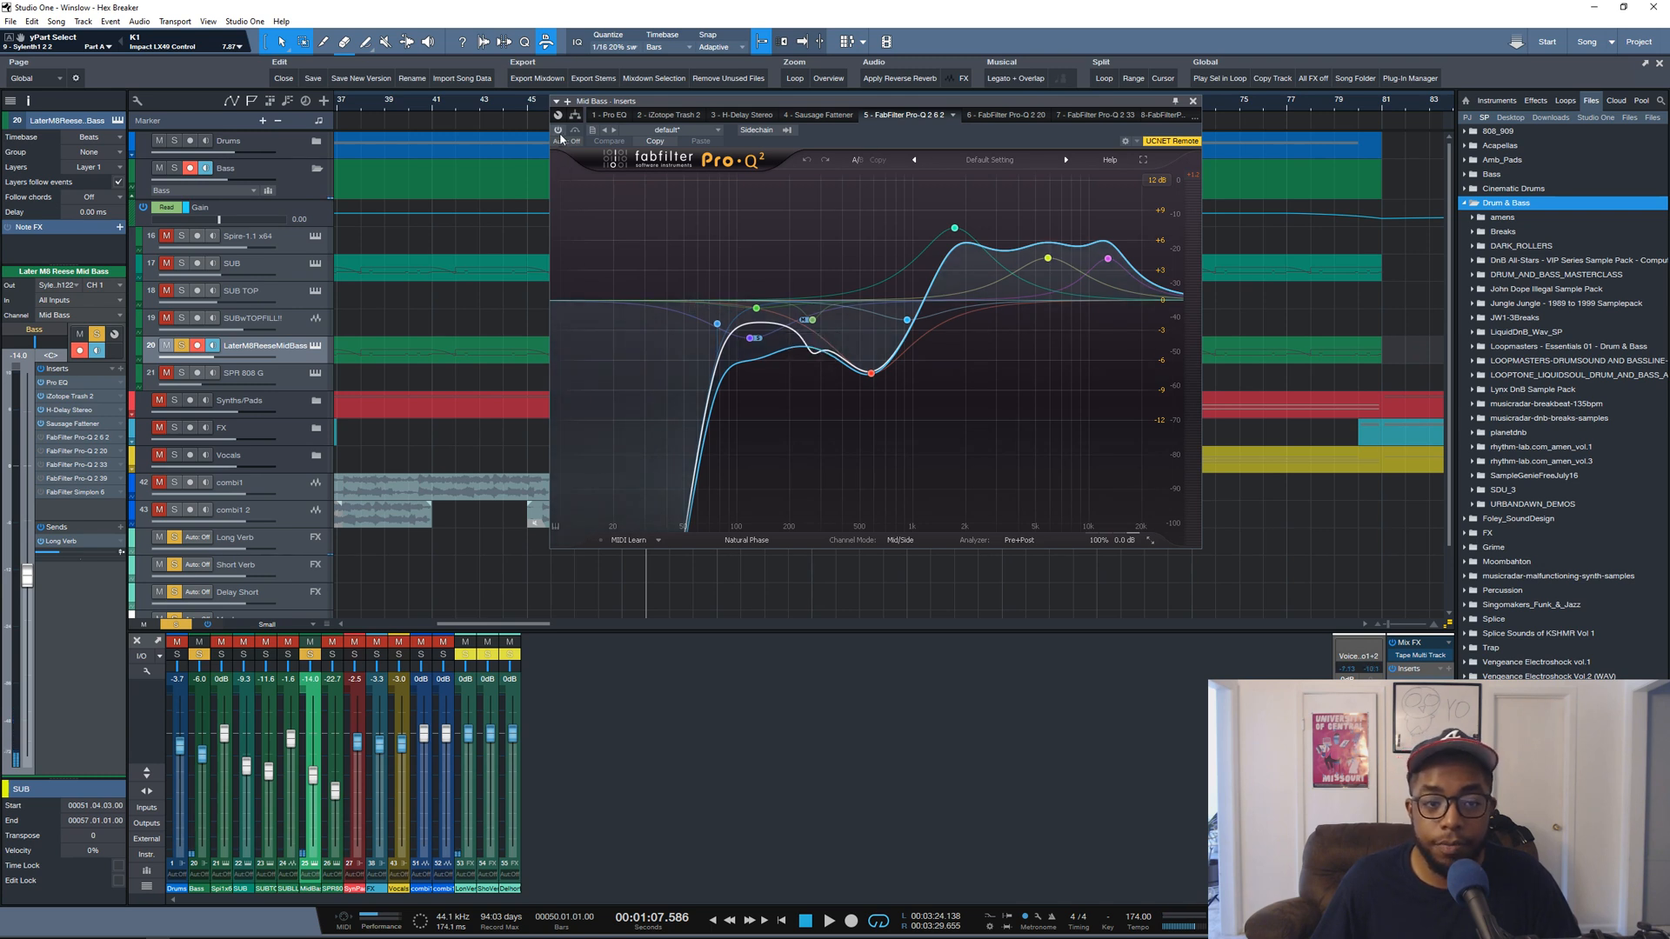
{"action": "key", "text": "space"}
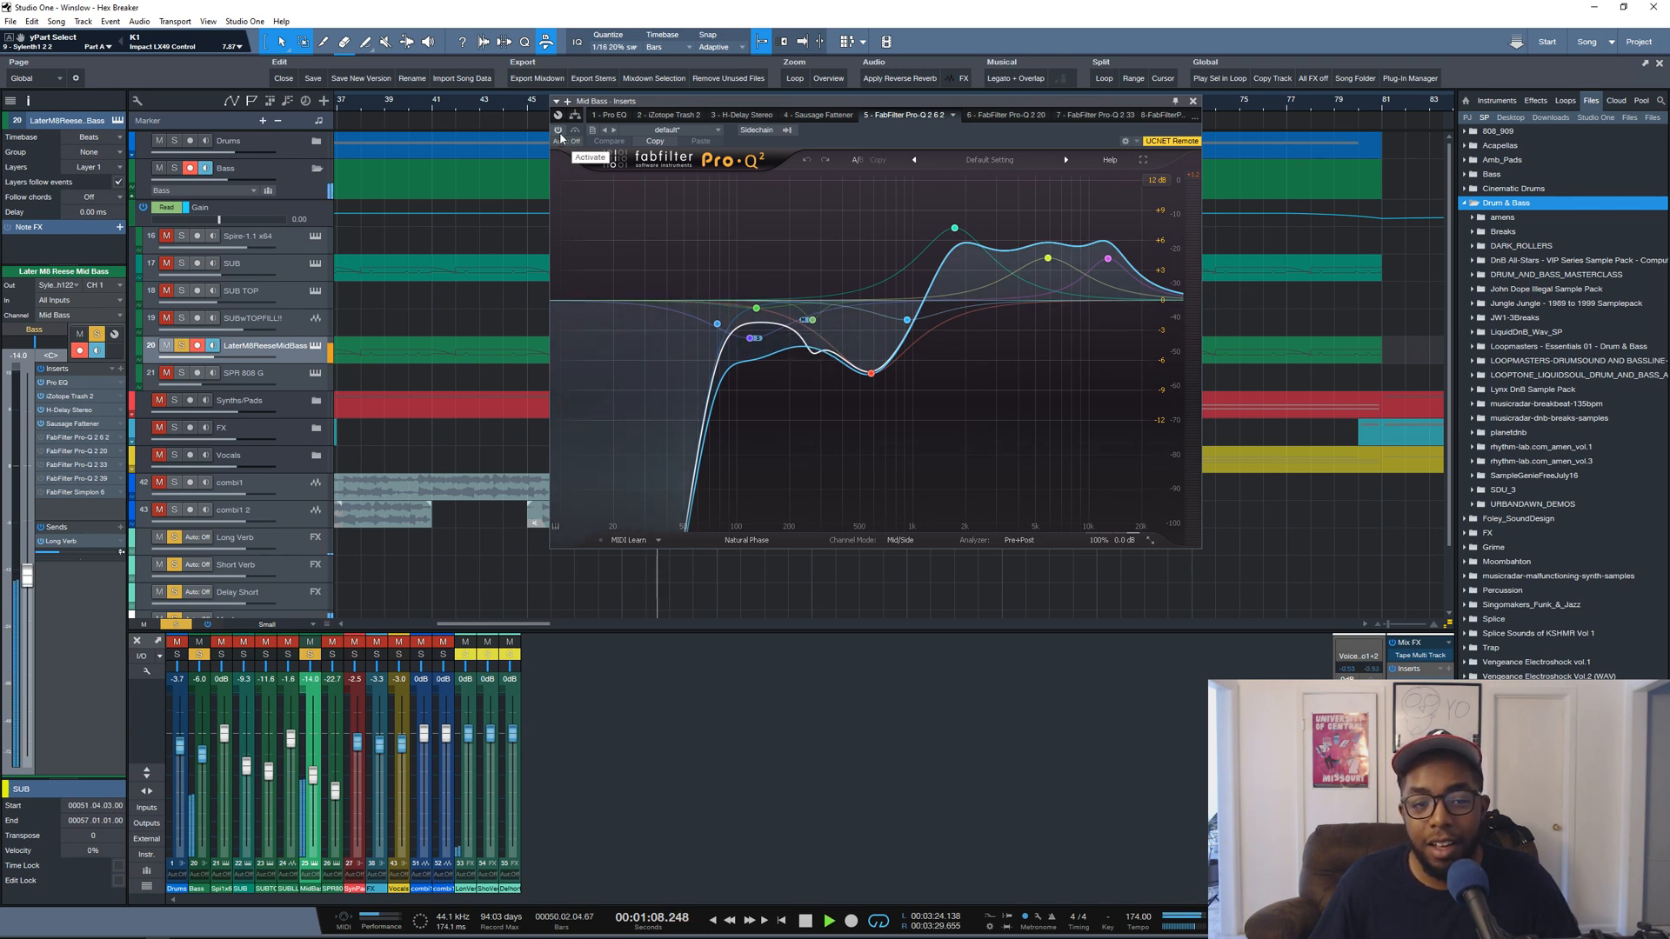
{"action": "key", "text": "space"}
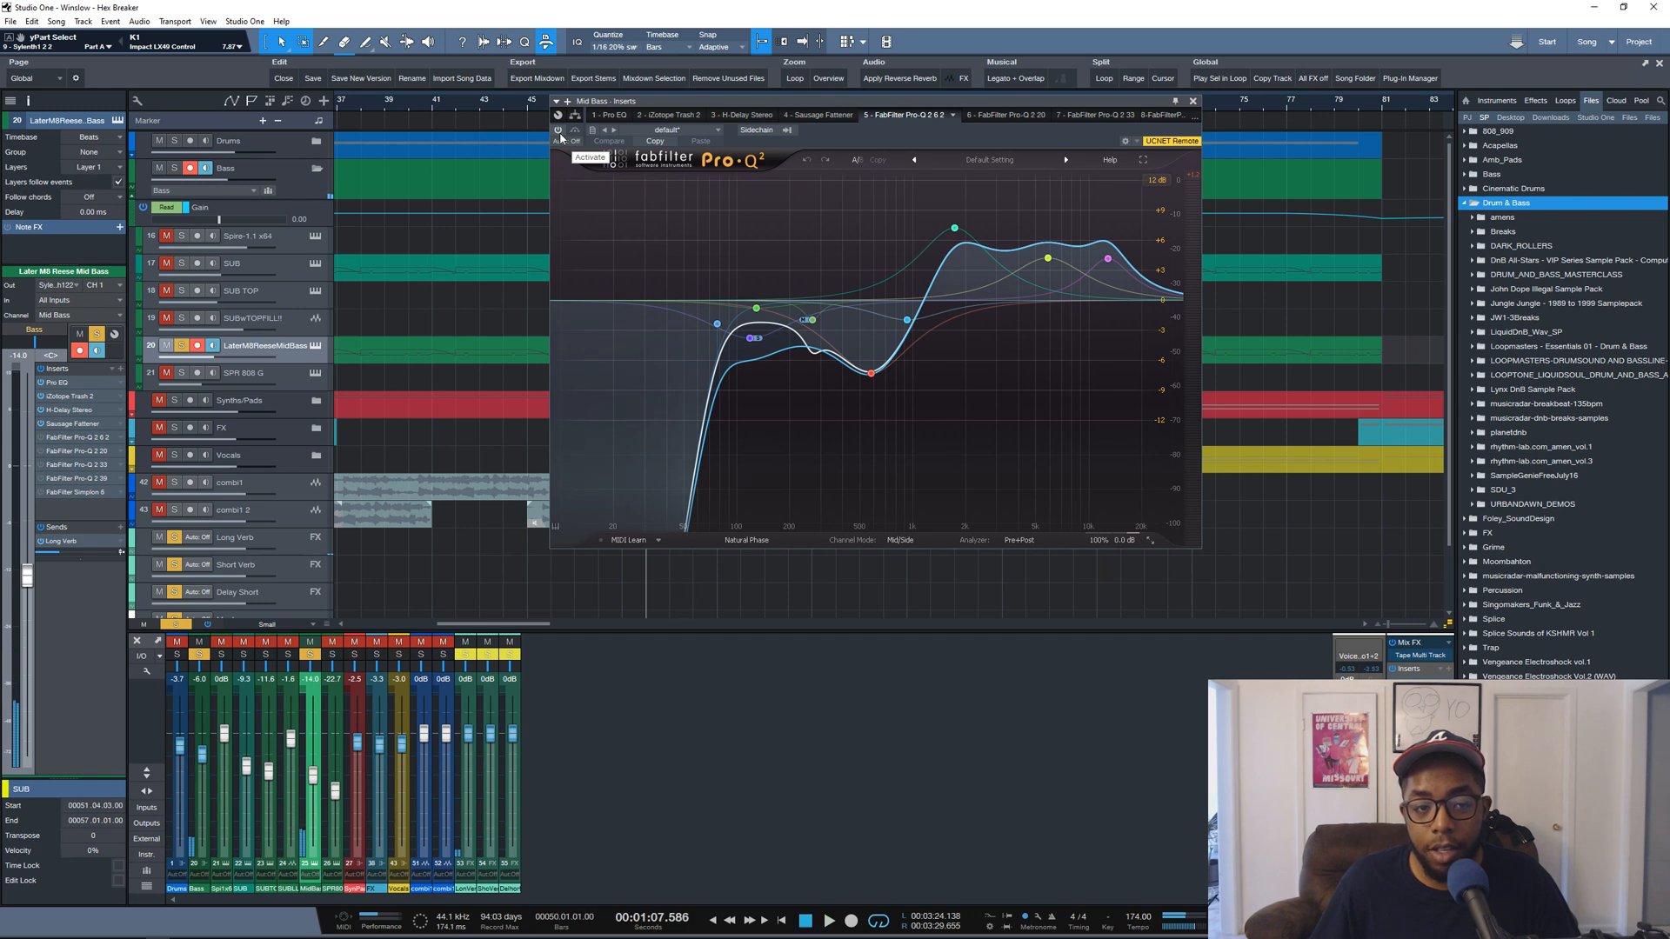
{"action": "left_click", "coordinate": [560, 132]}
{"action": "key", "text": "space"}
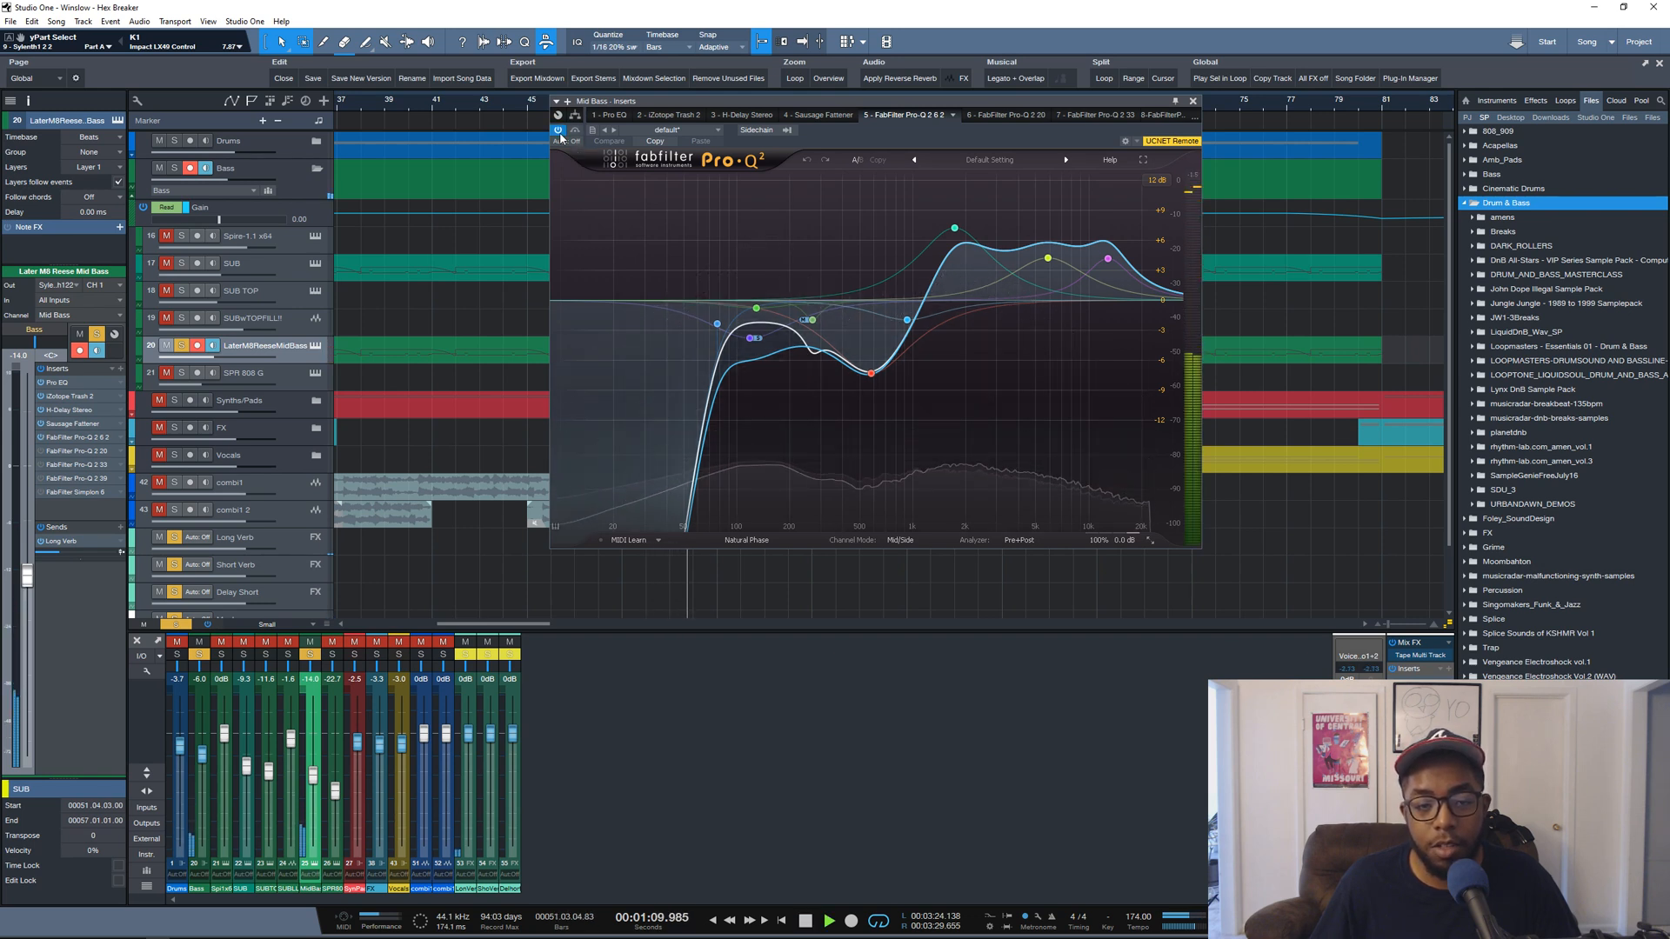
{"action": "key", "text": "space"}
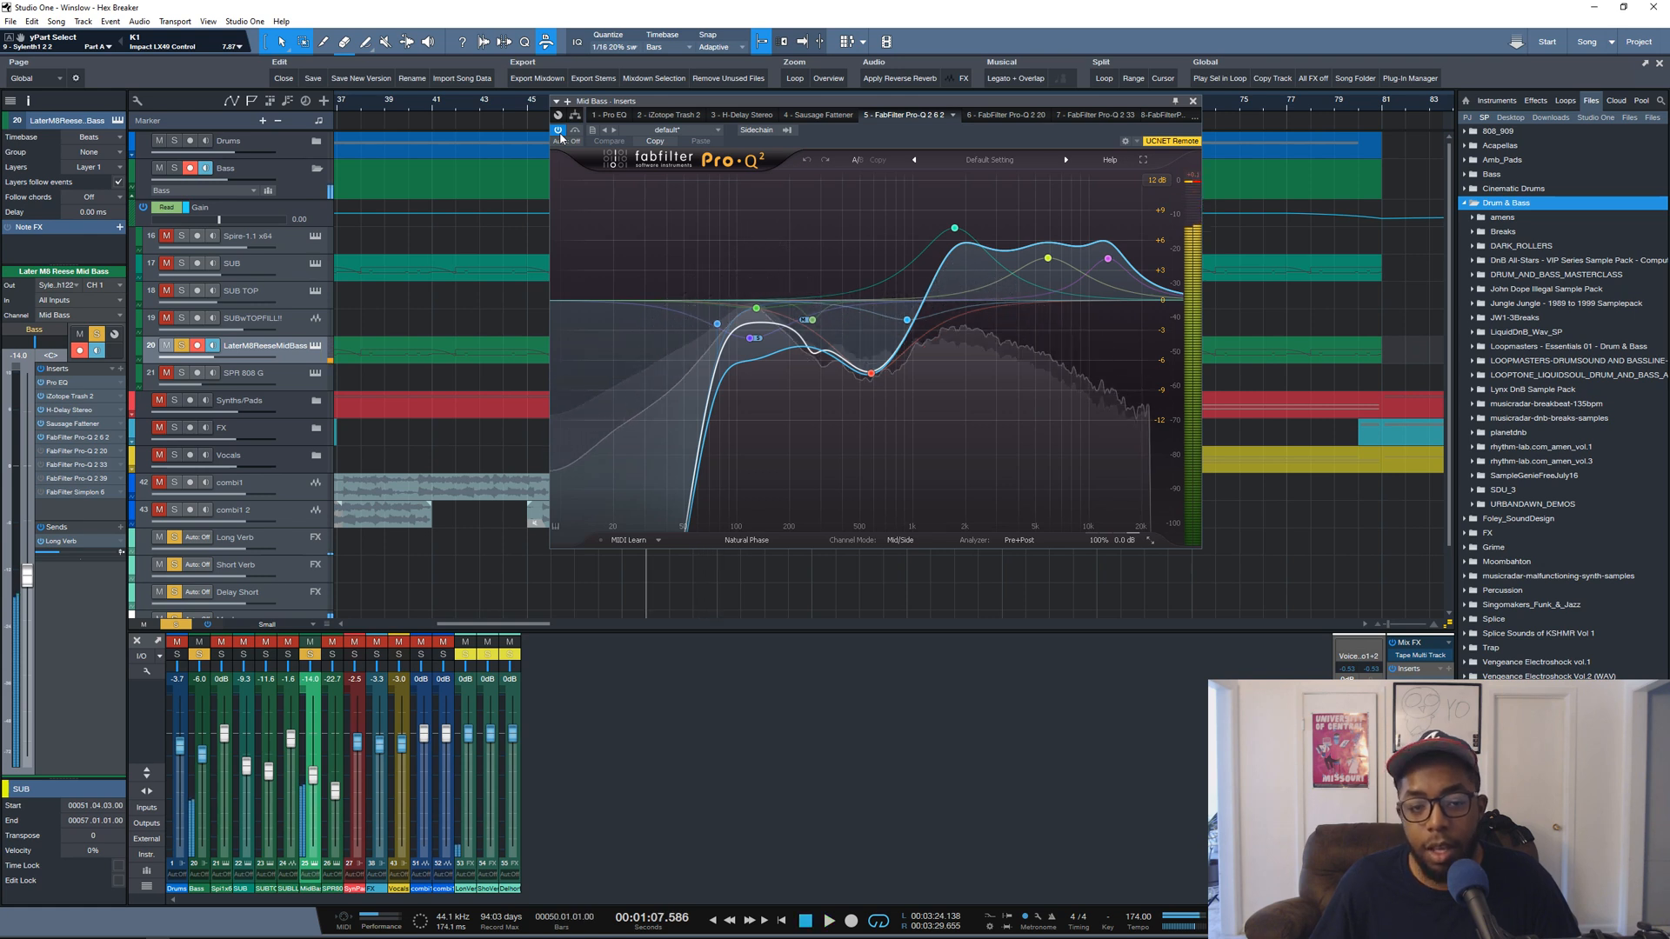
{"action": "mouse_move", "coordinate": [757, 341]}
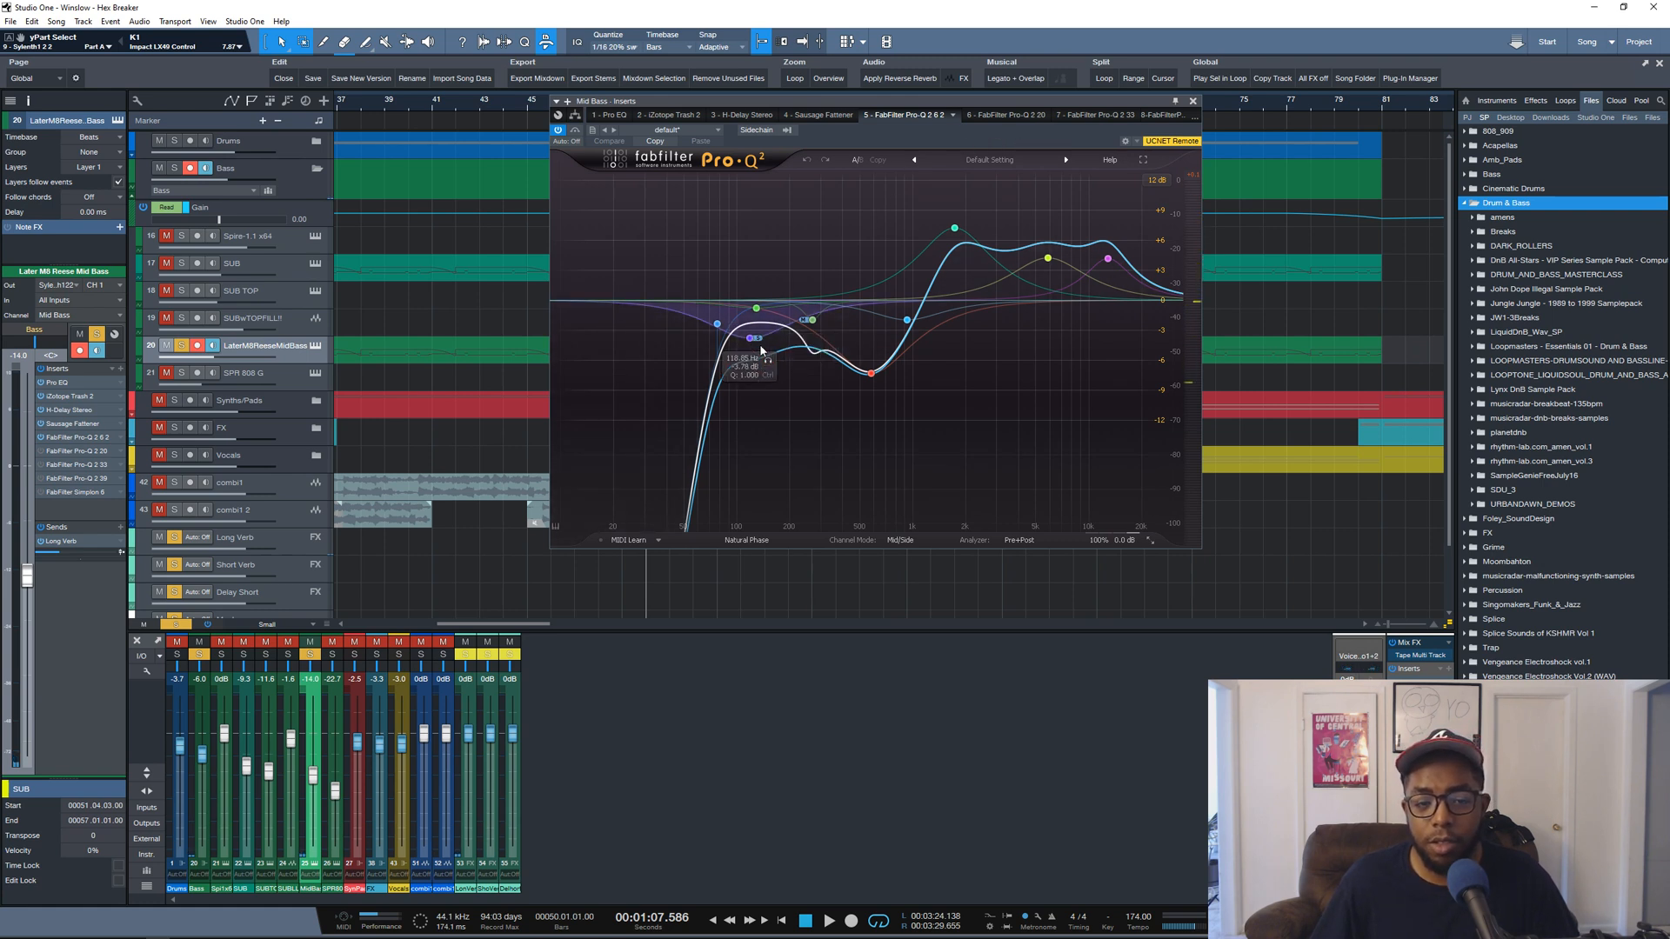
Open and activate the mid bass's sixth and seventh inserts, both FabFilter Pro-Q 2, and examine their EQ curves
{"action": "left_click", "coordinate": [1003, 115]}
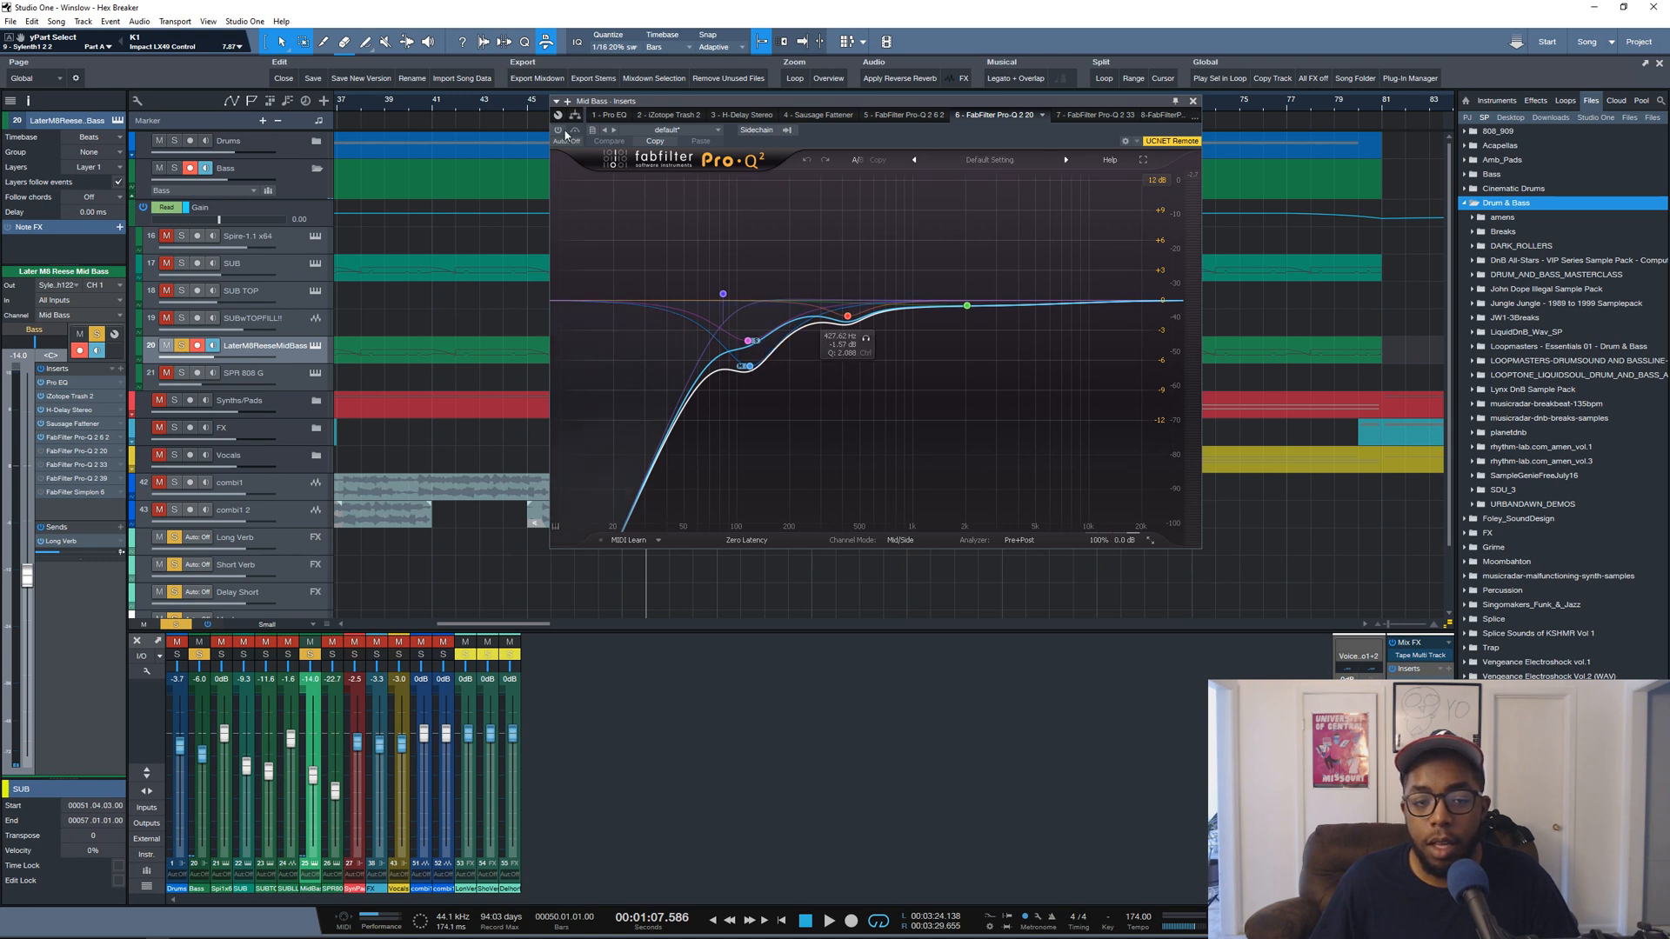
{"action": "left_click", "coordinate": [559, 130]}
{"action": "left_click", "coordinate": [1083, 116]}
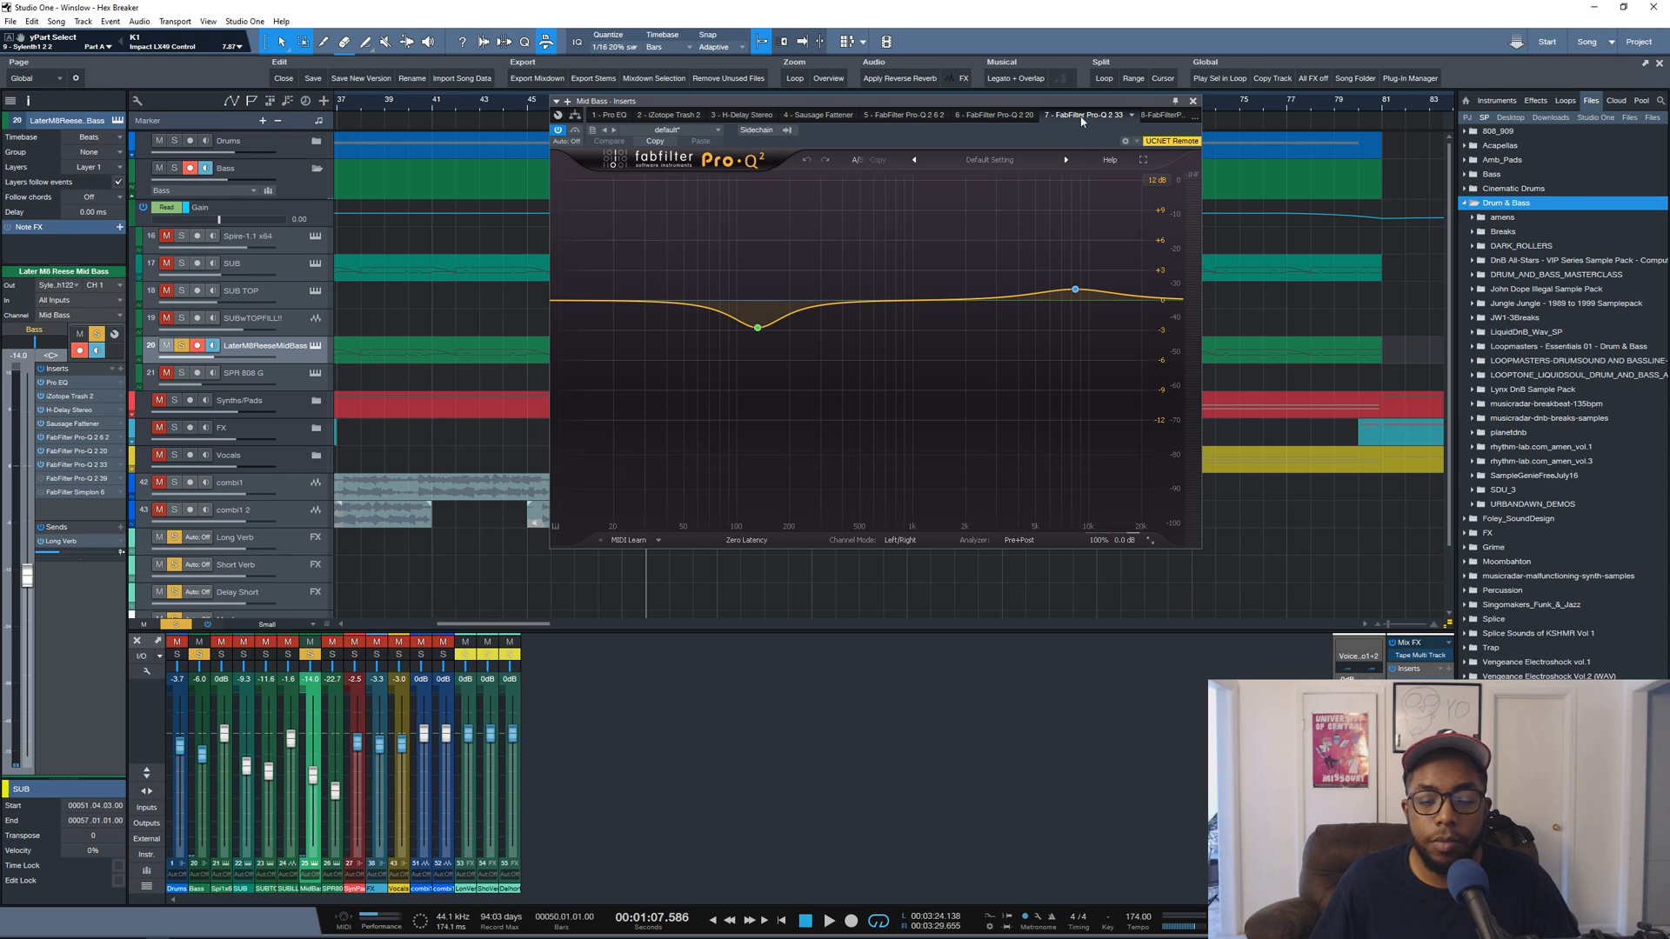
Compare the mid bass before and after activating the eighth insert, FabFilter Pro-Q 2, and examine its EQ curve
{"action": "left_click", "coordinate": [1155, 115]}
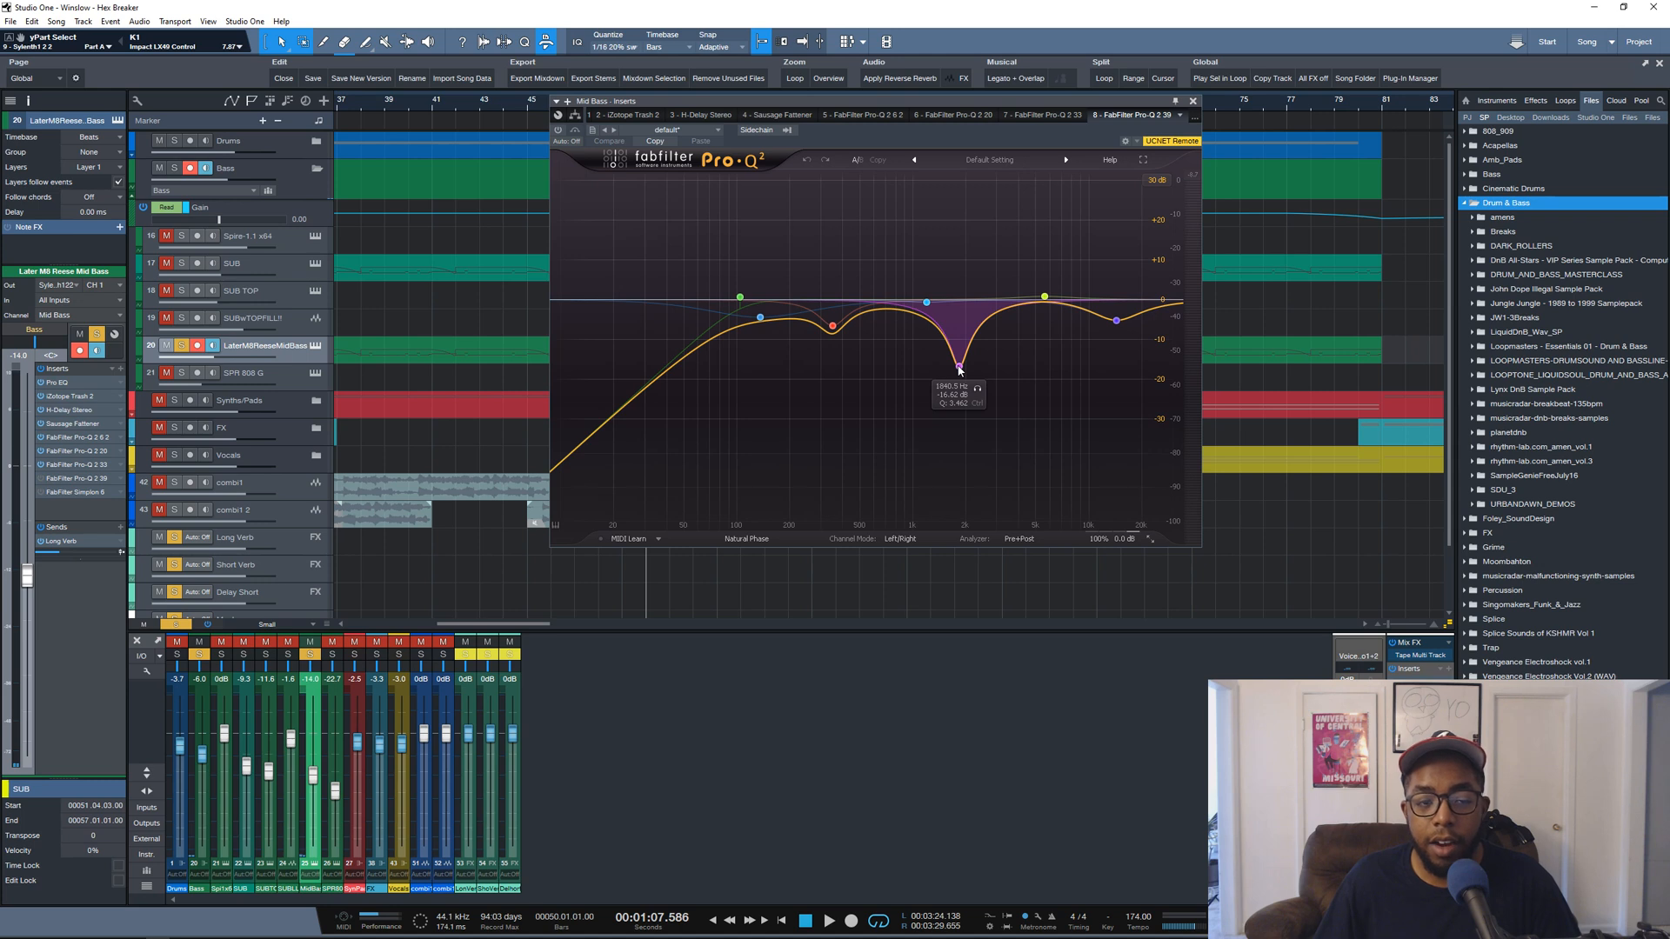
{"action": "key", "text": "space"}
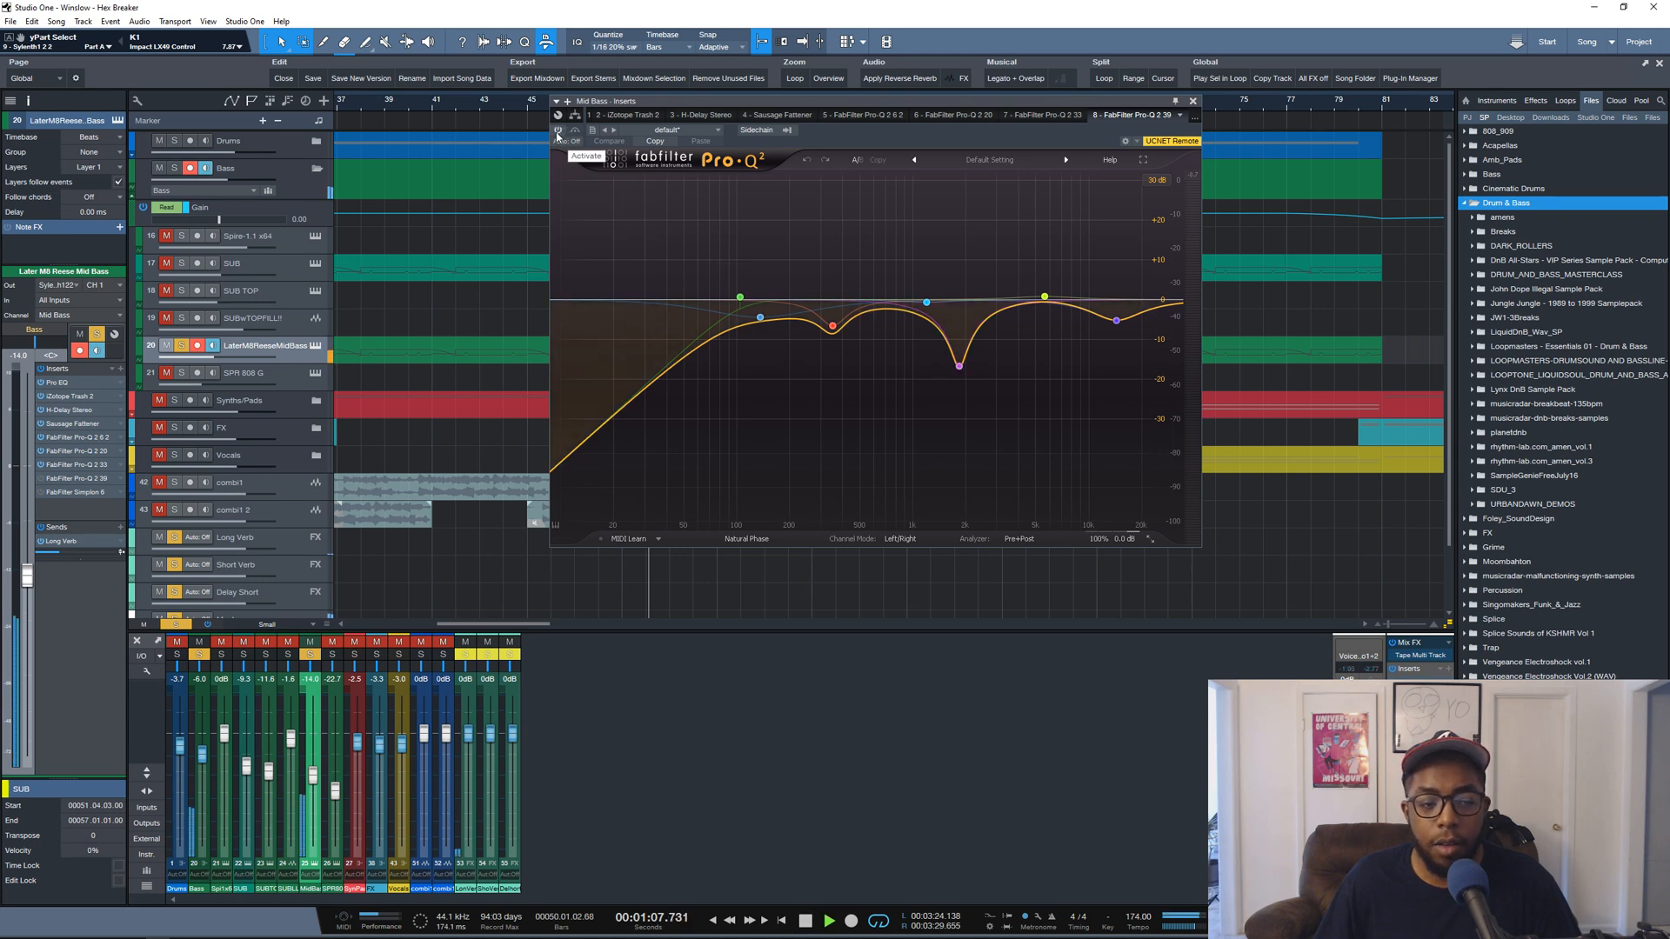
{"action": "left_click_drag", "start_coordinate": [707, 108], "coordinate": [913, 239]}
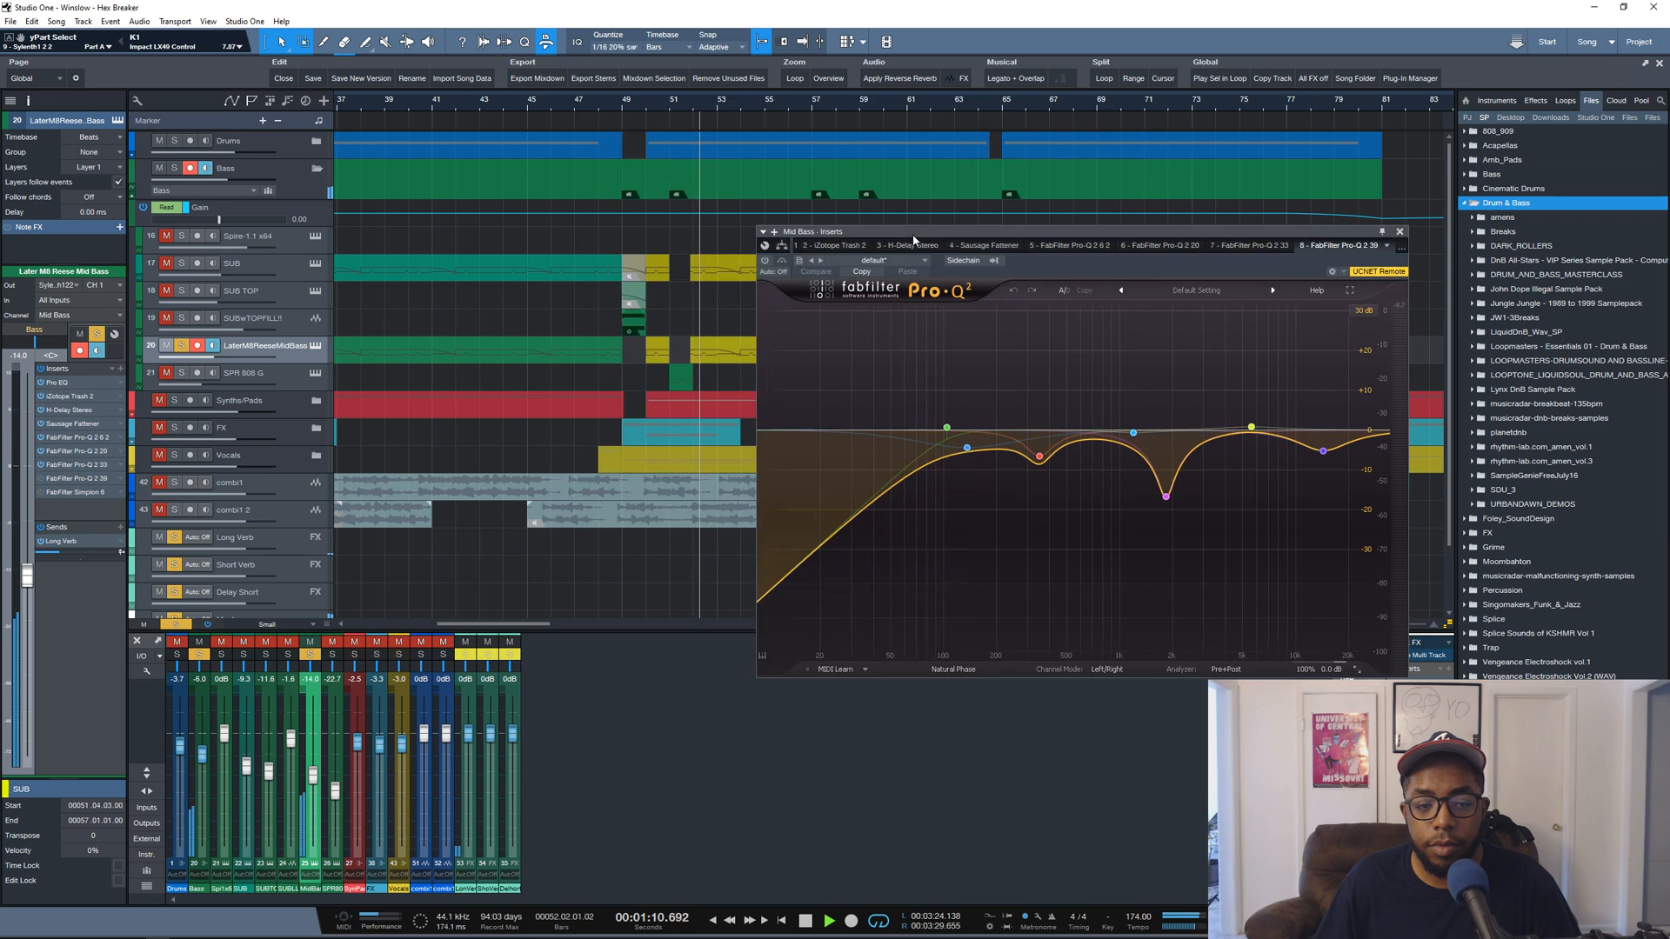
{"action": "key", "text": "space"}
{"action": "left_click", "coordinate": [717, 106]}
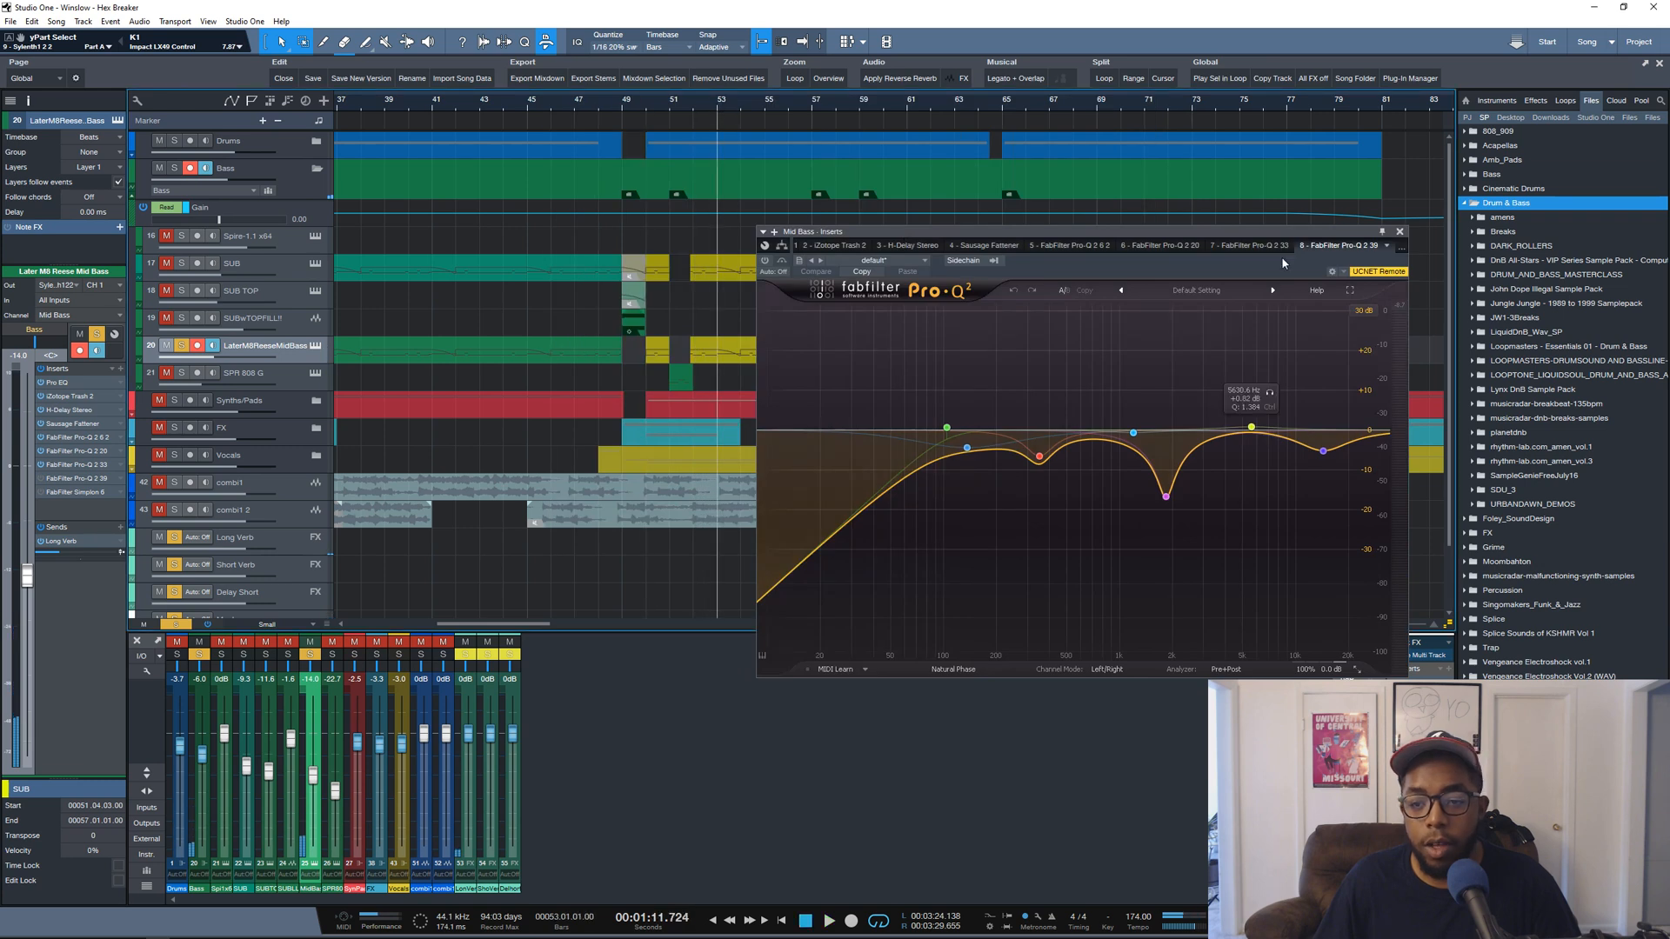
{"action": "key", "text": "space"}
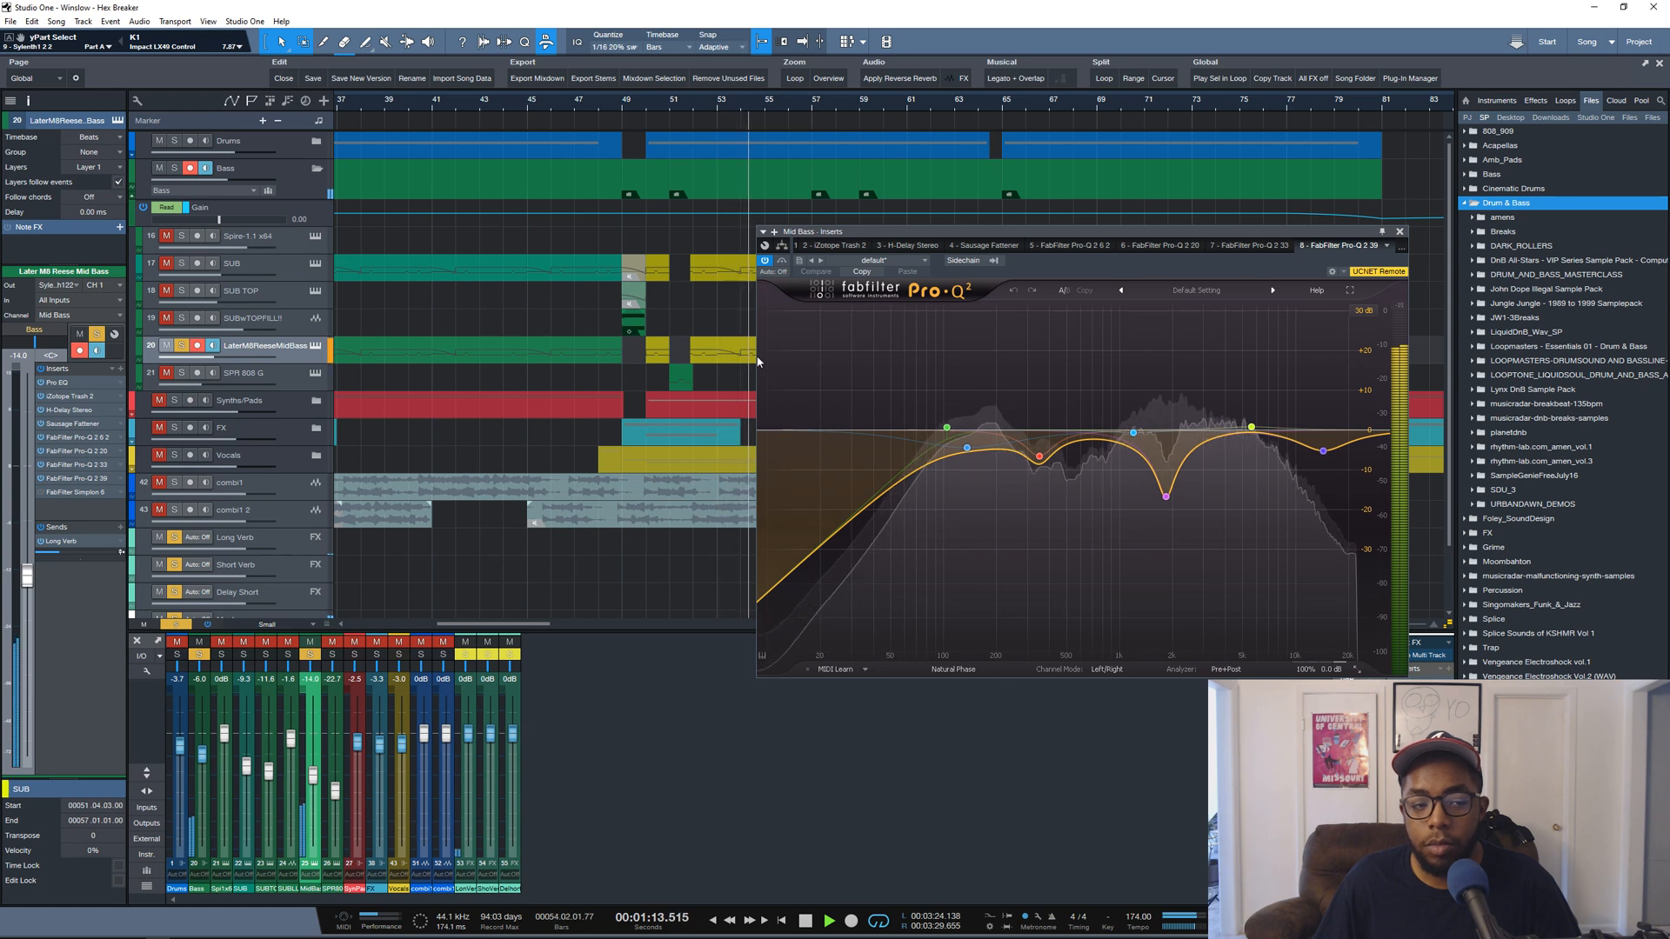
{"action": "key", "text": "space"}
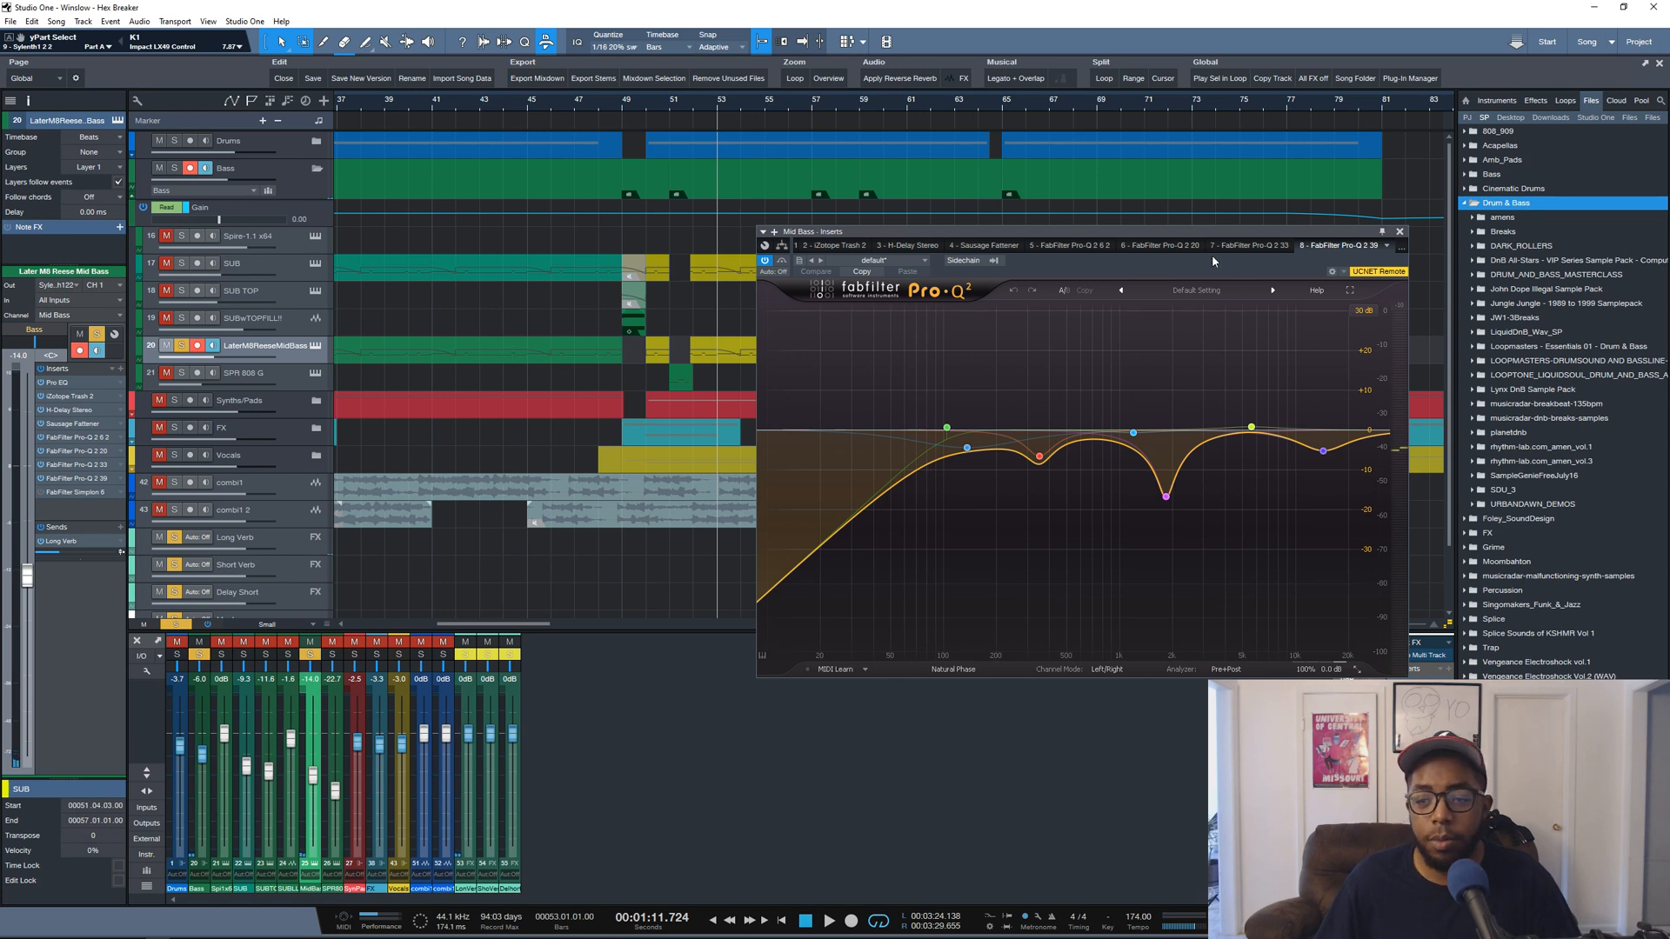
Open the mid bass's FabFilter Simplon insert, sweep its first filter's frequency during playback, and close the insert window
{"action": "left_click", "coordinate": [1389, 246]}
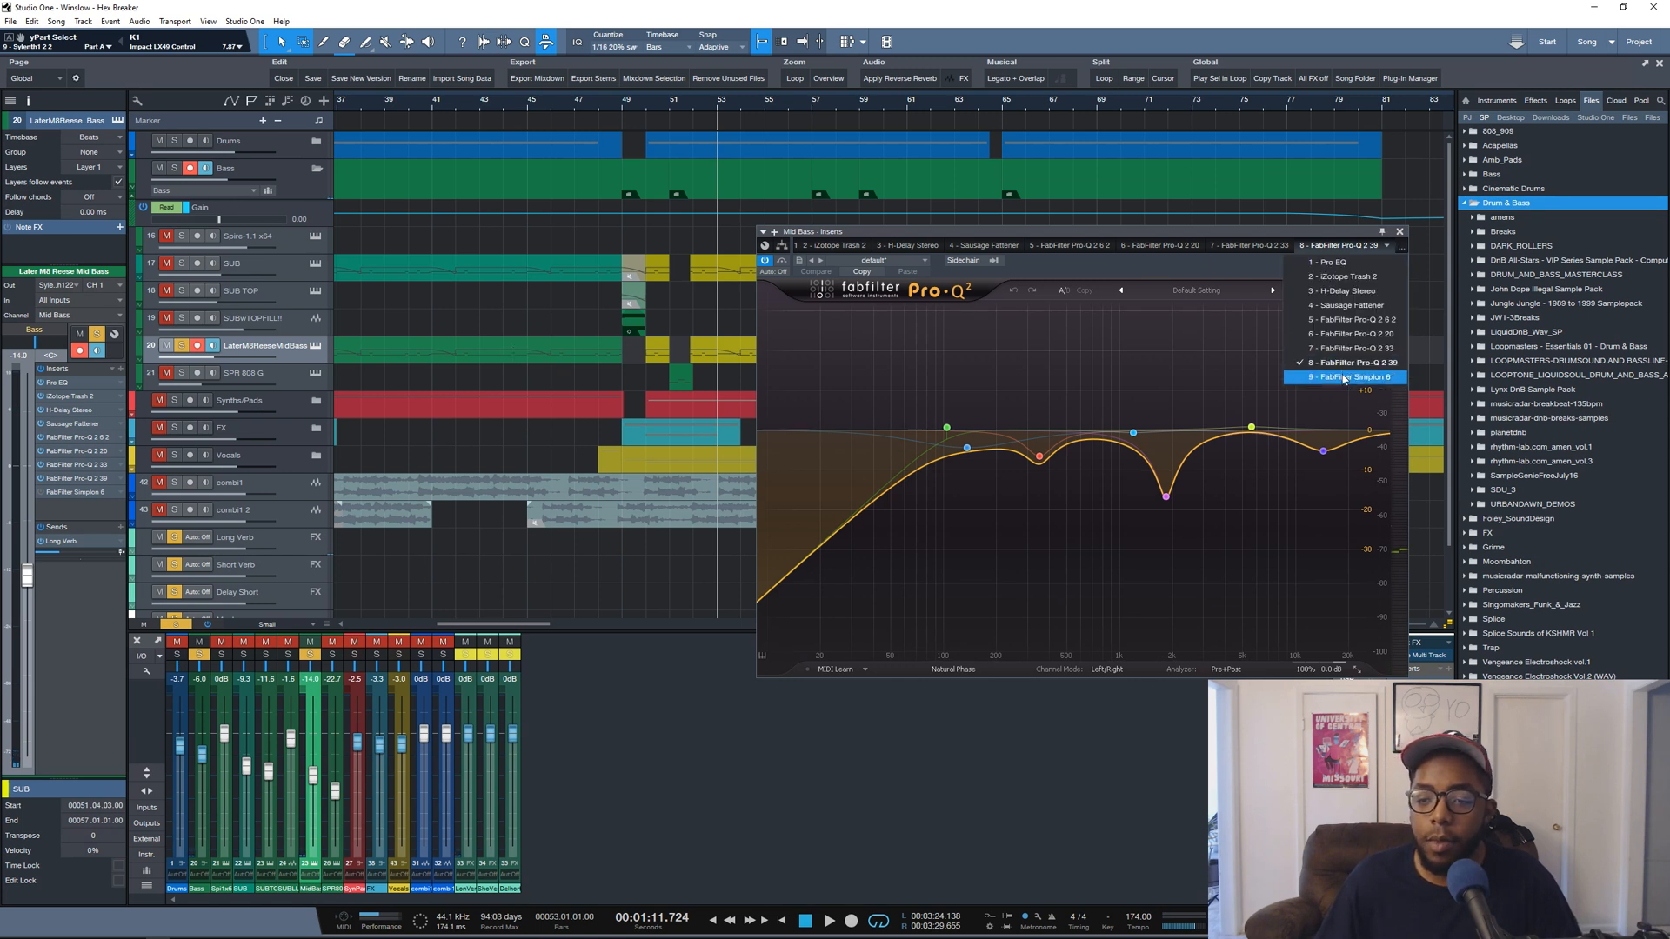
{"action": "left_click", "coordinate": [1344, 372]}
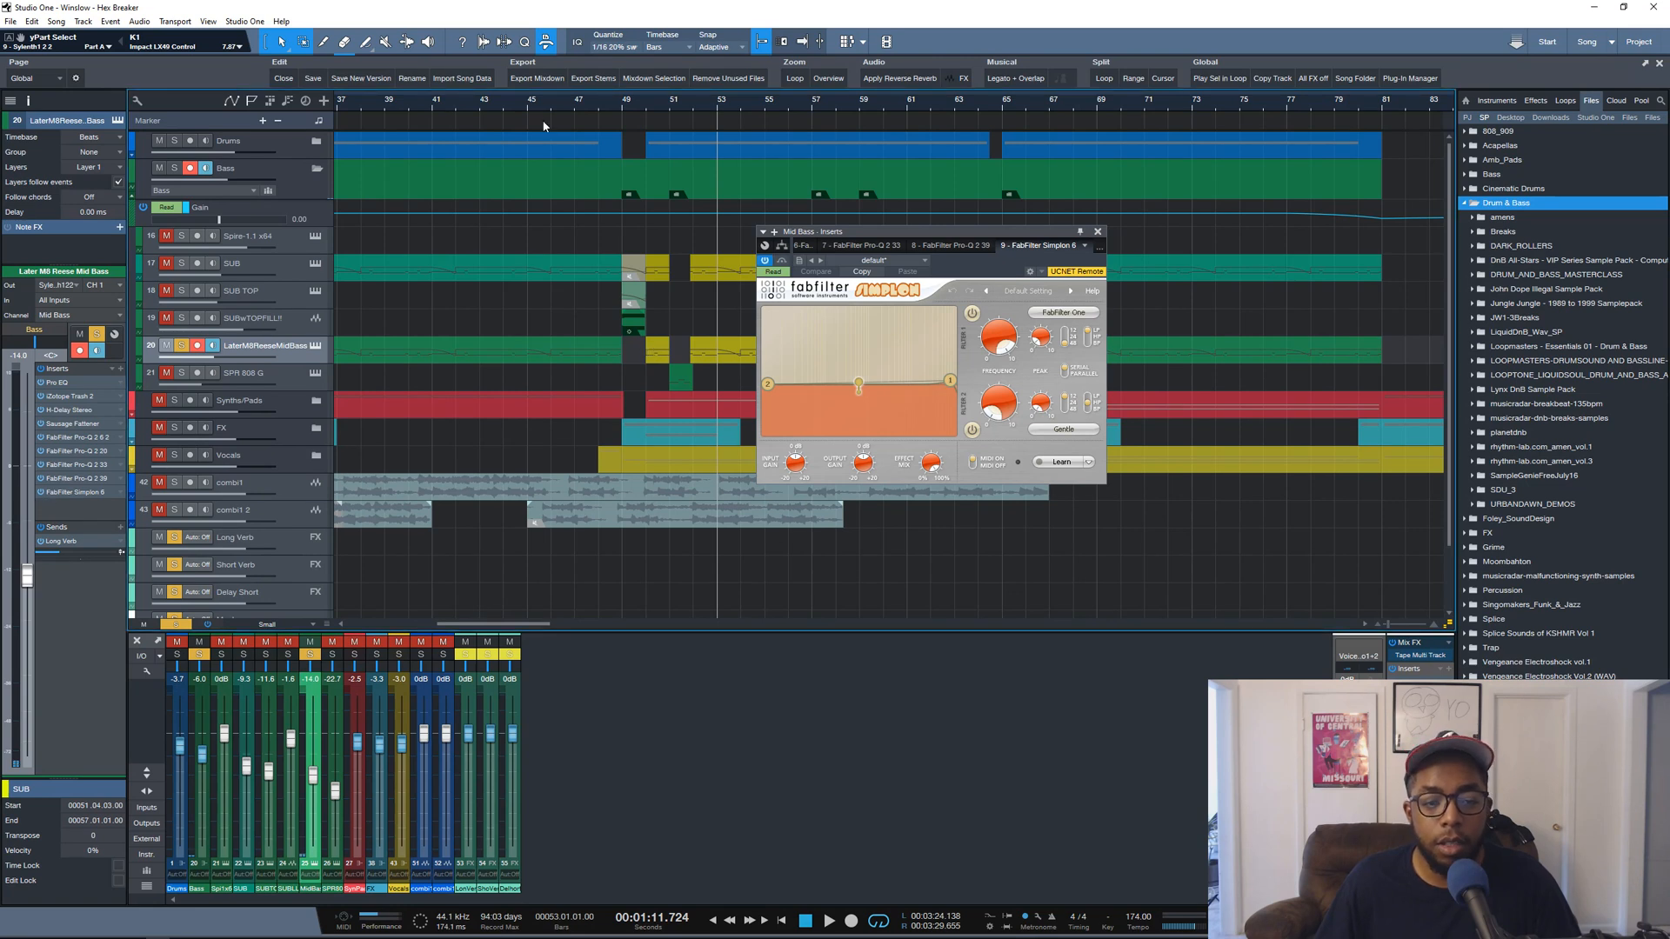
{"action": "key", "text": "space"}
{"action": "left_click_drag", "start_coordinate": [998, 337], "coordinate": [1040, 341]}
{"action": "key", "text": "space"}
{"action": "left_click", "coordinate": [1098, 232]}
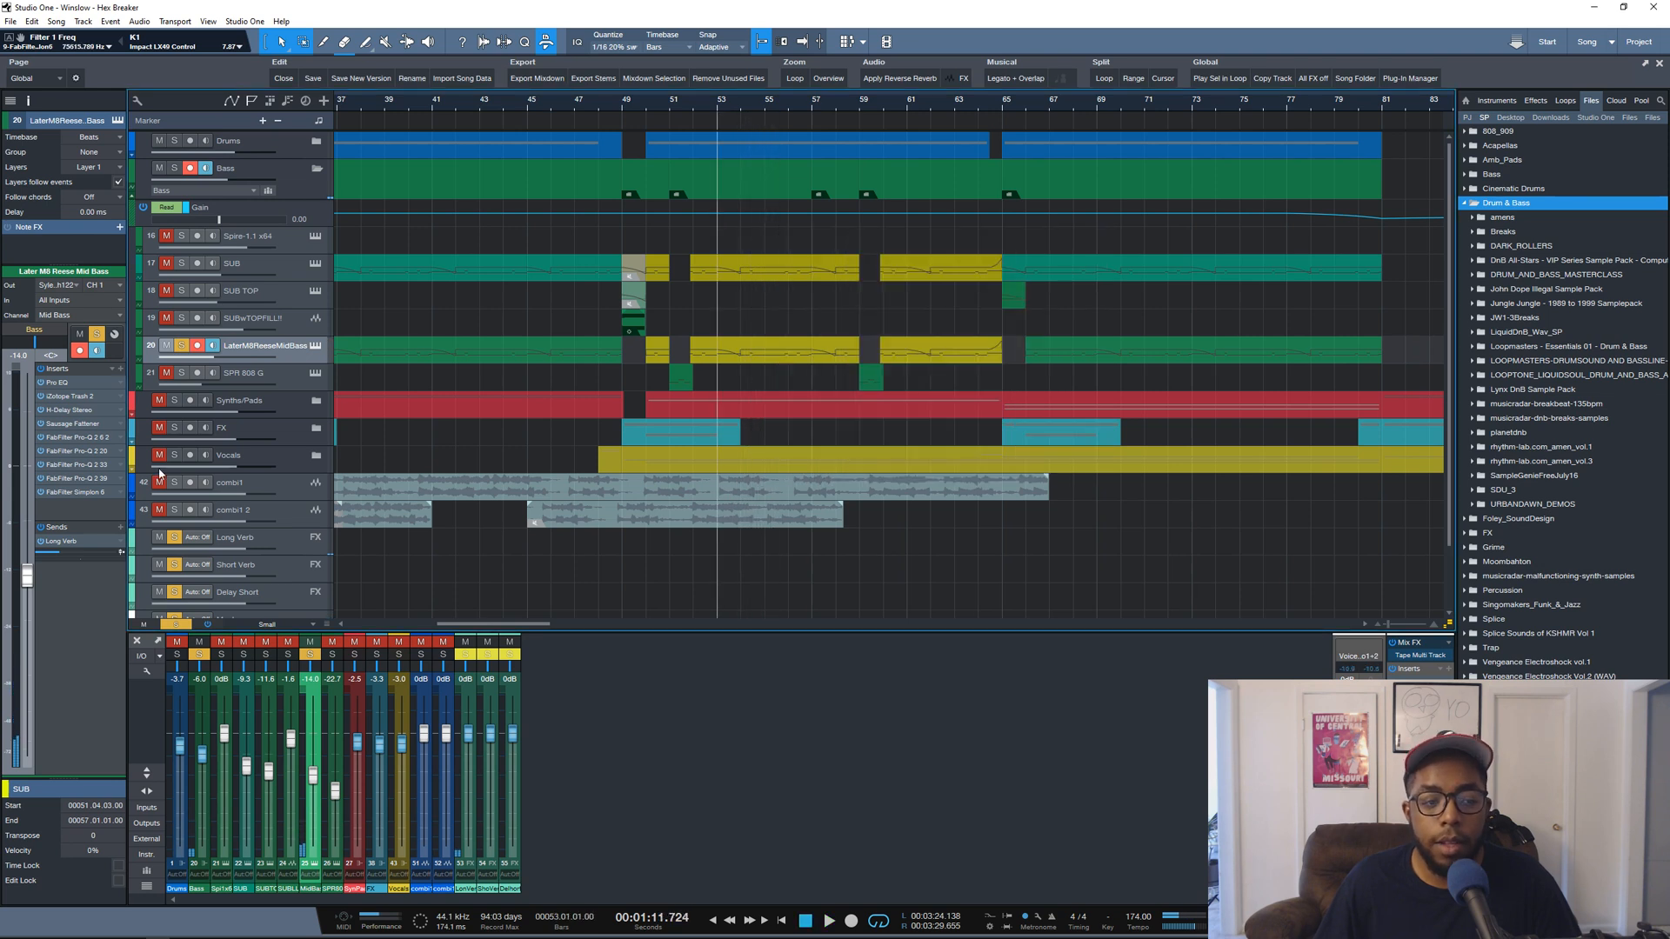
Solo the SUB track alongside the mid bass and audition both around bars 43 and 52
{"action": "left_click", "coordinate": [670, 111]}
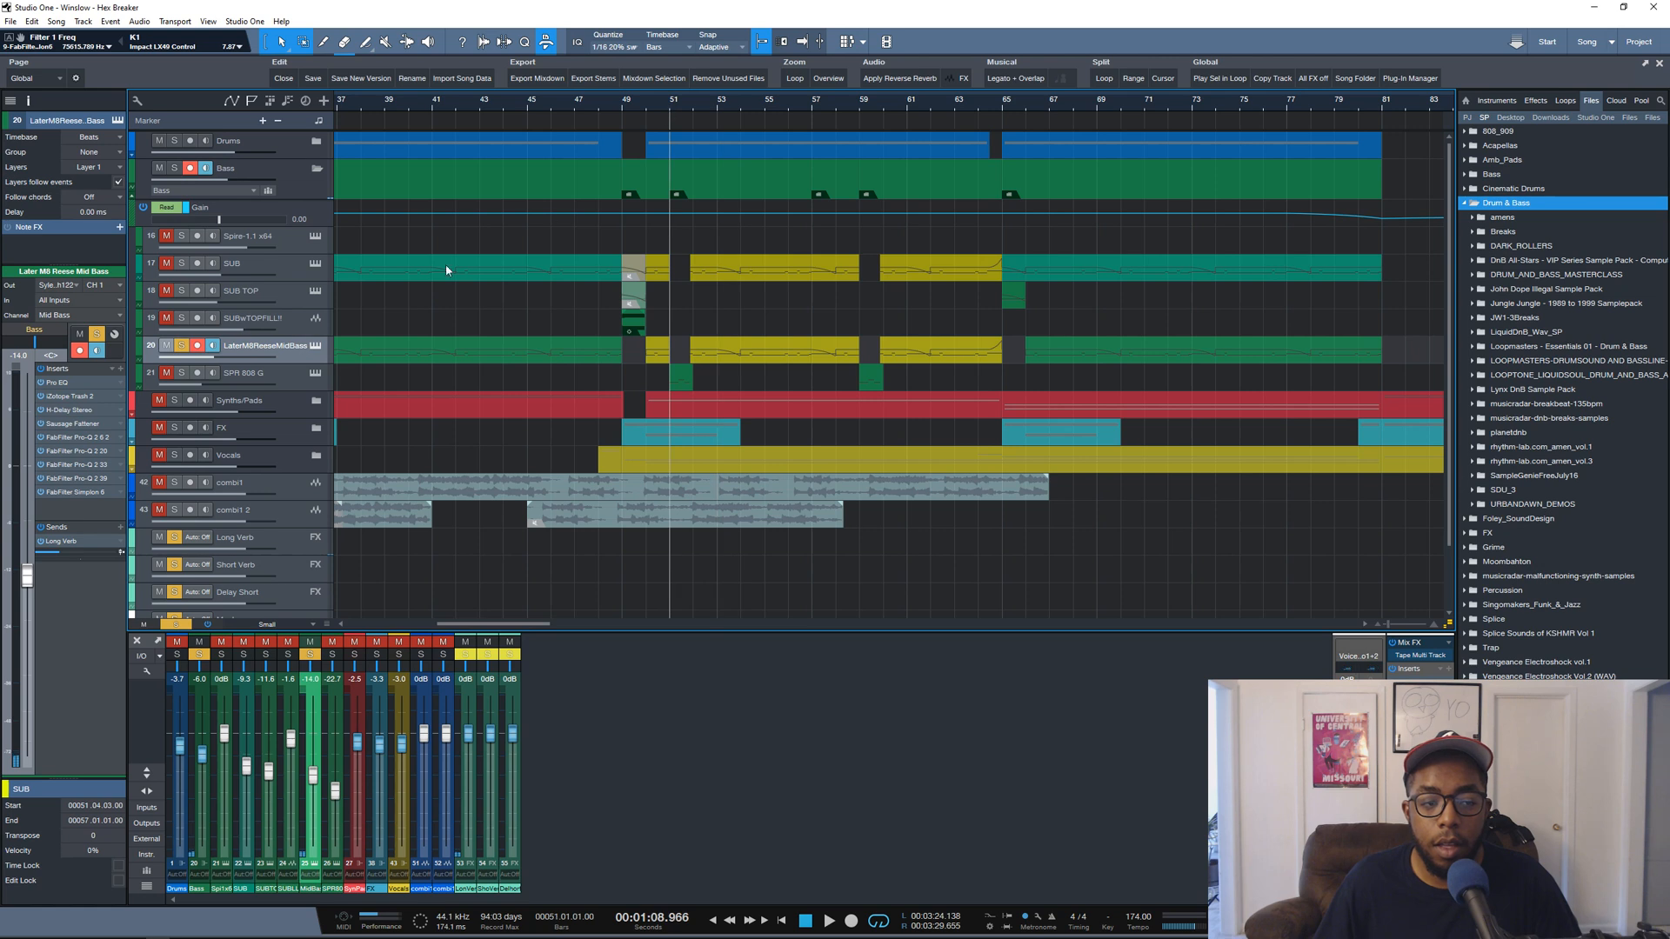
{"action": "left_click", "coordinate": [181, 263]}
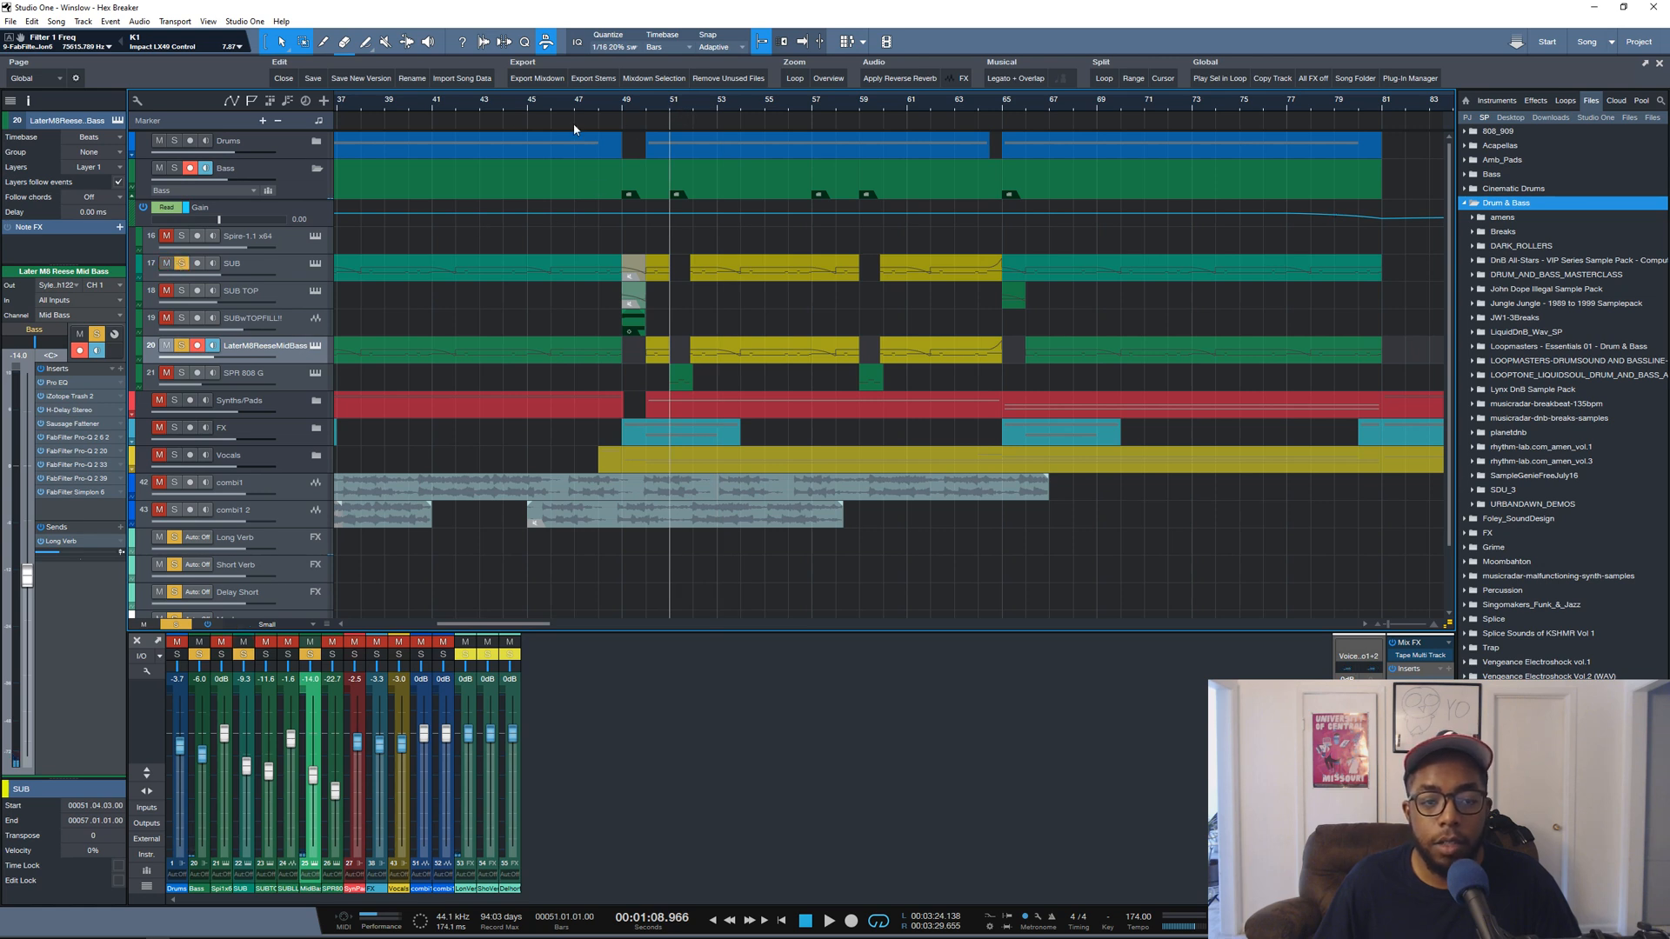
{"action": "left_click", "coordinate": [474, 103]}
{"action": "key", "text": "space"}
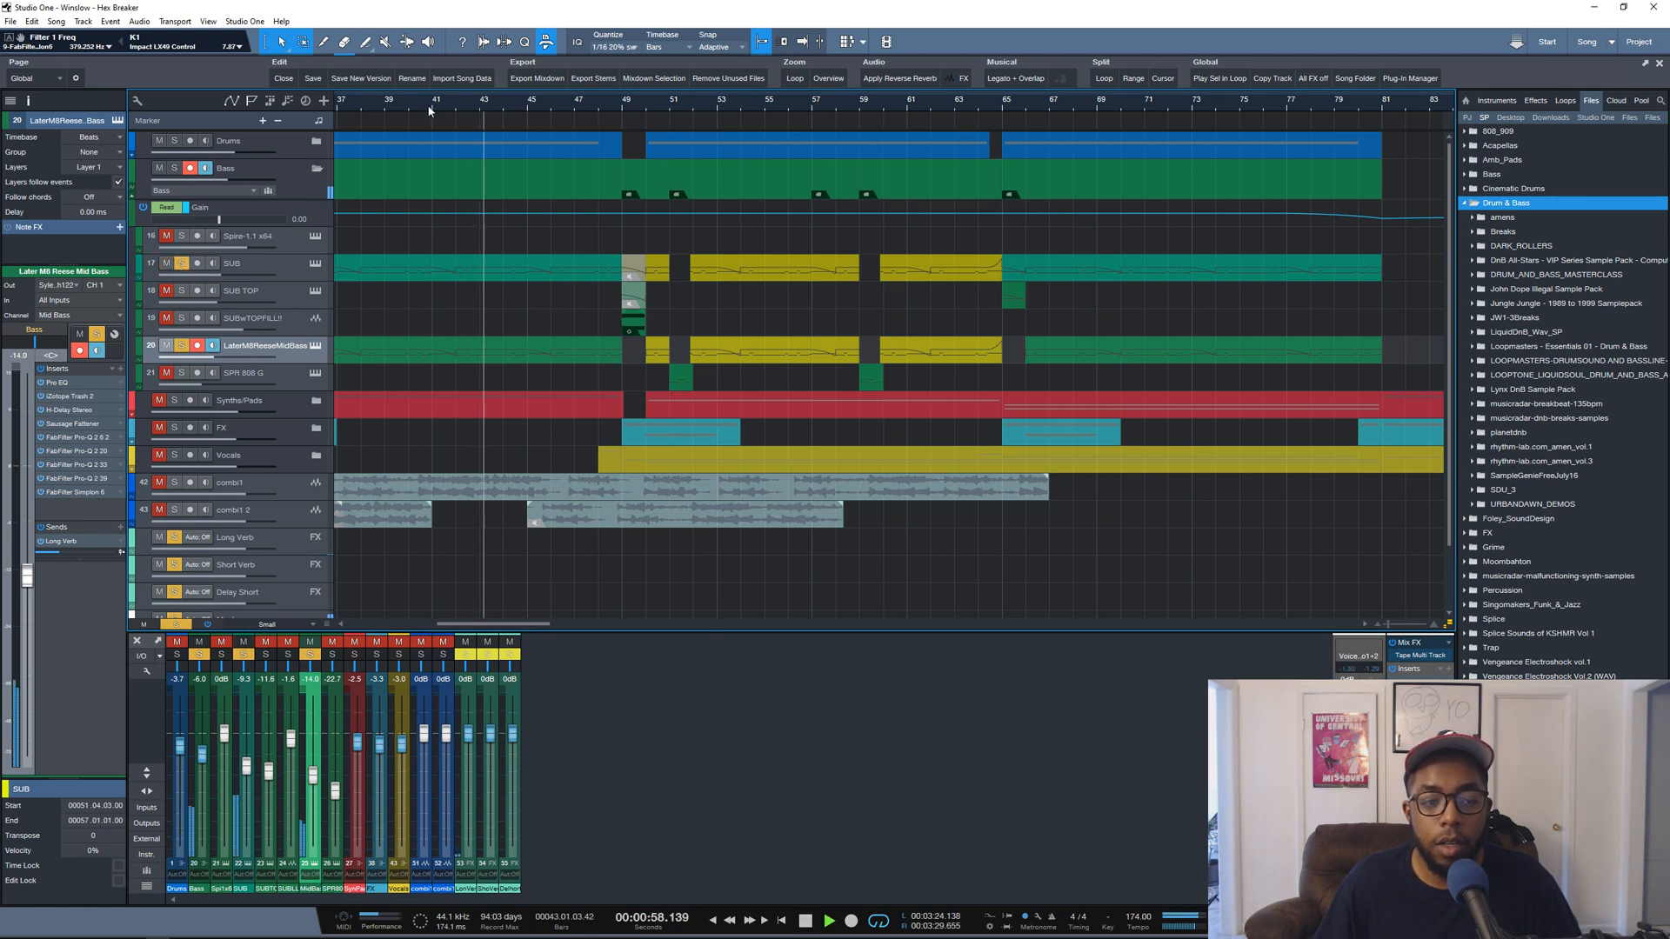
{"action": "key", "text": "space"}
{"action": "left_click", "coordinate": [694, 106]}
{"action": "key", "text": "space"}
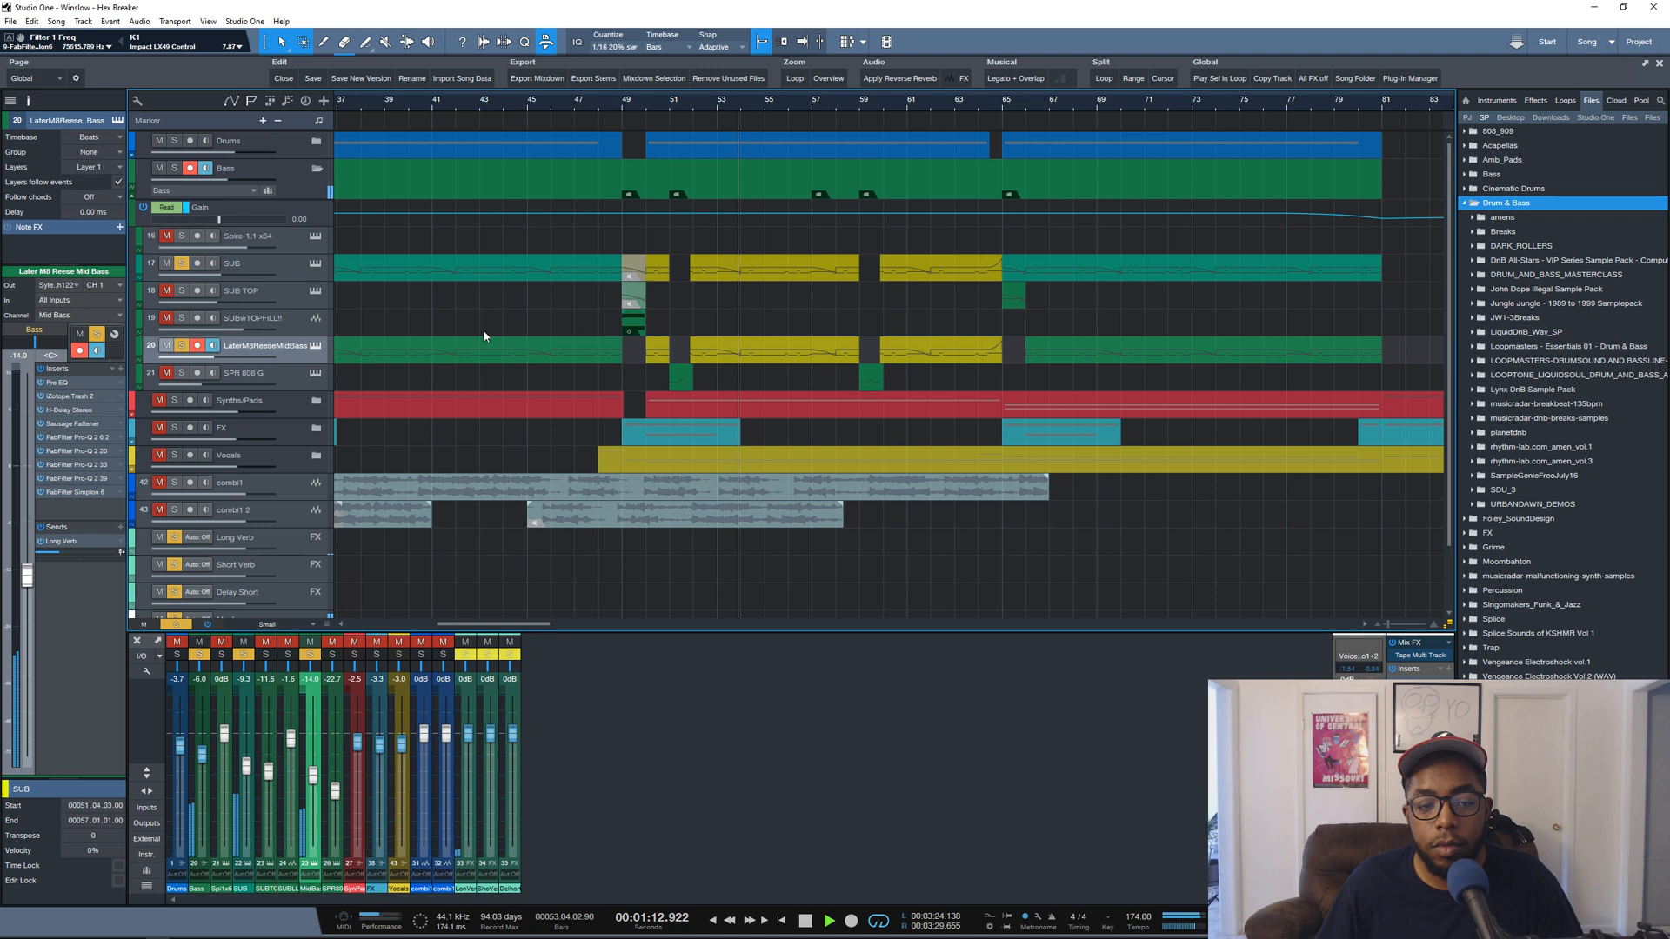
{"action": "key", "text": "space"}
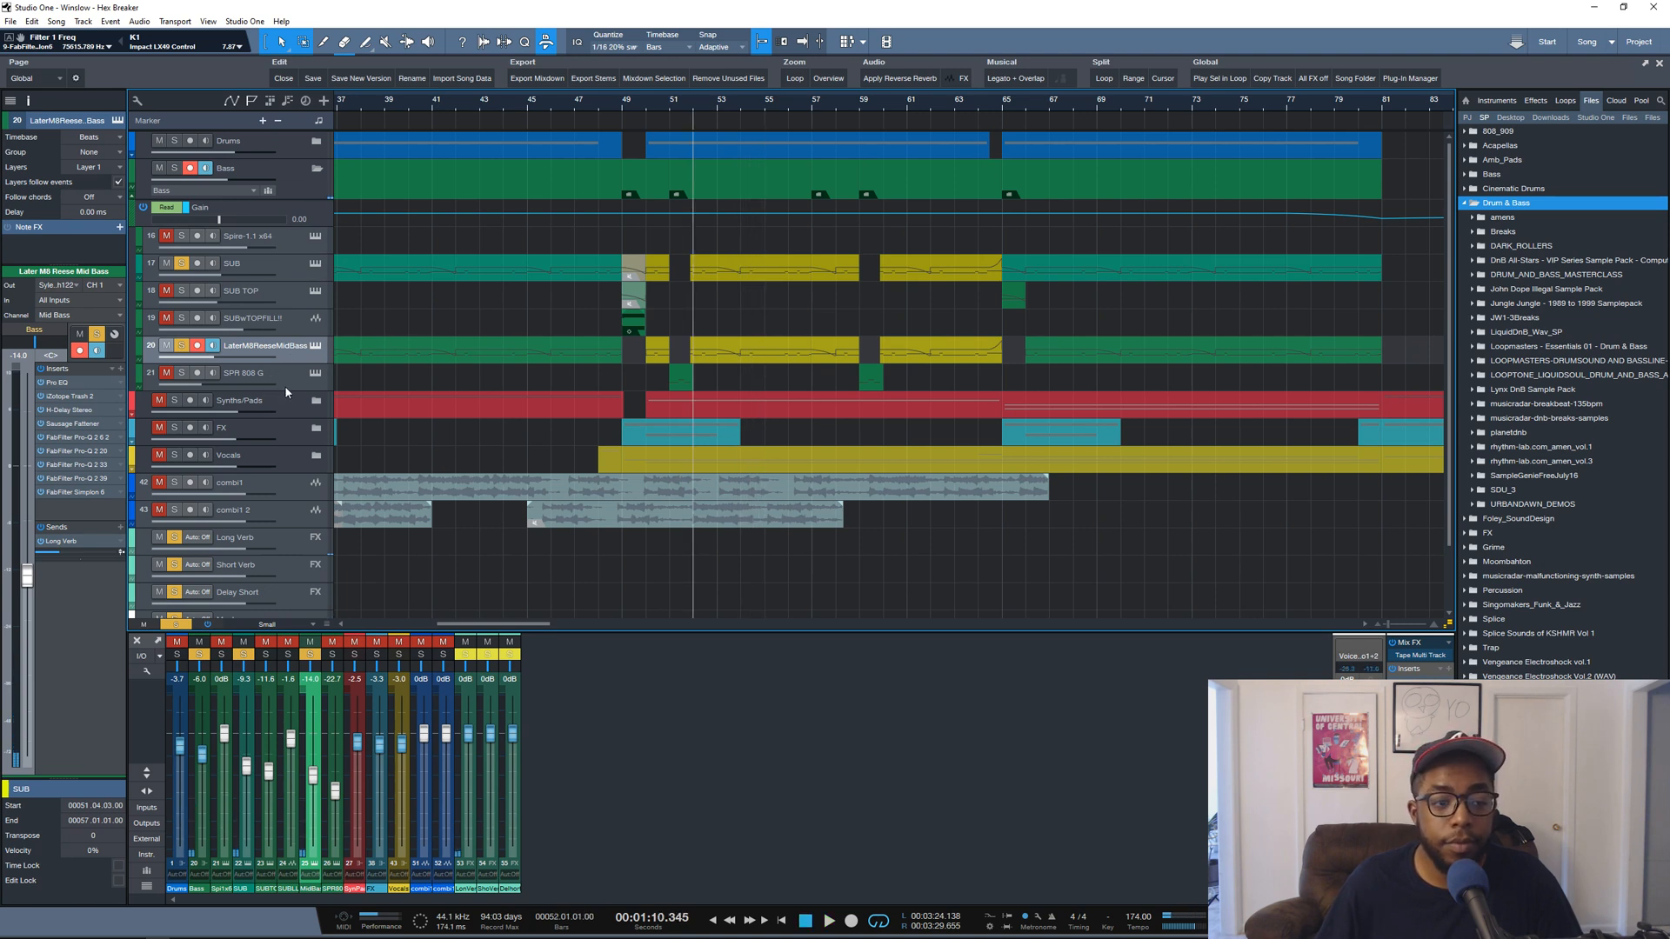
Enlarge and select the SPR 808 G track and set the playback position to bar 51
{"action": "left_click_drag", "start_coordinate": [290, 391], "coordinate": [290, 420]}
{"action": "left_click", "coordinate": [293, 385]}
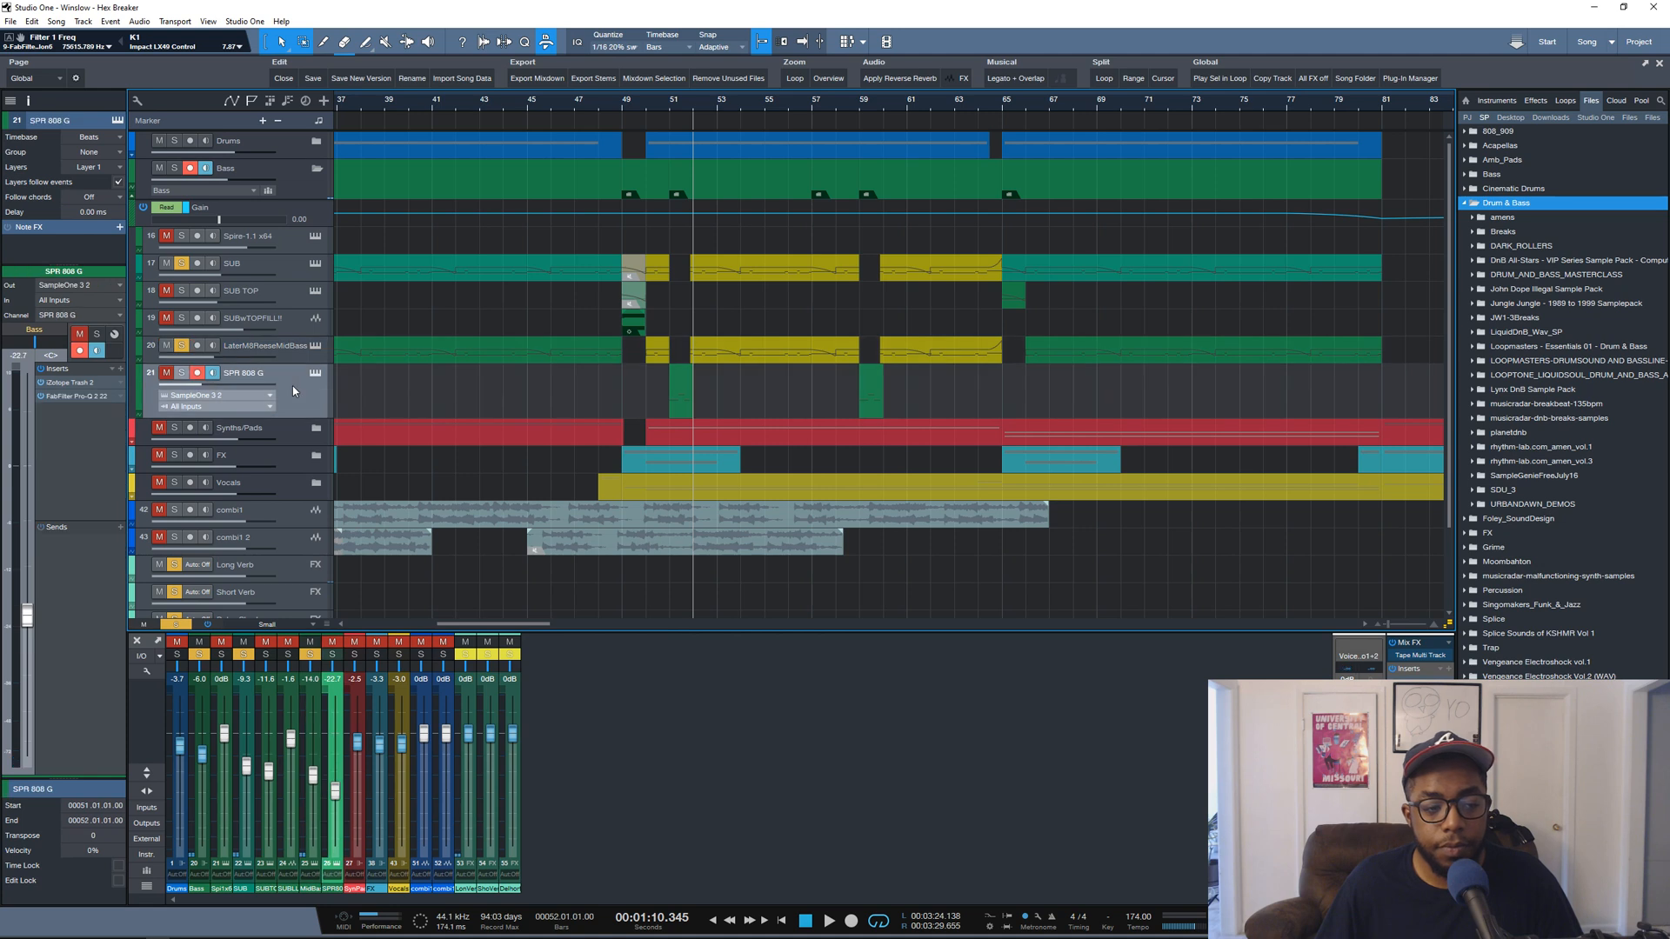
{"action": "left_click", "coordinate": [674, 102]}
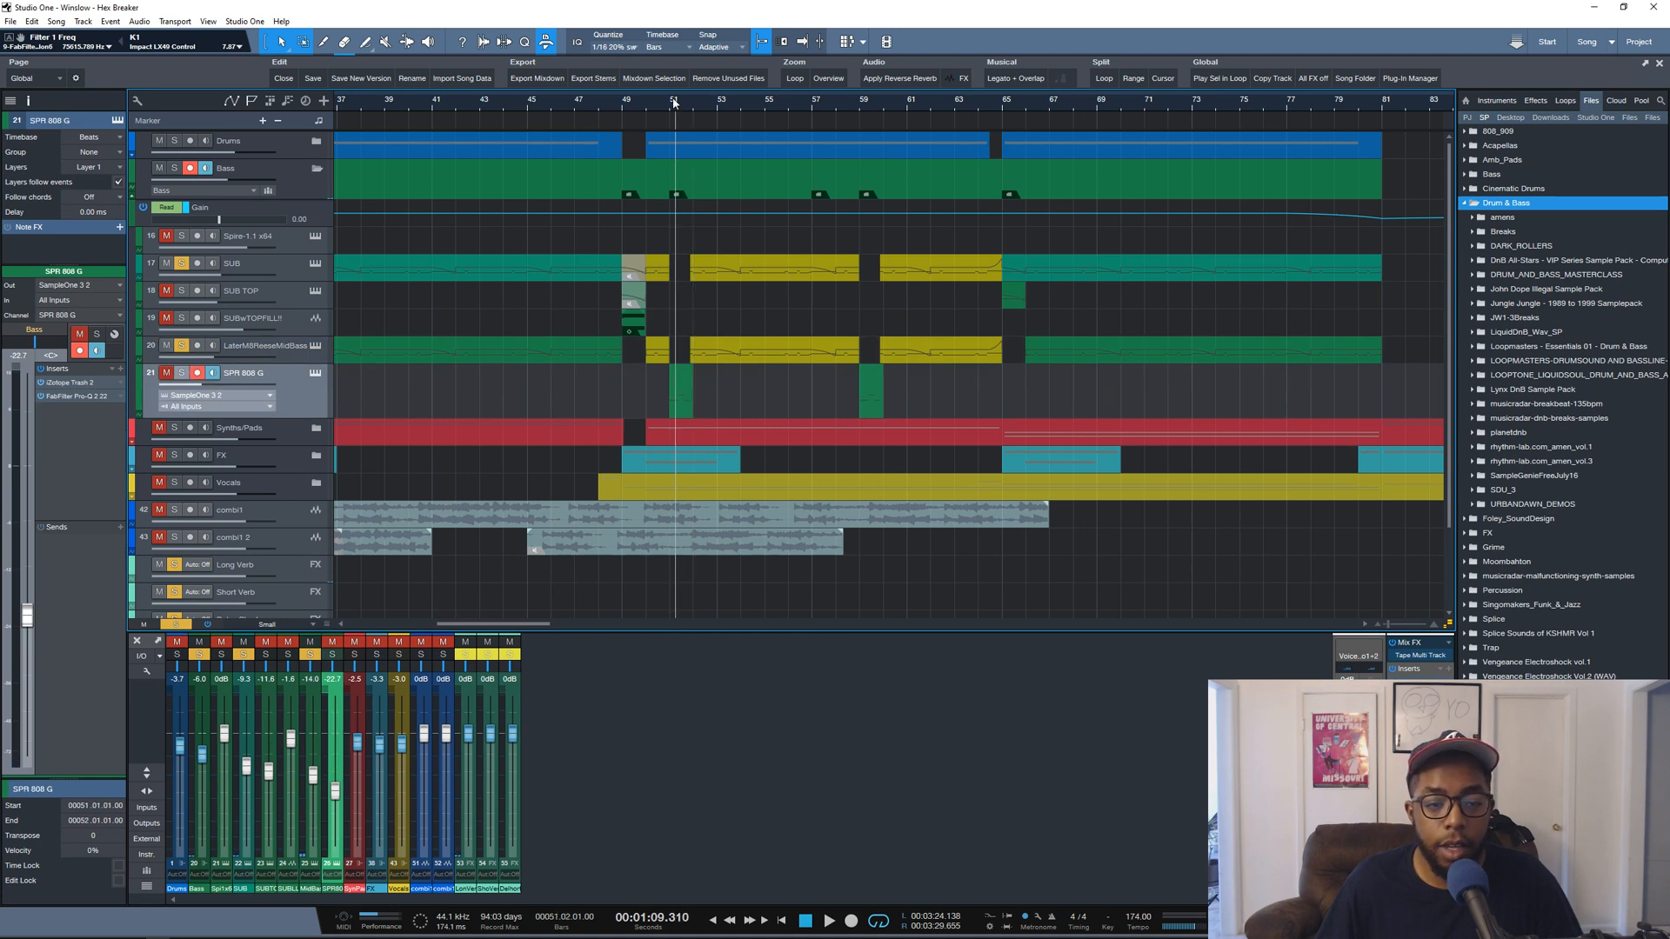
{"action": "scroll", "coordinate": [675, 103], "scroll_direction": "up", "scroll_amount": 5}
{"action": "left_click", "coordinate": [649, 104]}
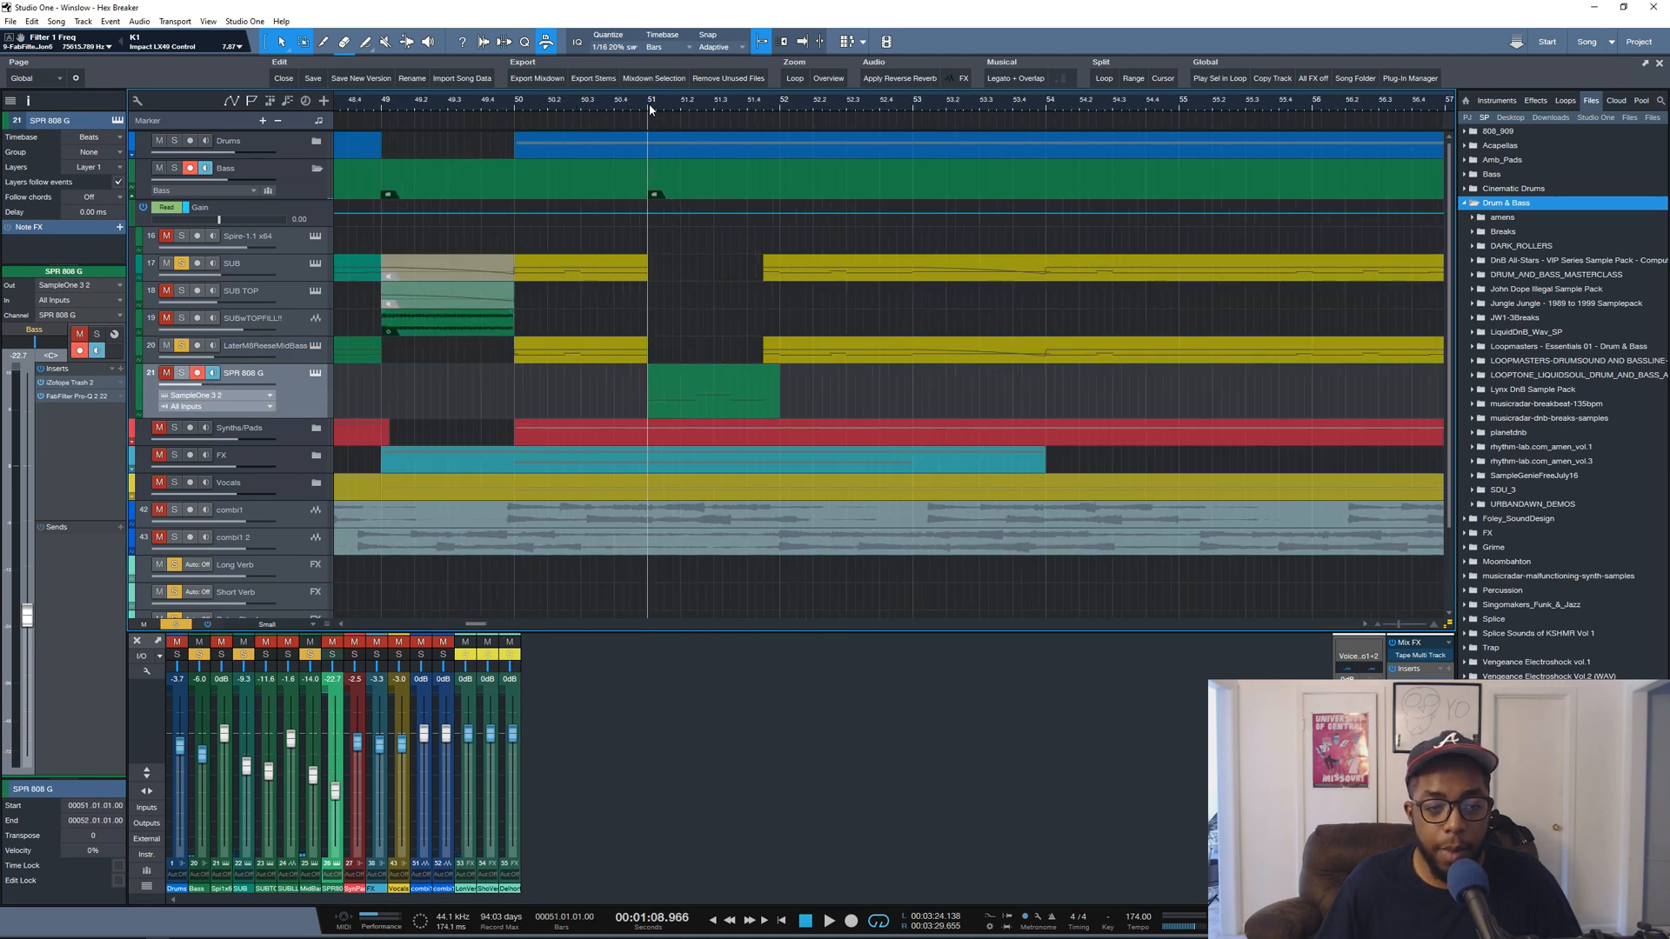
{"action": "left_click", "coordinate": [314, 238]}
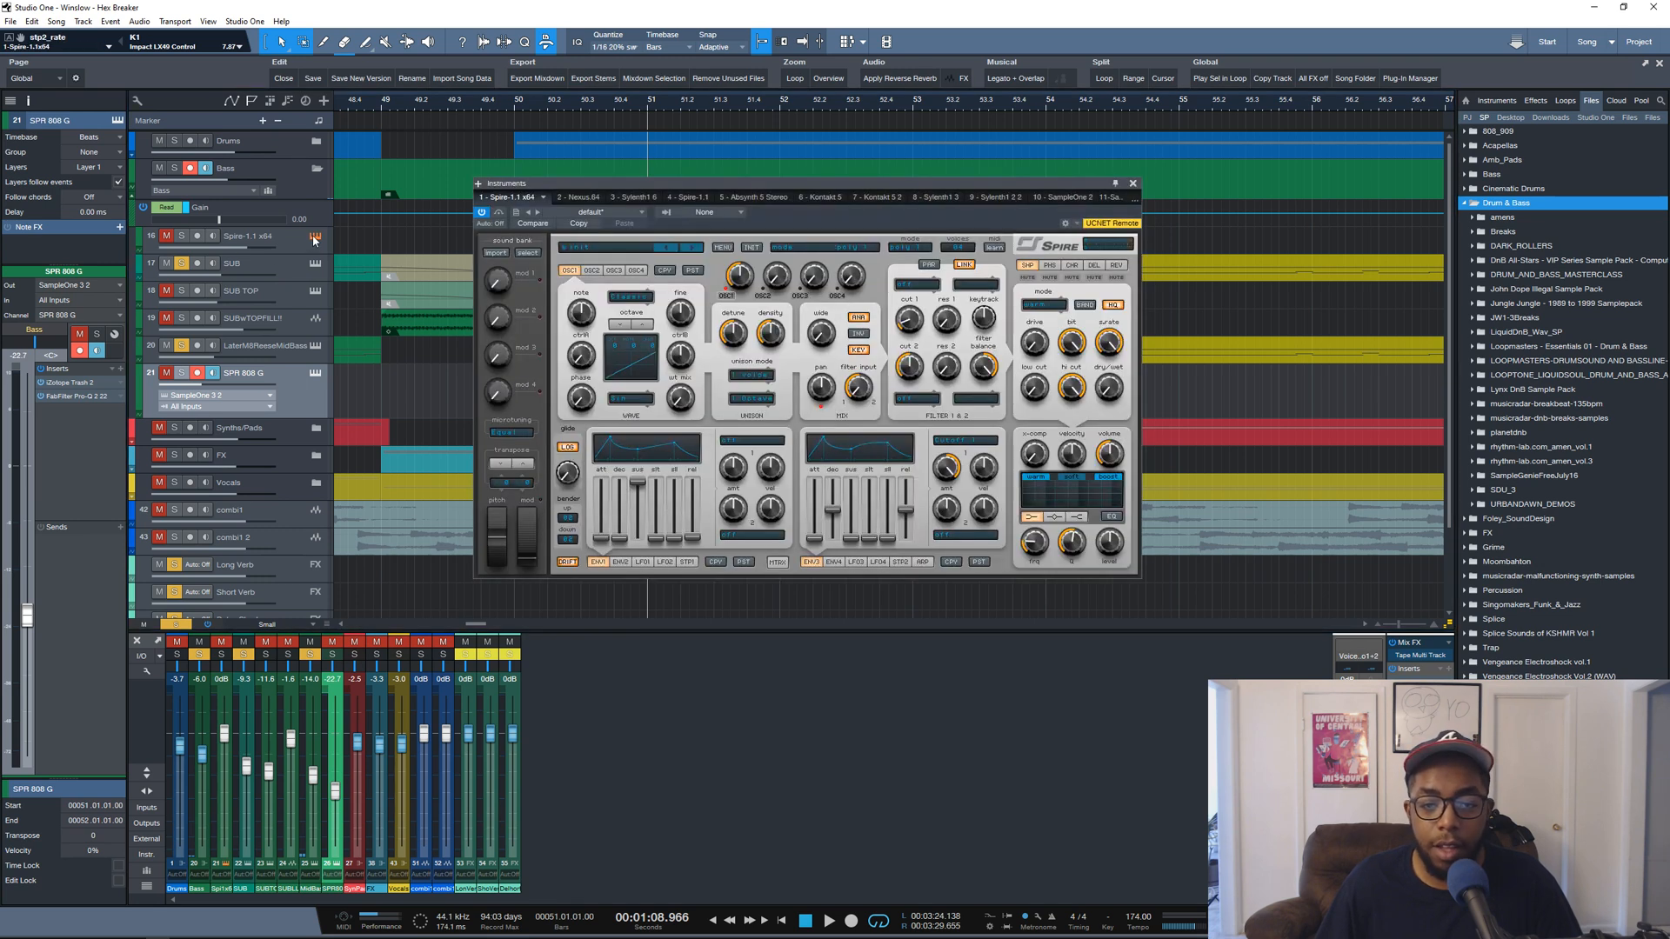
{"action": "left_click", "coordinate": [314, 237]}
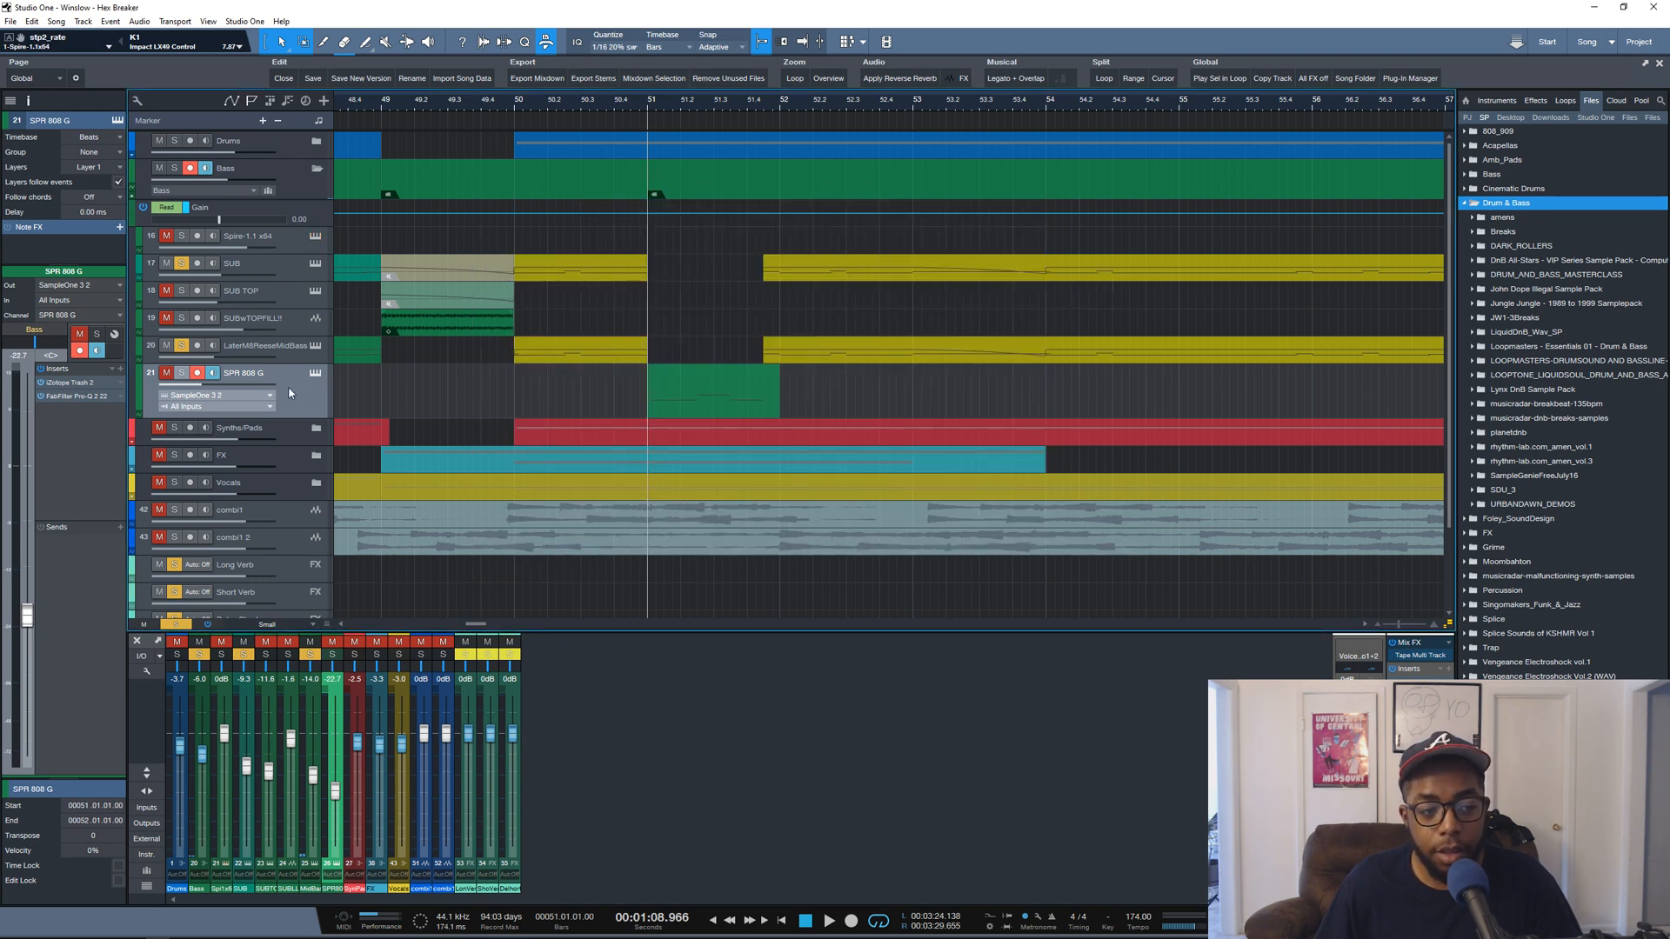
Solo only the SPR 808 G track and play its part at bar 51
{"action": "left_click", "coordinate": [166, 377]}
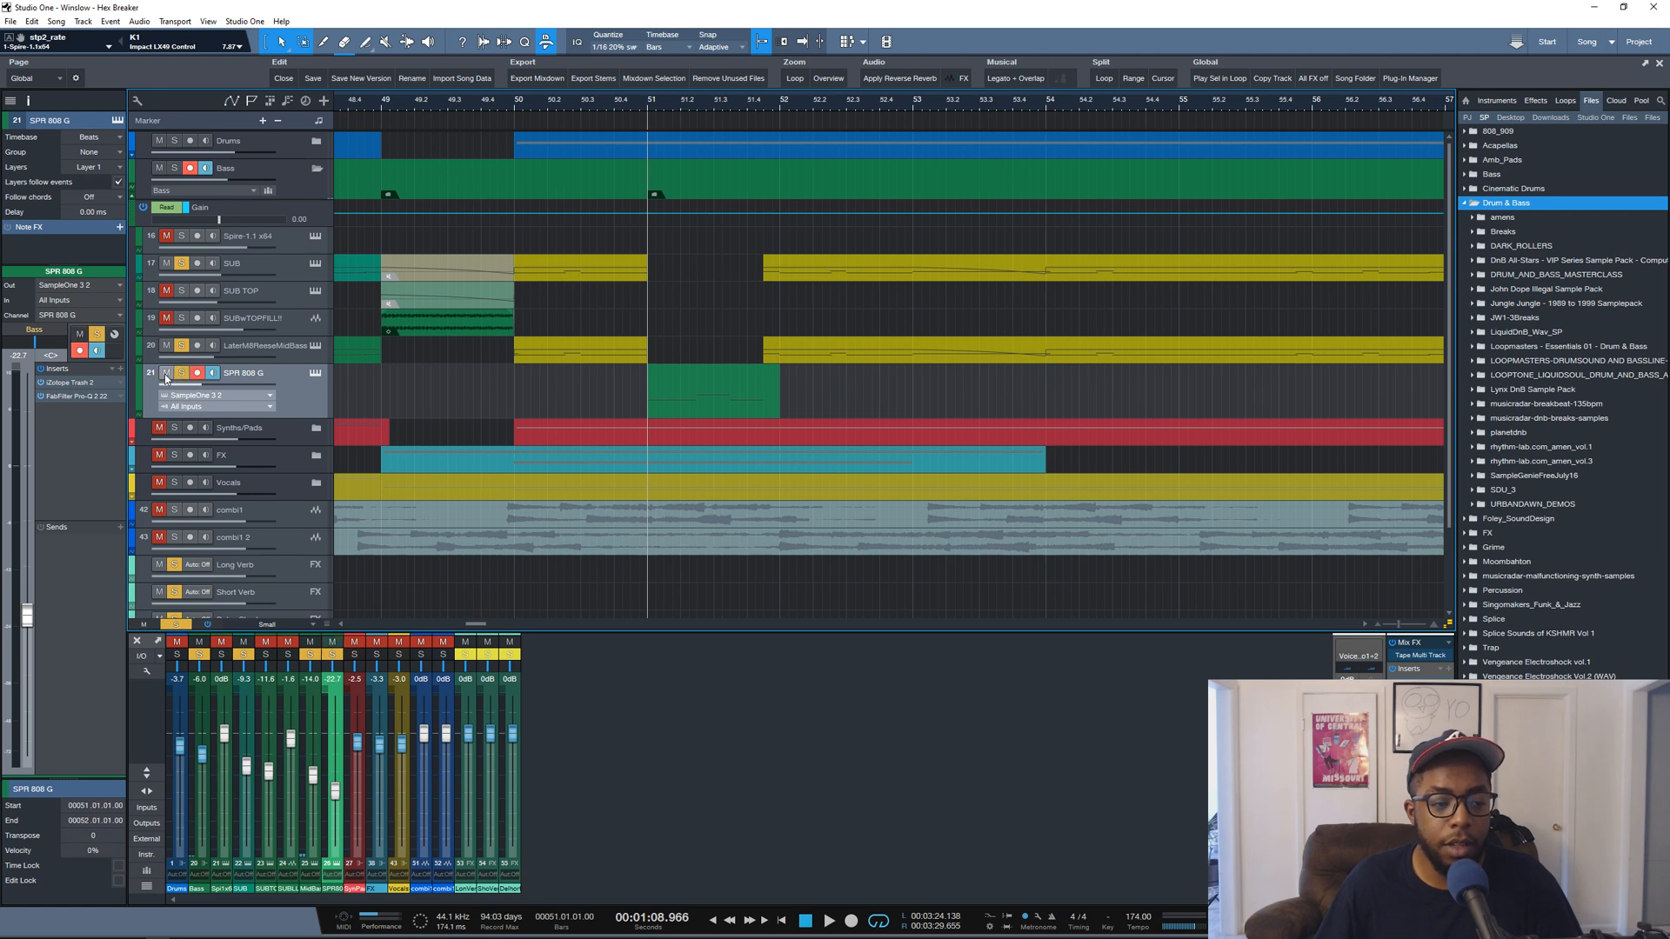
{"action": "left_click", "coordinate": [187, 375], "text": "alt"}
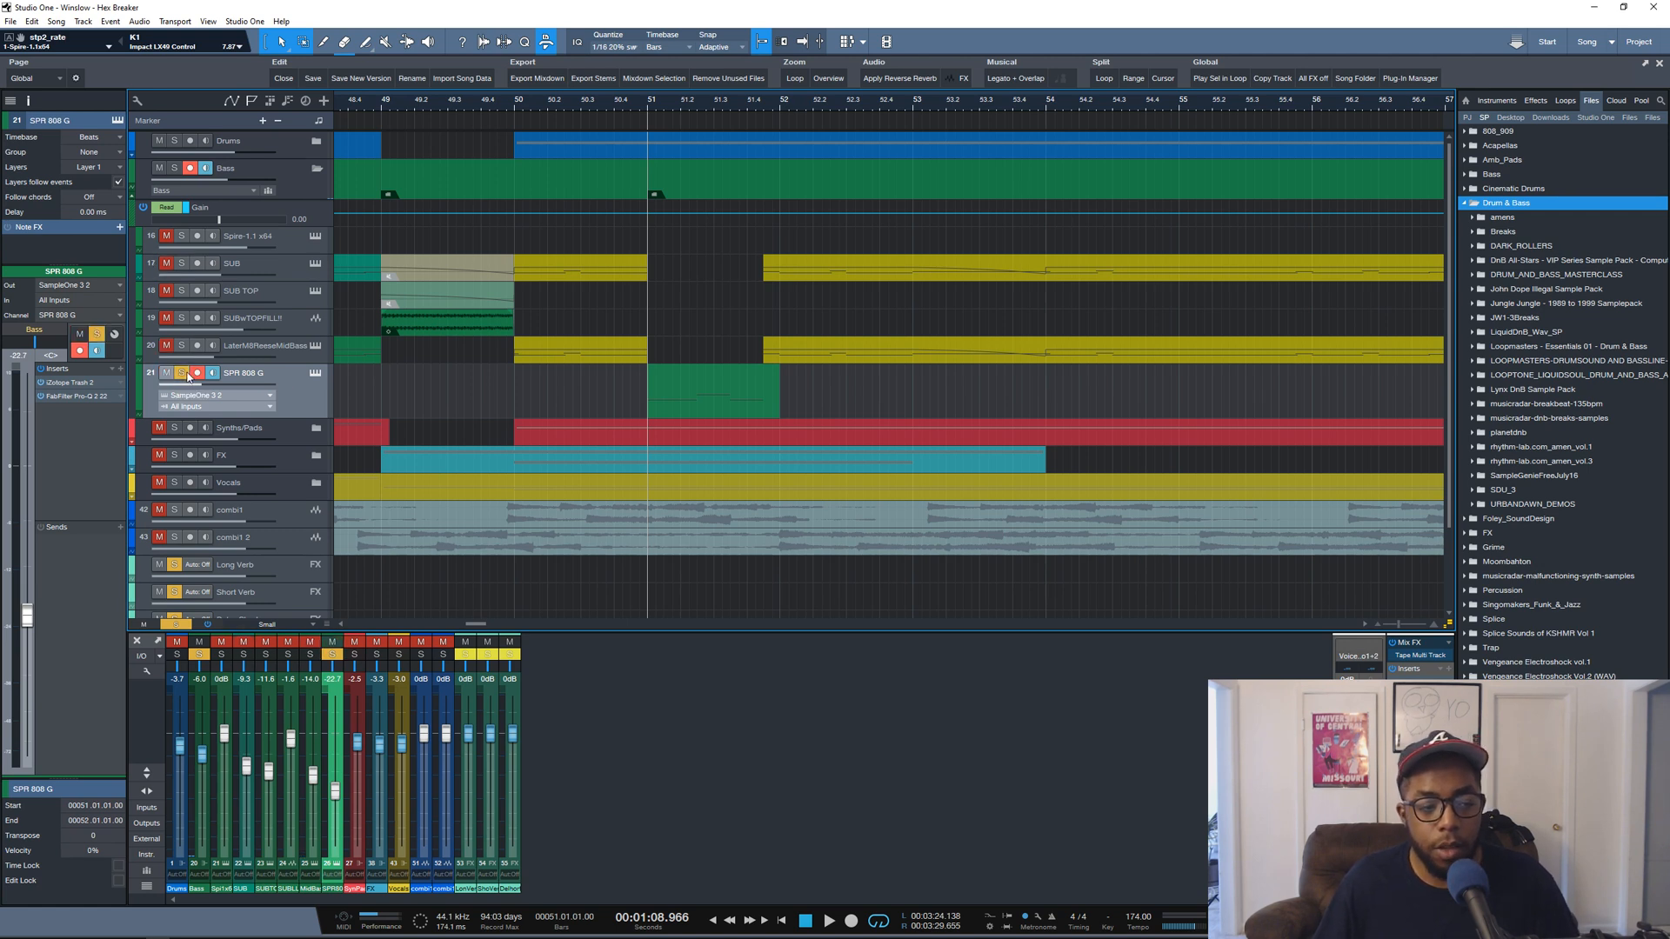
{"action": "key", "text": "space"}
{"action": "key", "text": "space"}
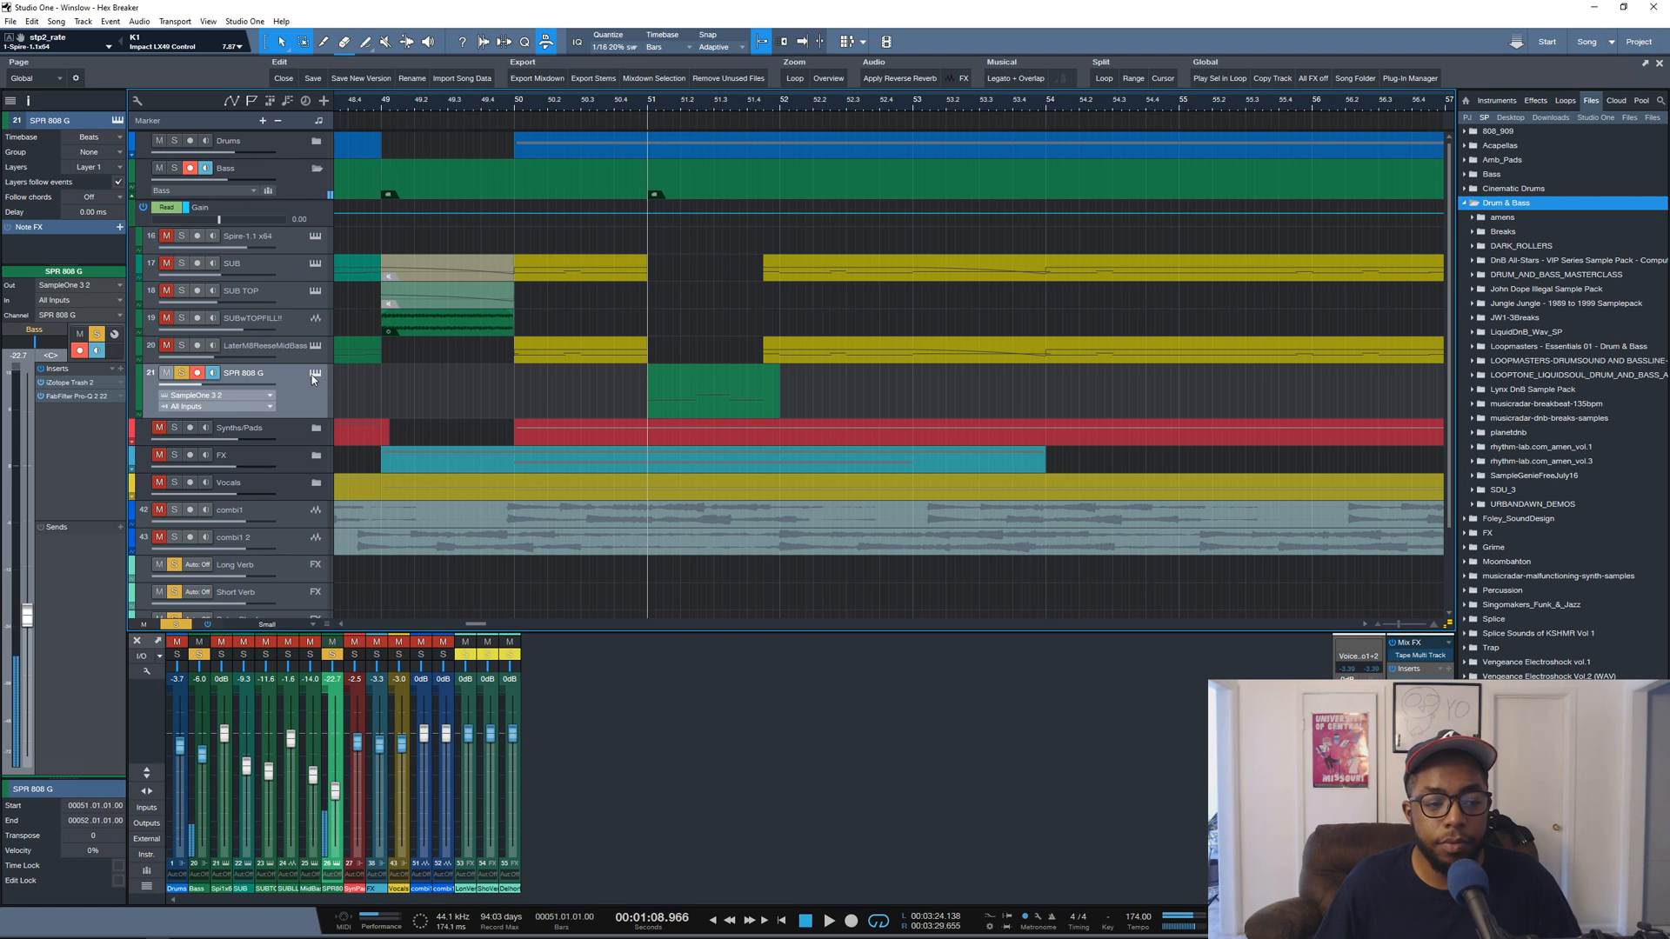
Replay the 808 part while toggling its inserts, and examine its sample in the SampleOne XT instrument
{"action": "key", "text": "space"}
{"action": "key", "text": "space"}
{"action": "left_click", "coordinate": [41, 370]}
{"action": "key", "text": "space"}
{"action": "key", "text": "space"}
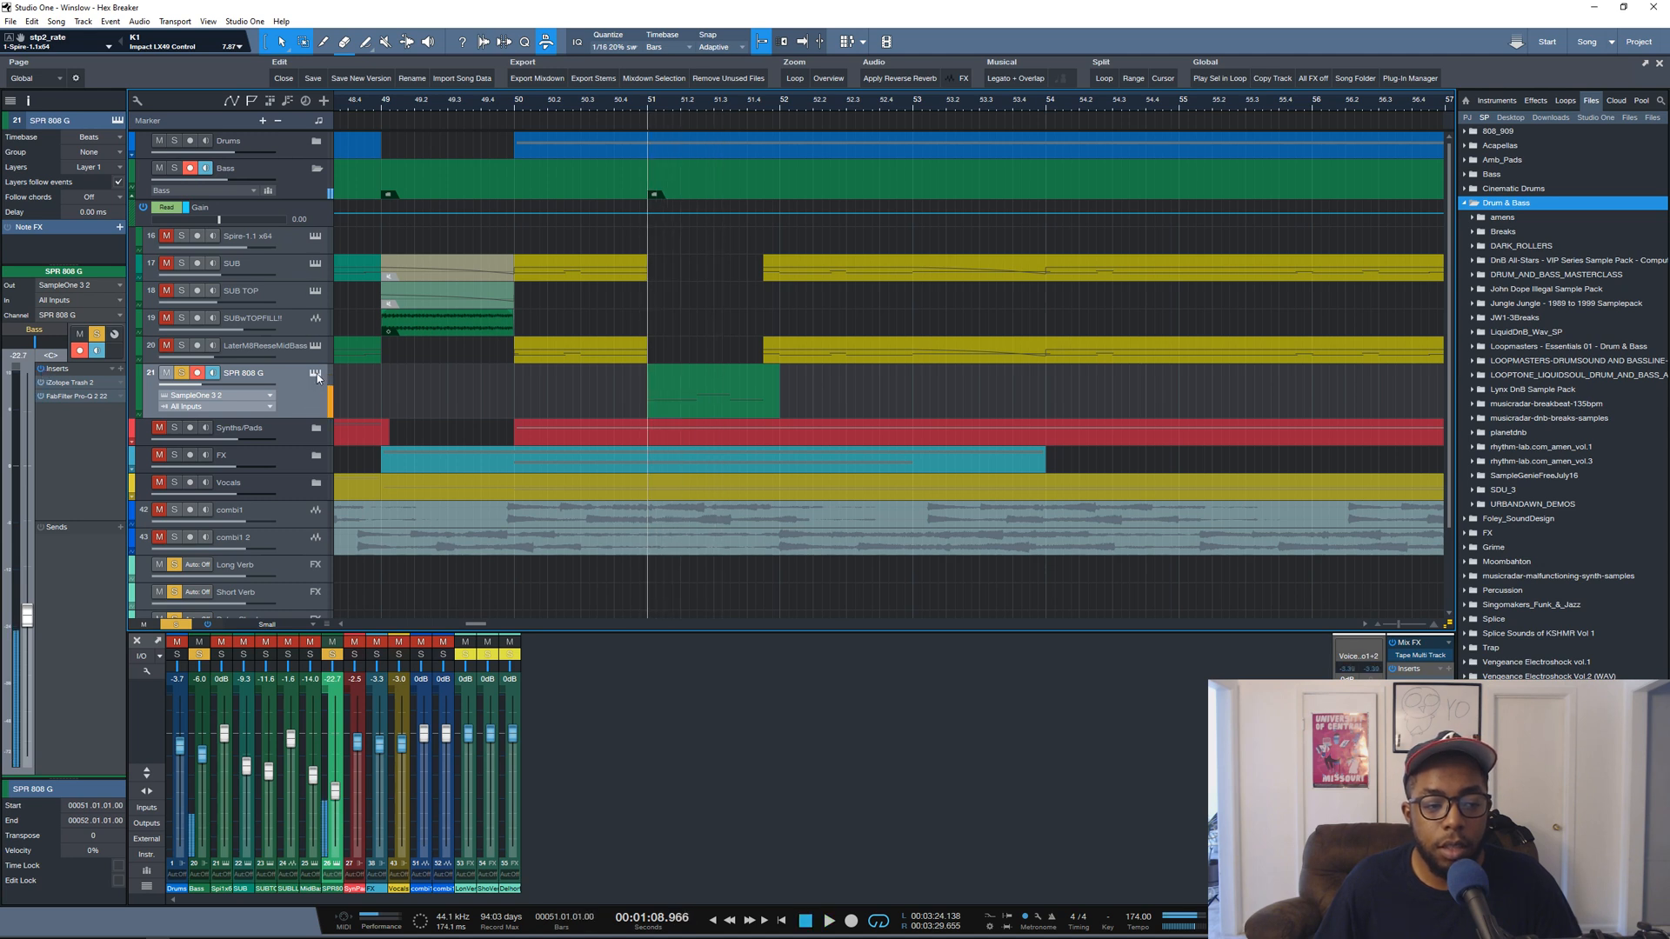
{"action": "left_click", "coordinate": [316, 374]}
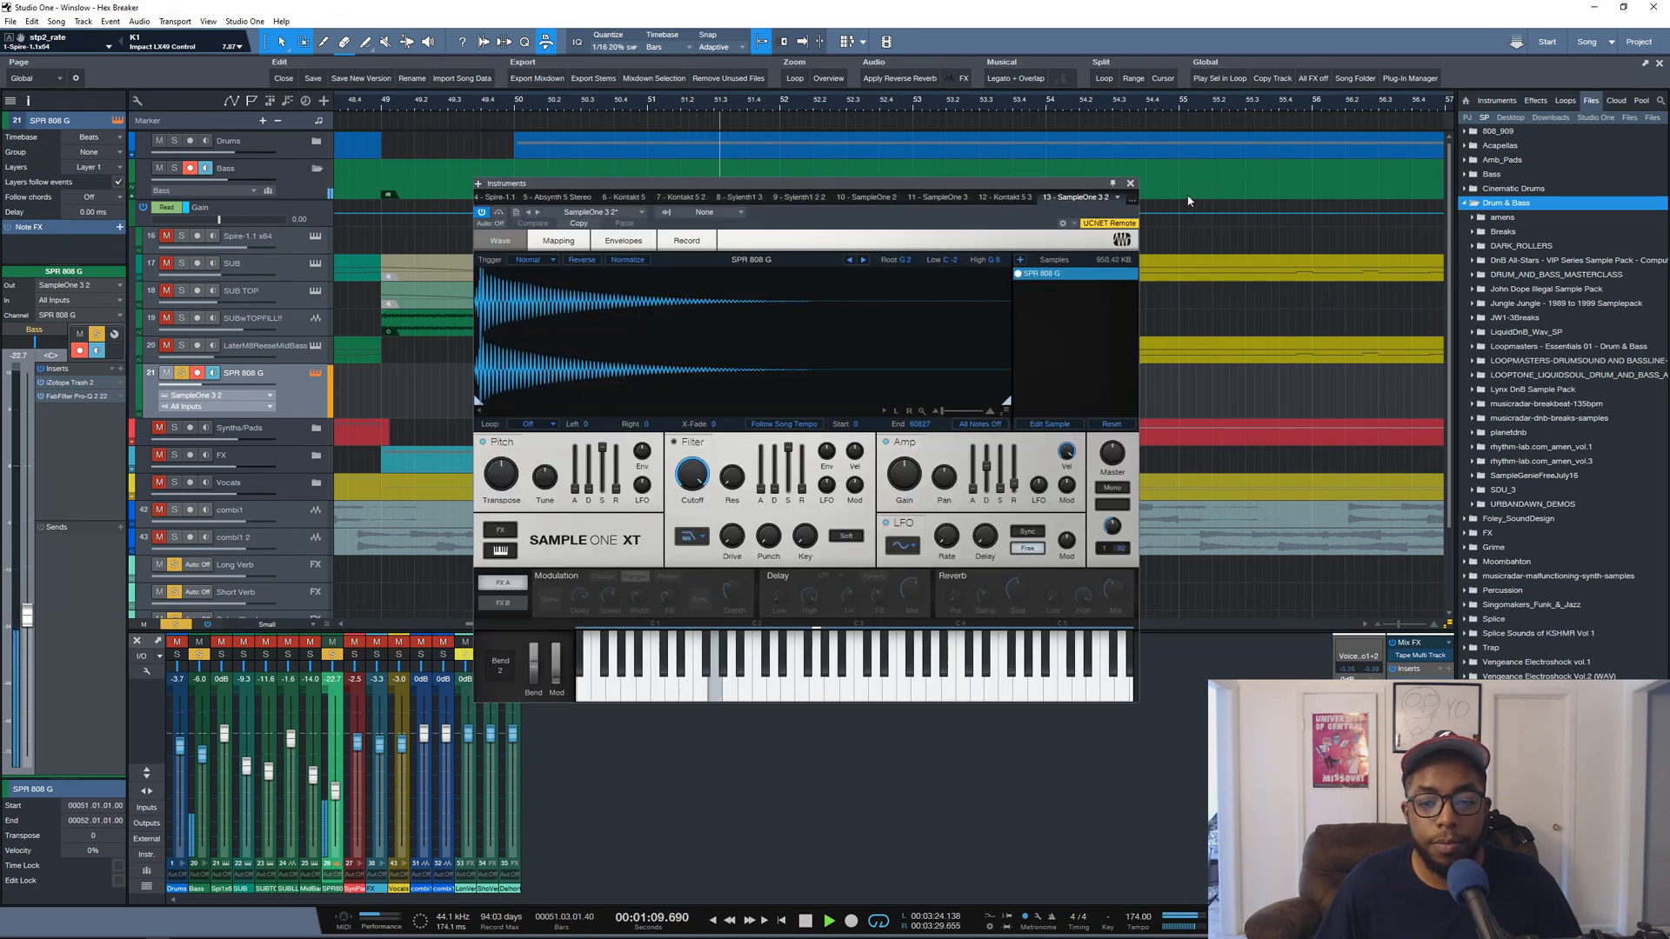
{"action": "left_click", "coordinate": [1130, 187]}
Solo the SUB track and play it briefly from just before bar 48
{"action": "scroll", "coordinate": [834, 102], "scroll_direction": "down", "scroll_amount": 8}
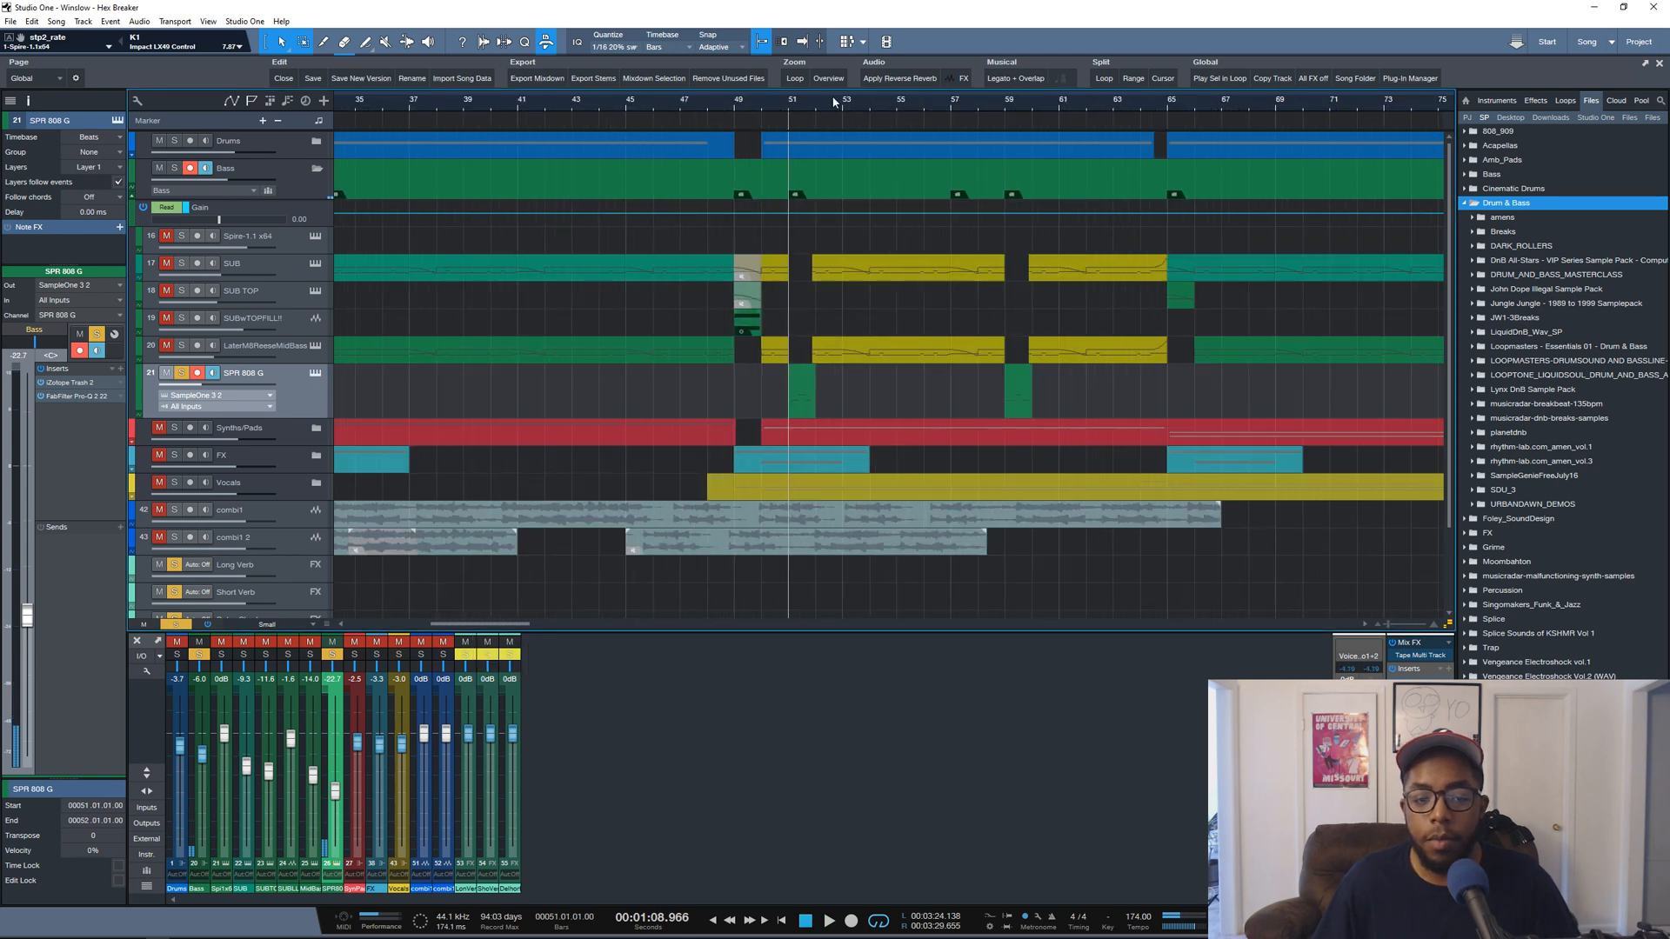
{"action": "scroll", "coordinate": [798, 101], "scroll_direction": "up", "scroll_amount": 8}
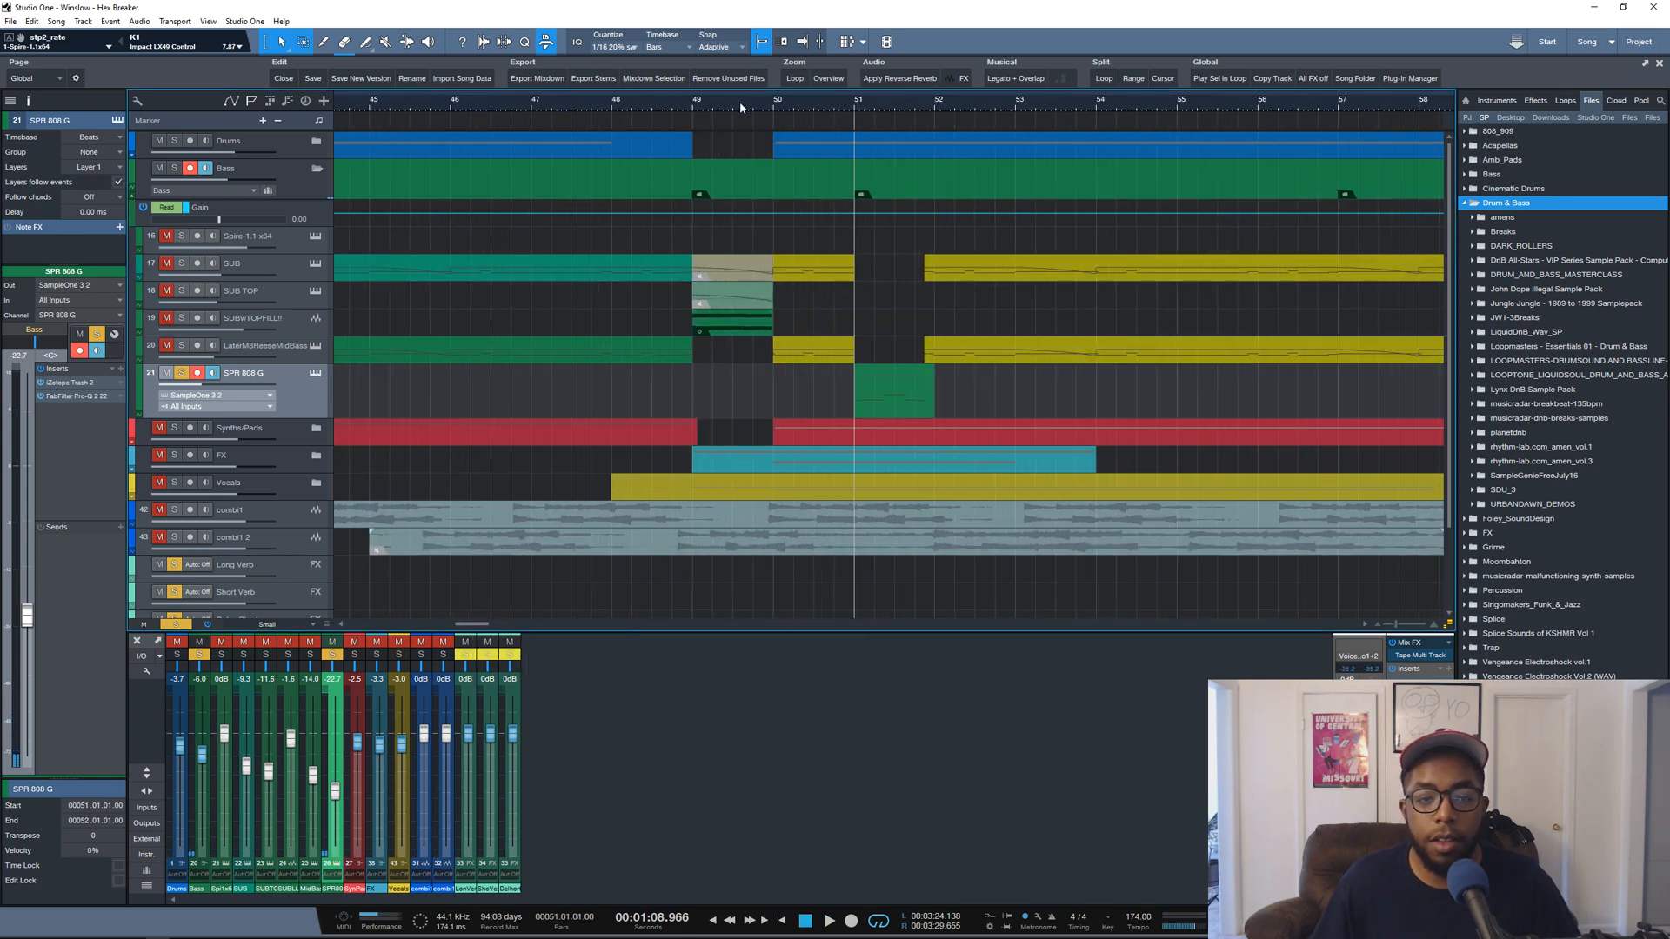
{"action": "left_click", "coordinate": [697, 102]}
{"action": "left_click", "coordinate": [693, 104]}
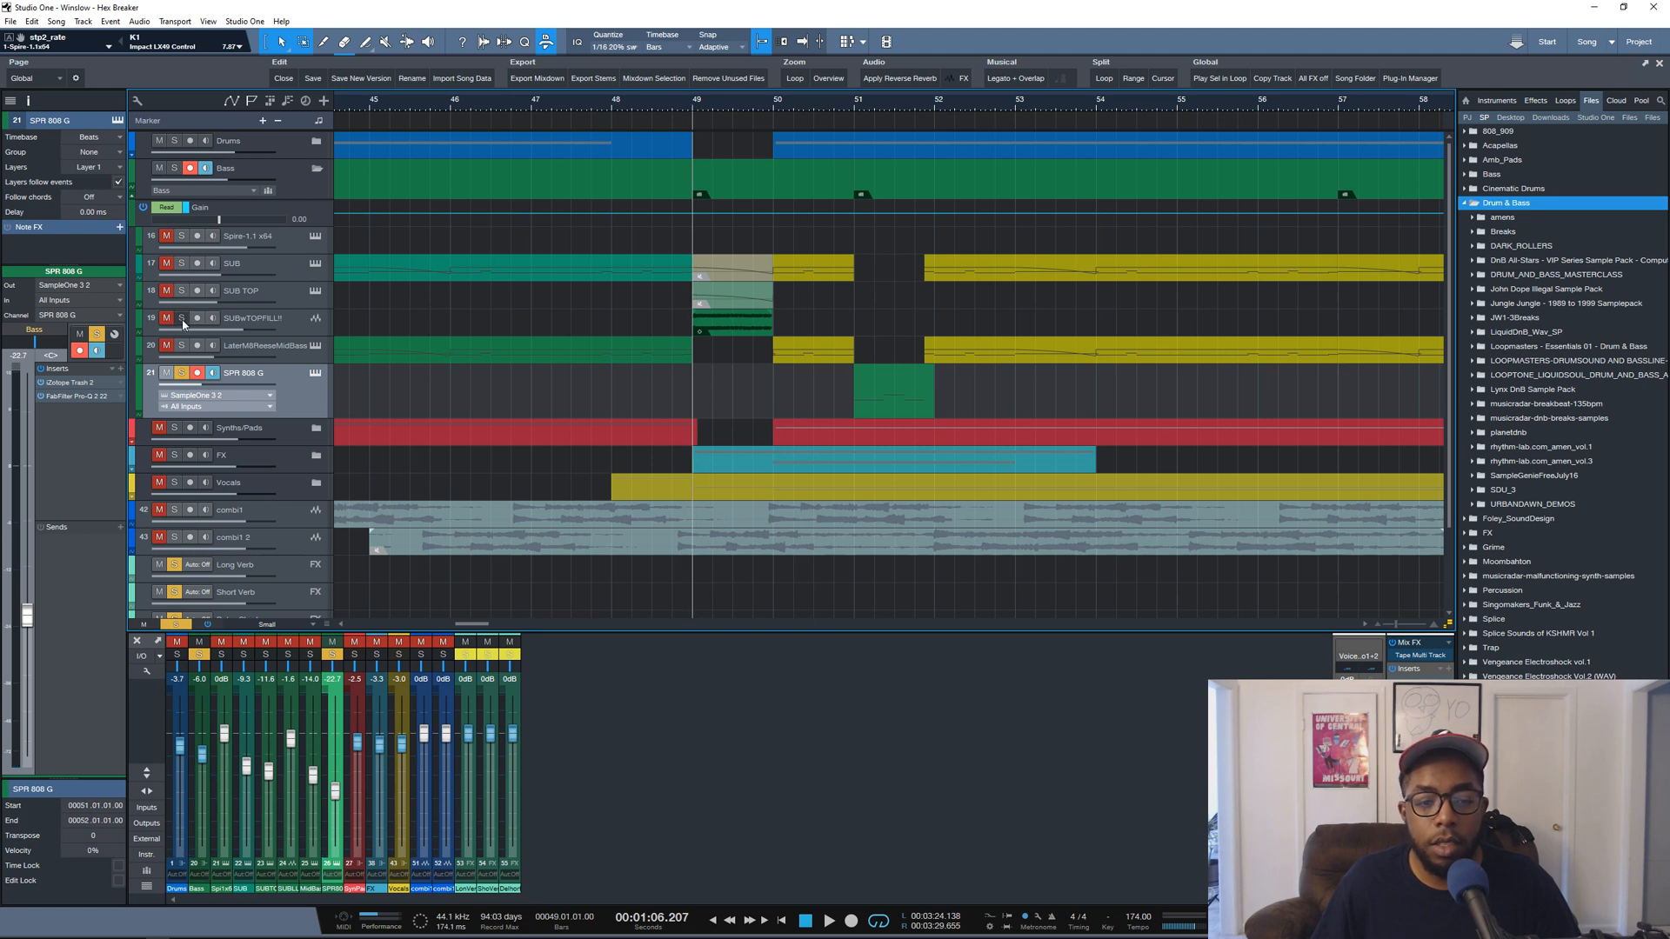
{"action": "left_click", "coordinate": [181, 268]}
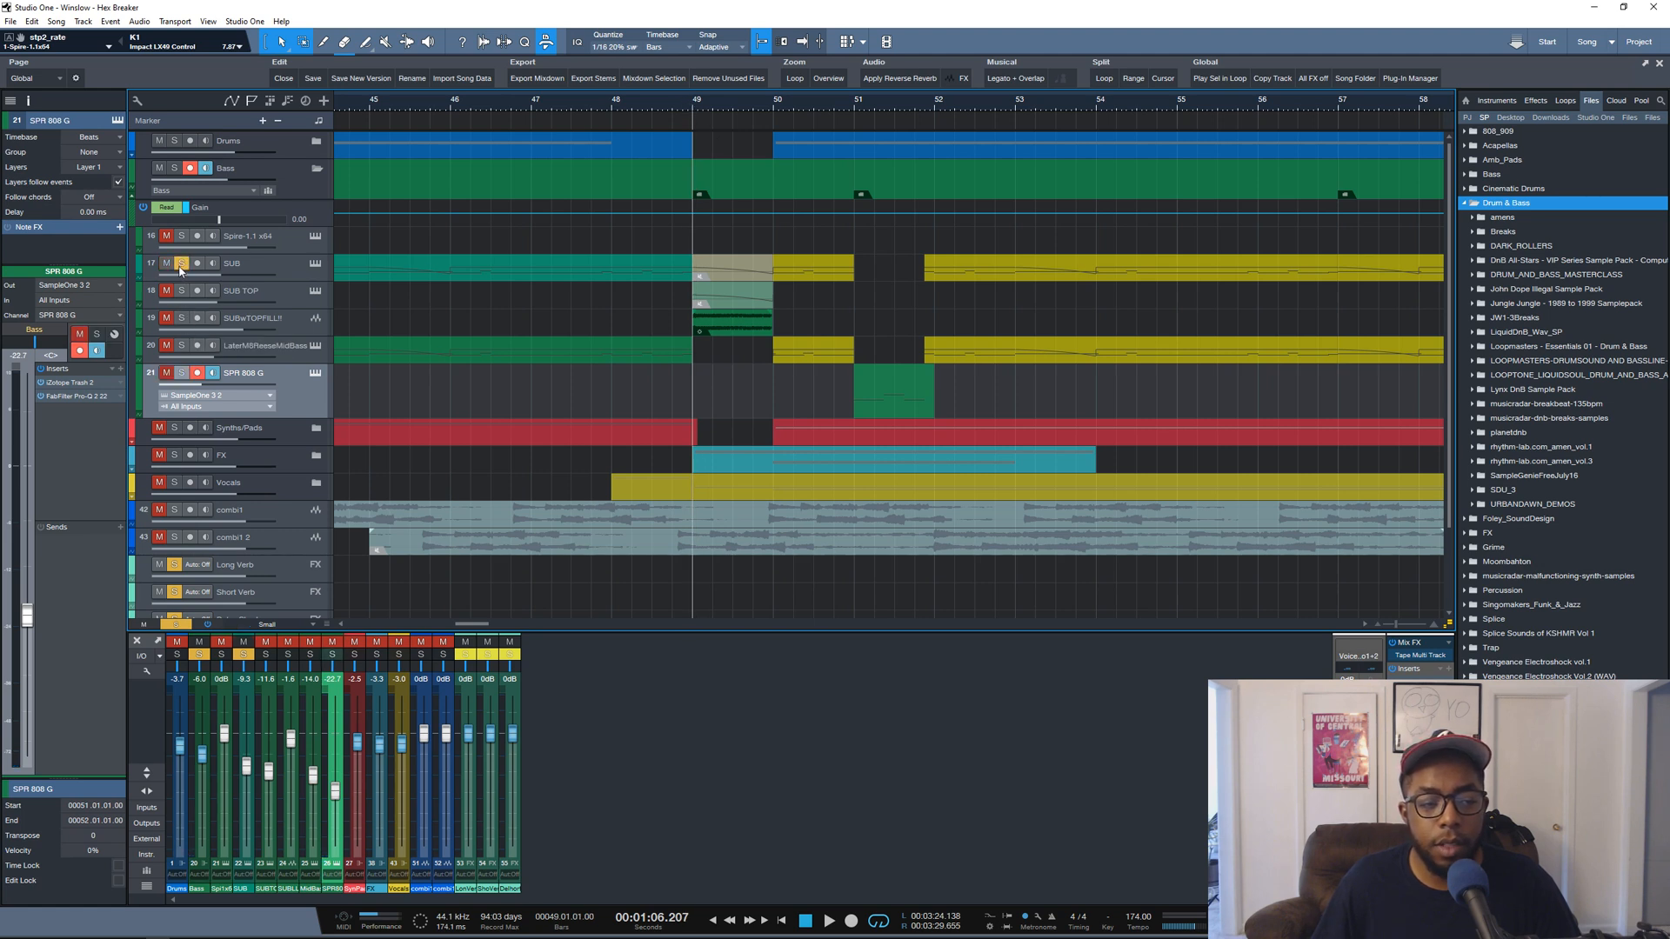
{"action": "left_click", "coordinate": [603, 102]}
{"action": "key", "text": "space"}
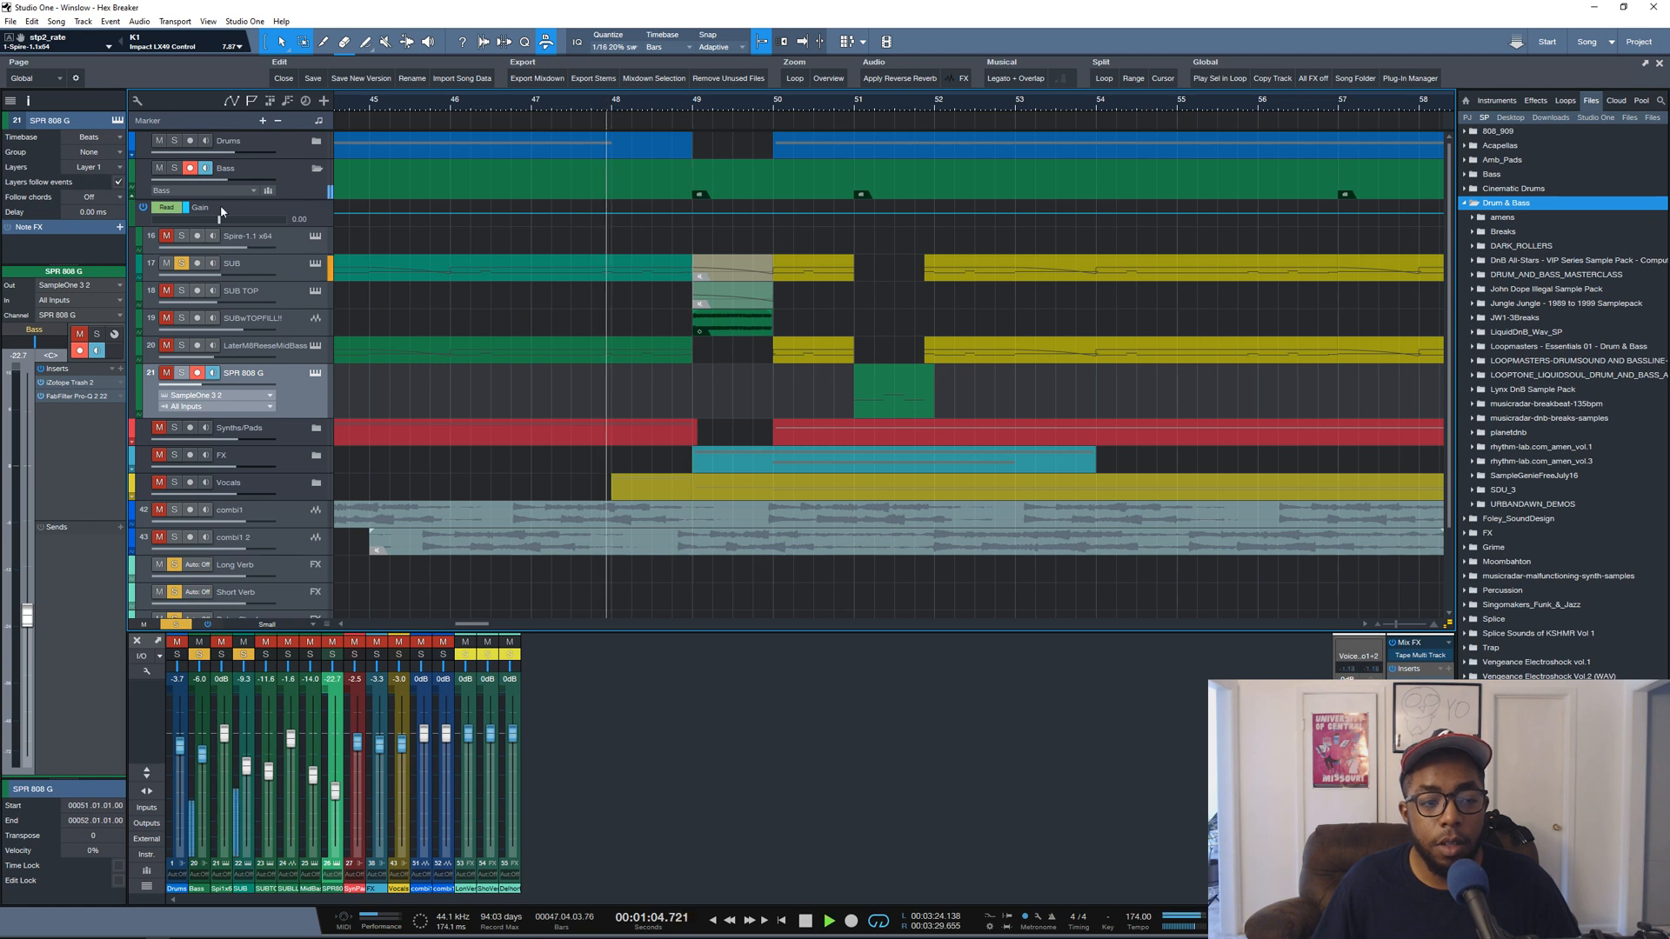
{"action": "key", "text": "space"}
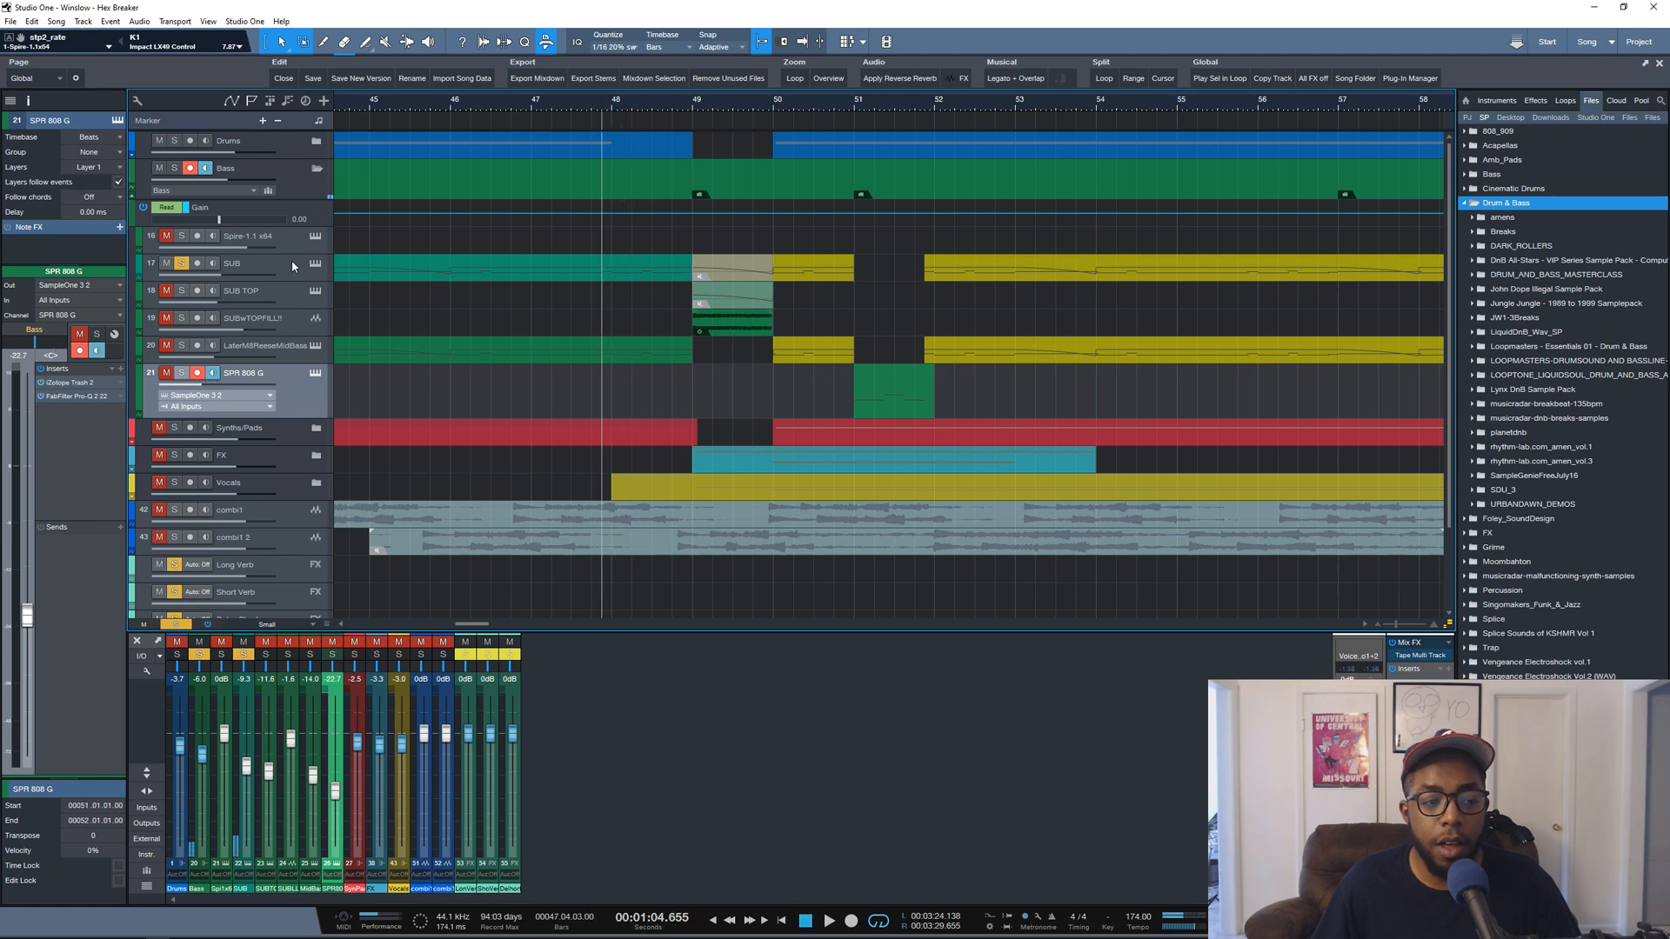
Select and play the SUB track, and toggle its two FabFilter Pro-Q 2 inserts
{"action": "left_click", "coordinate": [294, 265]}
{"action": "key", "text": "space"}
{"action": "key", "text": "space"}
{"action": "left_click", "coordinate": [40, 410]}
{"action": "left_click", "coordinate": [40, 396]}
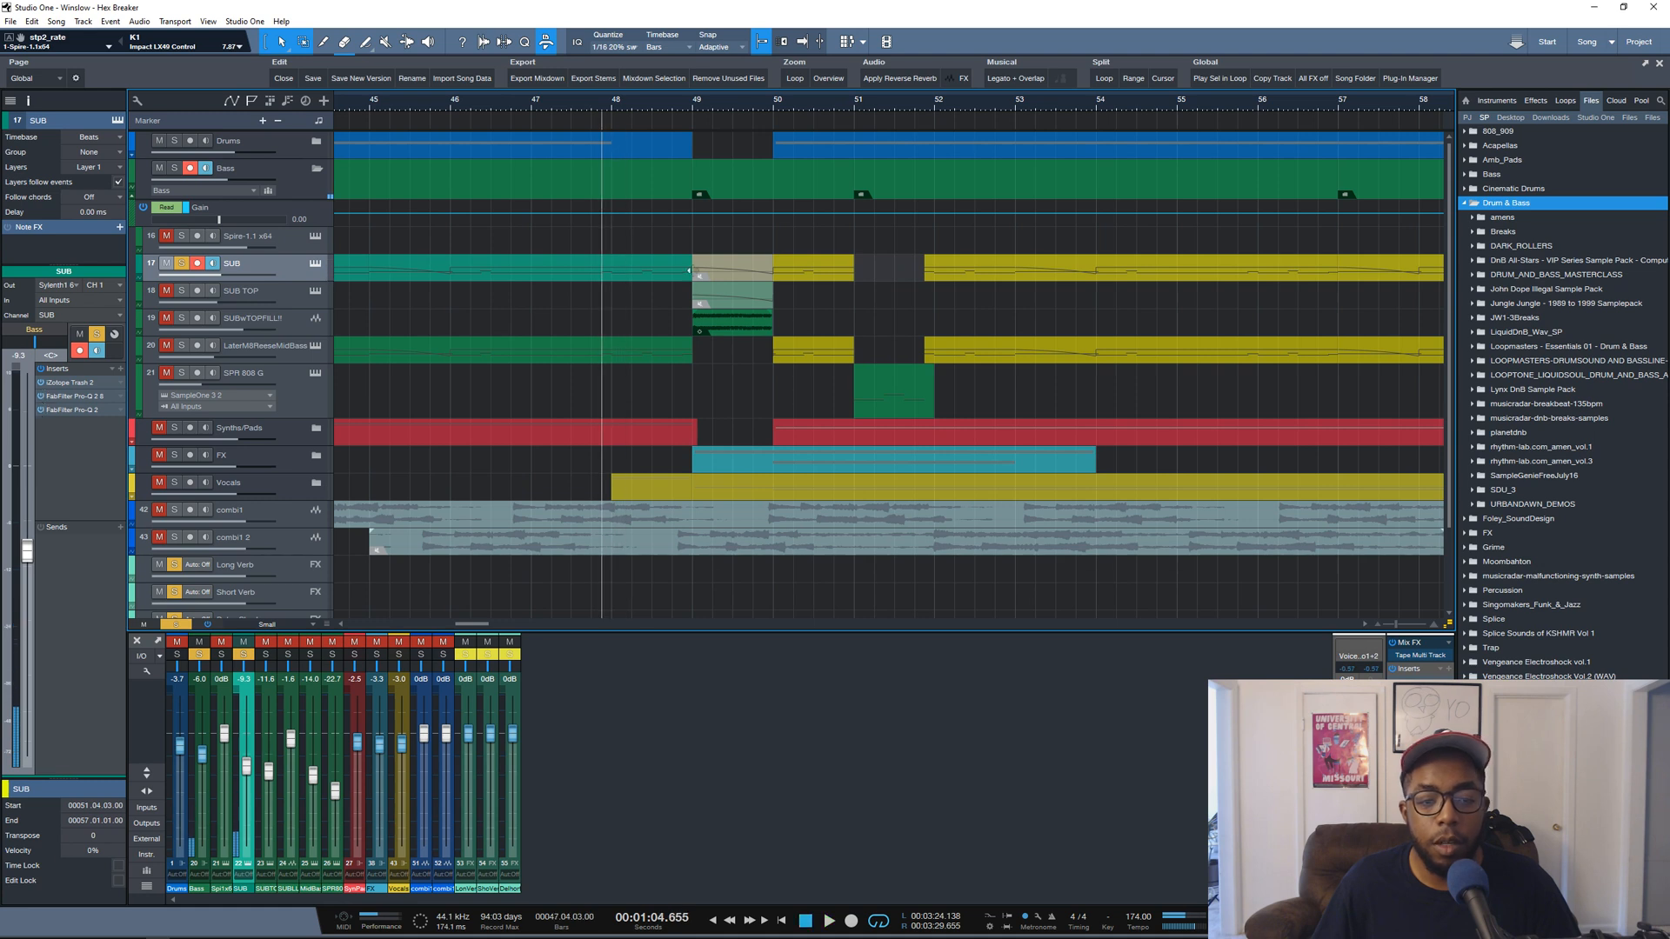
Solo the SUBwTOPFILL track along with the SUB and play the fill at bar 49
{"action": "left_click", "coordinate": [691, 111]}
{"action": "left_click", "coordinate": [180, 319]}
{"action": "key", "text": "space"}
{"action": "key", "text": "space"}
Select the SUB TOP track and open its Sylenth1 synth to examine the settings
{"action": "left_click", "coordinate": [284, 296]}
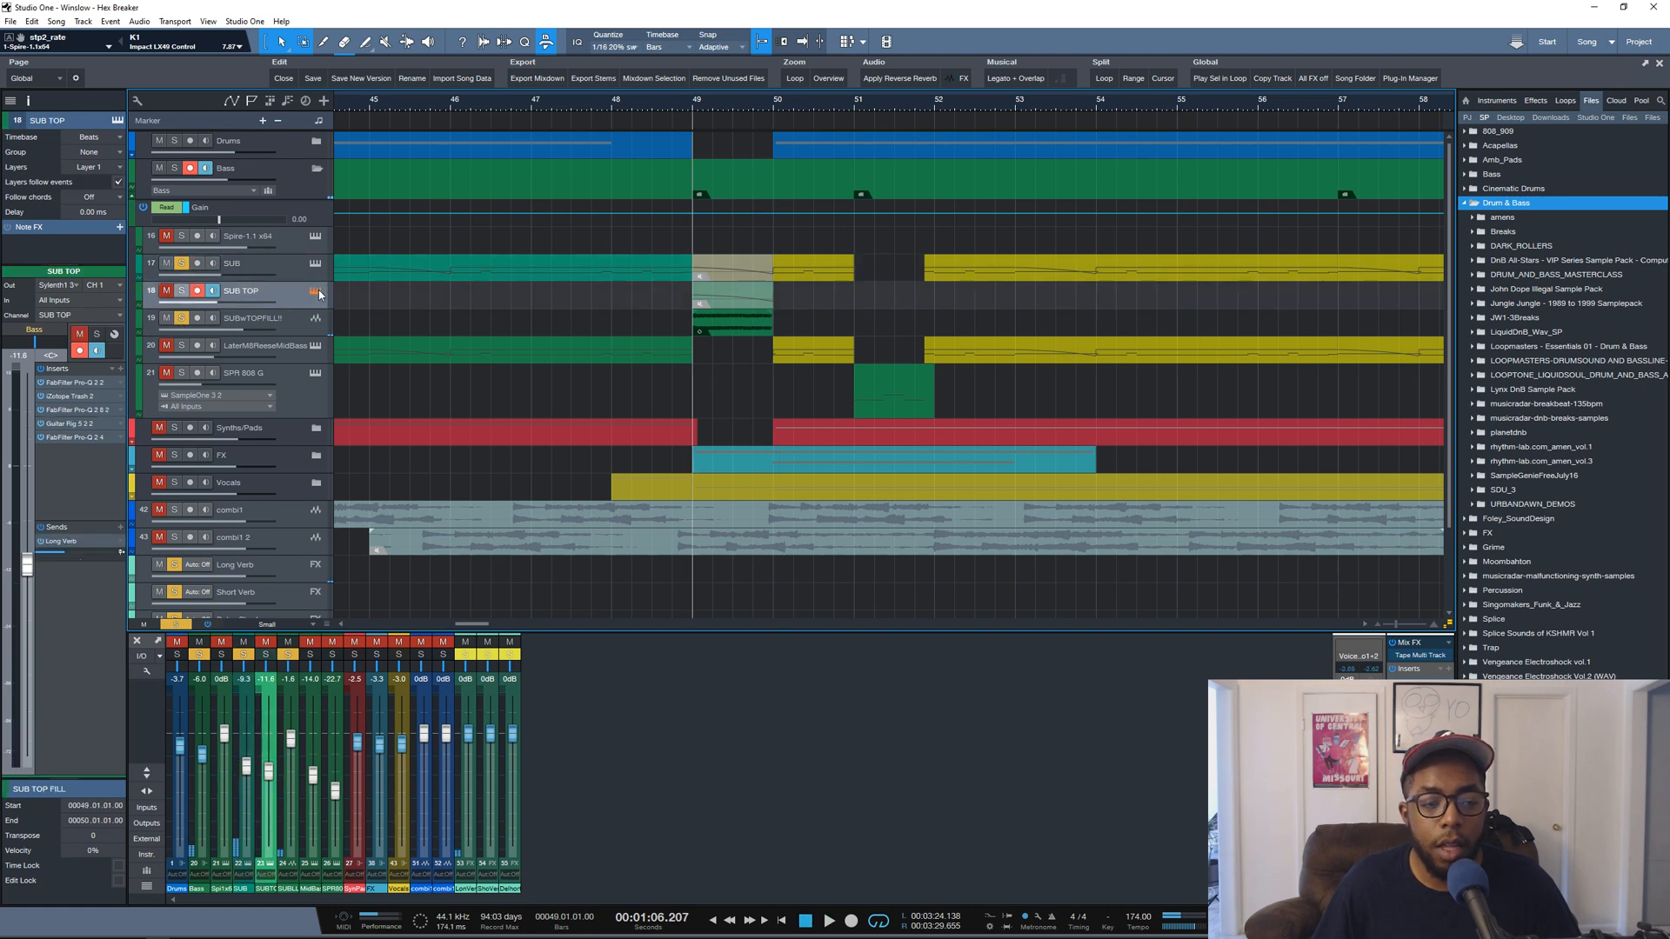
{"action": "left_click", "coordinate": [318, 294]}
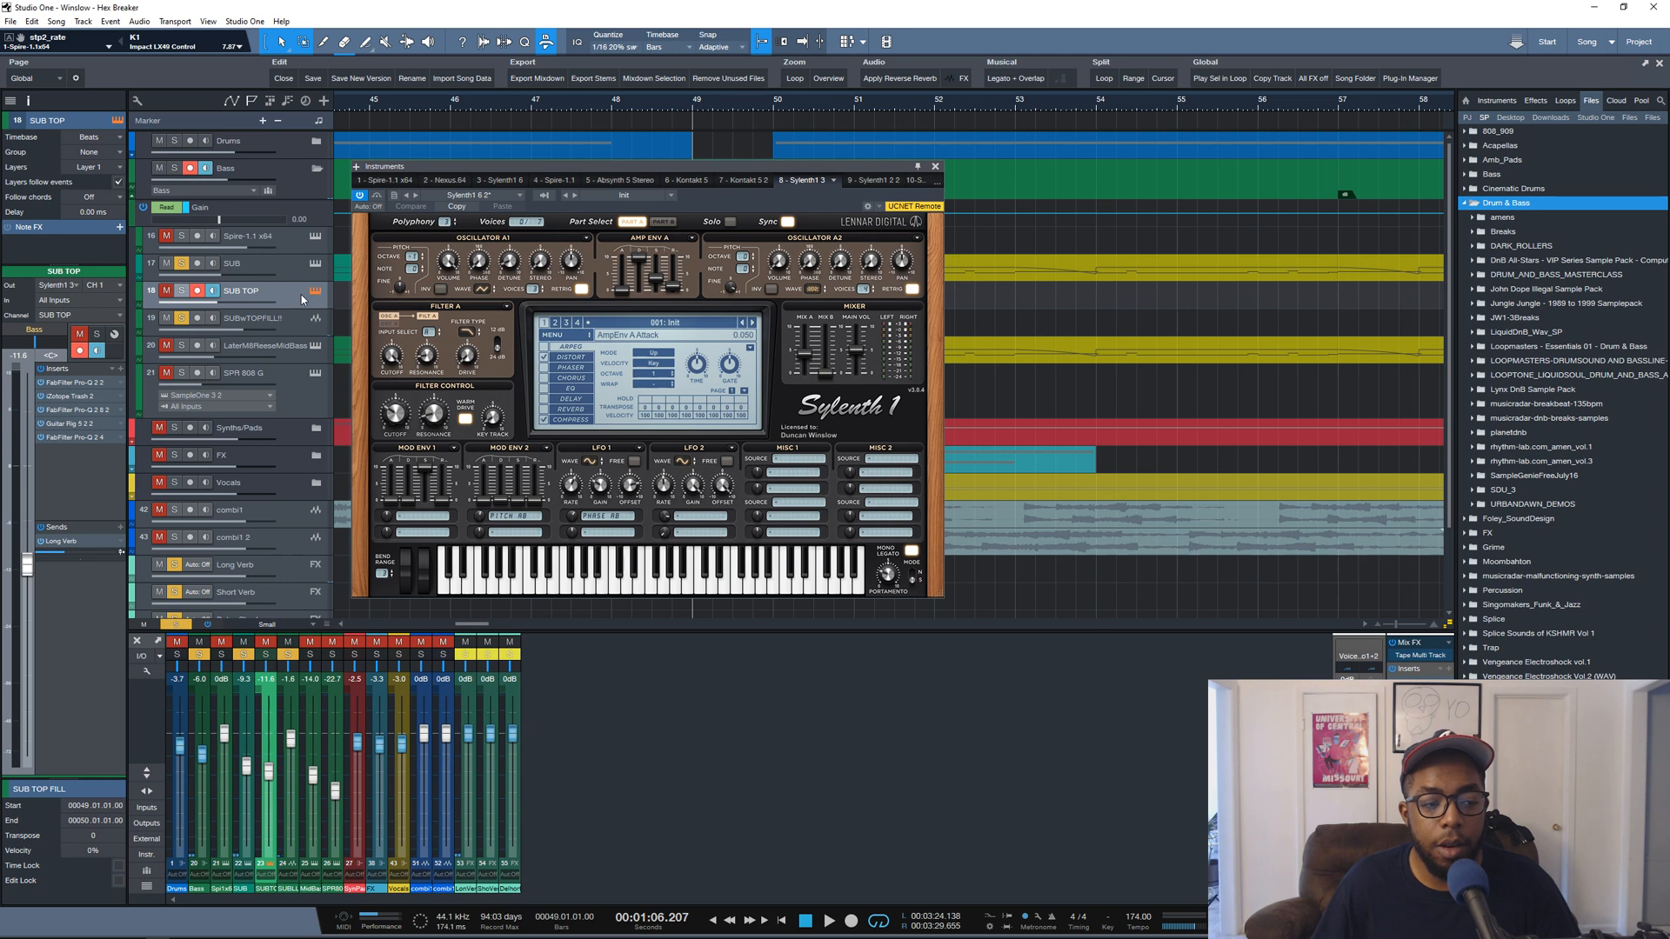
Close the Sylenth1 window, then audition the whole Bass folder soloed from bar 49
{"action": "left_click", "coordinate": [935, 166]}
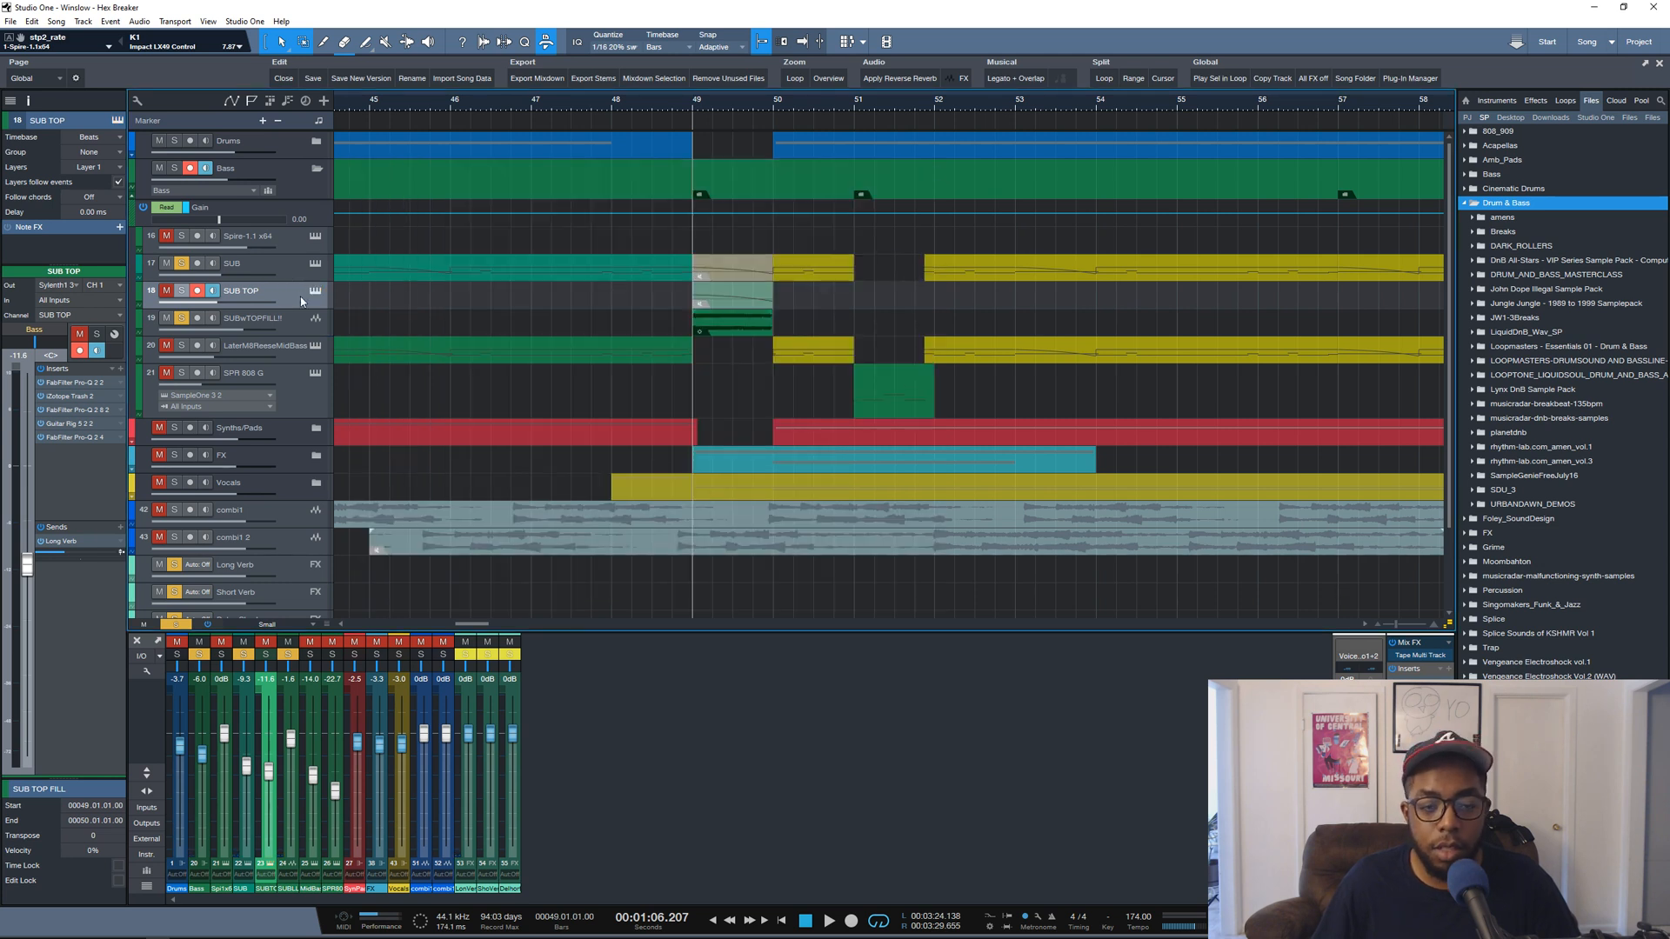
{"action": "scroll", "coordinate": [744, 101], "scroll_direction": "down", "scroll_amount": 5}
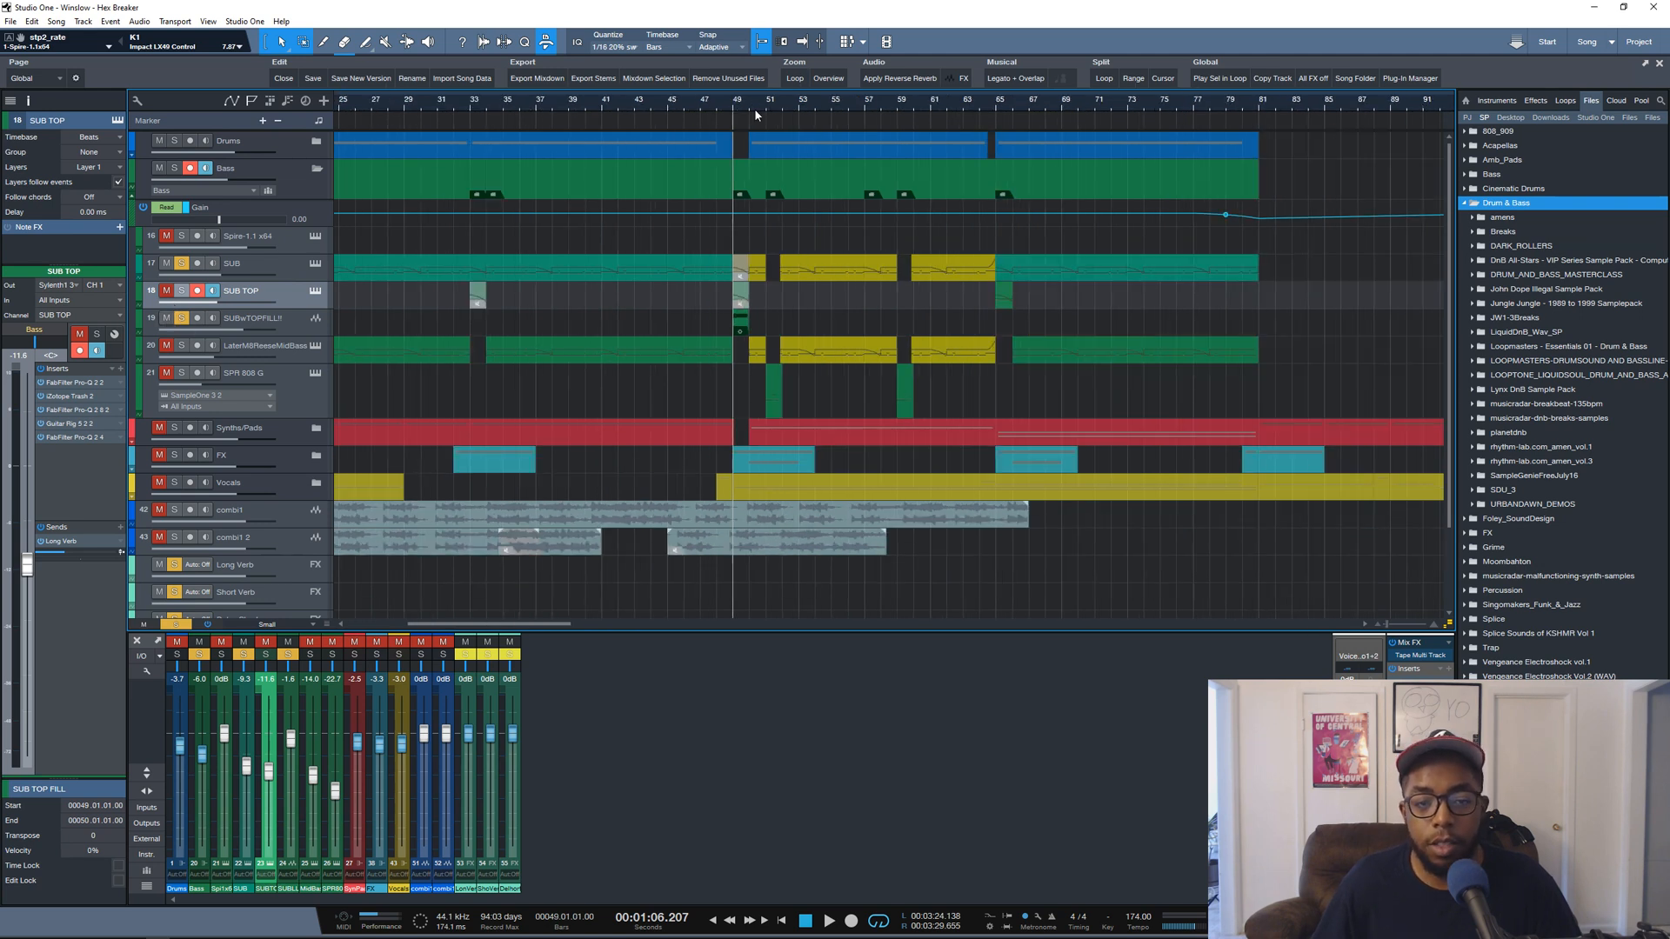
{"action": "scroll", "coordinate": [758, 103], "scroll_direction": "down", "scroll_amount": 5}
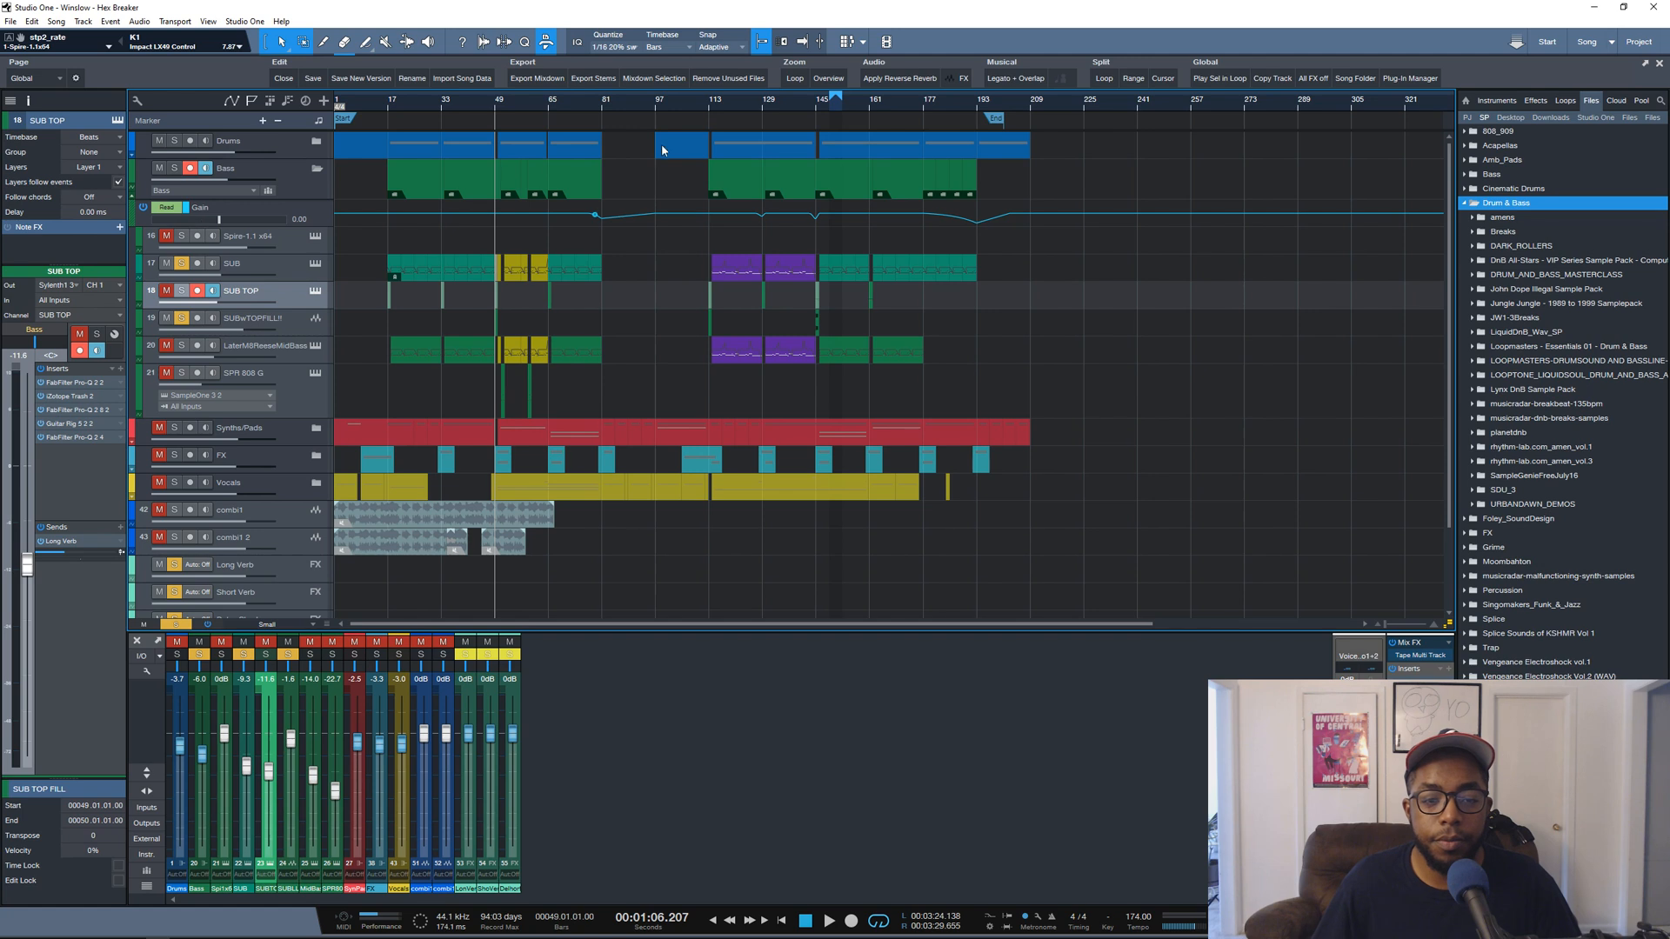
{"action": "left_click", "coordinate": [174, 168]}
{"action": "key", "text": "space"}
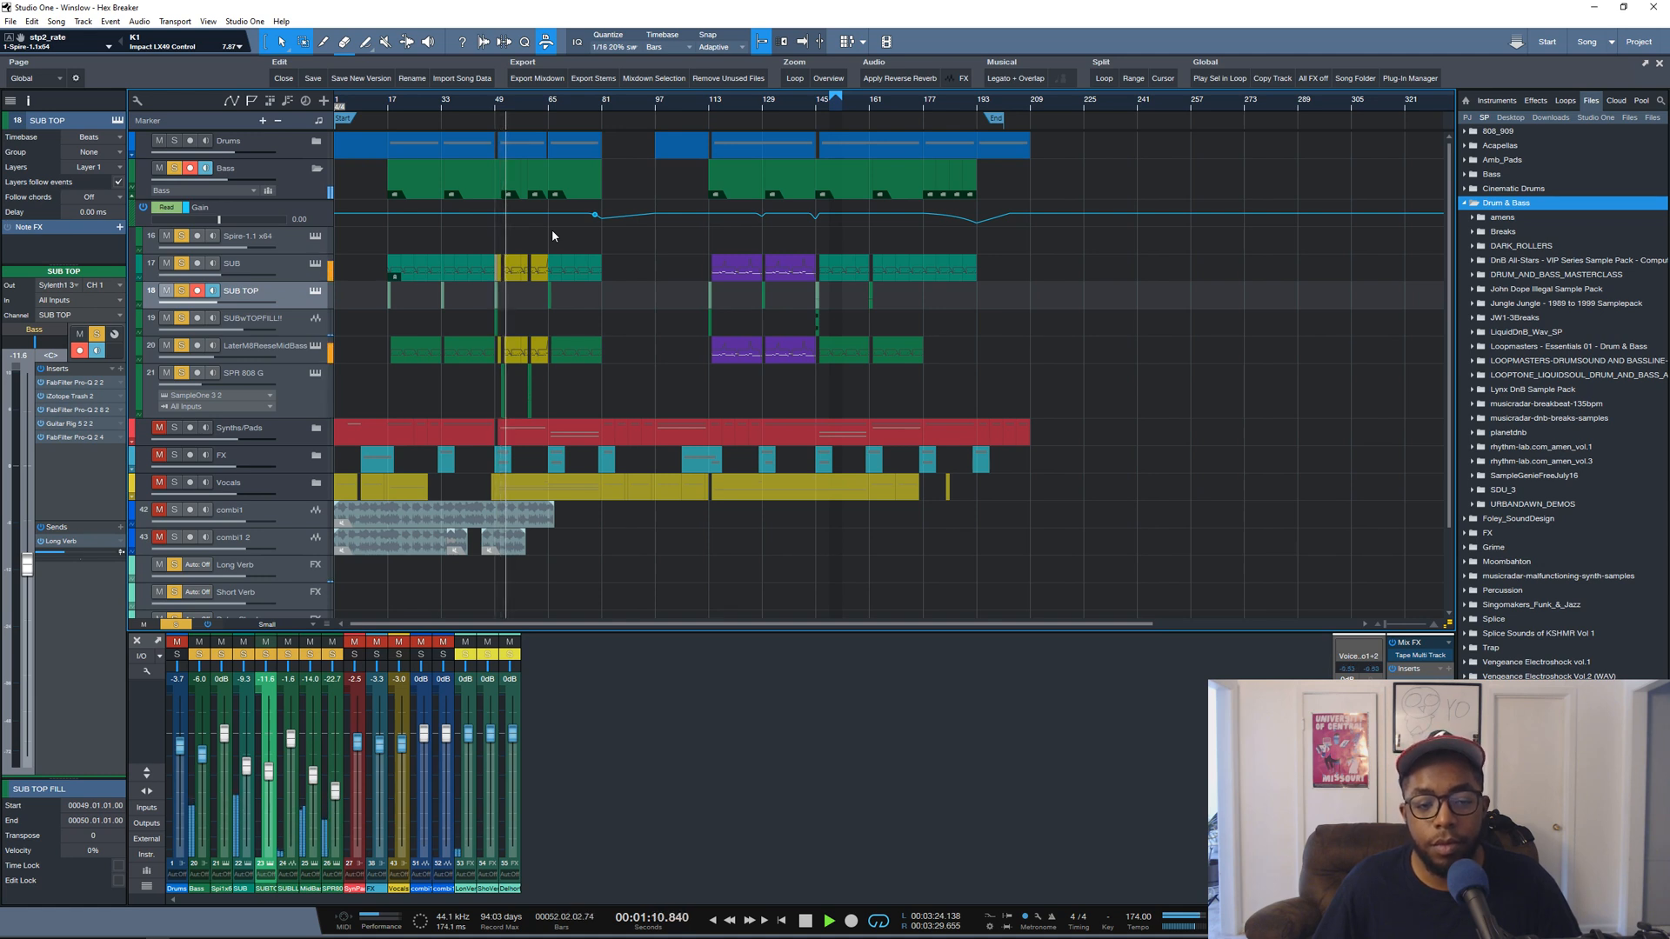
{"action": "key", "text": "space"}
Set the playback position to bar 113 and play the soloed bass group through the second drop's opening
{"action": "left_click", "coordinate": [698, 104]}
{"action": "scroll", "coordinate": [724, 104], "scroll_direction": "up", "scroll_amount": 5}
{"action": "left_click", "coordinate": [597, 100]}
{"action": "scroll", "coordinate": [597, 103], "scroll_direction": "down", "scroll_amount": 5}
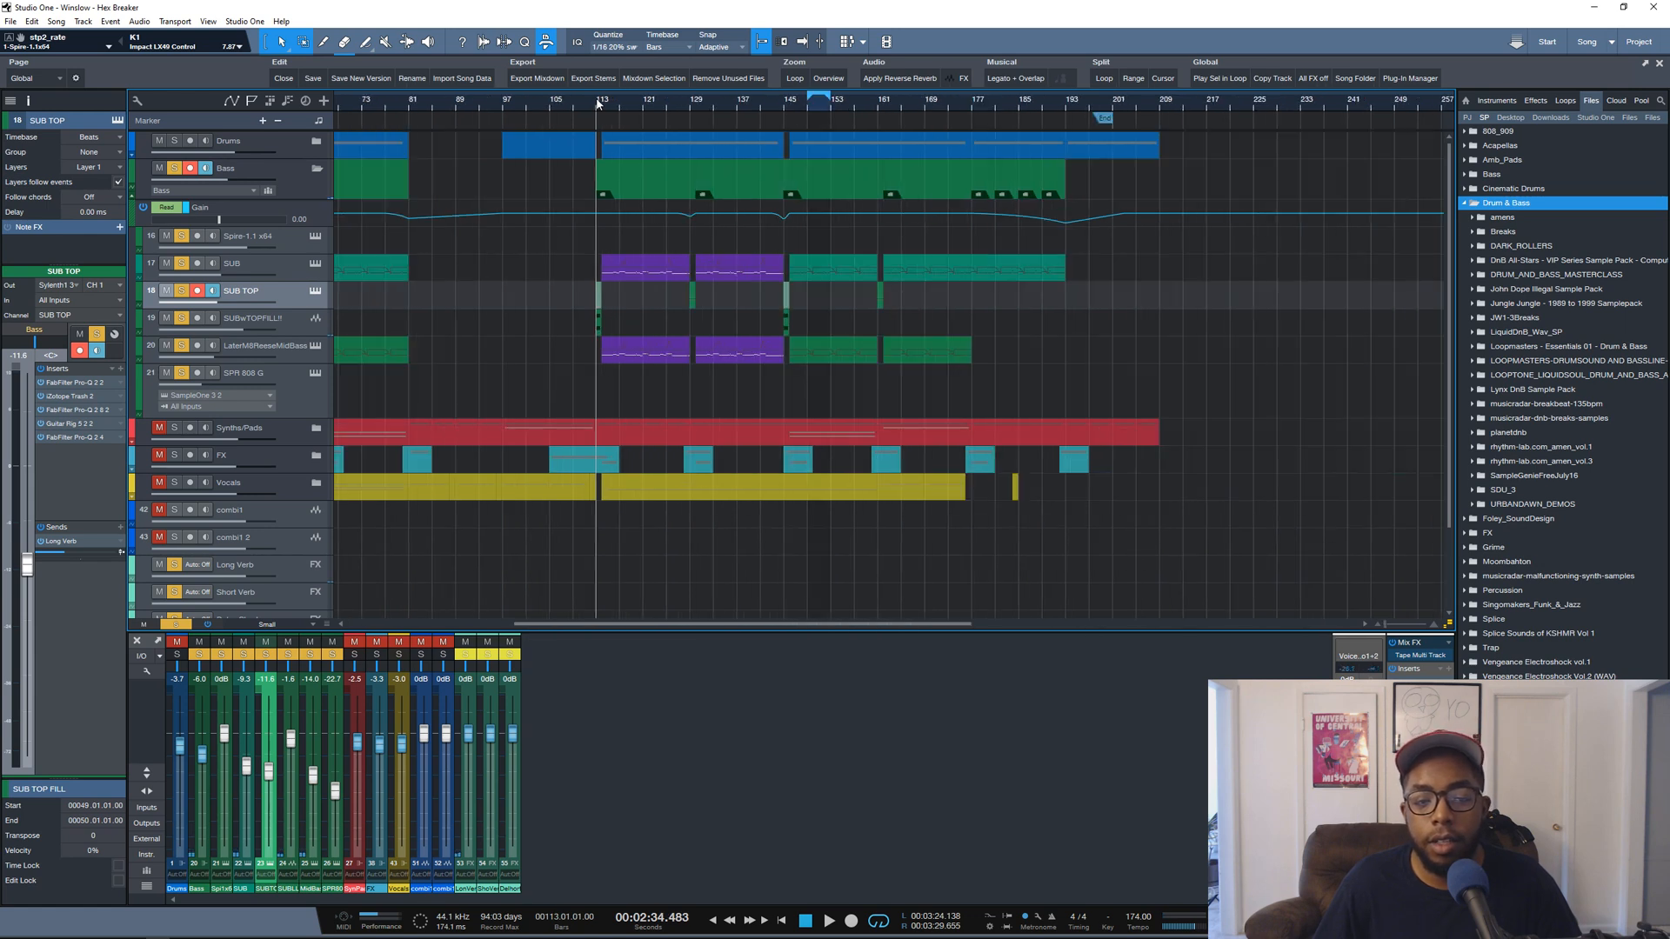
{"action": "scroll", "coordinate": [695, 106], "scroll_direction": "up", "scroll_amount": 3}
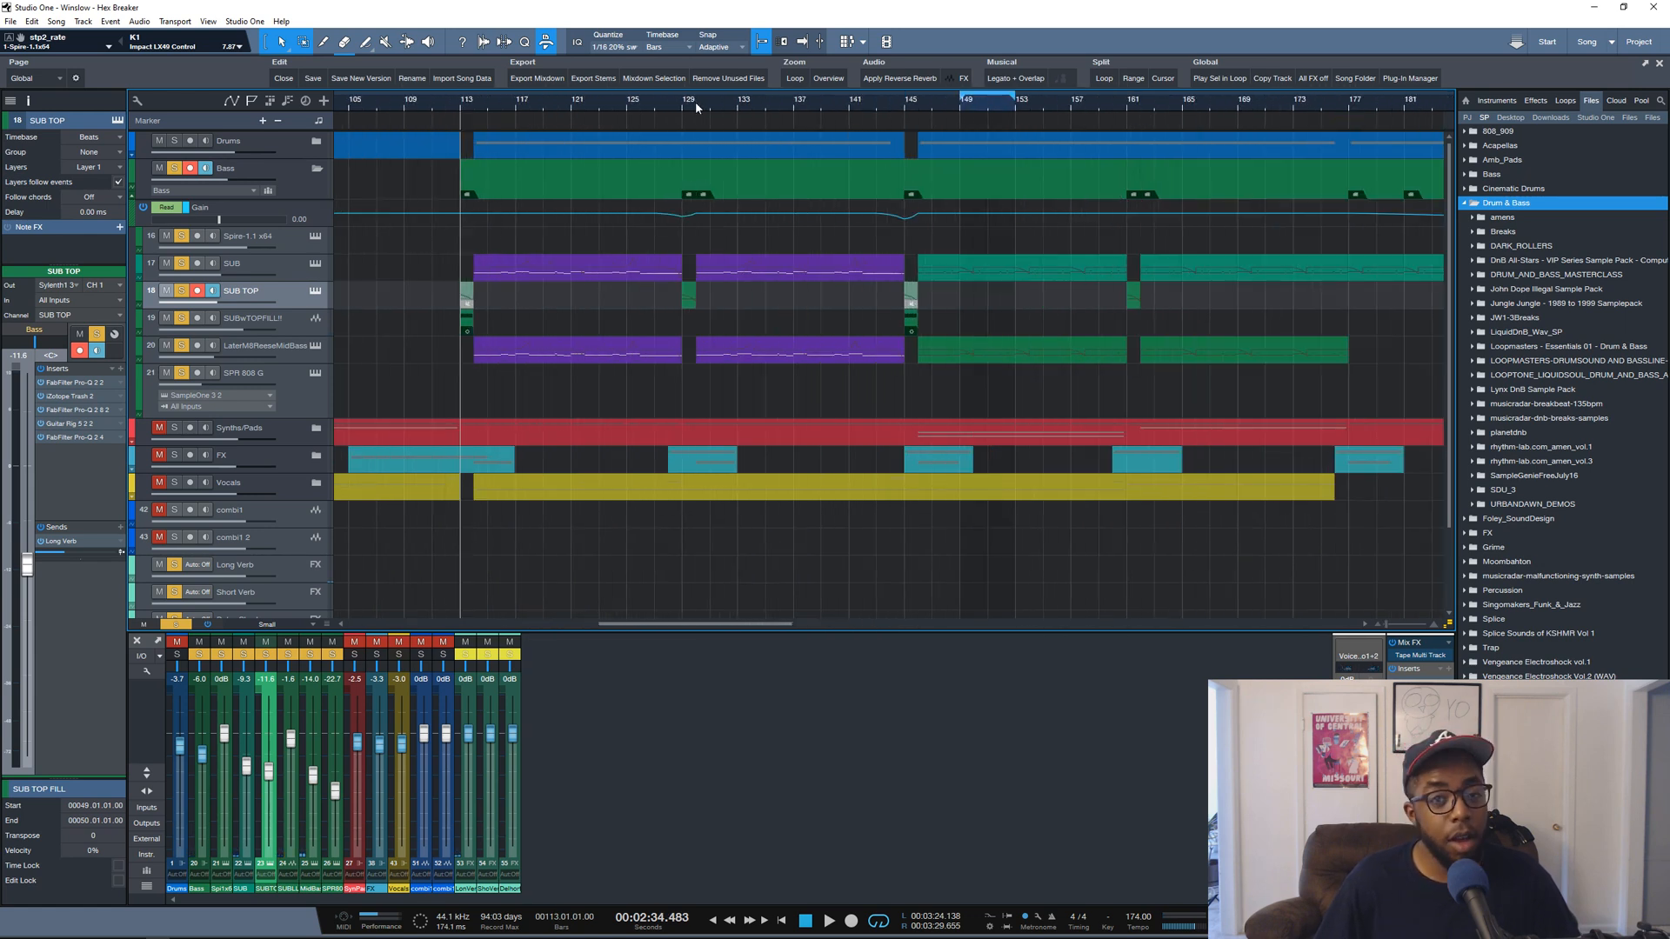
{"action": "key", "text": "space"}
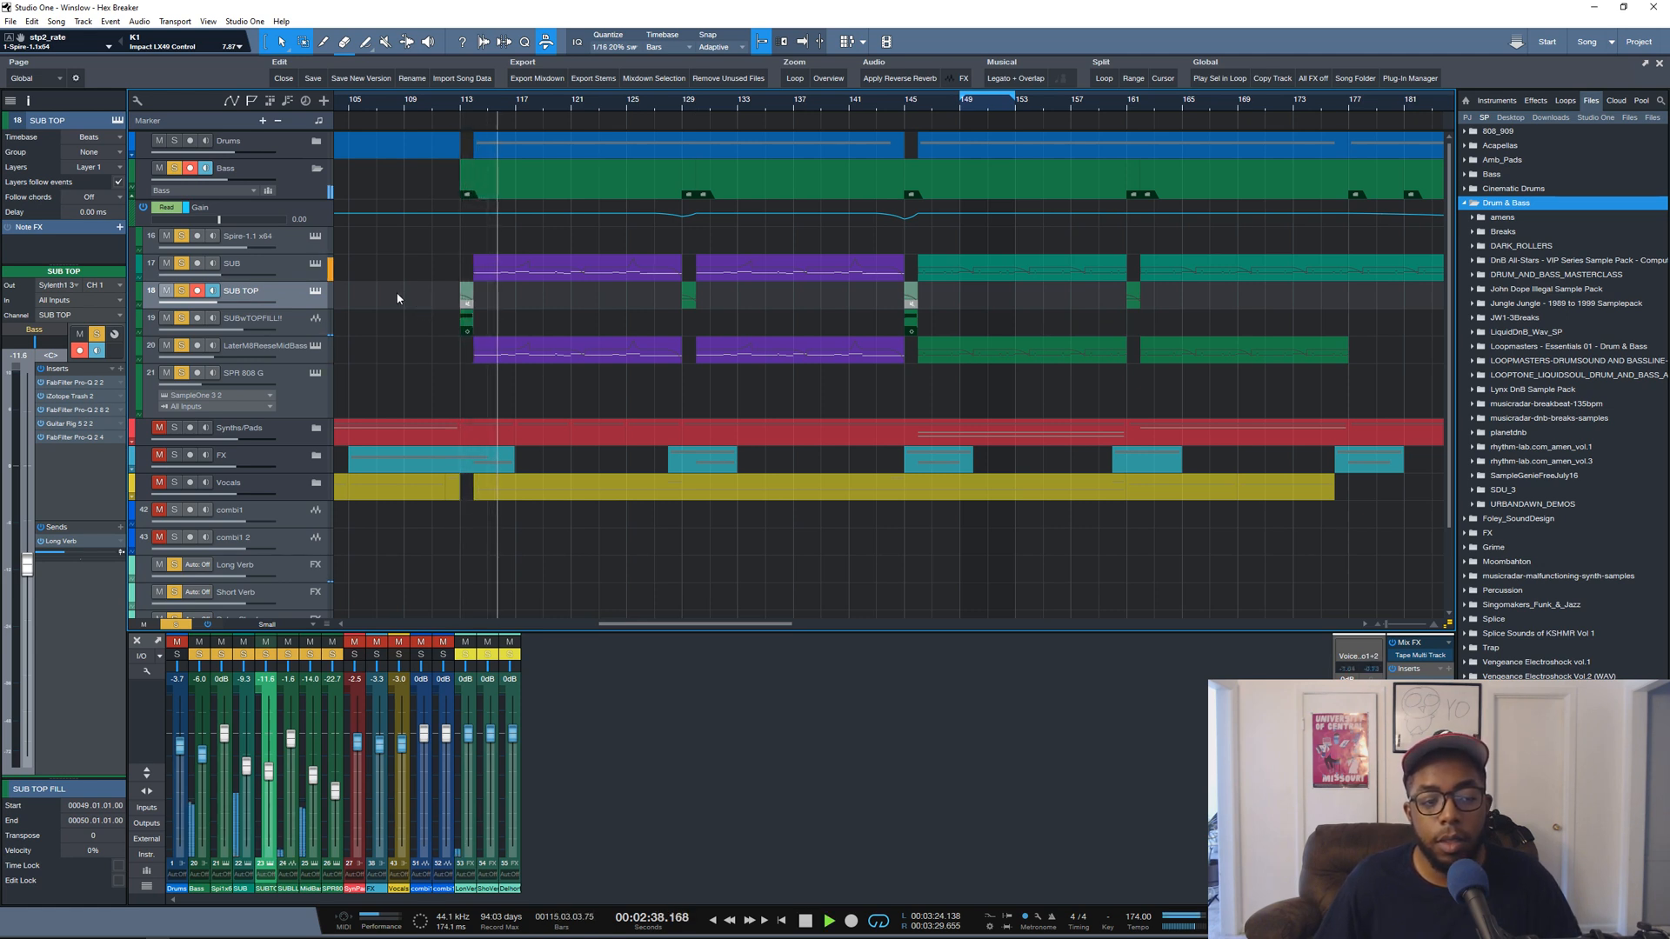
{"action": "key", "text": "space"}
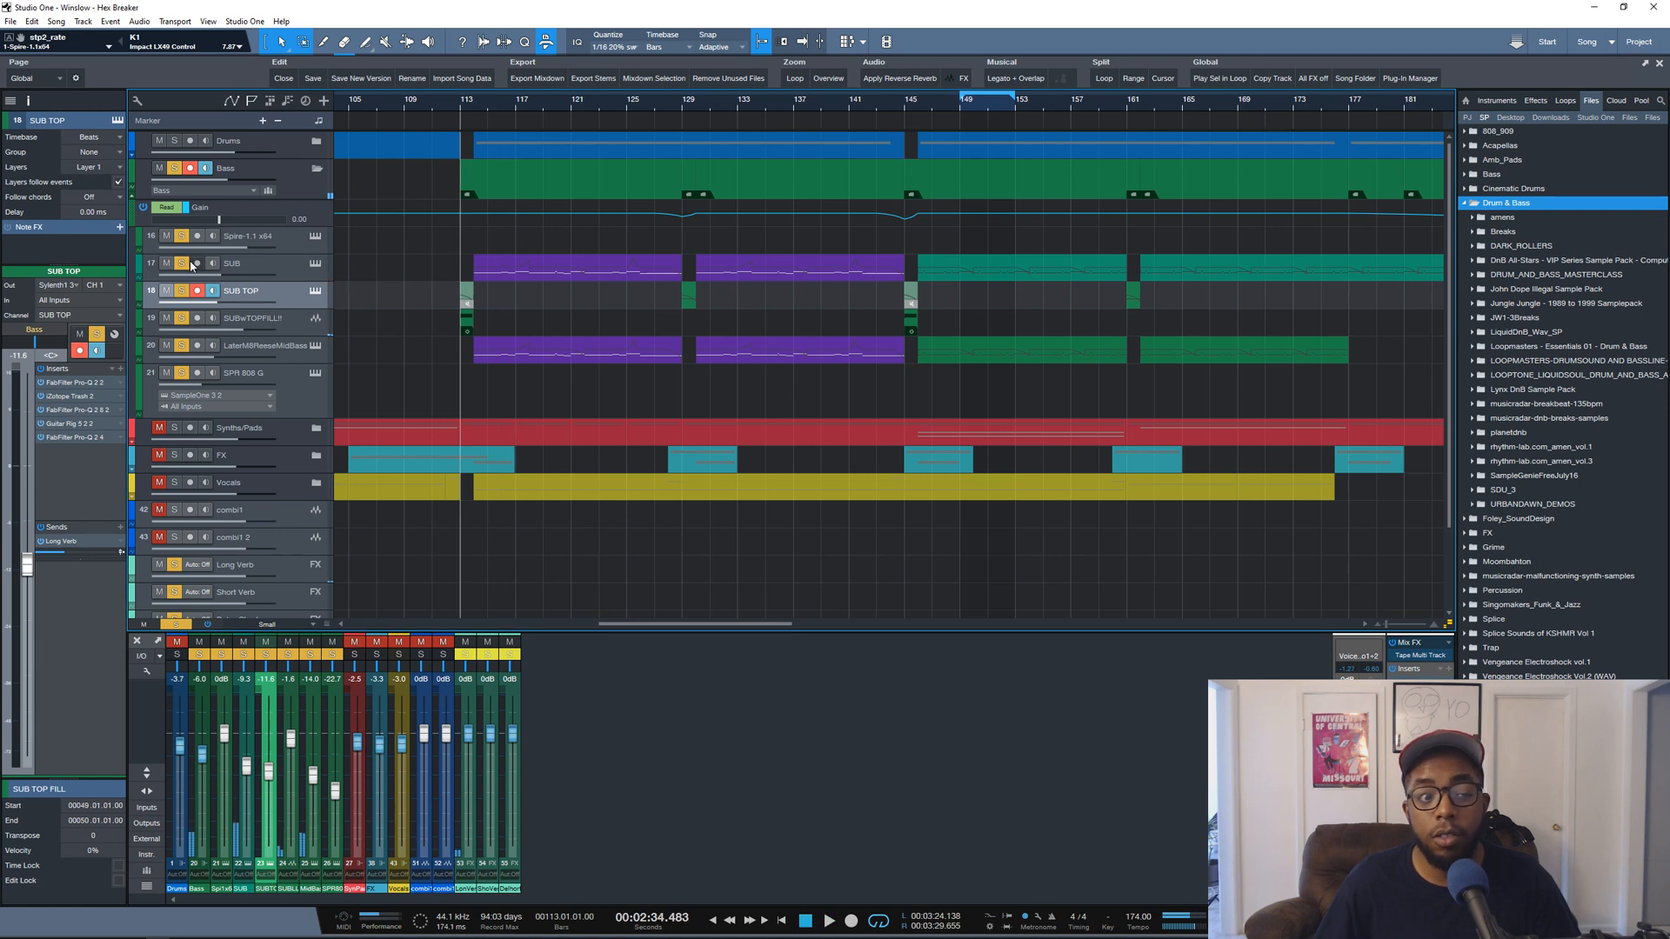
Play only the SUB track from bar 113 and view the notes of its purple part in the note editor
{"action": "left_click", "coordinate": [181, 264]}
{"action": "key", "text": "space"}
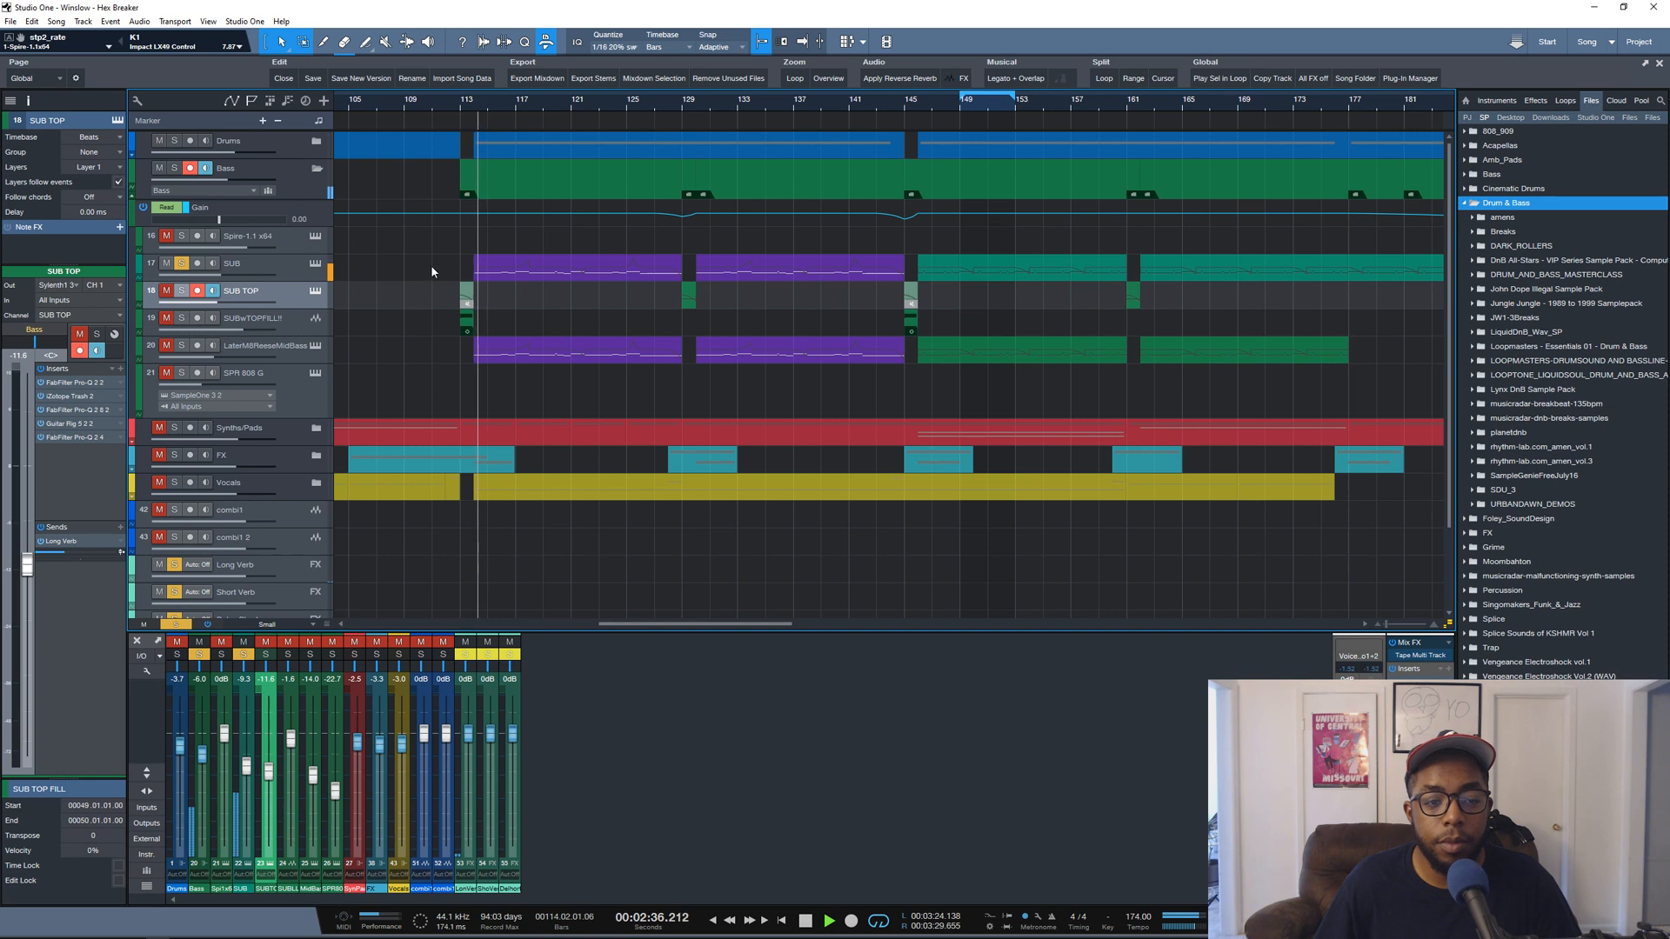
{"action": "double_click", "coordinate": [499, 273]}
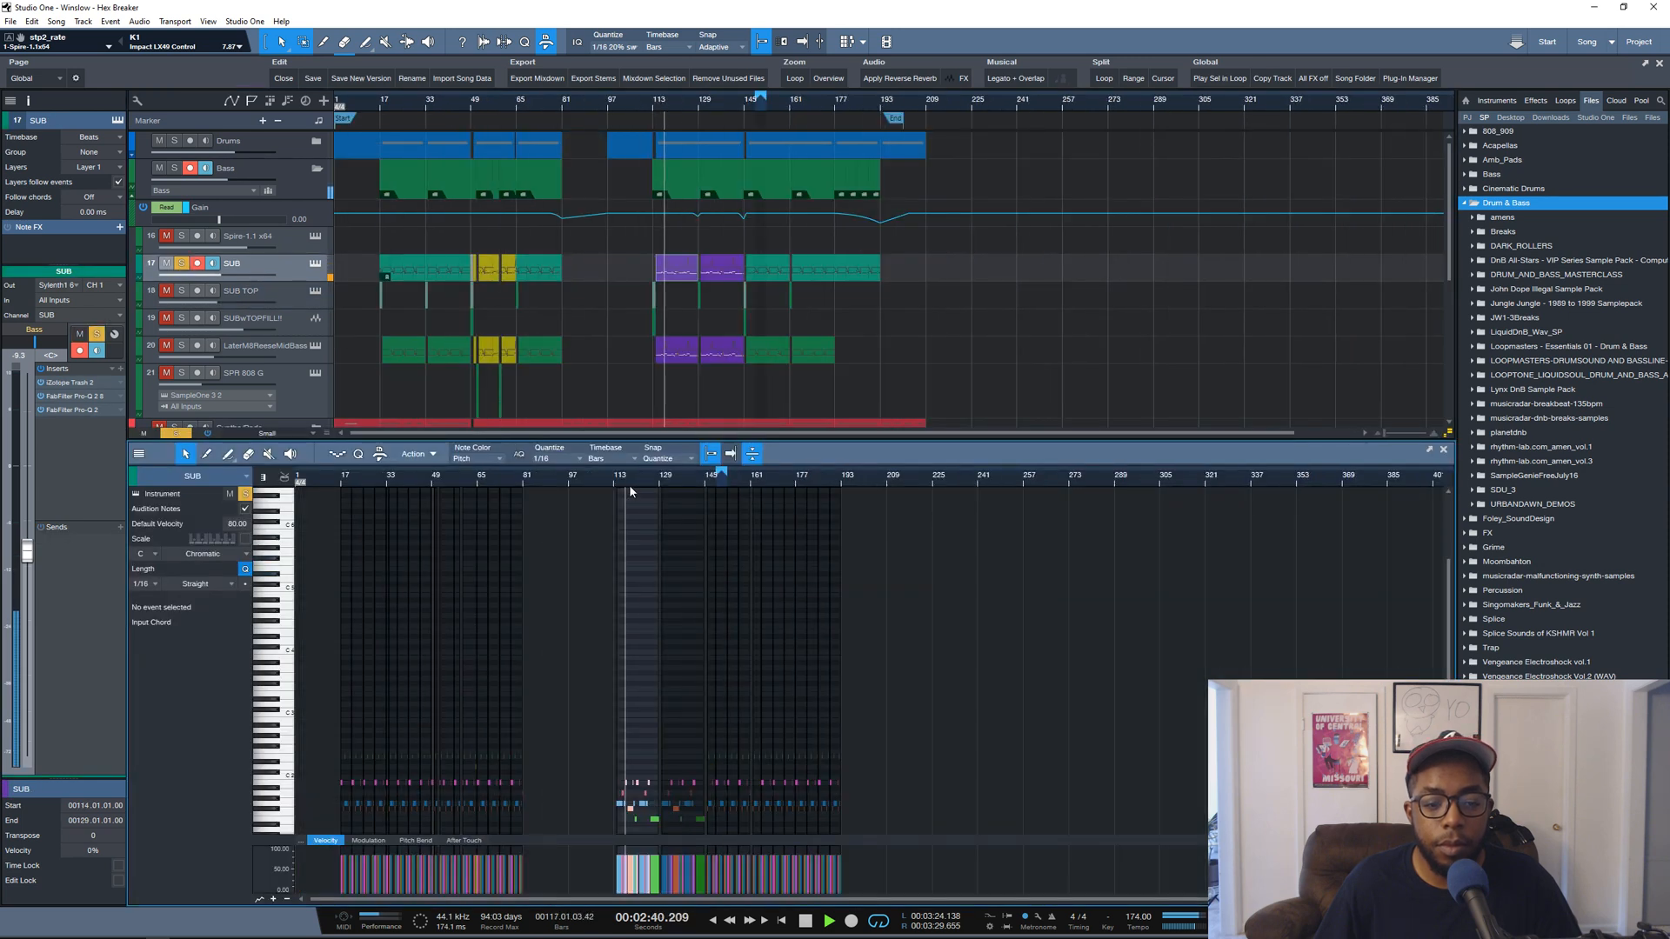
{"action": "scroll", "coordinate": [629, 477], "scroll_direction": "up", "scroll_amount": 5}
{"action": "scroll", "coordinate": [706, 640], "scroll_direction": "down", "scroll_amount": 5}
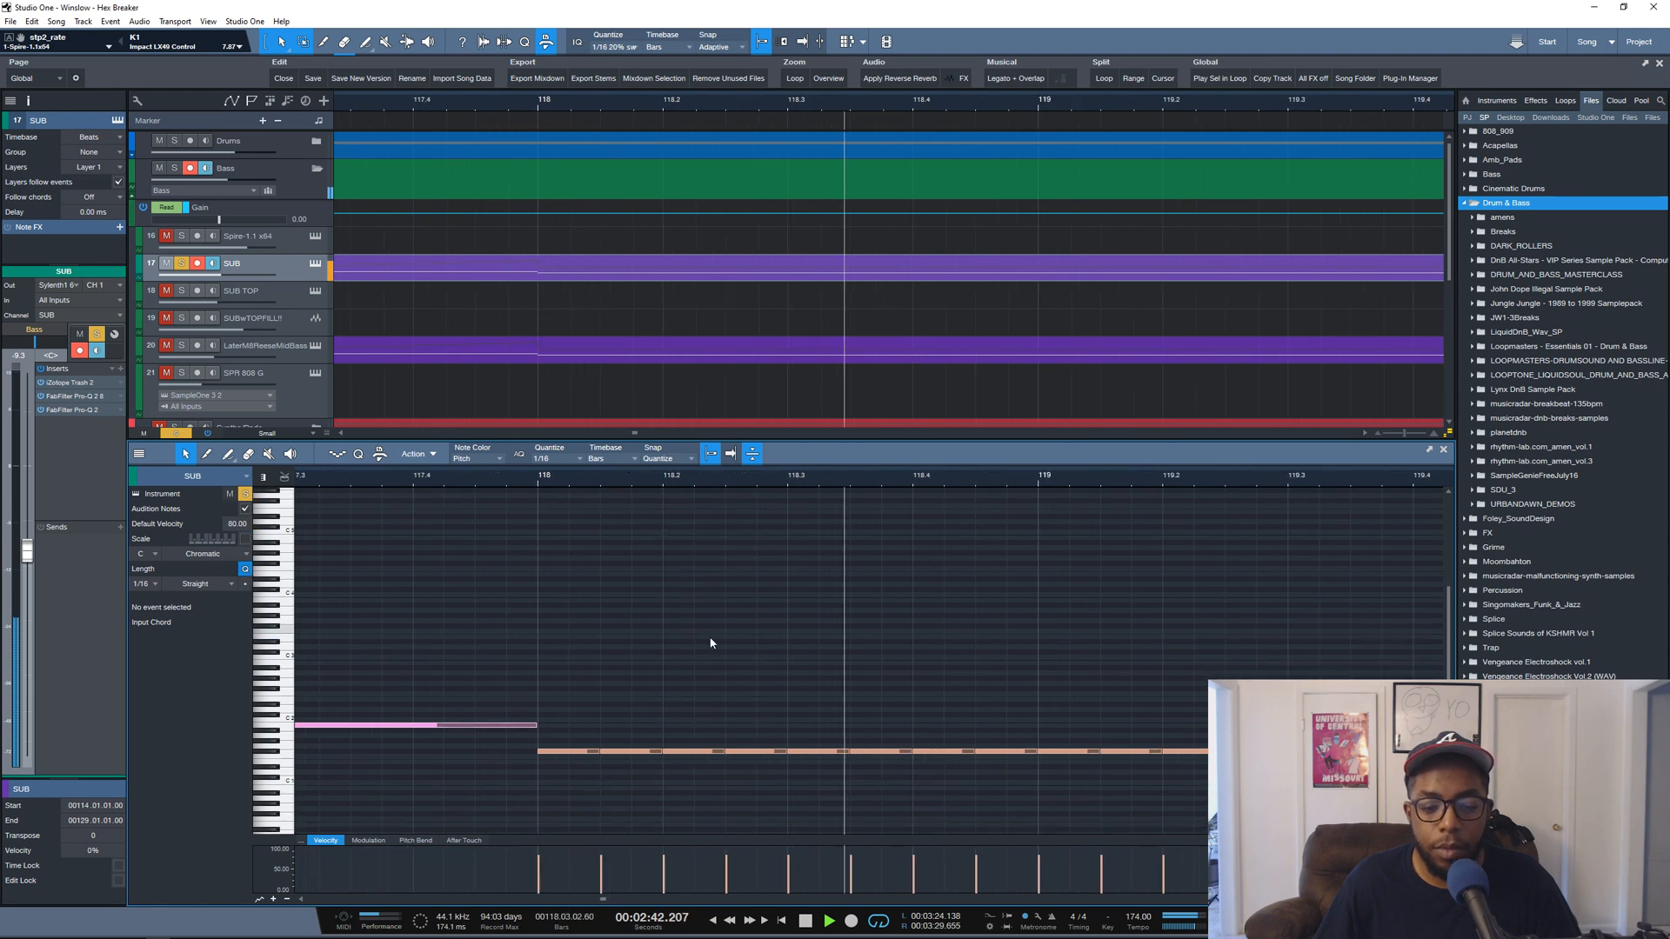
{"action": "left_click", "coordinate": [1444, 450]}
{"action": "key", "text": "space"}
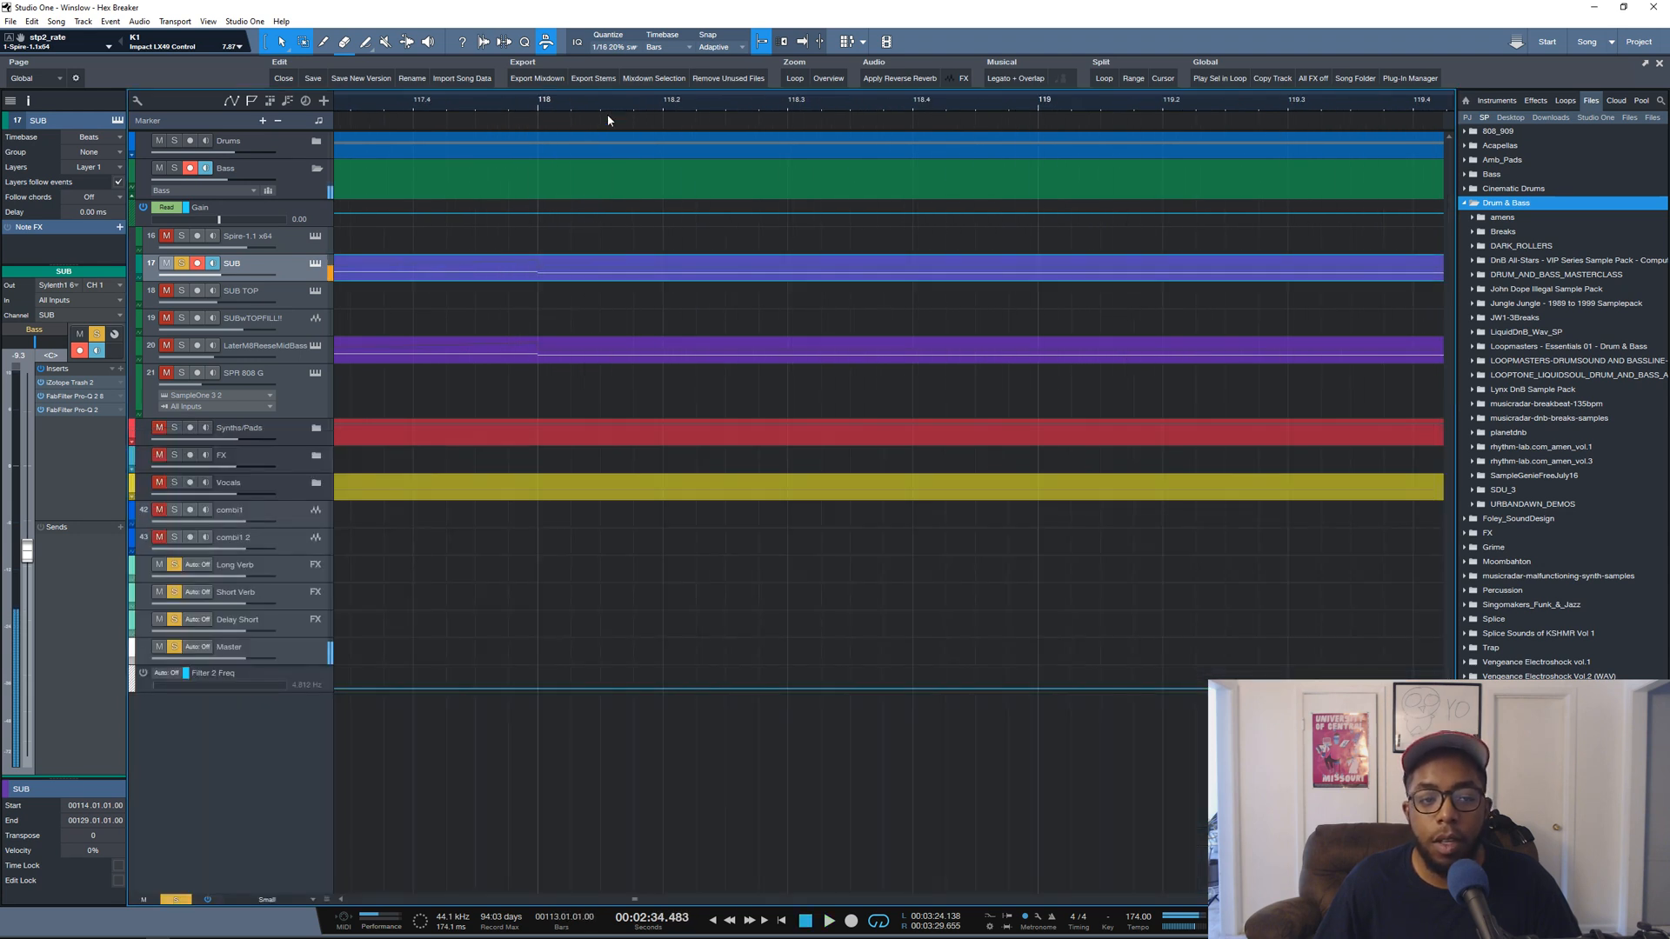
Solo the Bass and Drums folders together and play them from bar 113
{"action": "scroll", "coordinate": [650, 103], "scroll_direction": "down", "scroll_amount": 5}
{"action": "scroll", "coordinate": [650, 103], "scroll_direction": "down", "scroll_amount": 2}
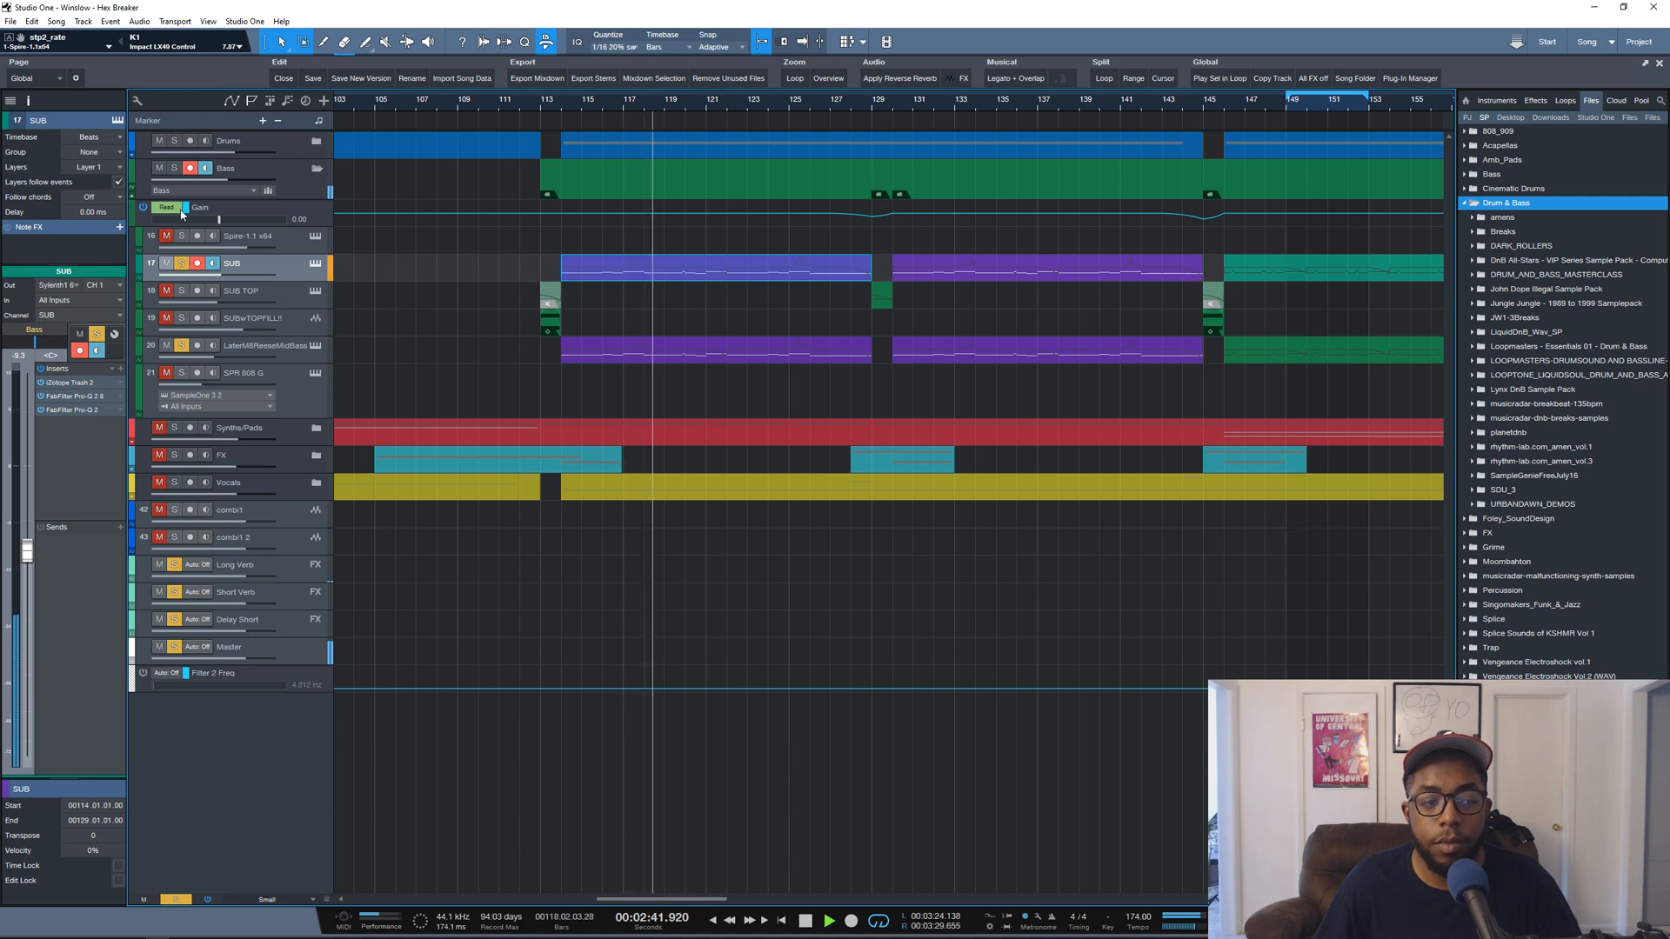
{"action": "left_click", "coordinate": [174, 167]}
{"action": "left_click", "coordinate": [174, 140]}
{"action": "key", "text": "space"}
{"action": "key", "text": "space"}
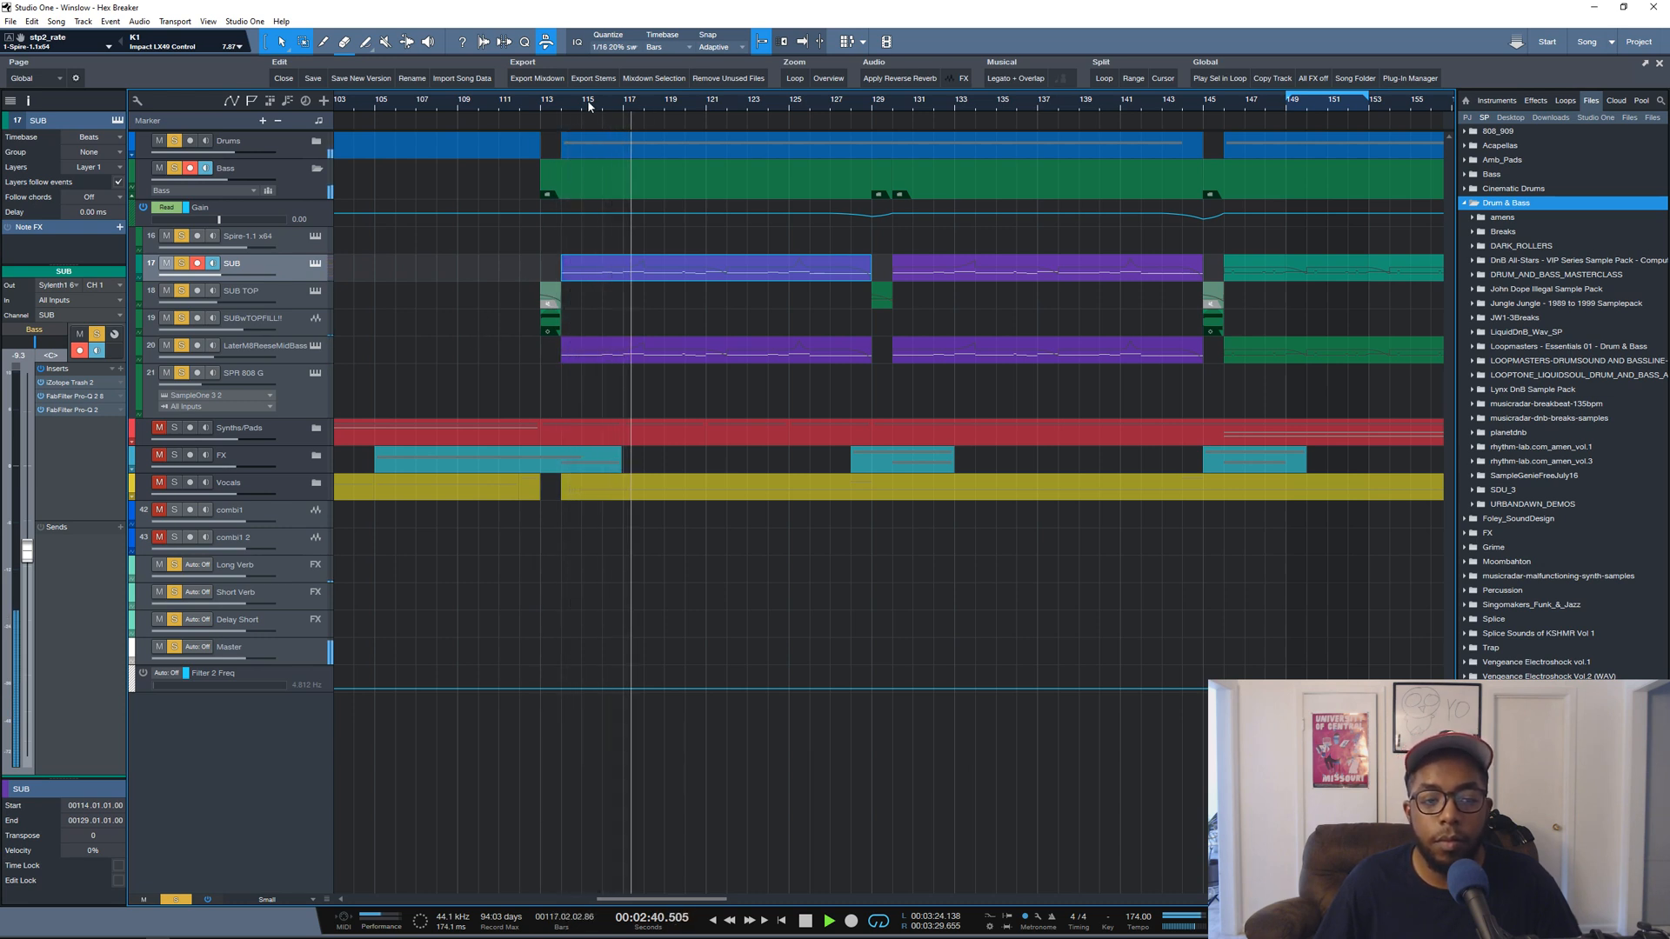
{"action": "scroll", "coordinate": [589, 104], "scroll_direction": "down", "scroll_amount": 5}
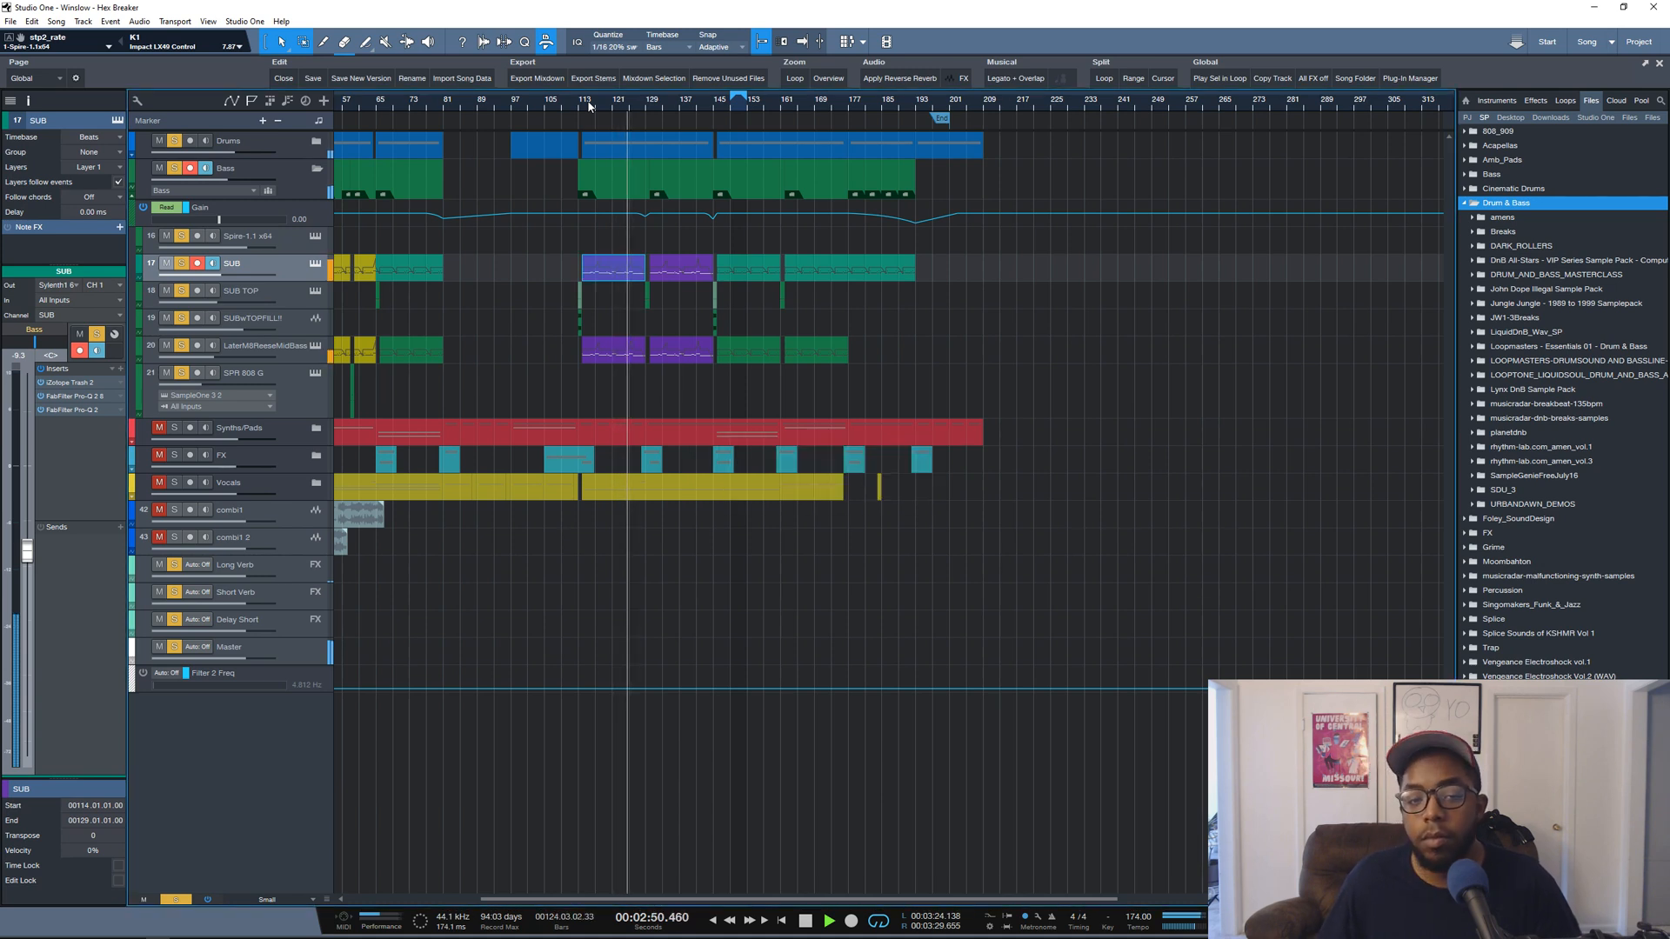
{"action": "key", "text": "space"}
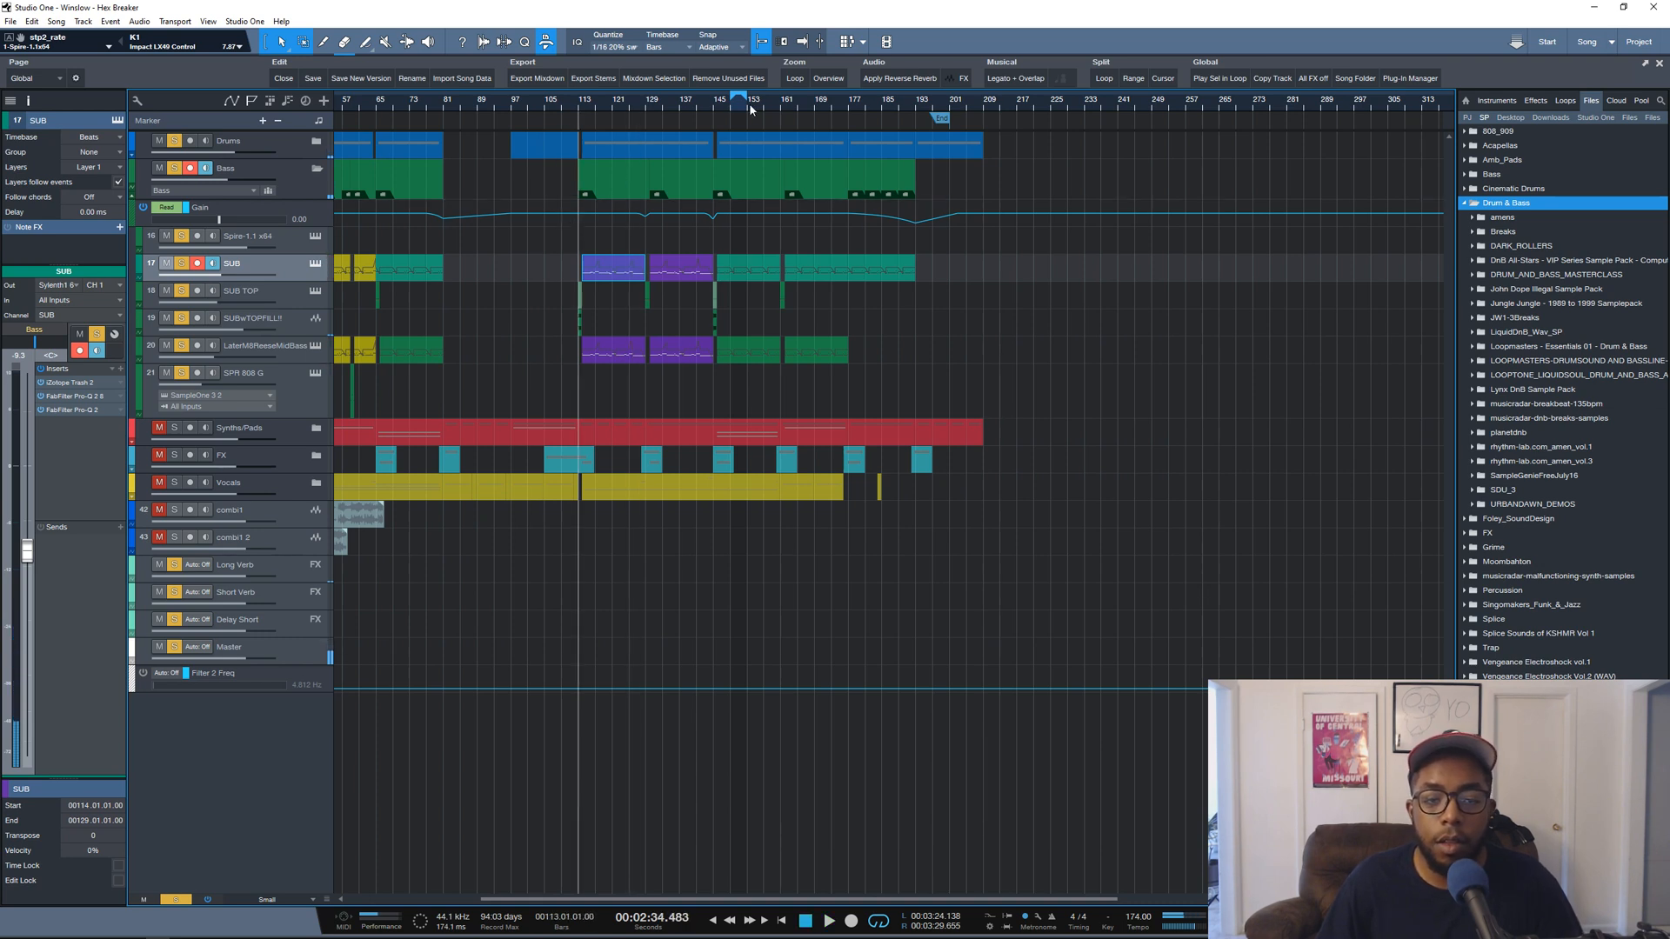
Select the Bass folder track and open its FabFilter Pro-Q 2 insert to examine the EQ curve
{"action": "left_click_drag", "start_coordinate": [749, 102], "coordinate": [801, 92]}
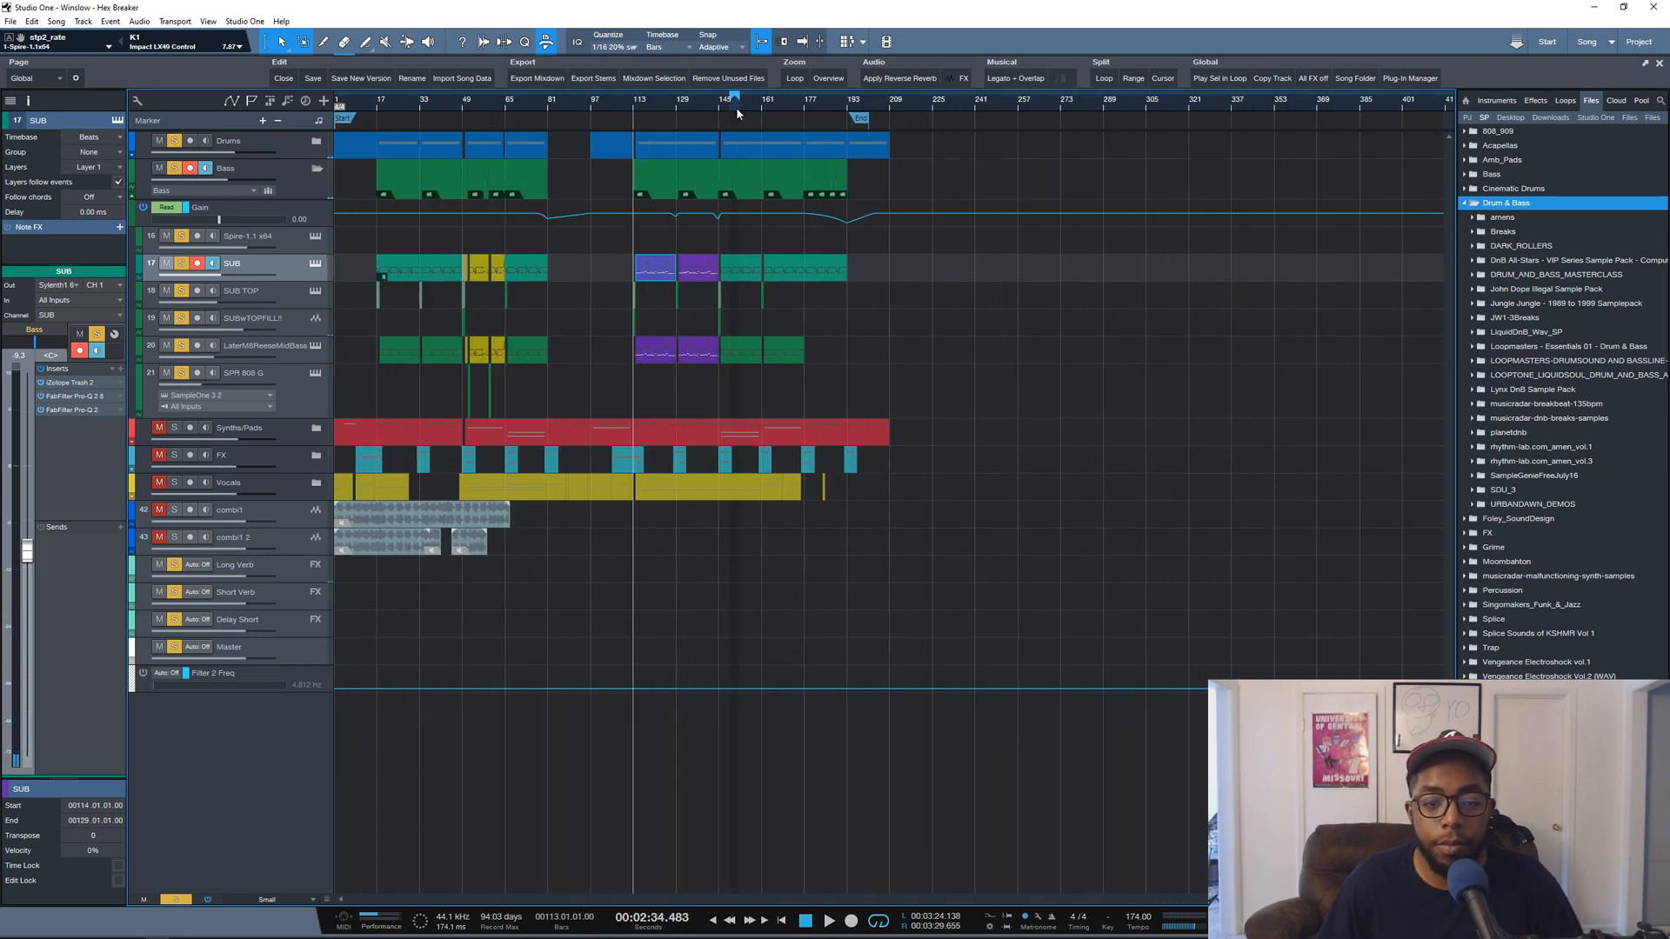
{"action": "left_click_drag", "start_coordinate": [471, 105], "coordinate": [464, 107]}
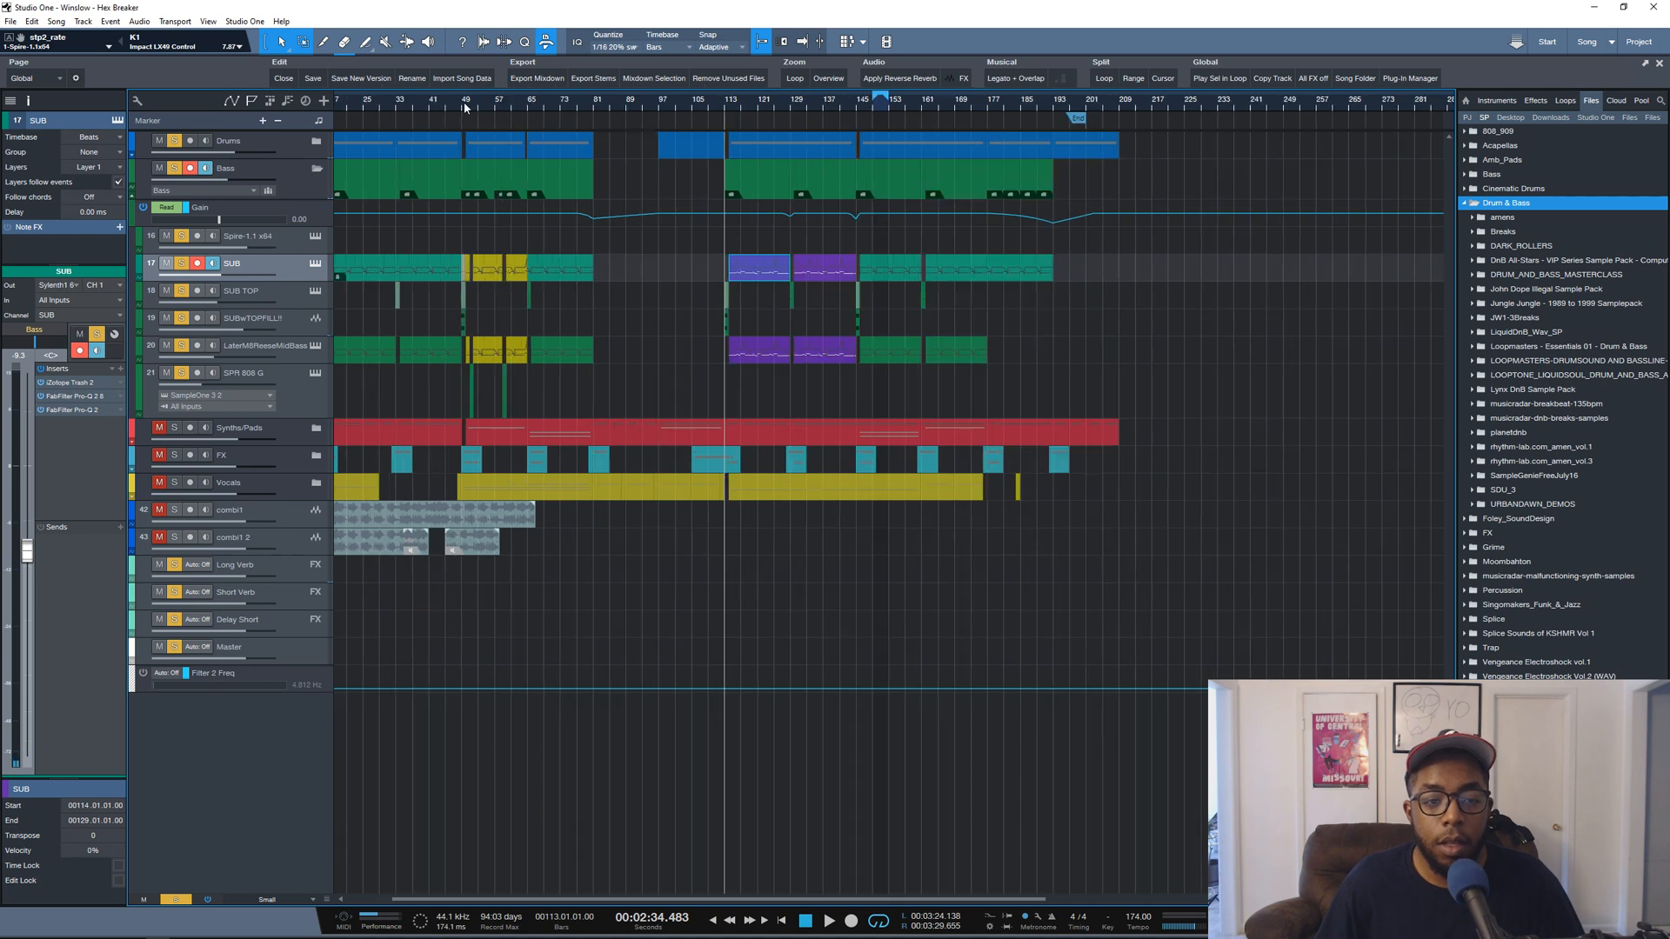
{"action": "left_click", "coordinate": [287, 185]}
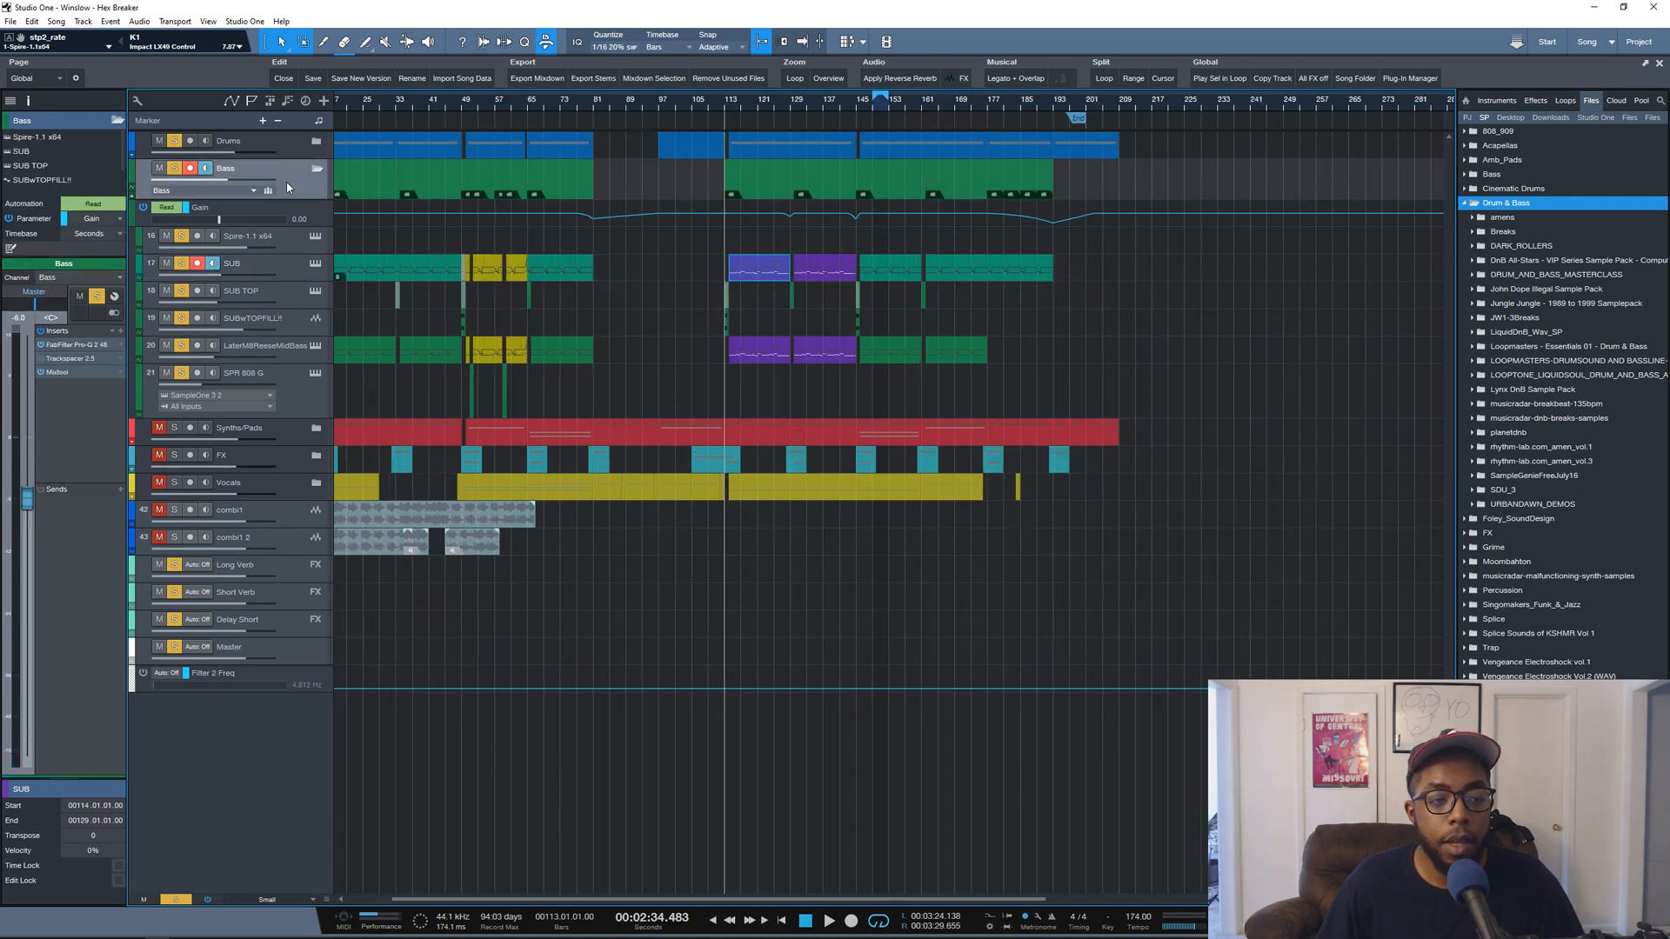
{"action": "left_click", "coordinate": [84, 347]}
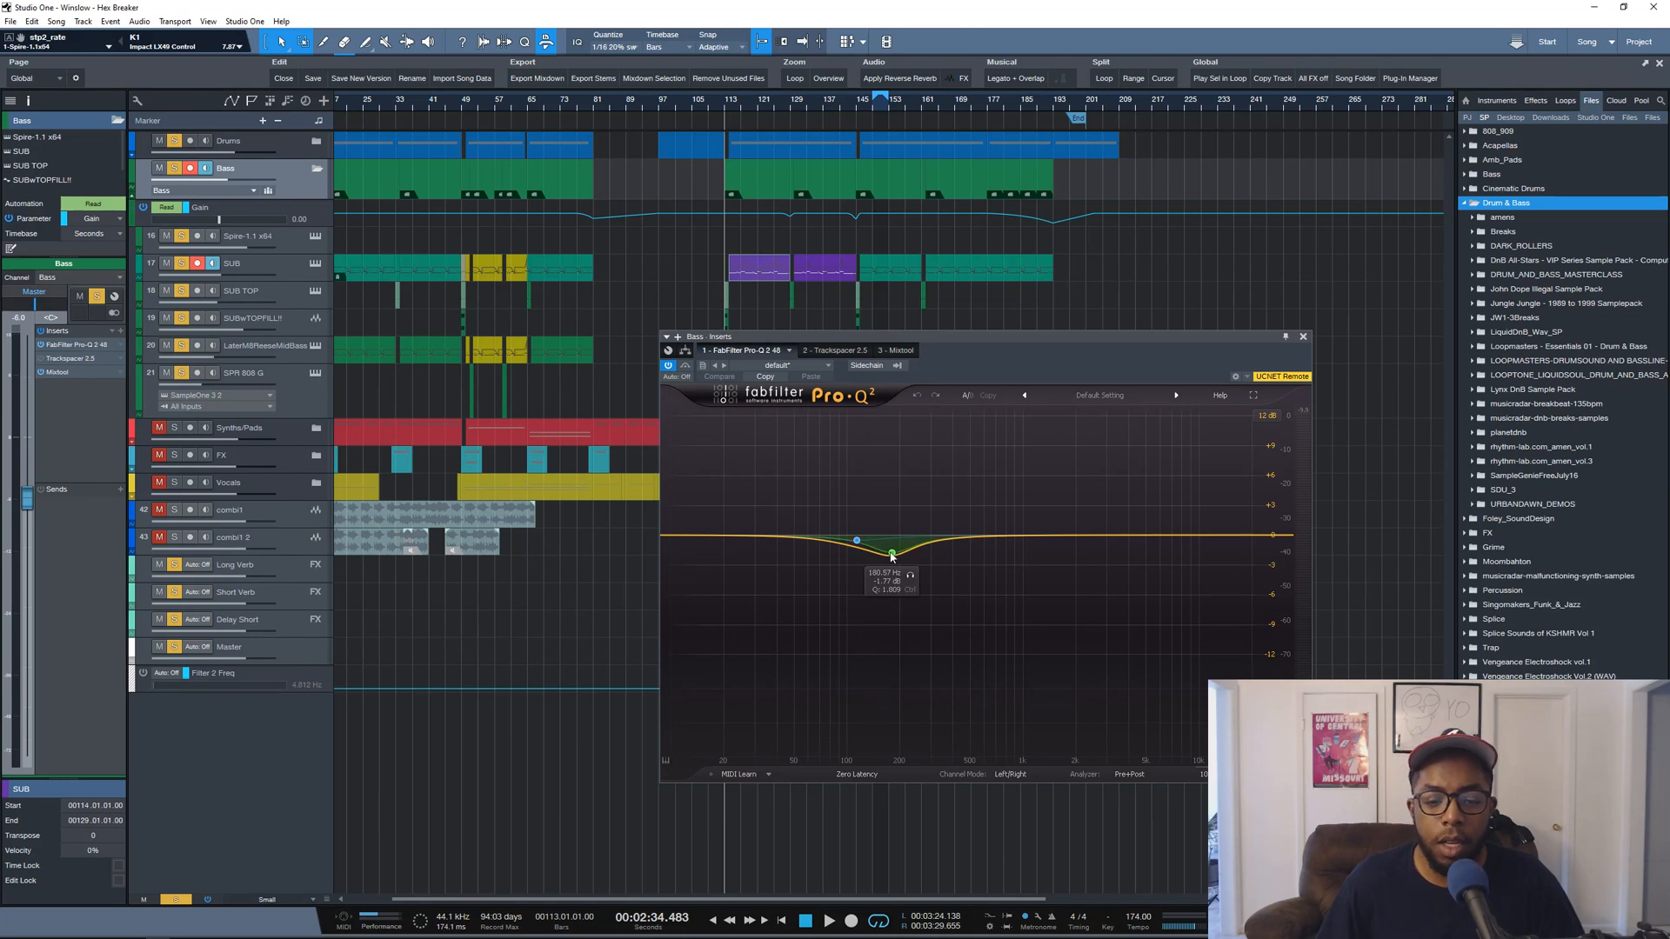
{"action": "left_click", "coordinate": [1303, 337]}
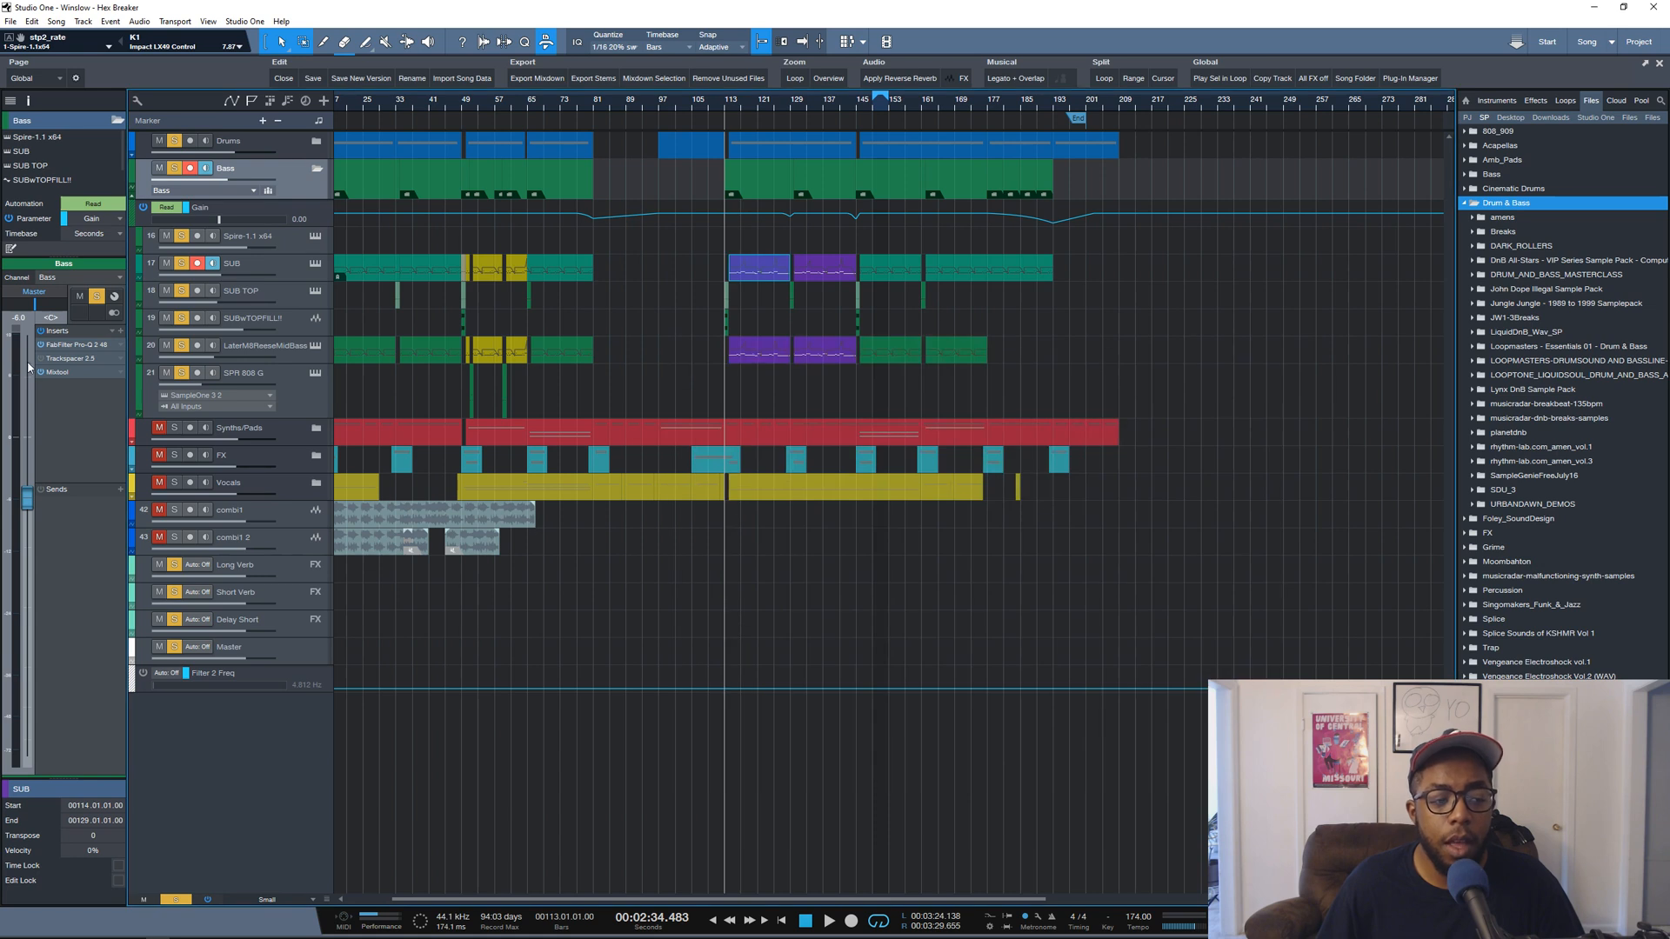
Open the Bass group's Trackspacer 2.5 insert and play the drums and bass from bar 113 with it showing
{"action": "double_click", "coordinate": [74, 360]}
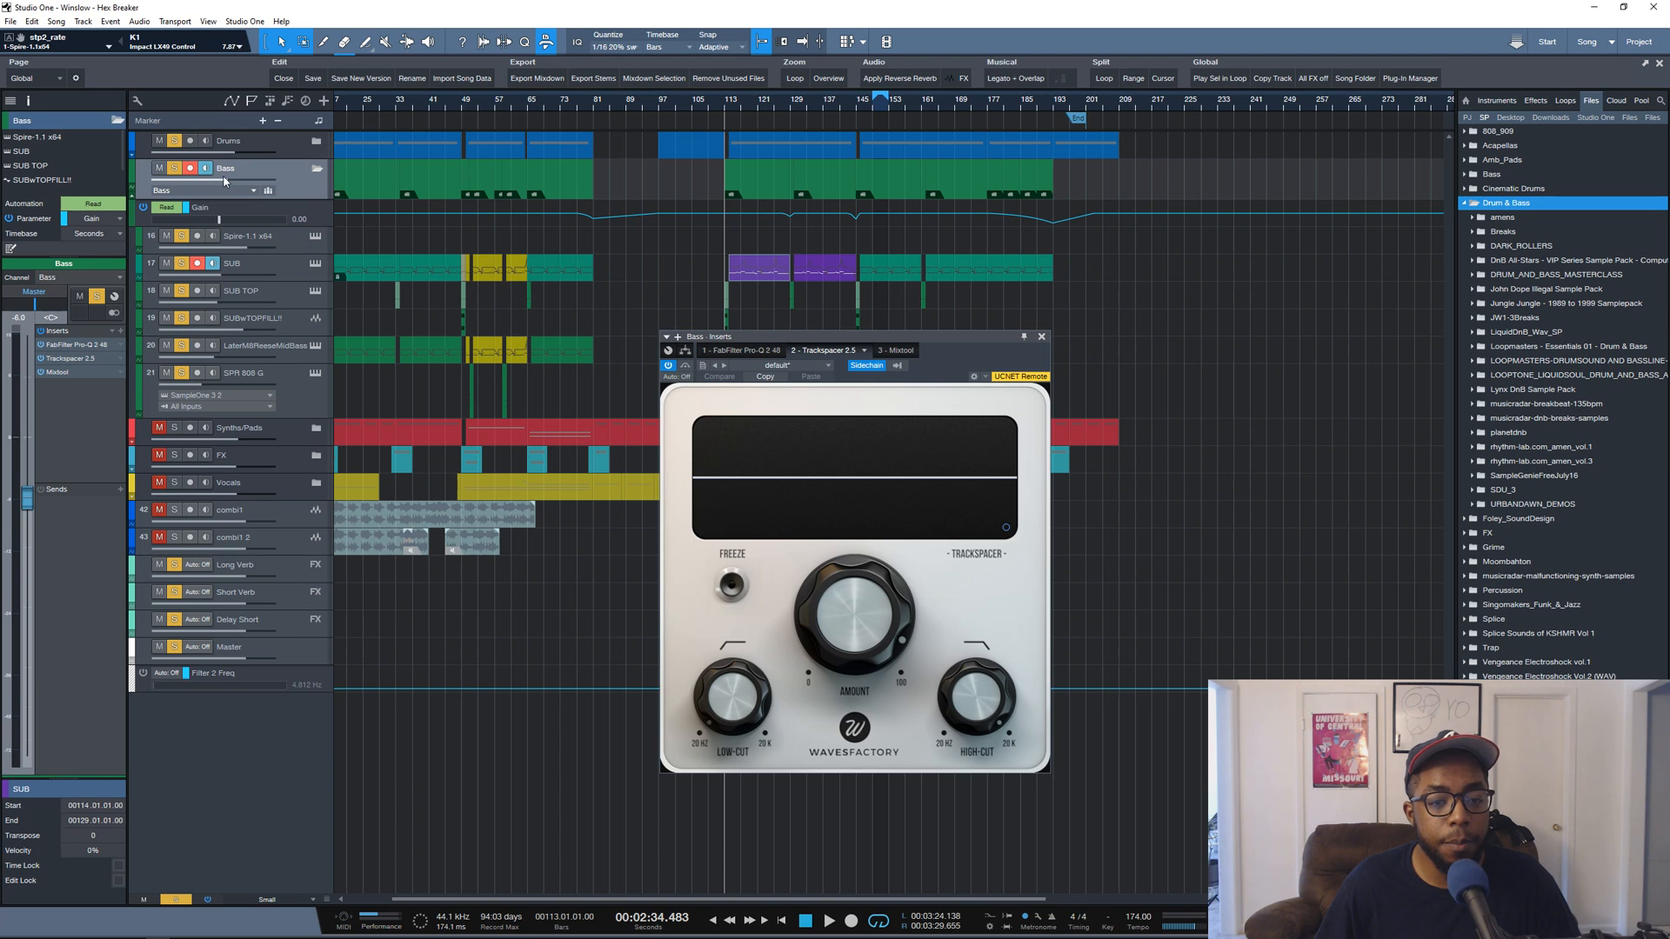
{"action": "left_click", "coordinate": [726, 105]}
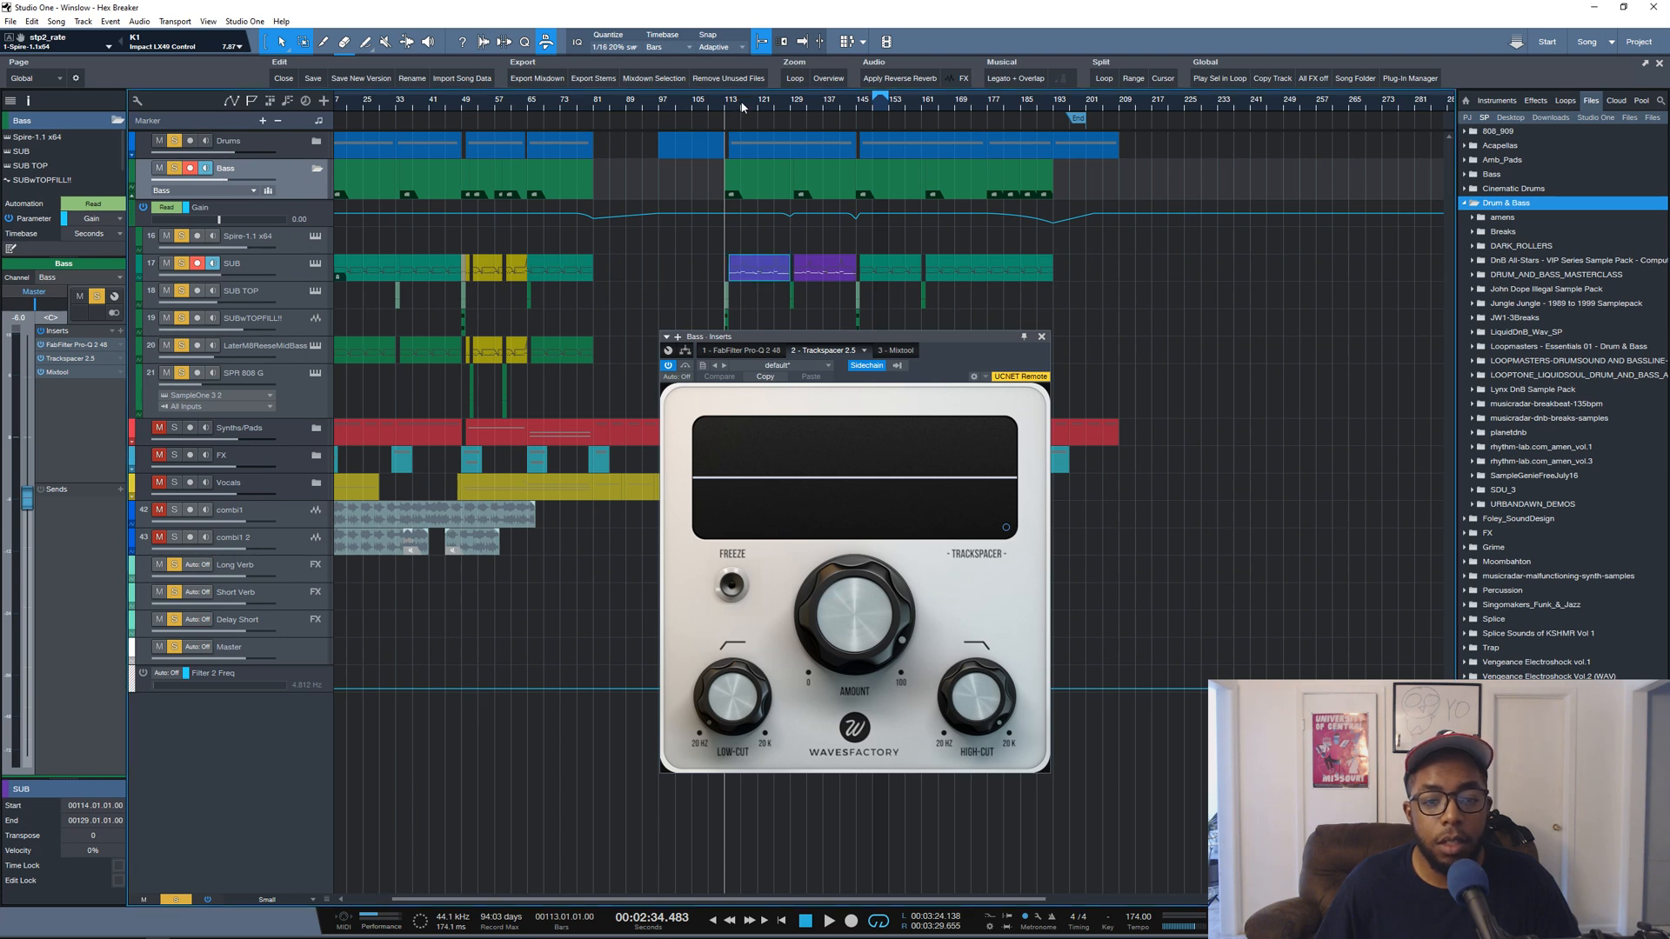
{"action": "scroll", "coordinate": [742, 105], "scroll_direction": "up", "scroll_amount": 3}
{"action": "key", "text": "space"}
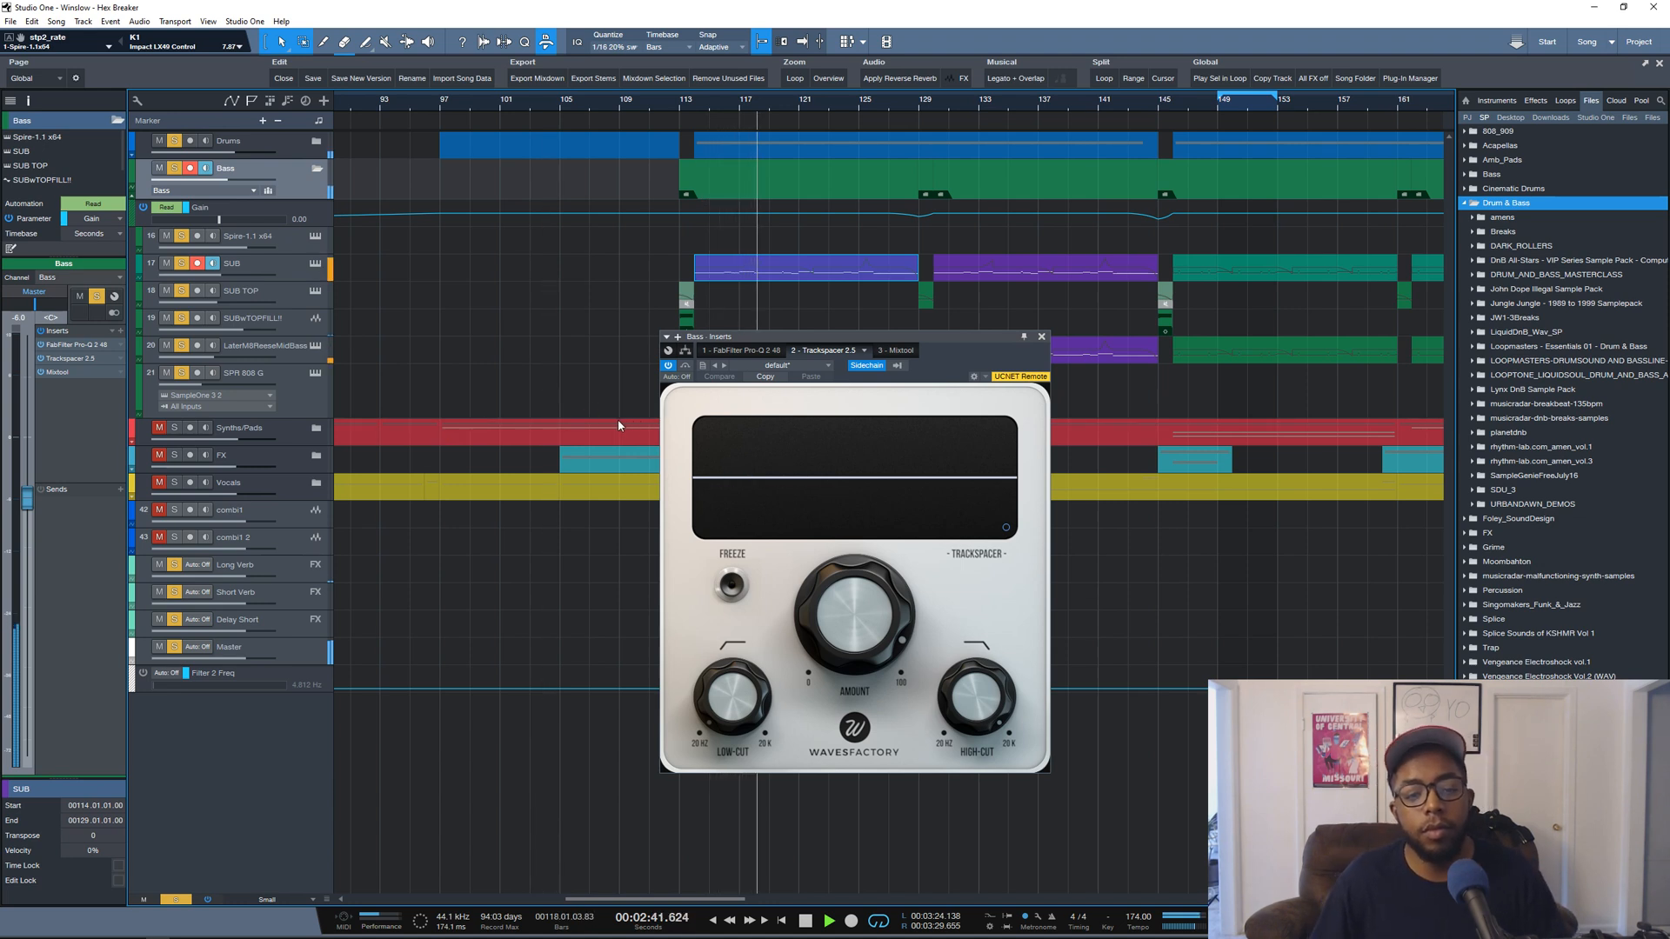
{"action": "key", "text": "space"}
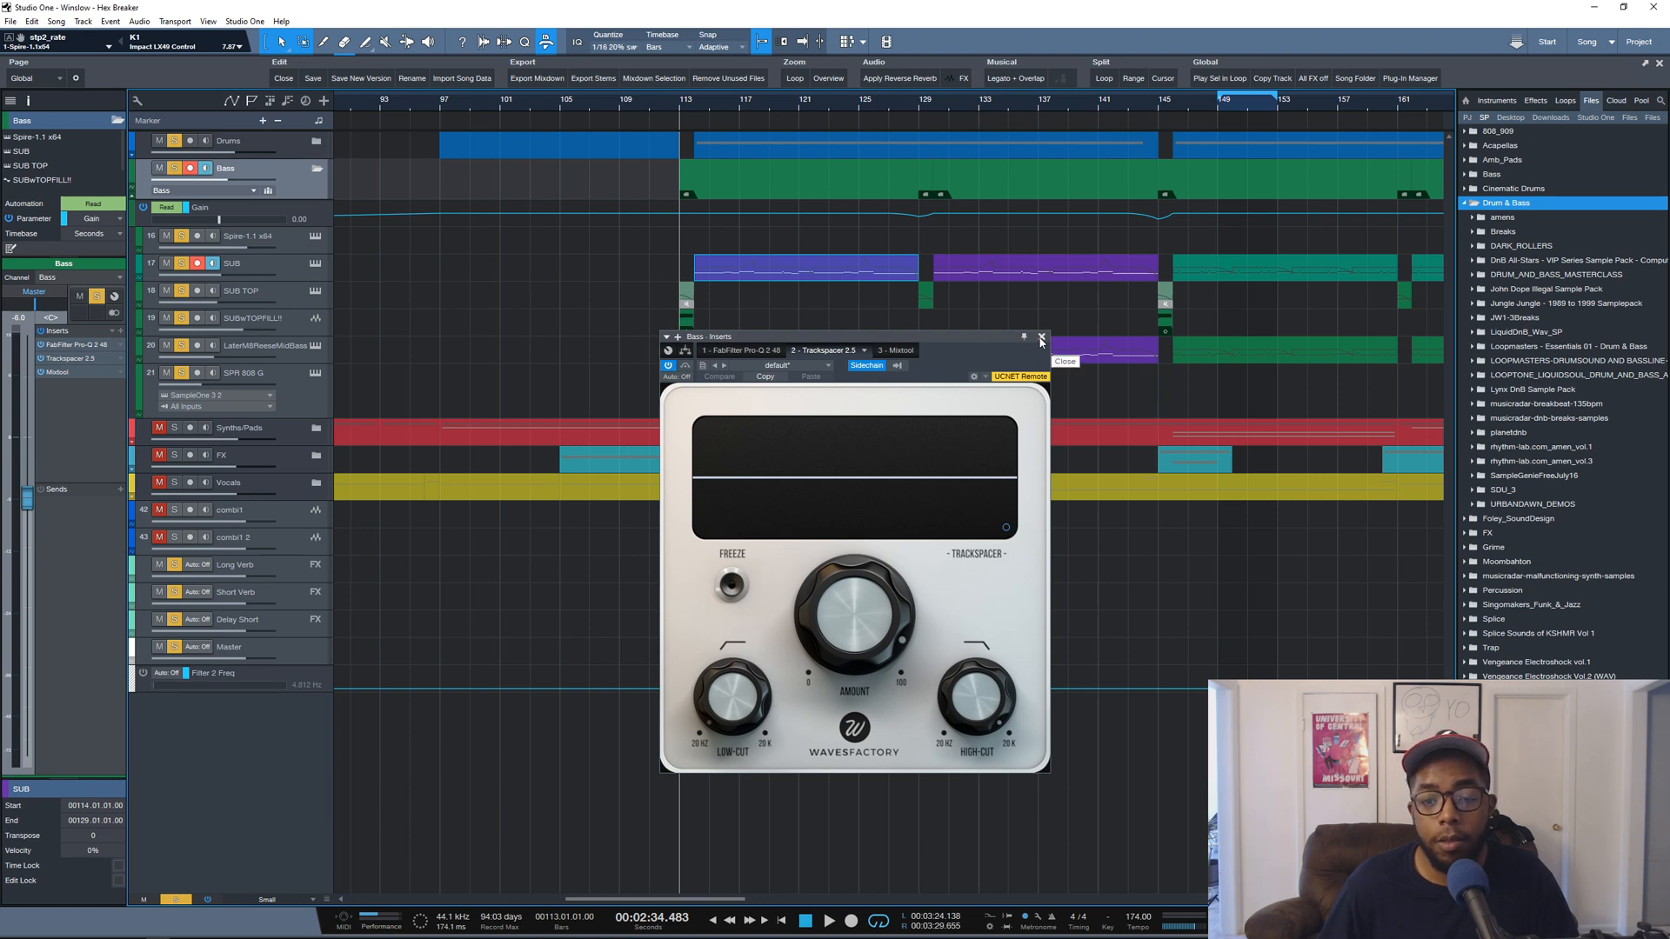
Examine the Bass group's Mixtool insert with the Gain automation lane enlarged, and collapse the Bass folder
{"action": "left_click", "coordinate": [61, 373]}
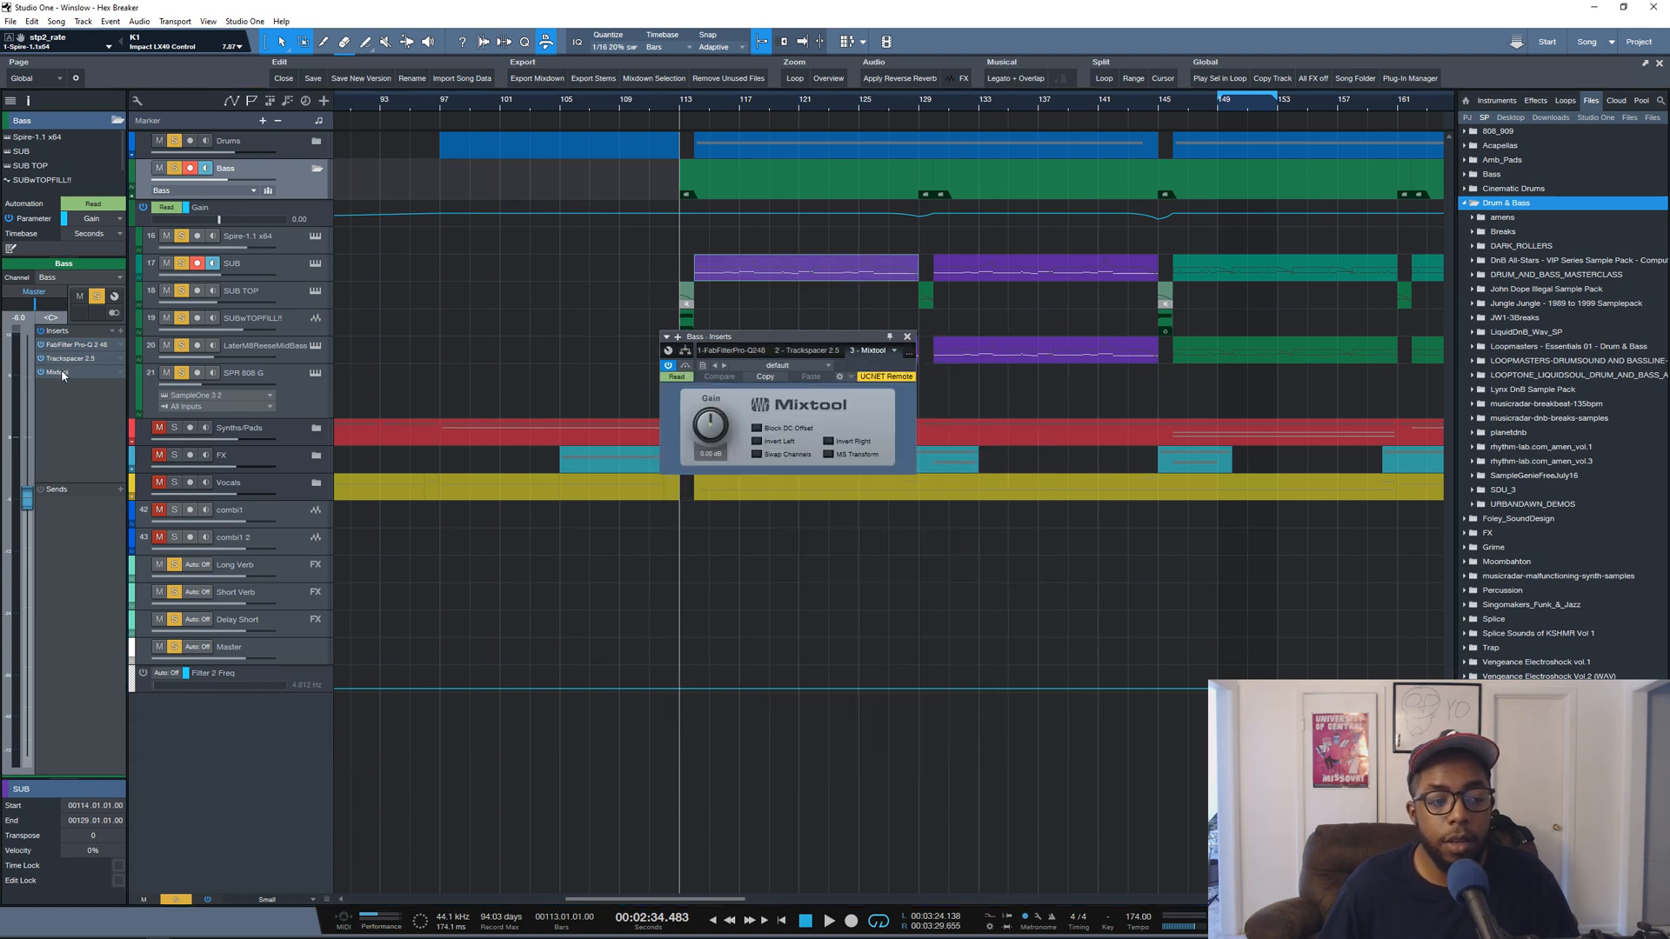
{"action": "scroll", "coordinate": [874, 104], "scroll_direction": "down", "scroll_amount": 5}
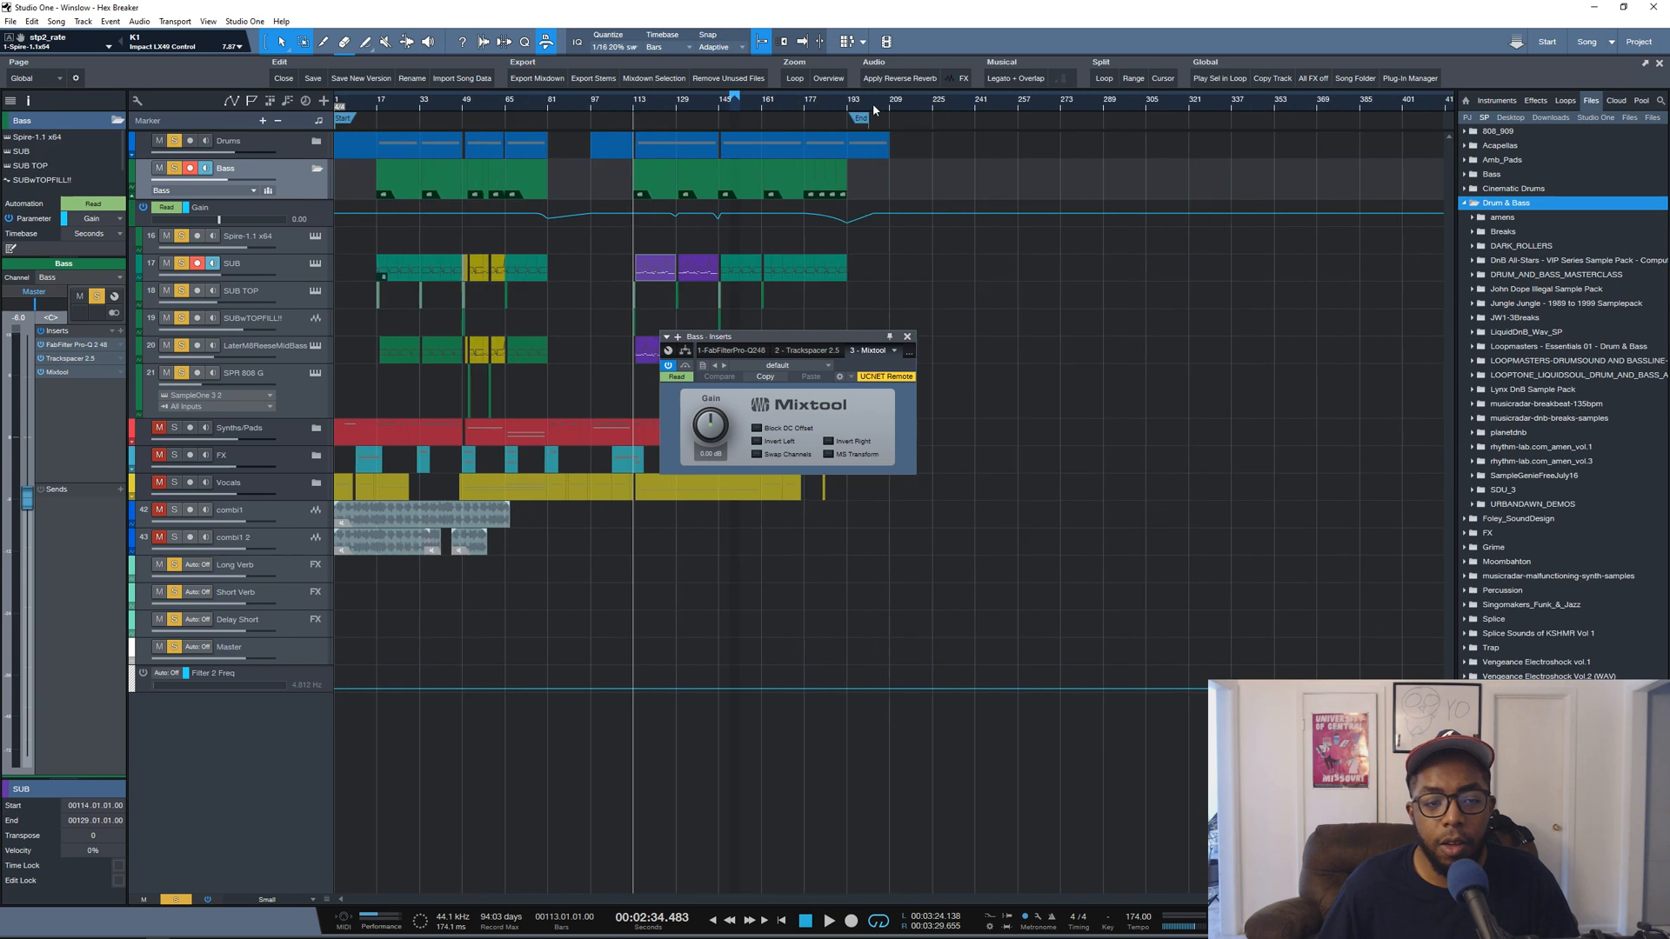
{"action": "left_click_drag", "start_coordinate": [300, 226], "coordinate": [300, 300]}
{"action": "scroll", "coordinate": [666, 113], "scroll_direction": "up", "scroll_amount": 3}
{"action": "scroll", "coordinate": [666, 111], "scroll_direction": "down", "scroll_amount": 3}
{"action": "left_click", "coordinate": [907, 337]}
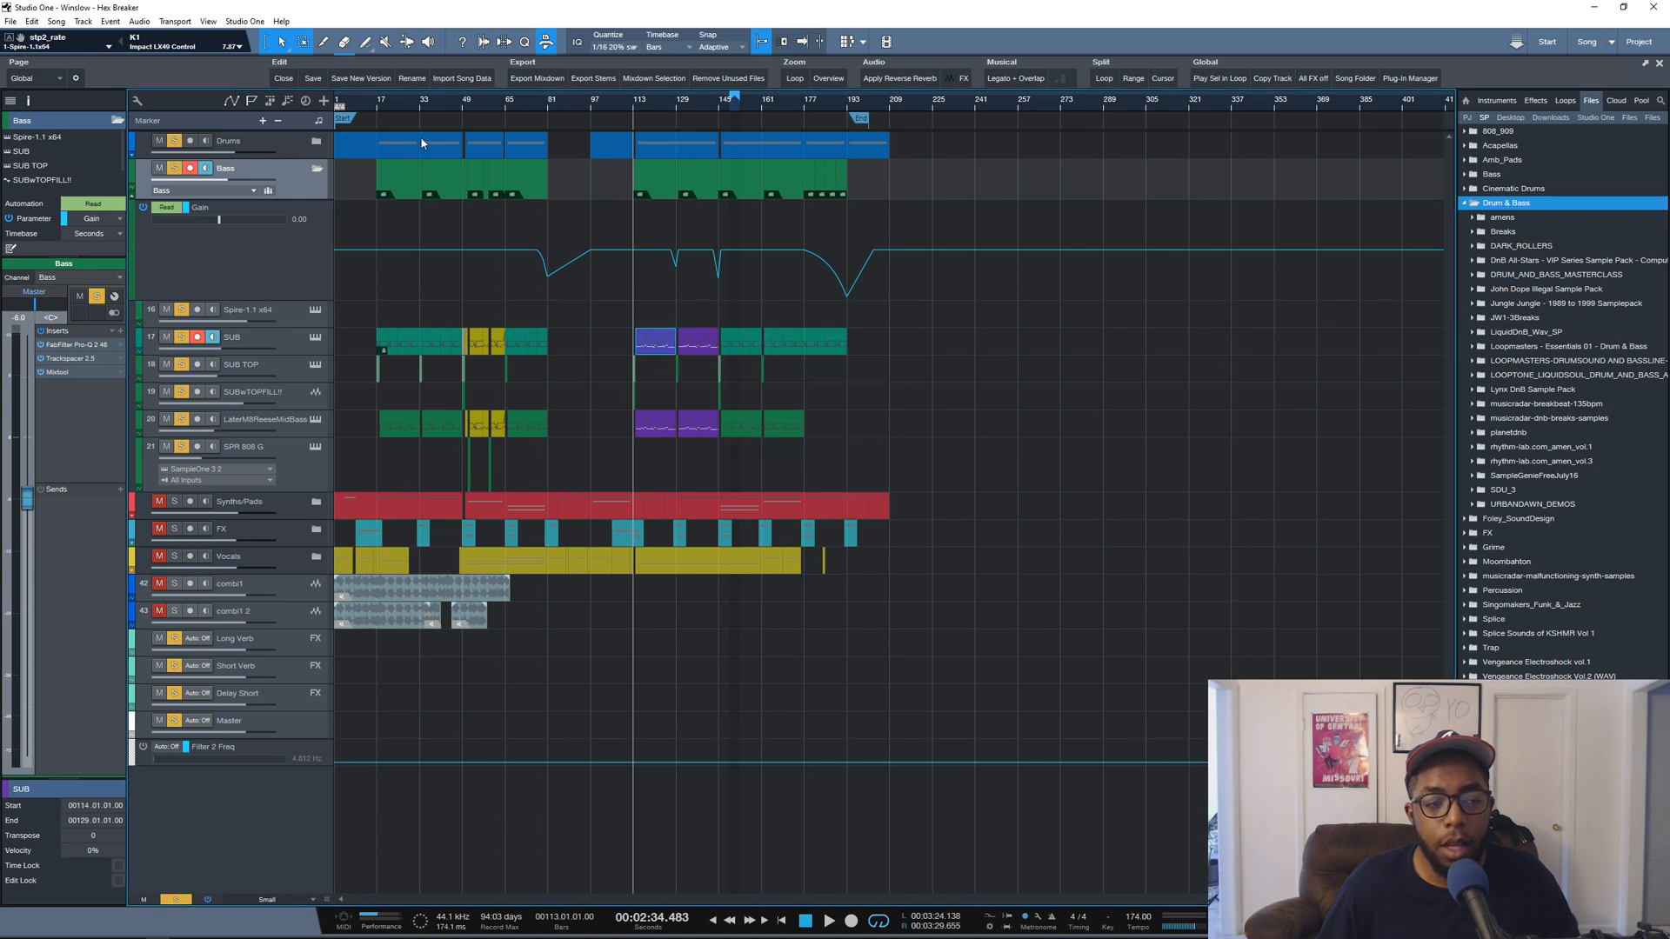
{"action": "left_click", "coordinate": [318, 167]}
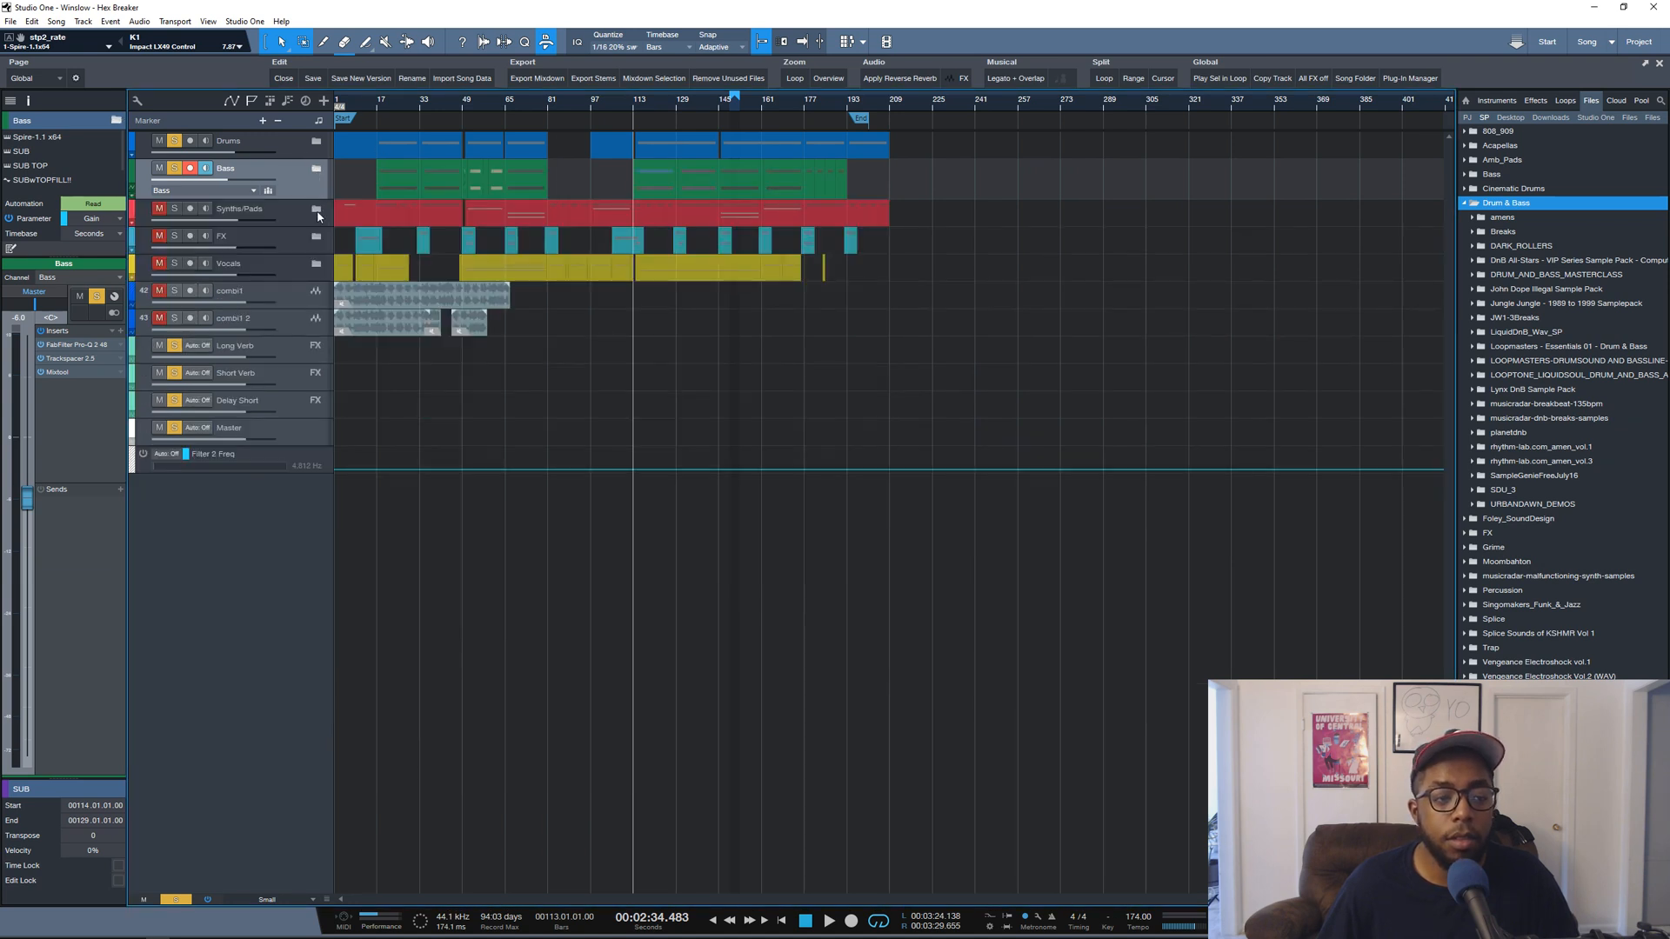